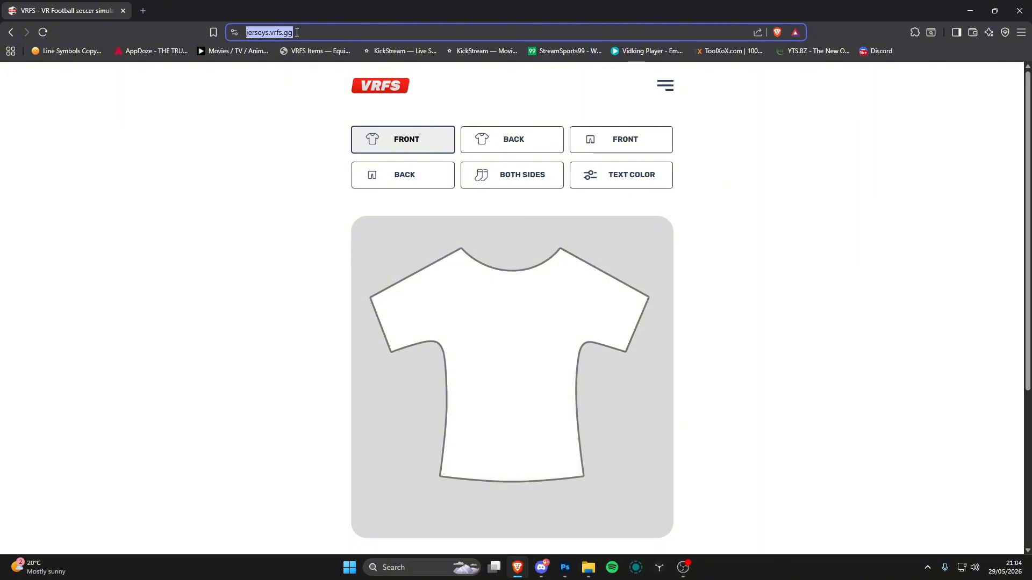
# - Switch to Discord and open the KIT HUB server
pyautogui.click(296, 32)
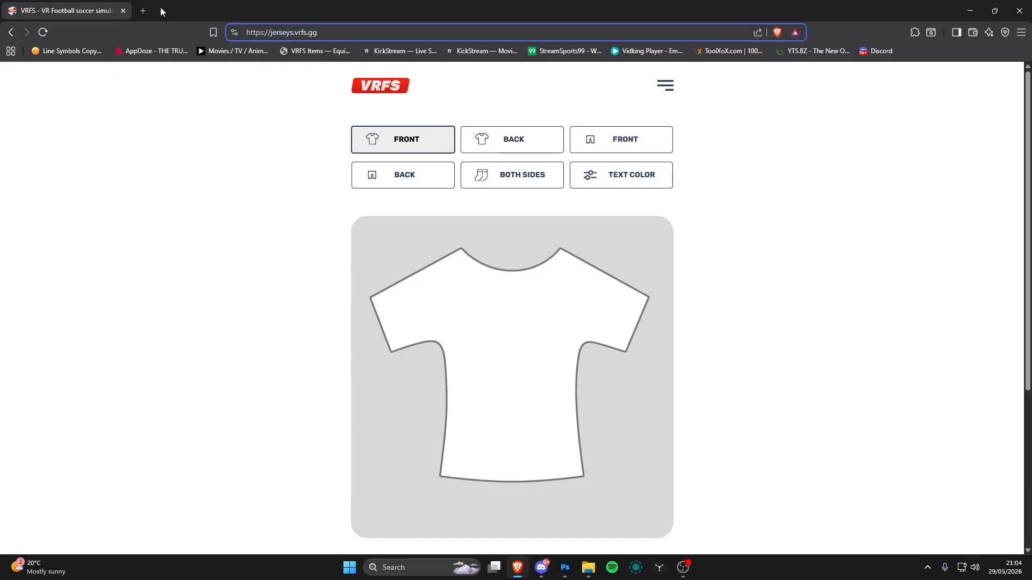
pyautogui.click(541, 568)
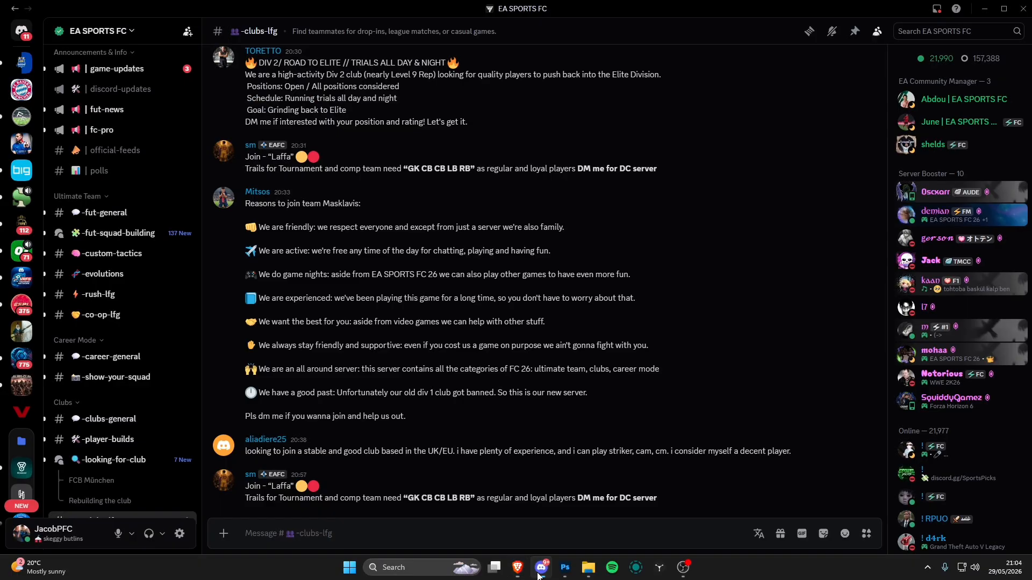
pyautogui.scroll(-10, 2, 167)
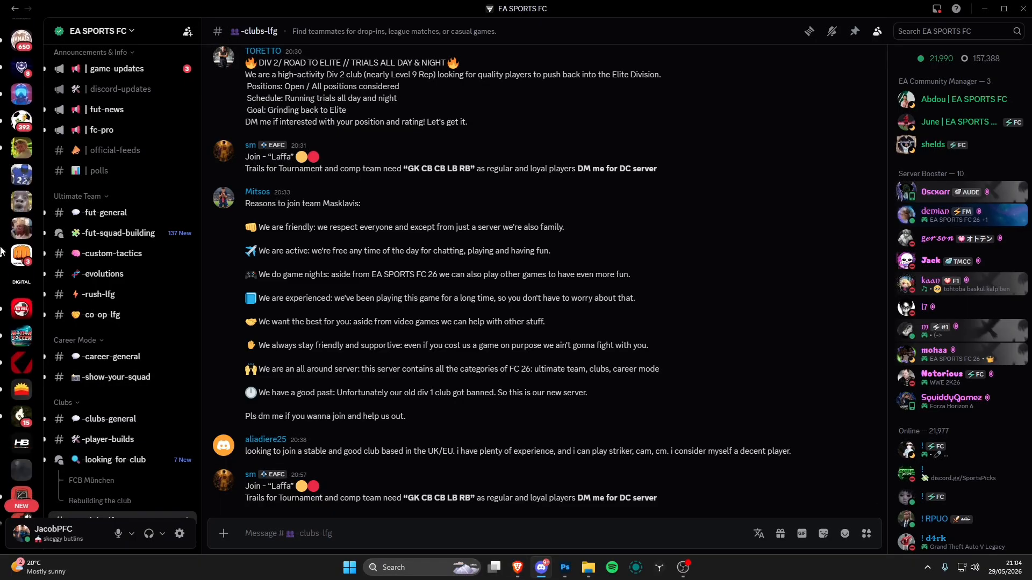
pyautogui.scroll(-5, 5, 242)
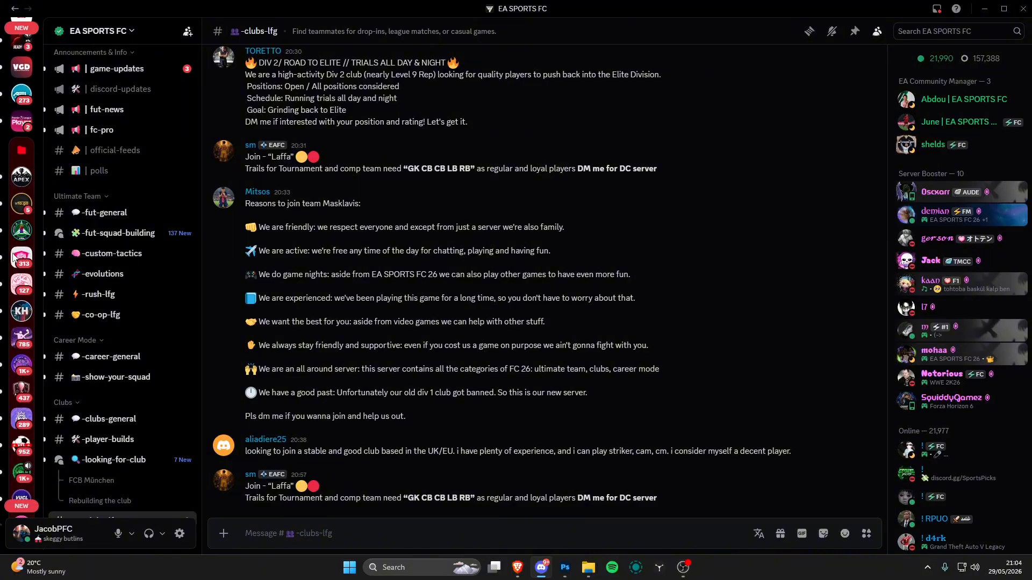
pyautogui.click(26, 312)
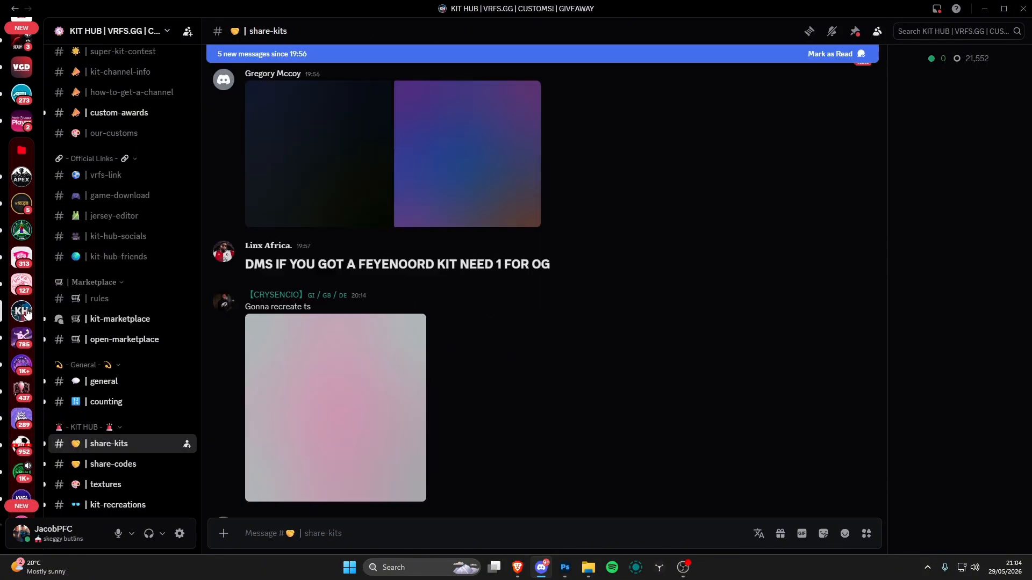
# - Look through KIT HUB's share-kits and textures channels for shared jersey designs and kit textures
pyautogui.scroll(-4, 321, 429)
pyautogui.scroll(-2, 320, 429)
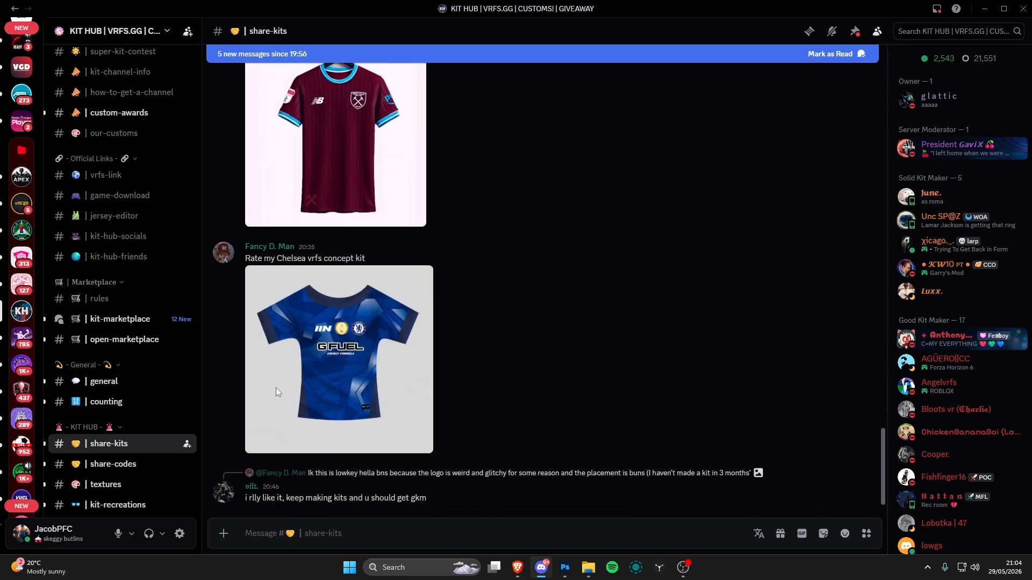
pyautogui.click(156, 484)
pyautogui.scroll(-6, 500, 380)
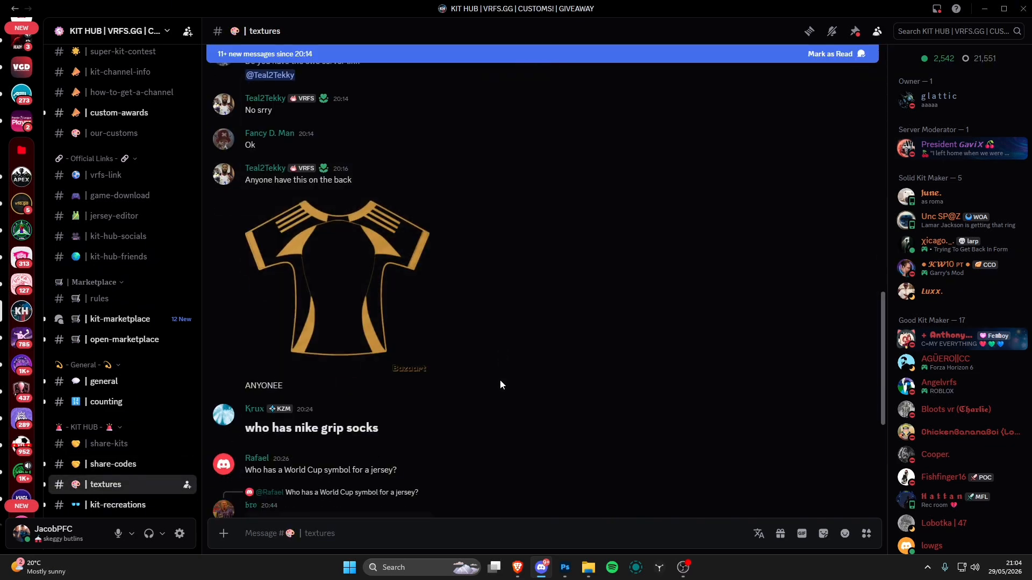
pyautogui.scroll(2, 490, 385)
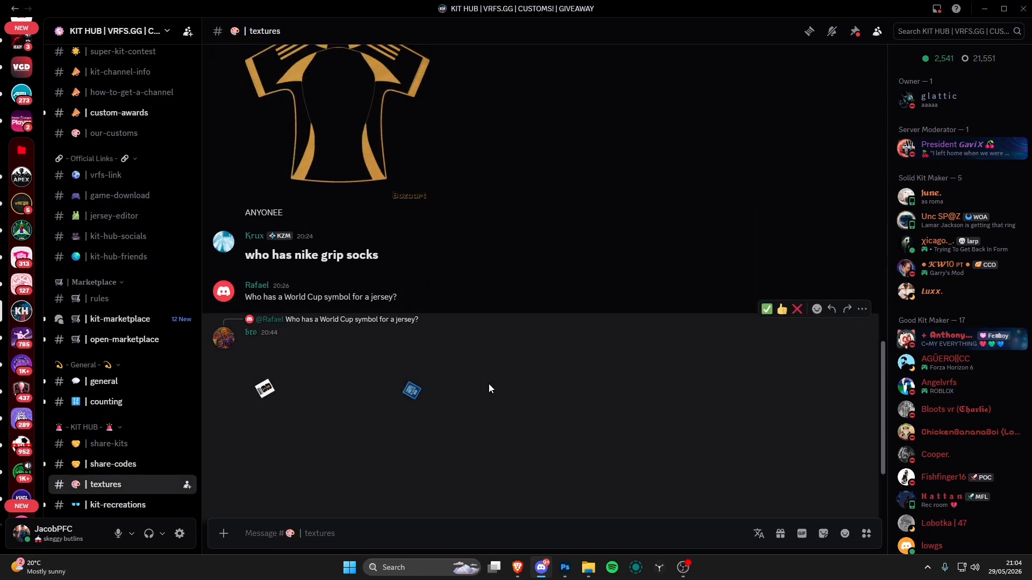
pyautogui.scroll(12, 488, 384)
pyautogui.scroll(15, 489, 383)
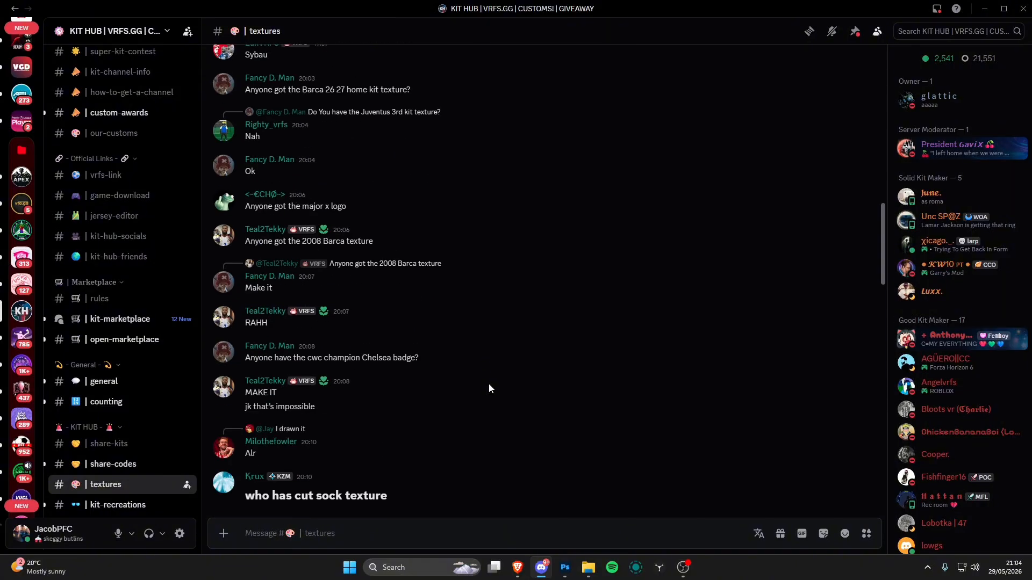
pyautogui.scroll(6, 347, 329)
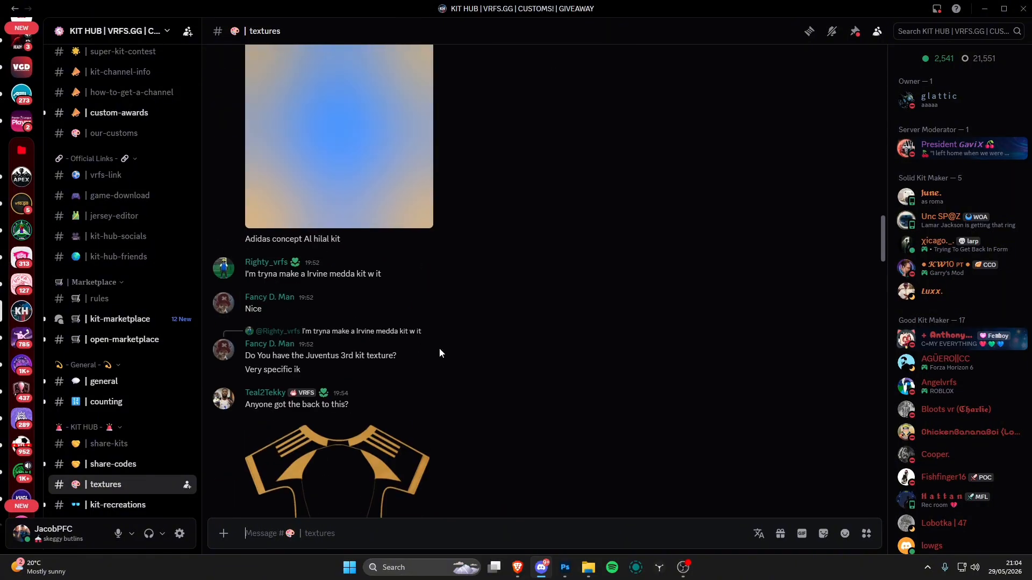
pyautogui.scroll(-5, 11, 344)
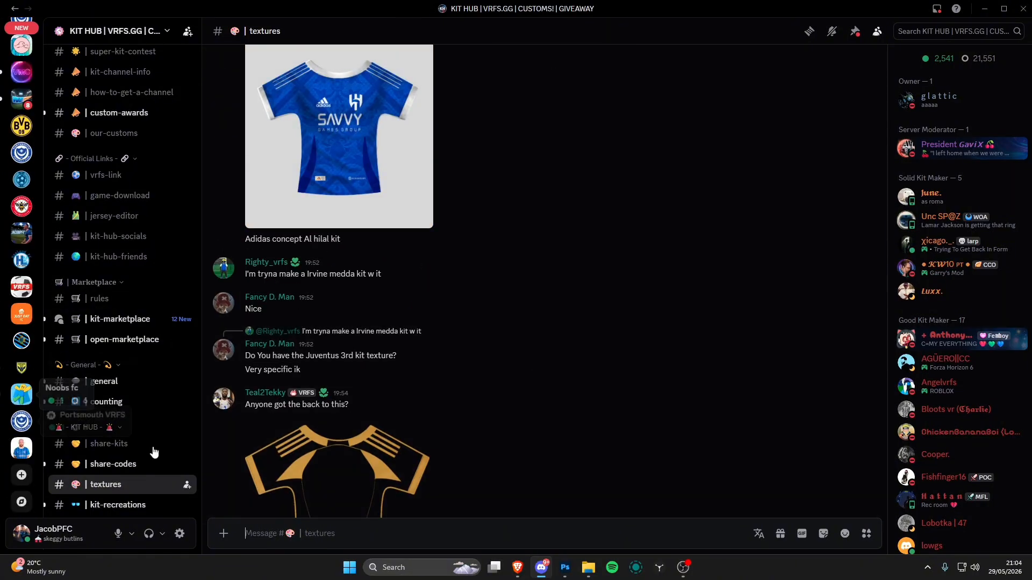
pyautogui.click(22, 502)
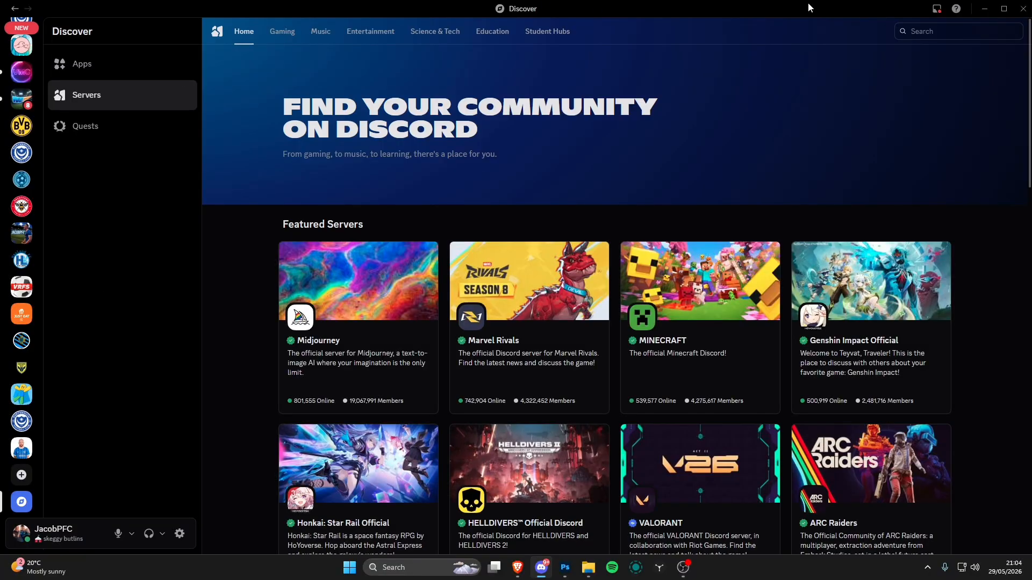
pyautogui.click(955, 33)
pyautogui.write('kithub')
pyautogui.press('Return')
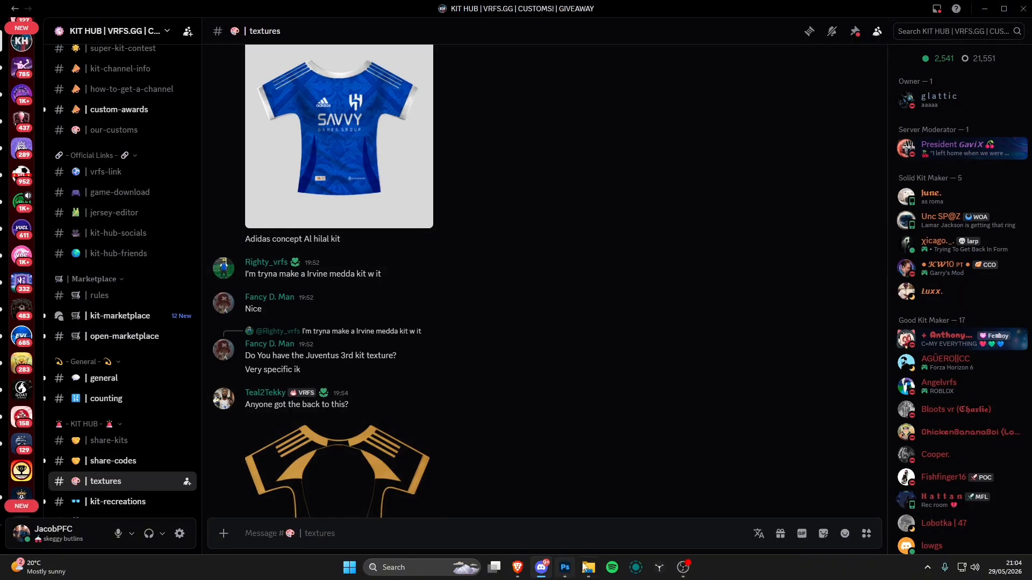
# - View the front realistic.png shirt template from the VRFS Kit Stuff folder in Pictures, close it and return to the jersey editor page
pyautogui.click(517, 567)
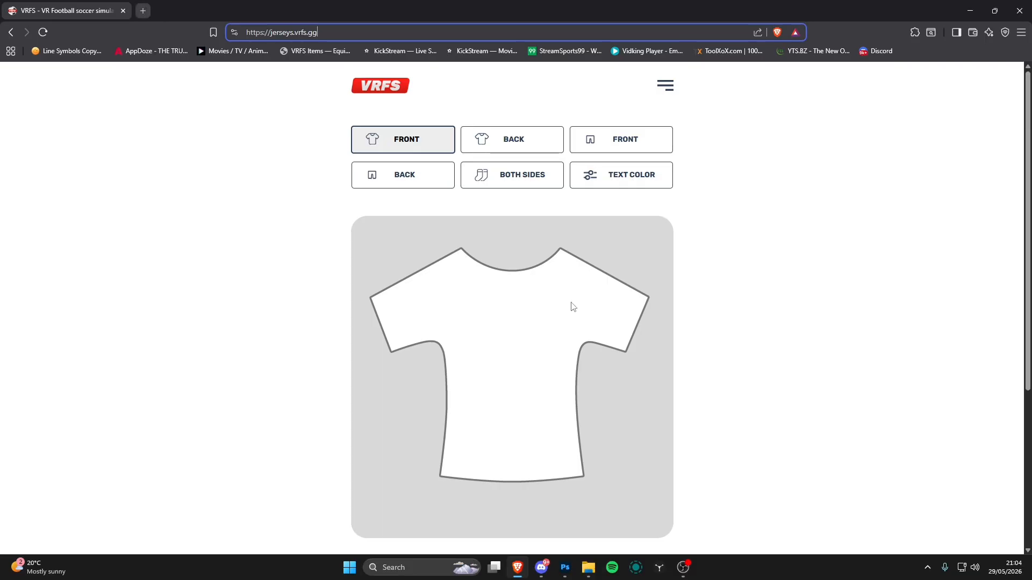
pyautogui.click(588, 568)
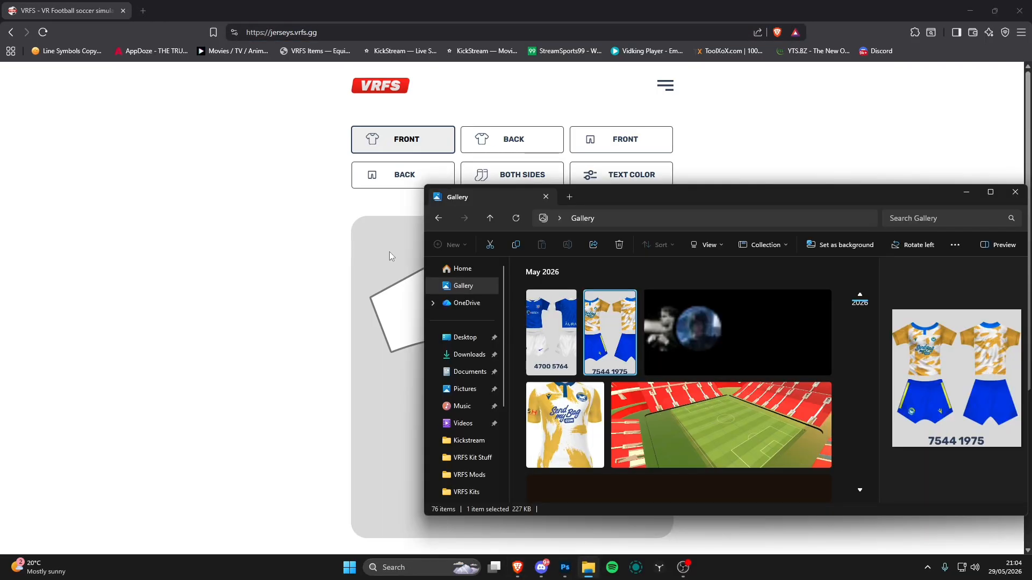
pyautogui.click(439, 390)
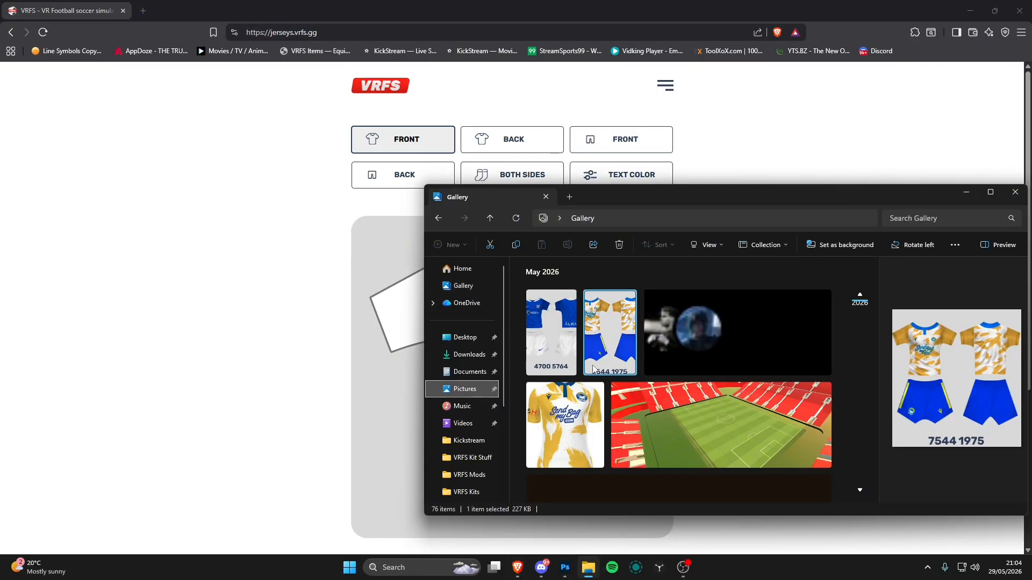
pyautogui.click(461, 393)
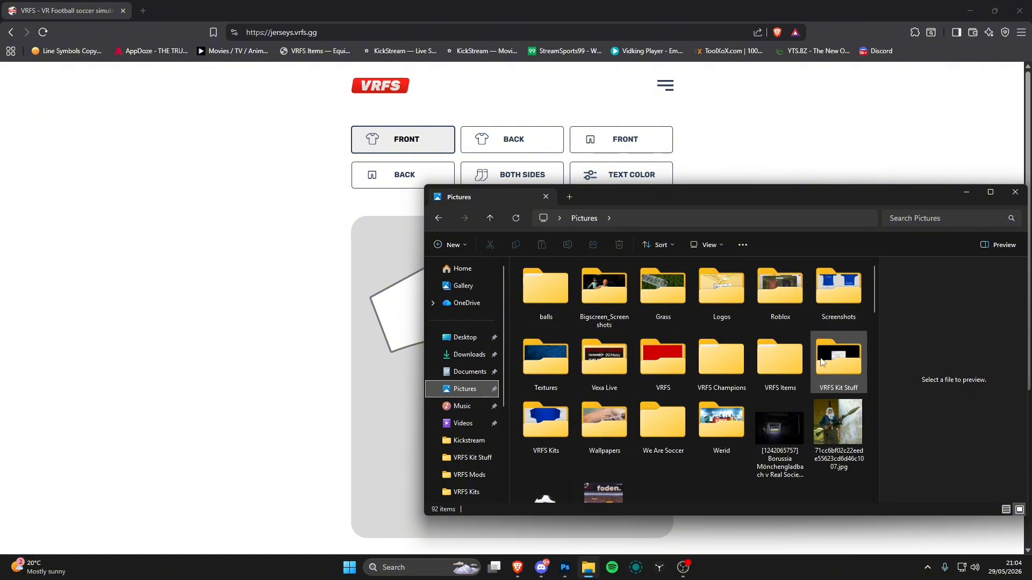
pyautogui.doubleClick(836, 368)
pyautogui.doubleClick(545, 292)
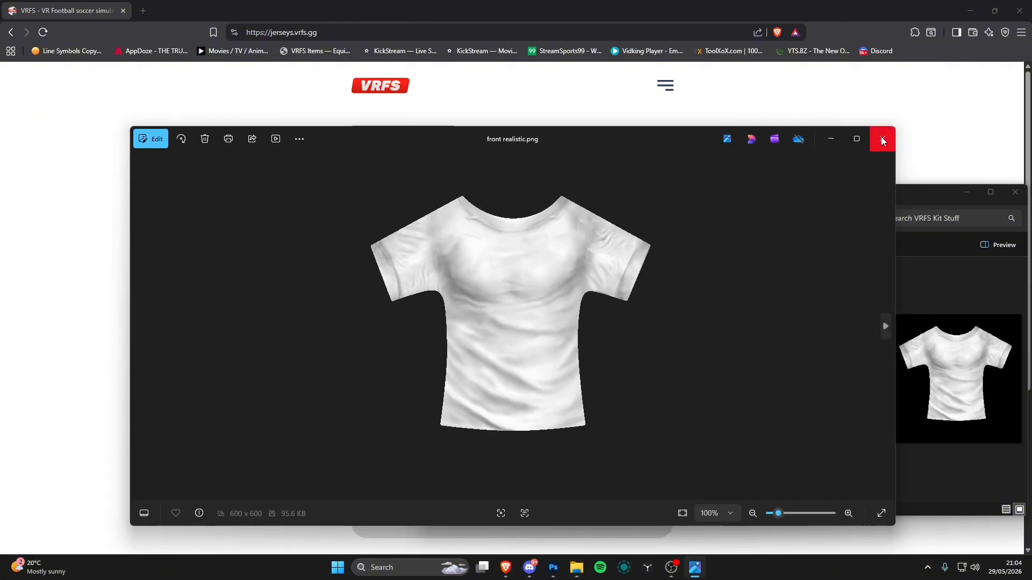
pyautogui.click(881, 141)
pyautogui.click(128, 108)
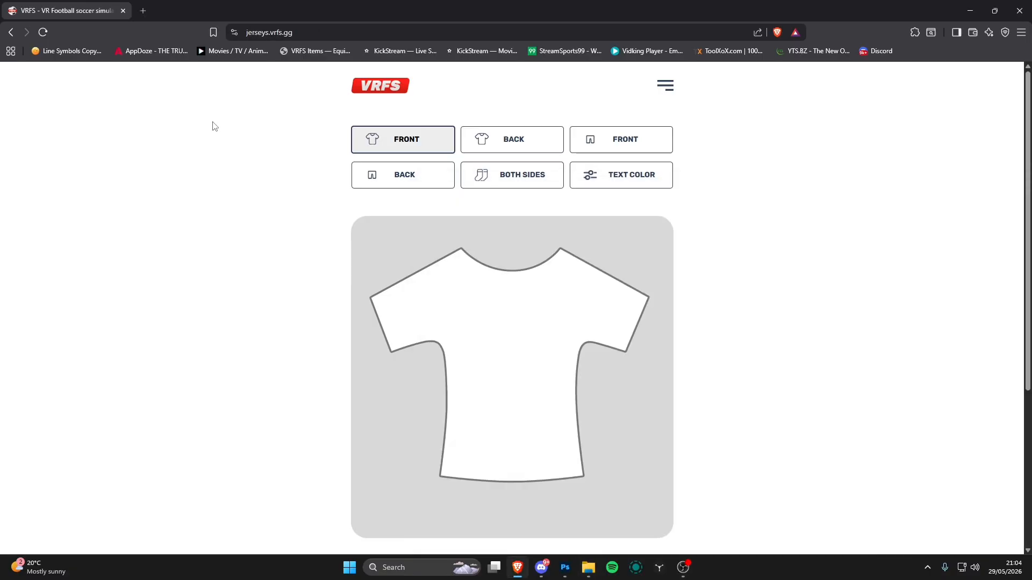
# - Search the web for Photopea in a new browser tab and open the online editor
pyautogui.click(565, 567)
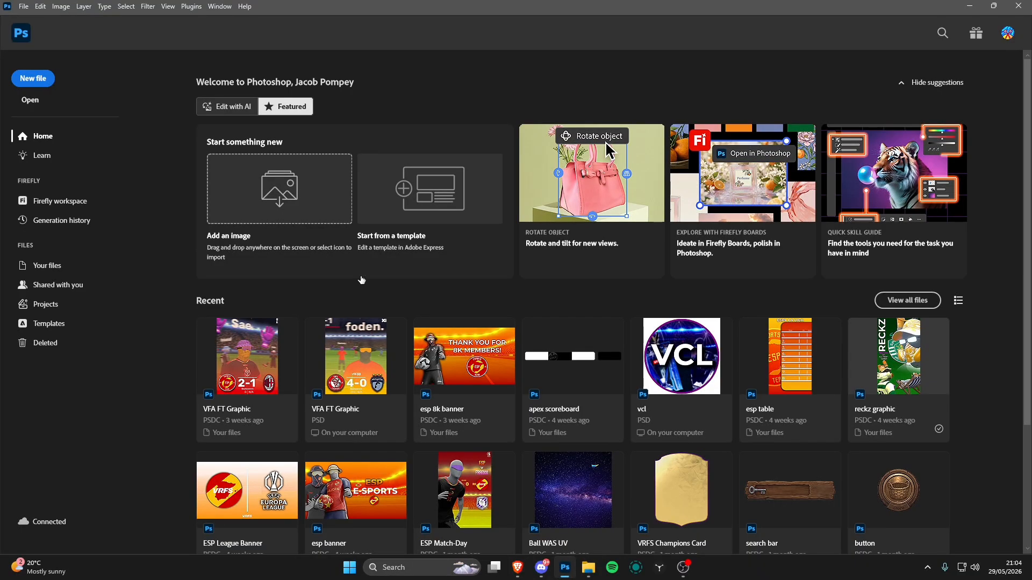
pyautogui.click(521, 567)
pyautogui.click(154, 11)
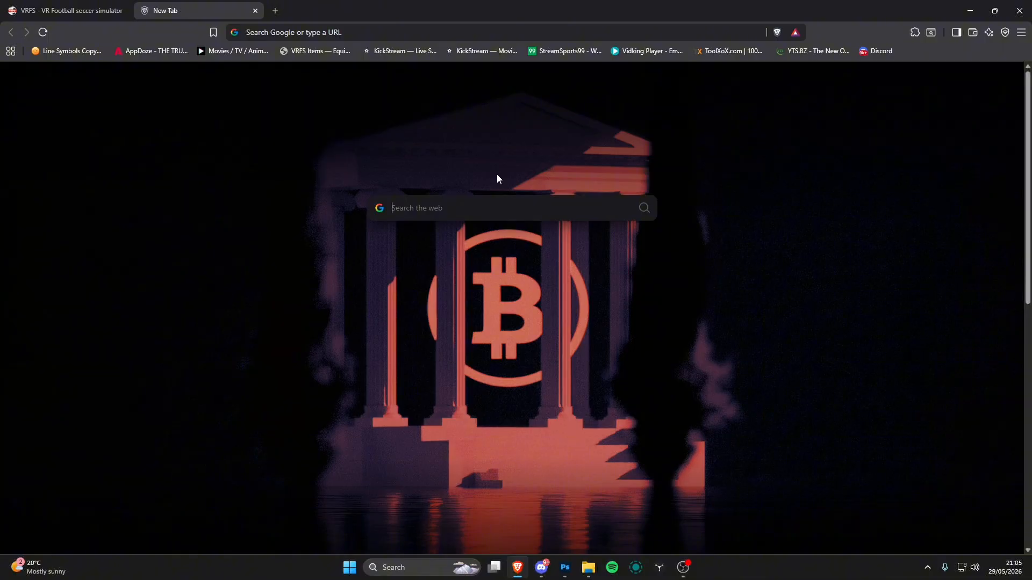
pyautogui.write('photo')
pyautogui.press('Return')
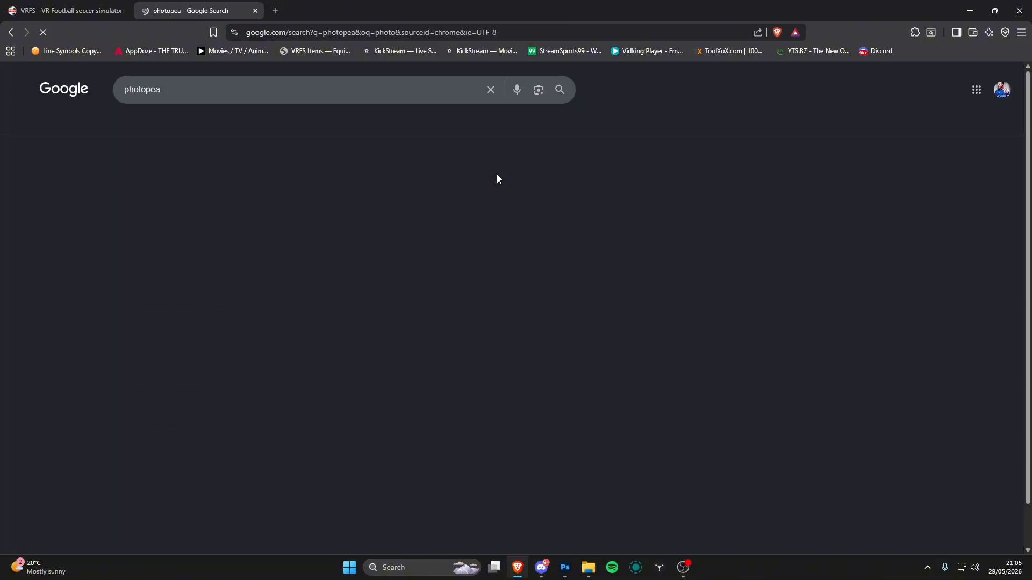
pyautogui.click(185, 183)
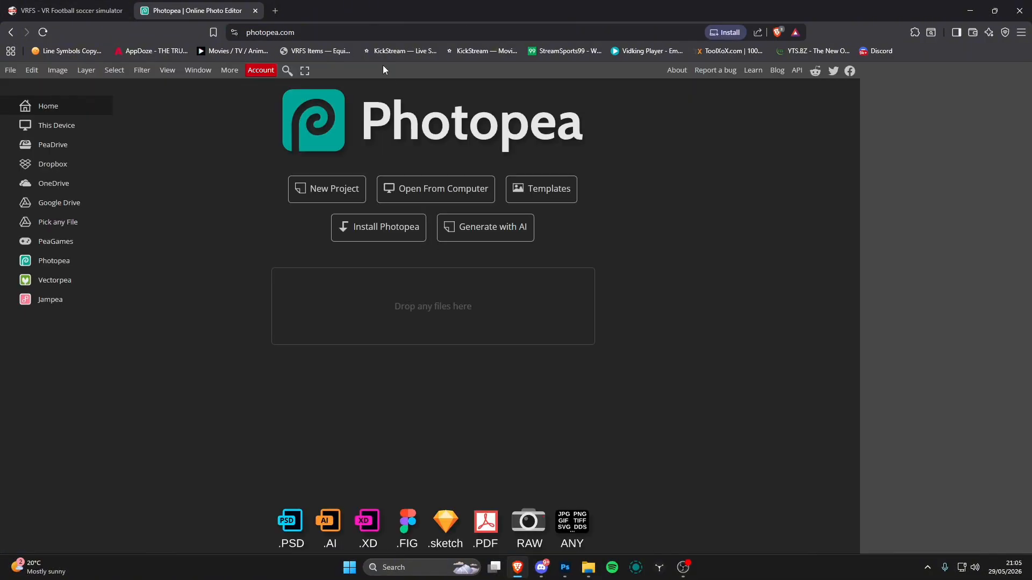
# - Create a new Photopea project from the 400 x 400 px Twitter Profile preset with a white background
pyautogui.click(338, 198)
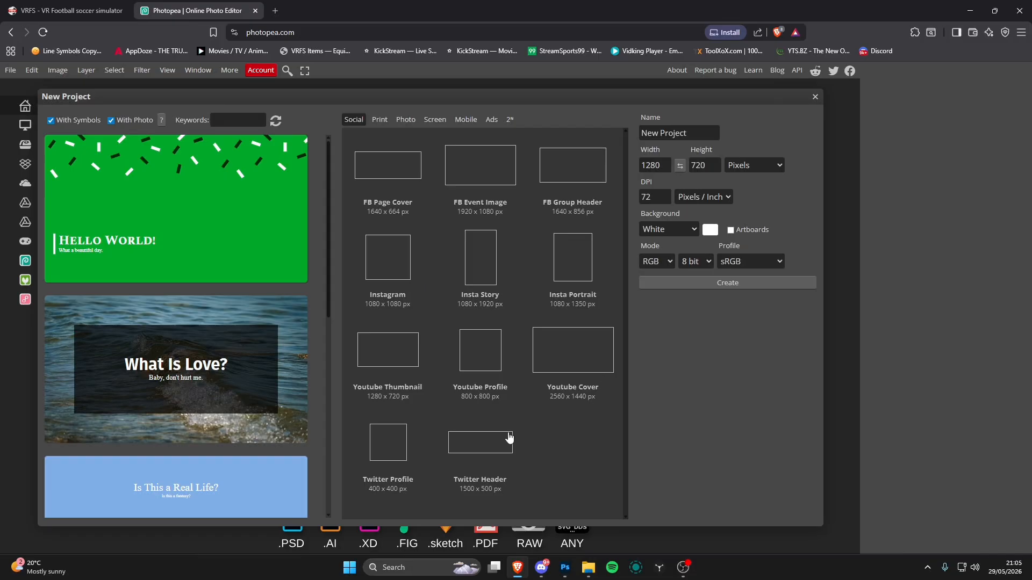
pyautogui.click(393, 463)
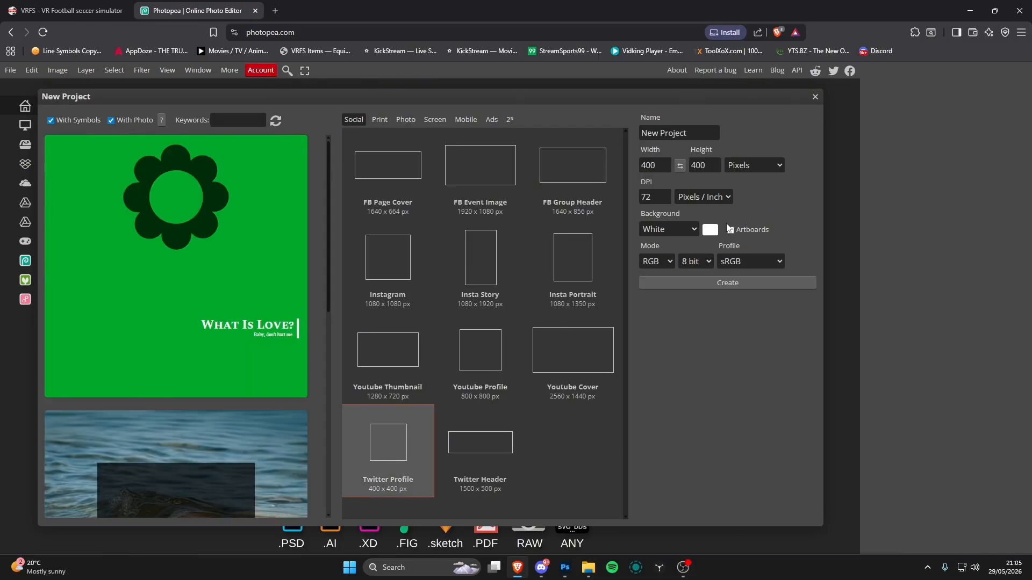
pyautogui.click(728, 283)
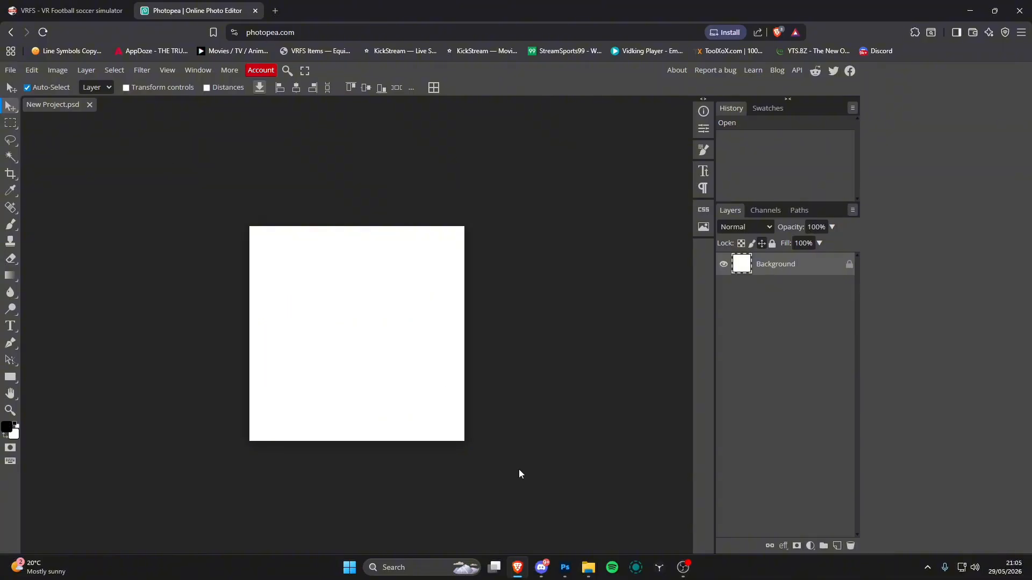
# - Switch to Photoshop and create a new 1000 x 1000 px RGB document with a white background
pyautogui.click(565, 567)
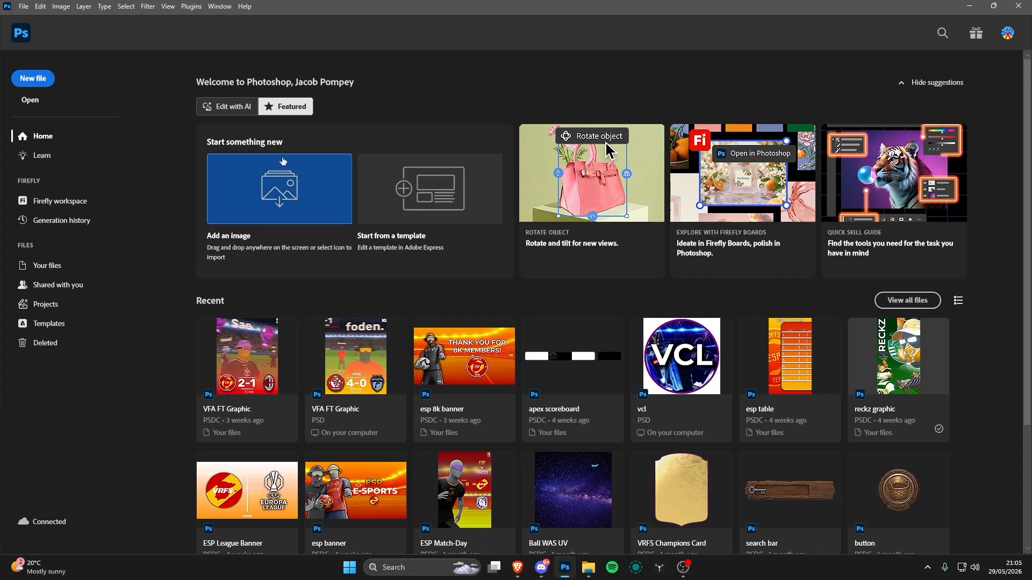
pyautogui.hotkey('ctrl', 'n')
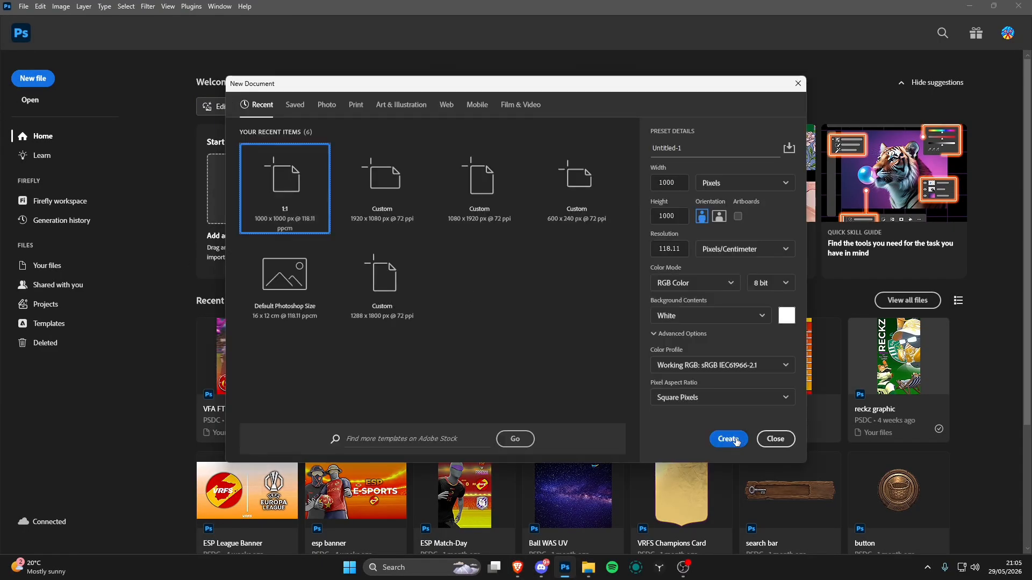
pyautogui.click(729, 439)
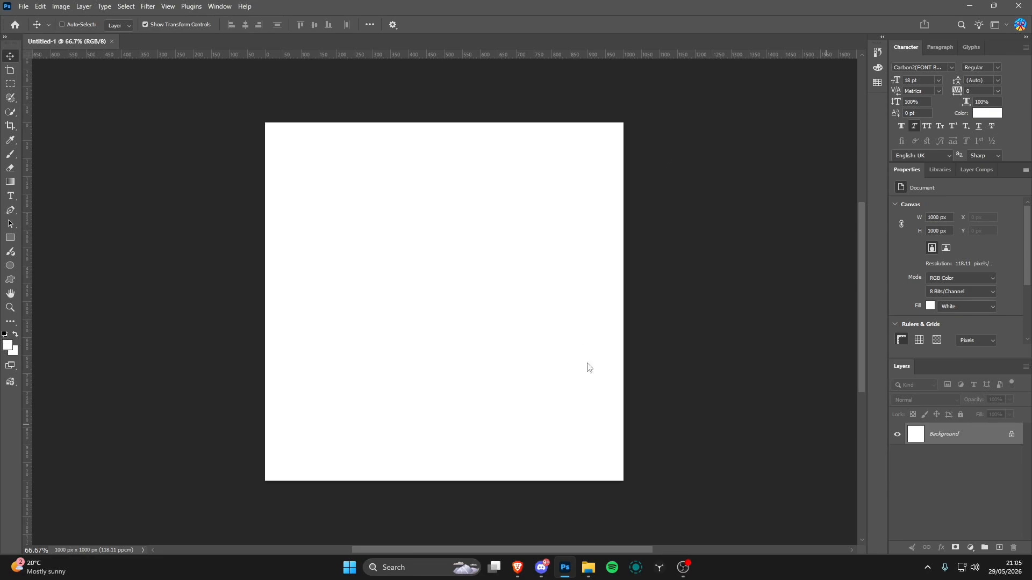
pyautogui.click(520, 569)
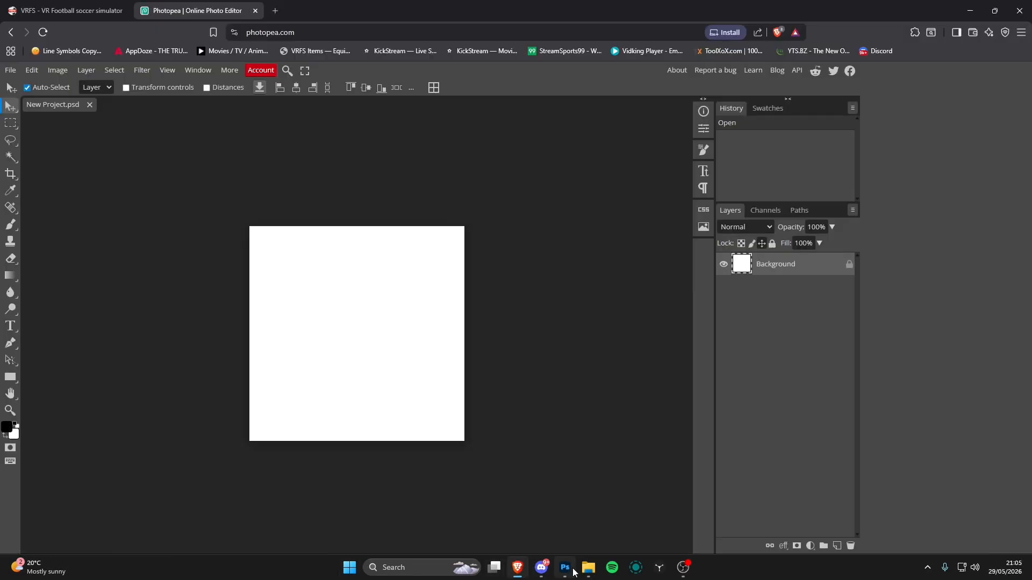
pyautogui.click(520, 570)
pyautogui.click(520, 573)
pyautogui.click(565, 569)
pyautogui.click(517, 570)
pyautogui.click(565, 569)
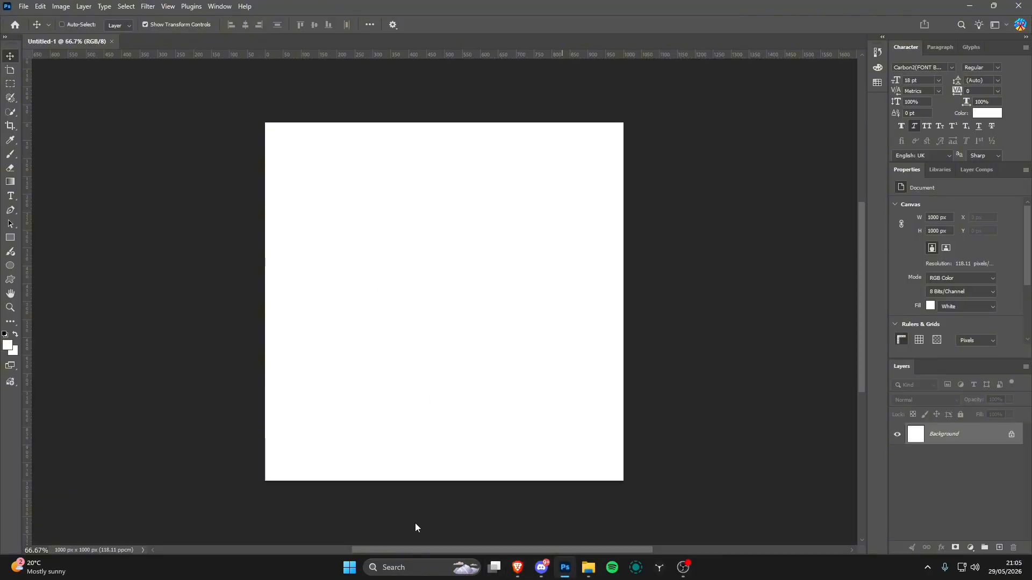
pyautogui.click(518, 567)
pyautogui.rightClick(518, 568)
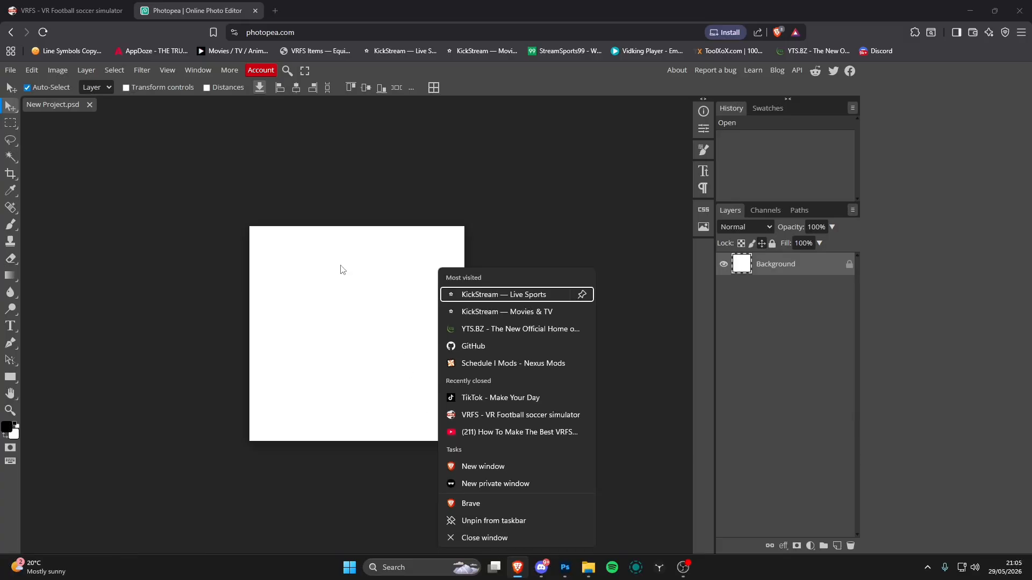
pyautogui.click(290, 280)
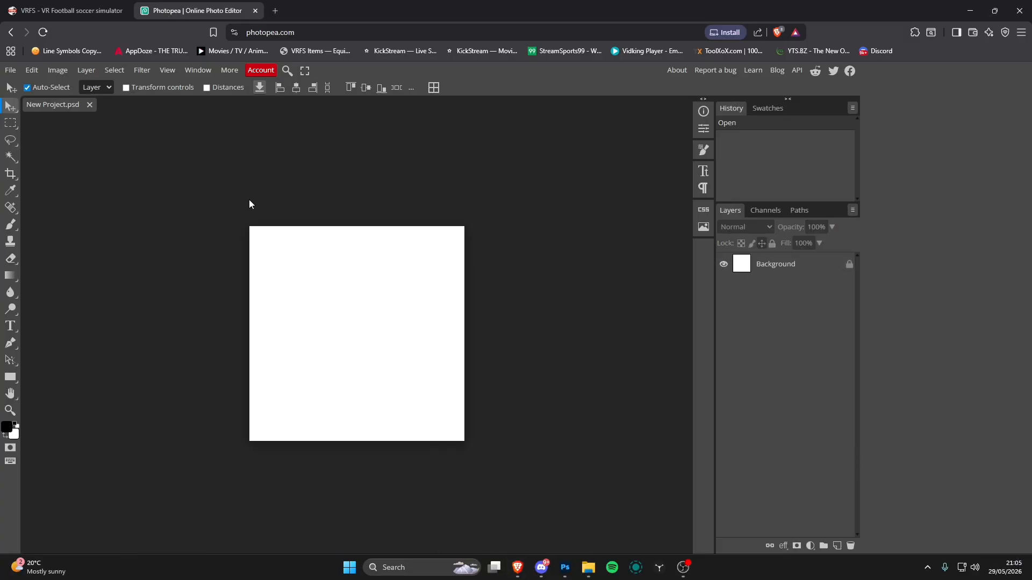
# - Close the Photopea tab, switch to Photoshop and place t-shirt-front.png from the VRFS Kit Stuff folder across the whole canvas
pyautogui.click(256, 11)
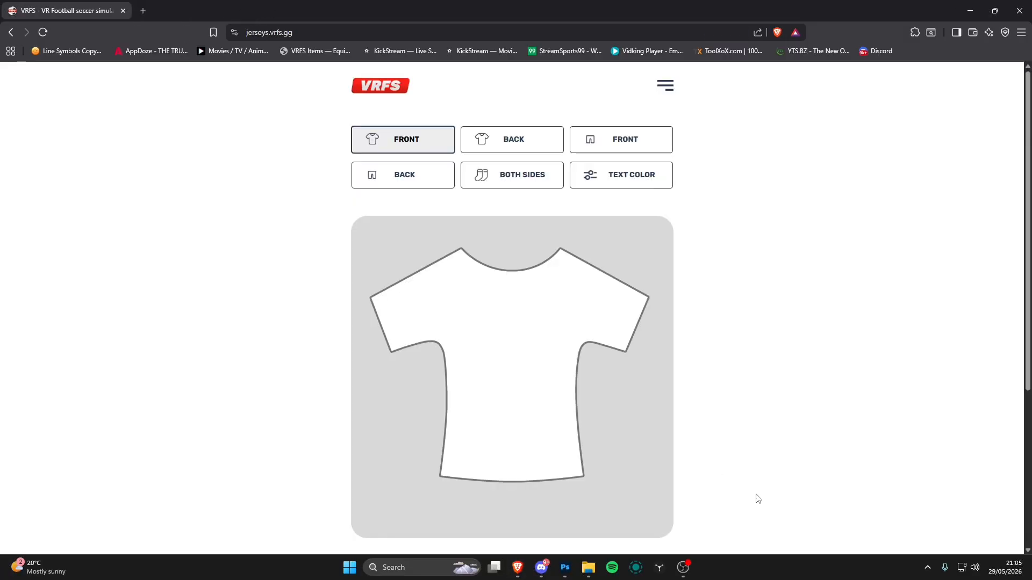
pyautogui.click(575, 568)
pyautogui.moveTo(585, 568)
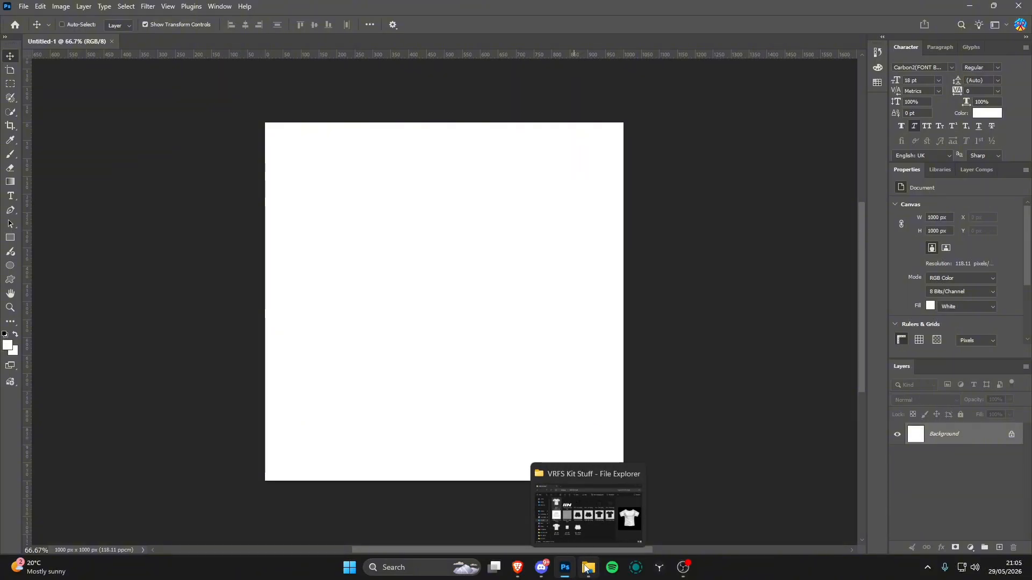
pyautogui.click(586, 569)
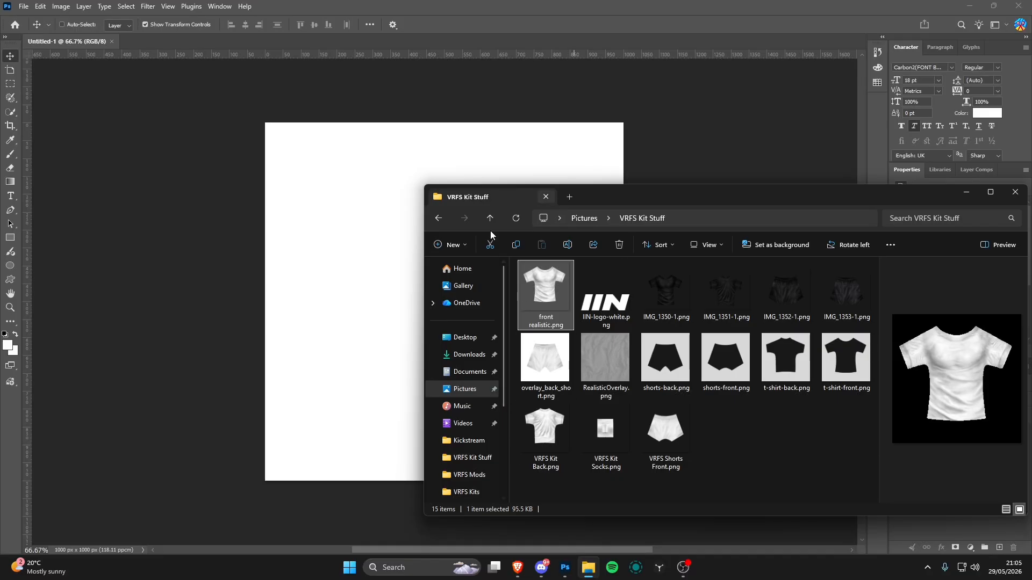
pyautogui.click(844, 356)
pyautogui.moveTo(845, 357); pyautogui.dragTo(299, 265)
pyautogui.click(11, 55)
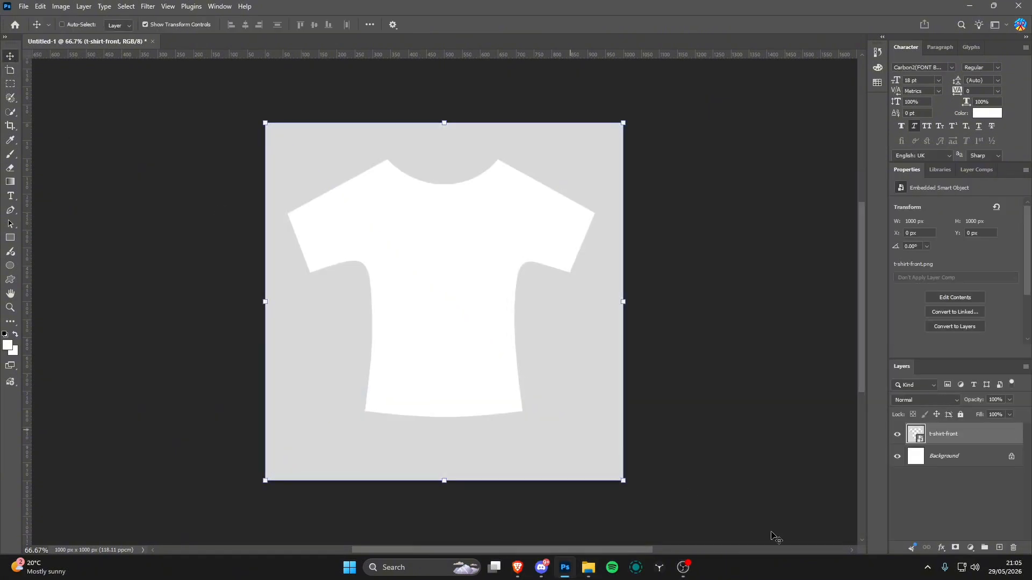
# - Place front realistic.png from the VRFS Kit Stuff folder above the t-shirt-front layer at its default fitted size
pyautogui.click(589, 568)
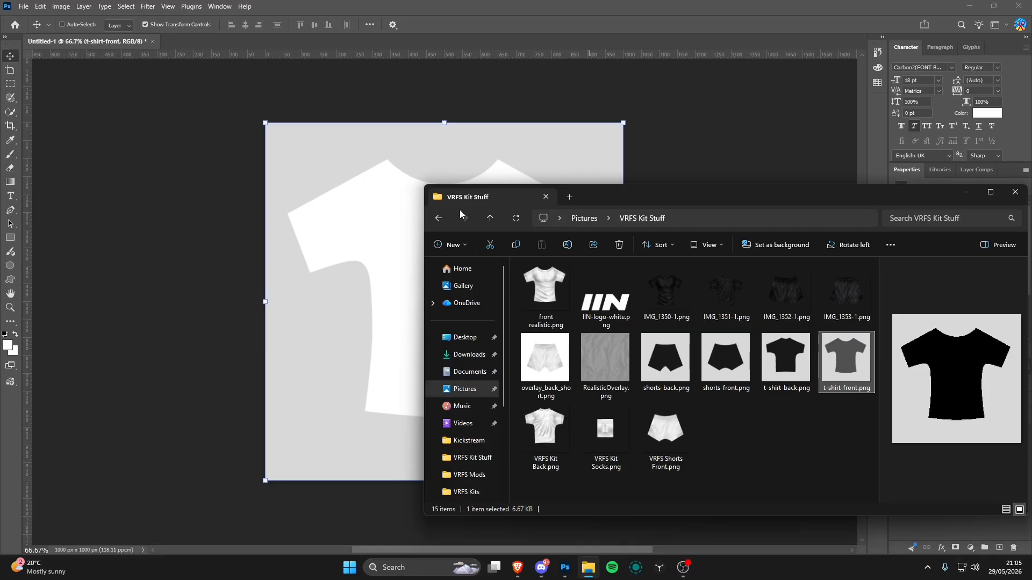
pyautogui.moveTo(535, 282); pyautogui.dragTo(221, 219)
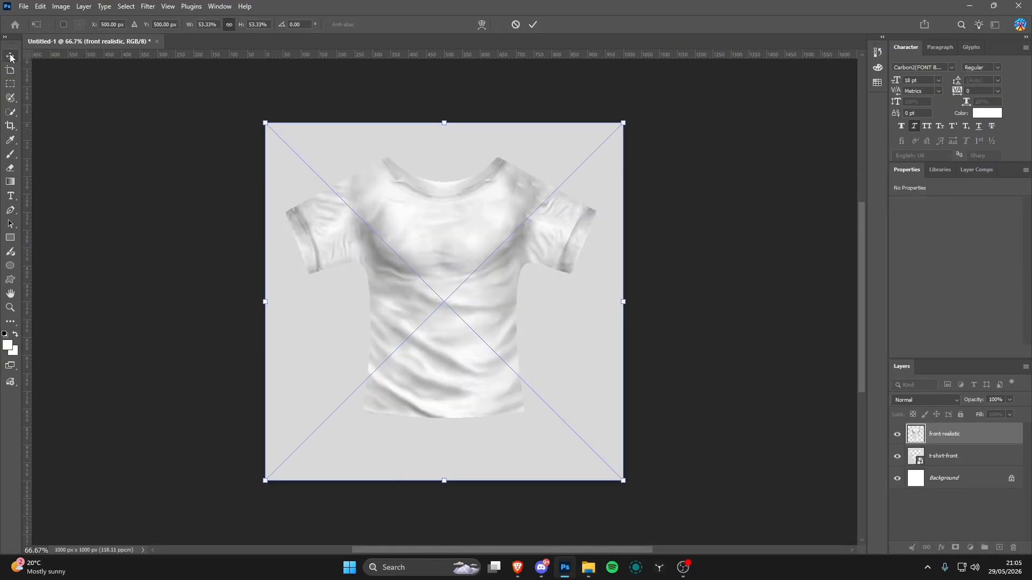
pyautogui.click(10, 56)
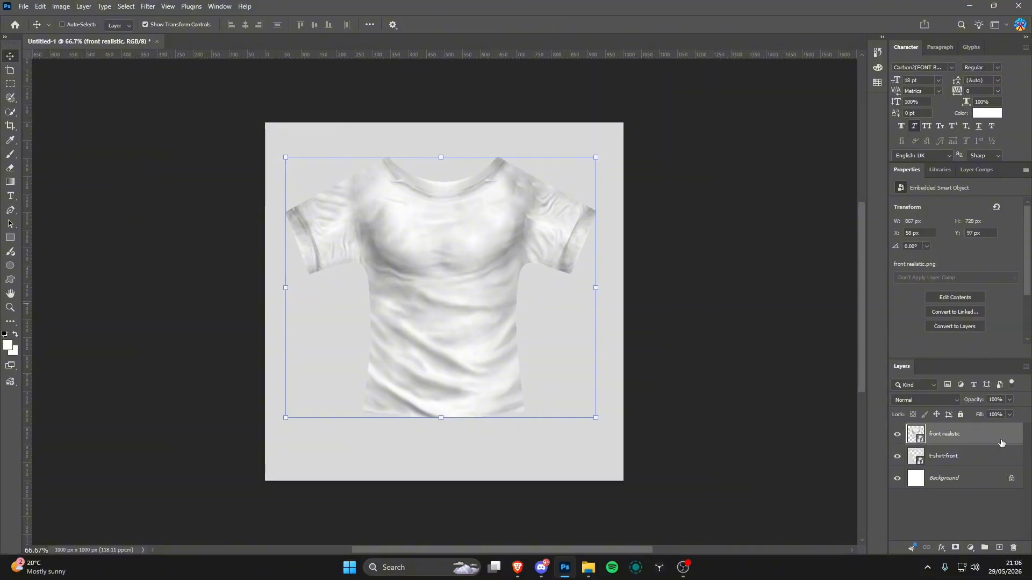
# - Delete the white Background layer from the shirt document
pyautogui.press('z')
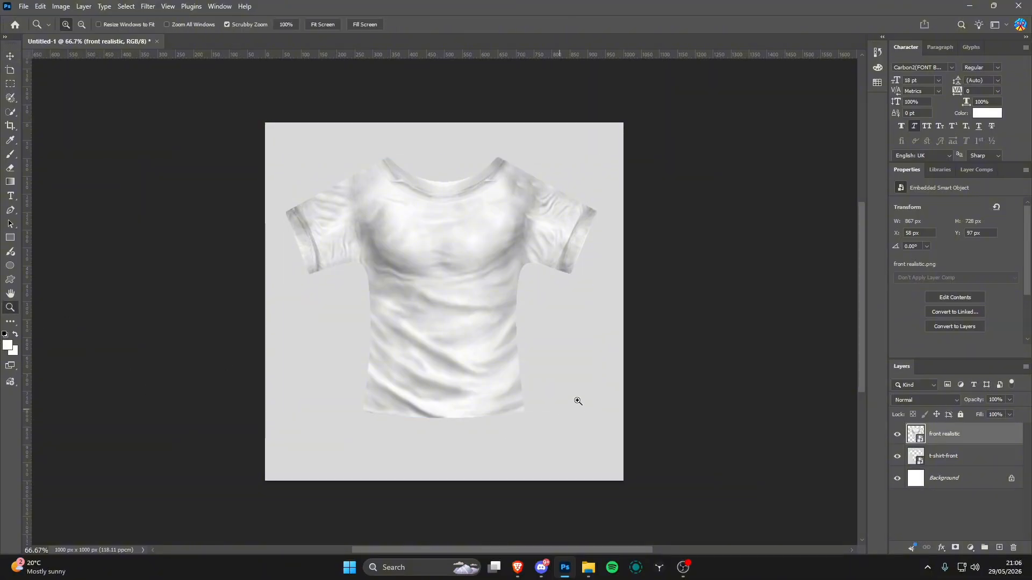
pyautogui.moveTo(578, 401); pyautogui.dragTo(631, 546)
pyautogui.moveTo(585, 573)
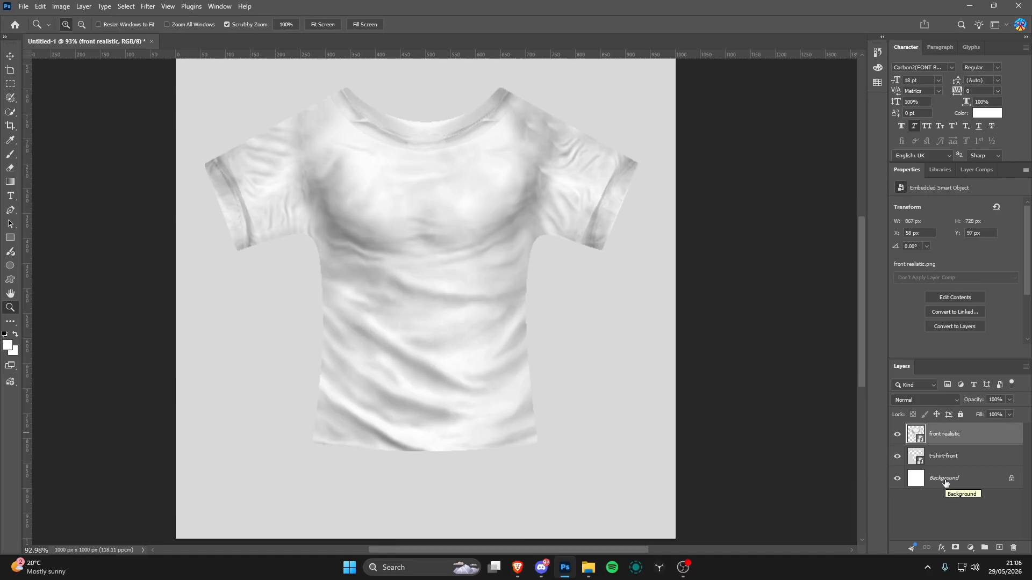
pyautogui.moveTo(946, 483); pyautogui.dragTo(1014, 548)
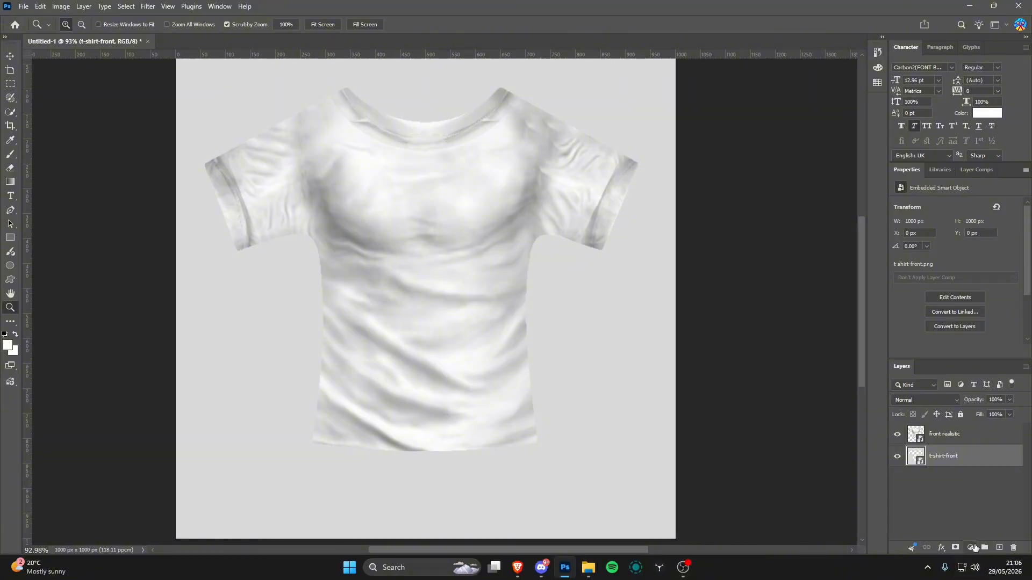
# - Add a Solid Color fill layer in blue #2400d9 directly above the t-shirt-front layer
pyautogui.click(971, 548)
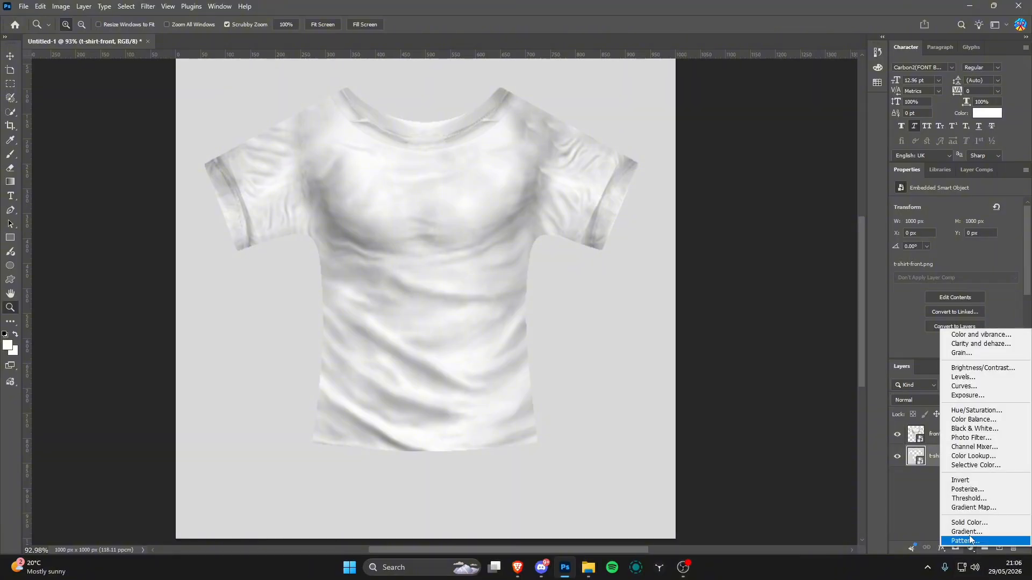
pyautogui.click(967, 523)
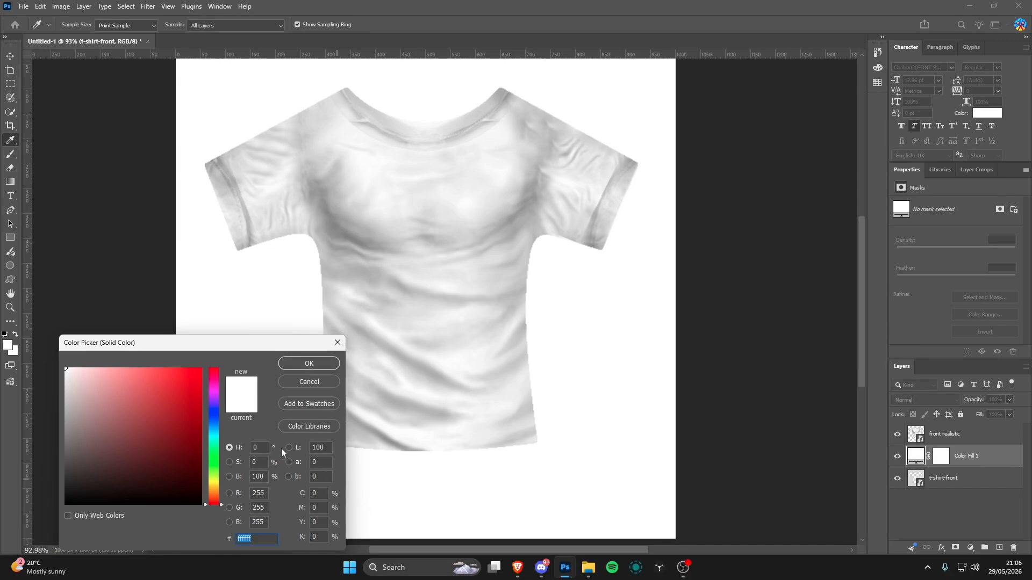
pyautogui.moveTo(212, 425); pyautogui.dragTo(242, 337)
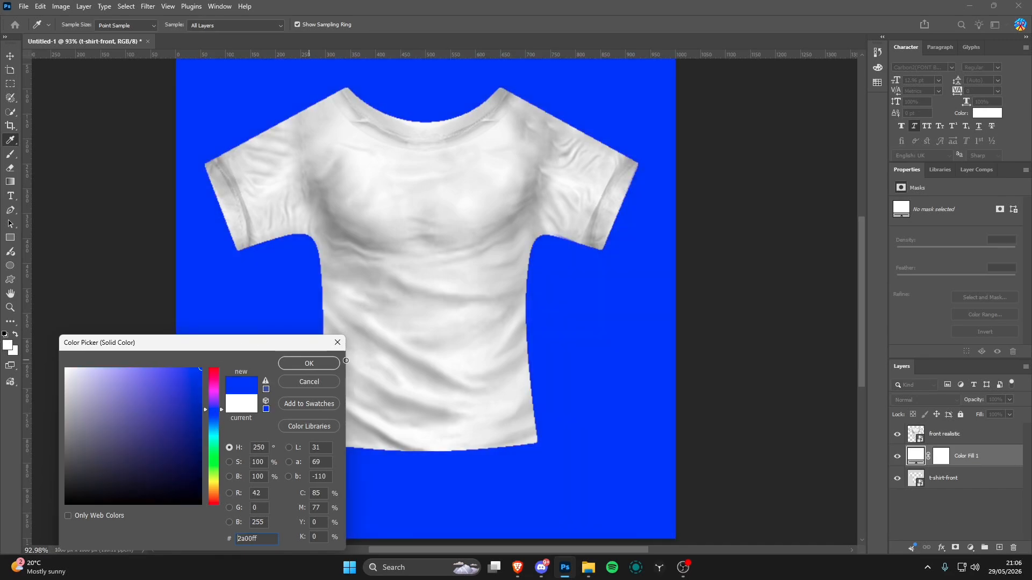
pyautogui.moveTo(346, 360)
pyautogui.mouseDown()
pyautogui.moveTo(370, 371)
pyautogui.moveTo(383, 395)
pyautogui.moveTo(388, 376)
pyautogui.moveTo(397, 388)
pyautogui.mouseUp()
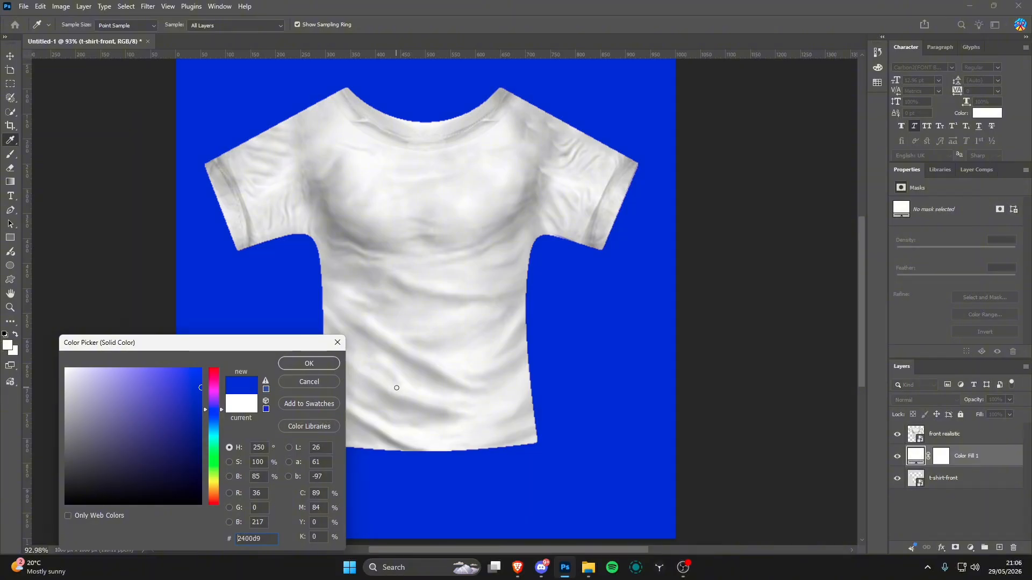
pyautogui.click(301, 362)
pyautogui.press('z')
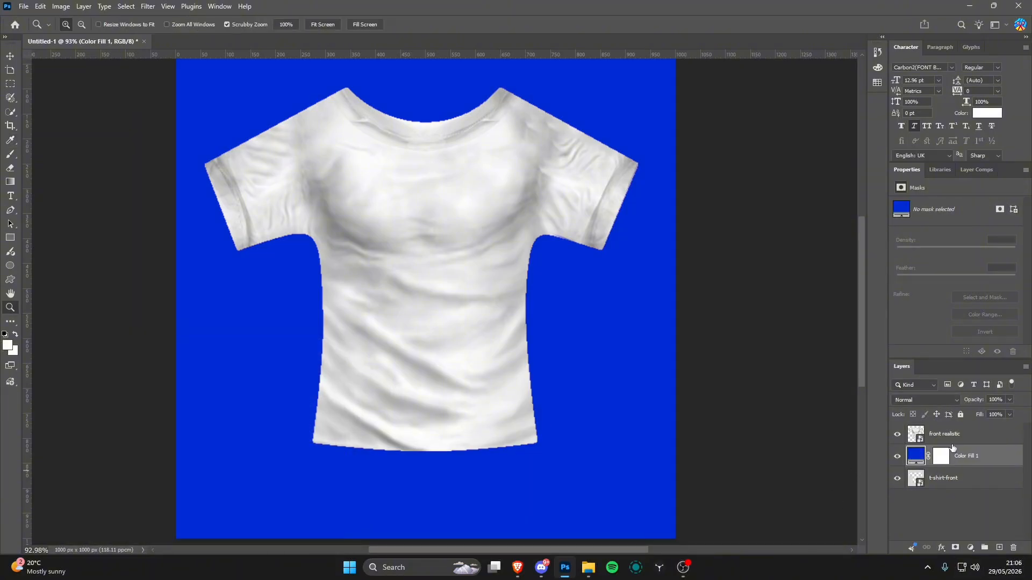
# - Move the t-shirt-front layer to the top of the stack and set the front realistic layer's blend mode to Multiply
pyautogui.moveTo(951, 483); pyautogui.dragTo(962, 399)
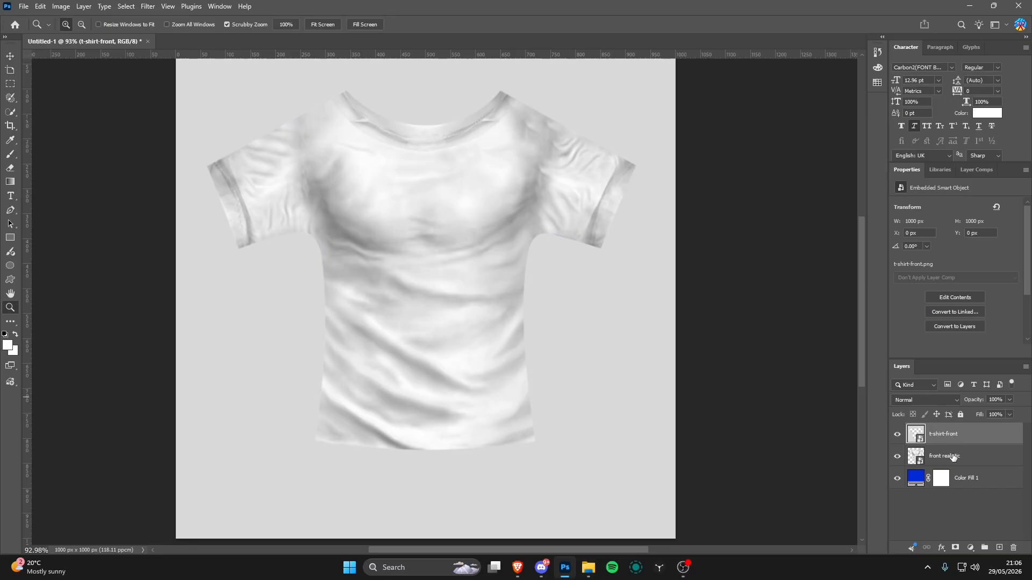
pyautogui.click(953, 457)
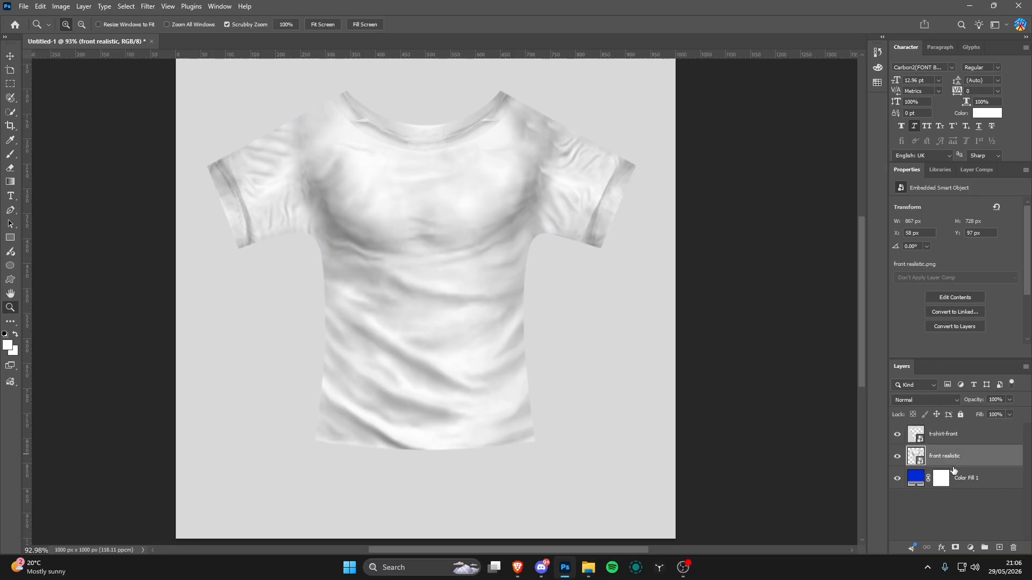
pyautogui.click(912, 400)
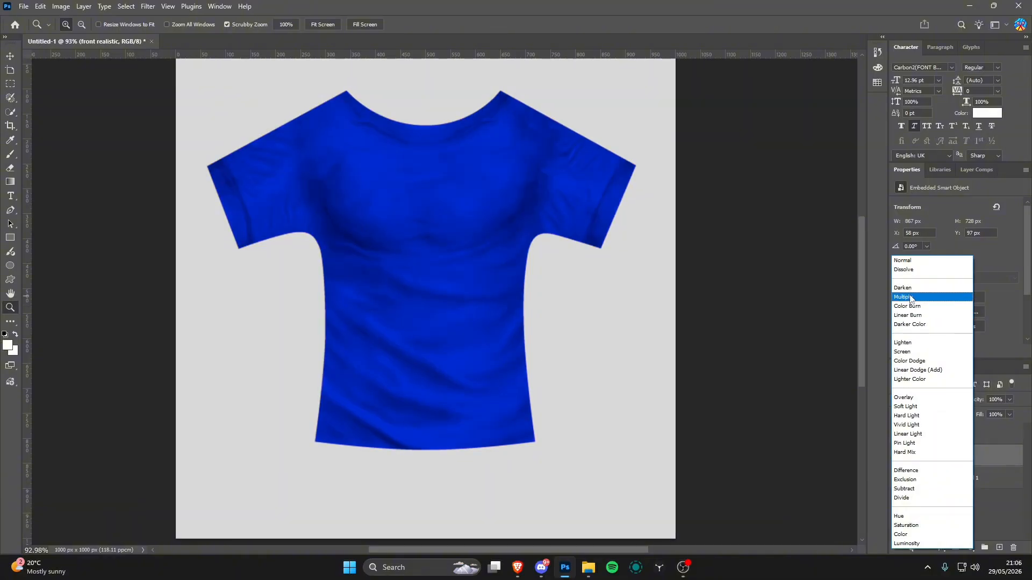
pyautogui.click(910, 297)
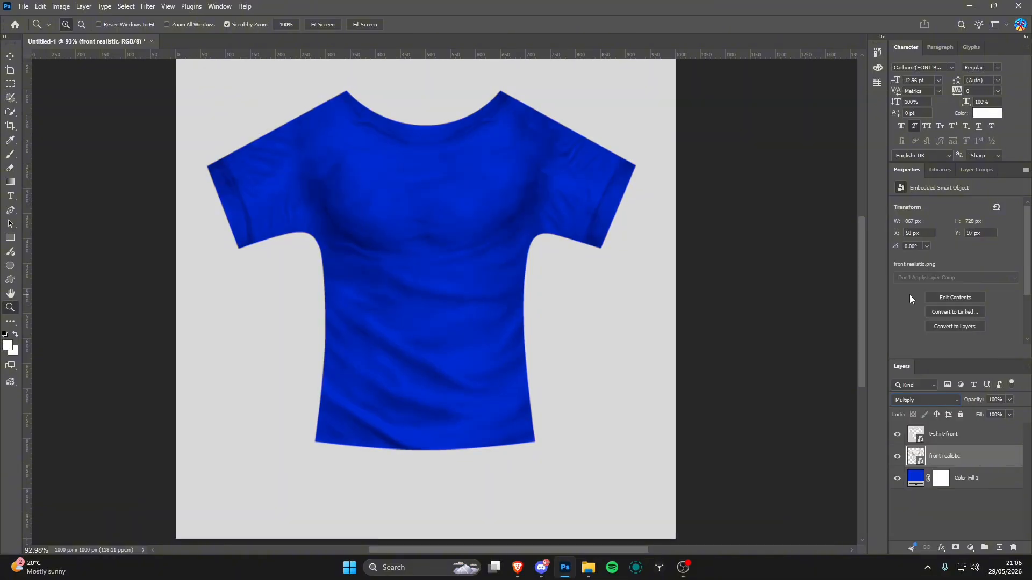
pyautogui.click(989, 483)
pyautogui.click(952, 455)
pyautogui.moveTo(467, 224); pyautogui.dragTo(500, 262)
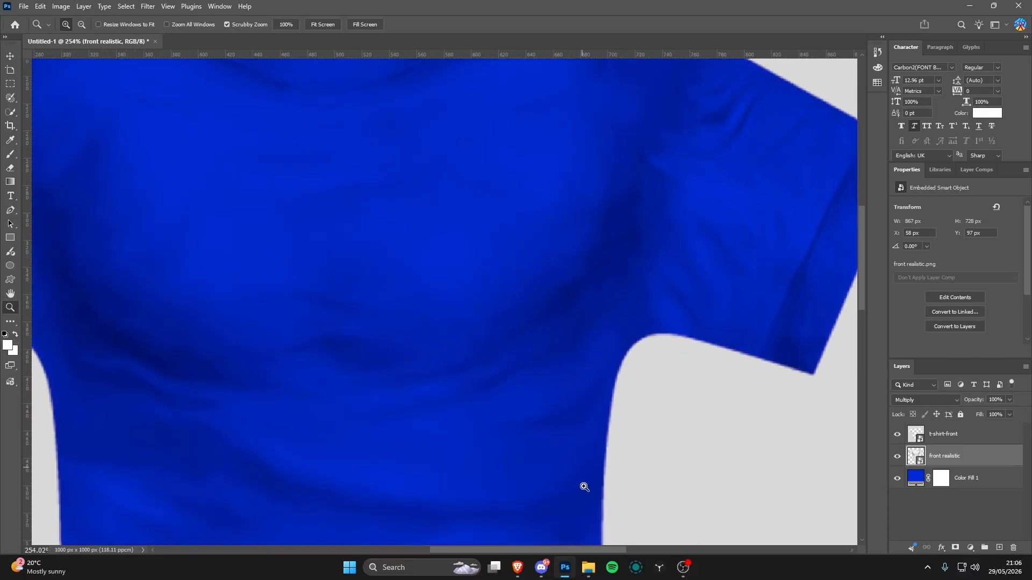
# - Search the Logos folder in Pictures for portsmouth and place portsmouth-fc-seeklogo.png in the shirt document
pyautogui.click(587, 565)
pyautogui.click(481, 390)
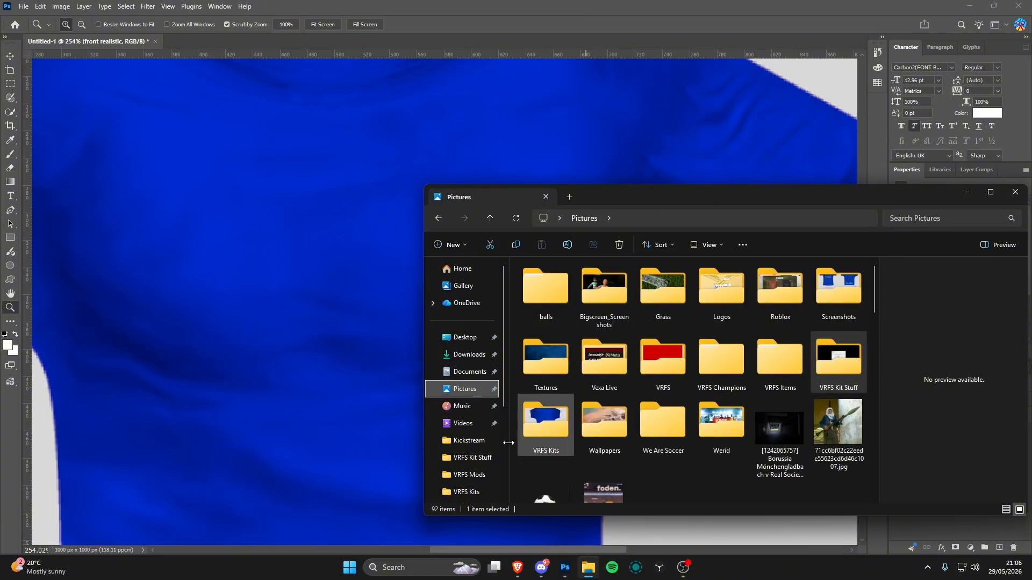
pyautogui.click(894, 219)
pyautogui.write('port')
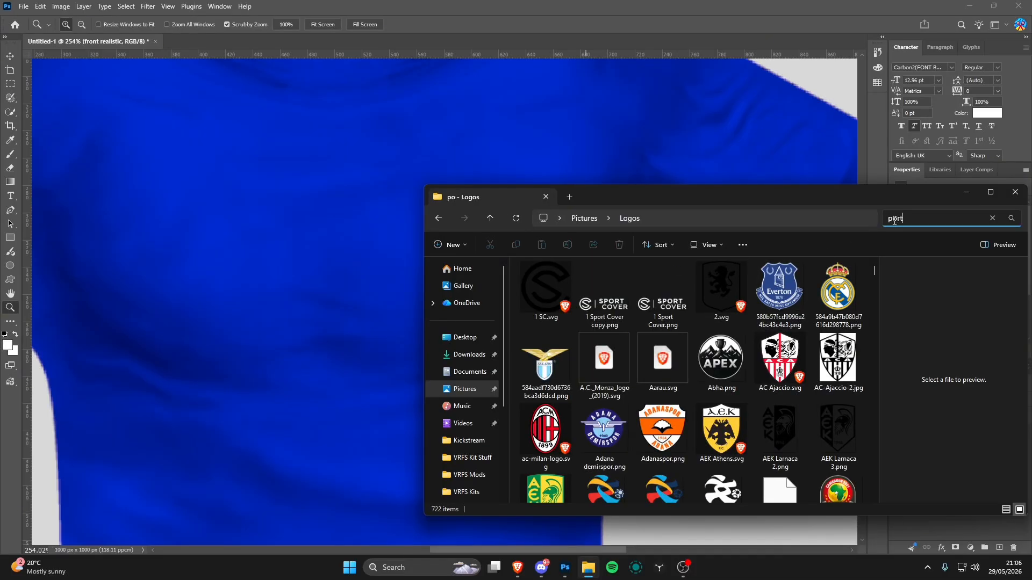
pyautogui.write('smouth')
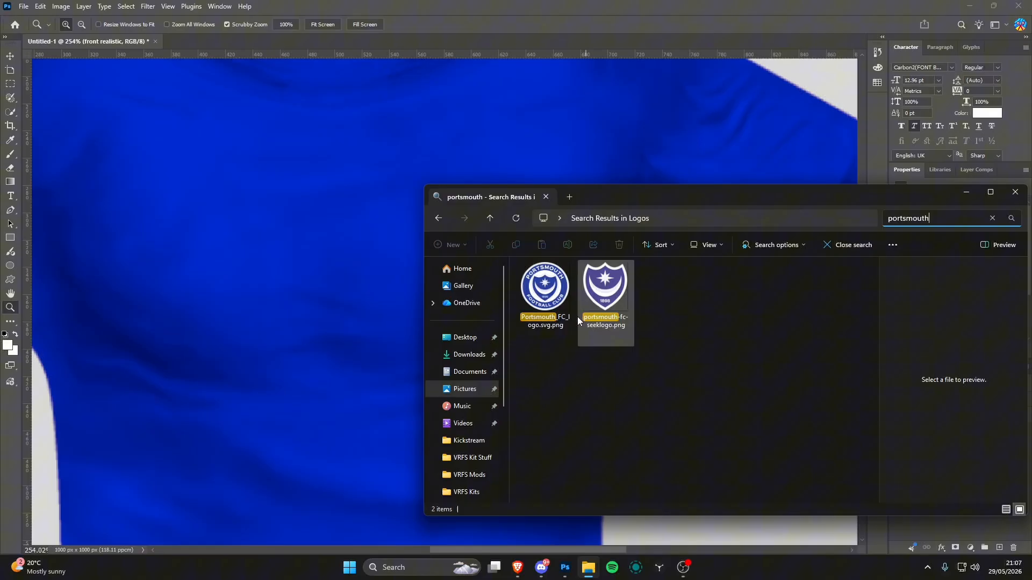
pyautogui.moveTo(604, 287); pyautogui.dragTo(173, 215)
pyautogui.scroll(-15, 202, 282)
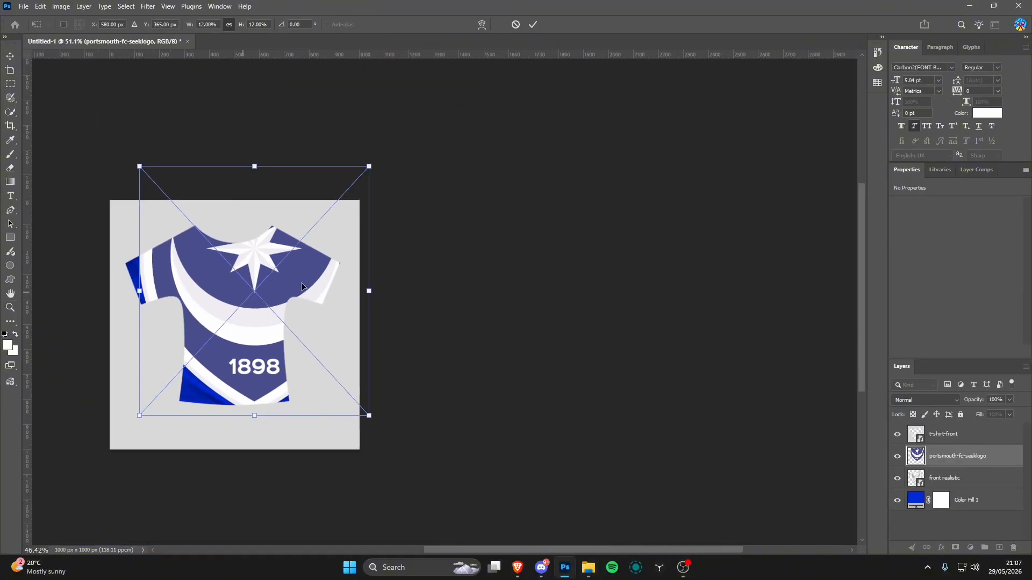
# - Scale the Portsmouth logo to about 6.26% and move its layer below the front realistic layer
pyautogui.moveTo(366, 292); pyautogui.dragTo(259, 291)
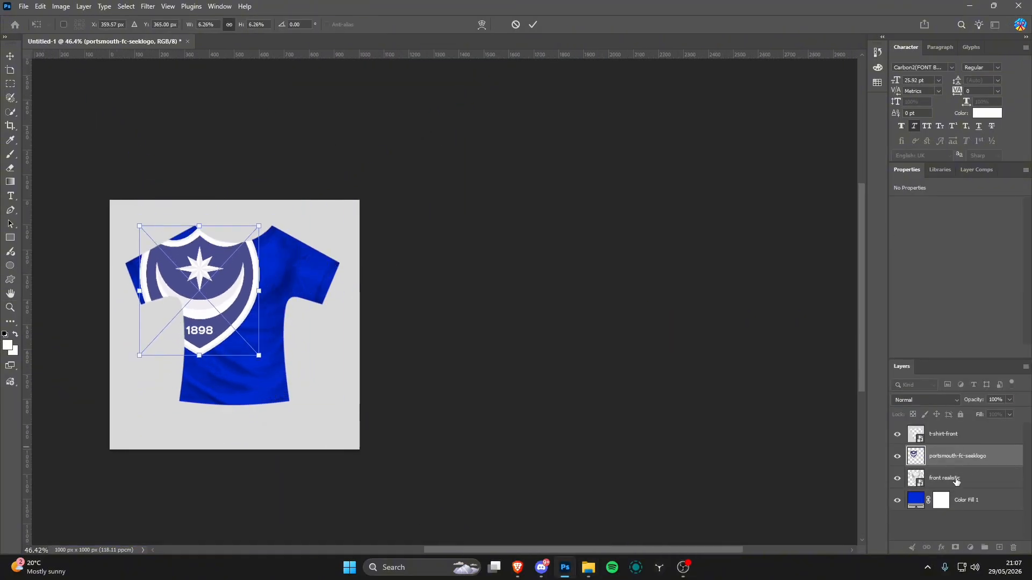
pyautogui.moveTo(957, 465); pyautogui.dragTo(957, 486)
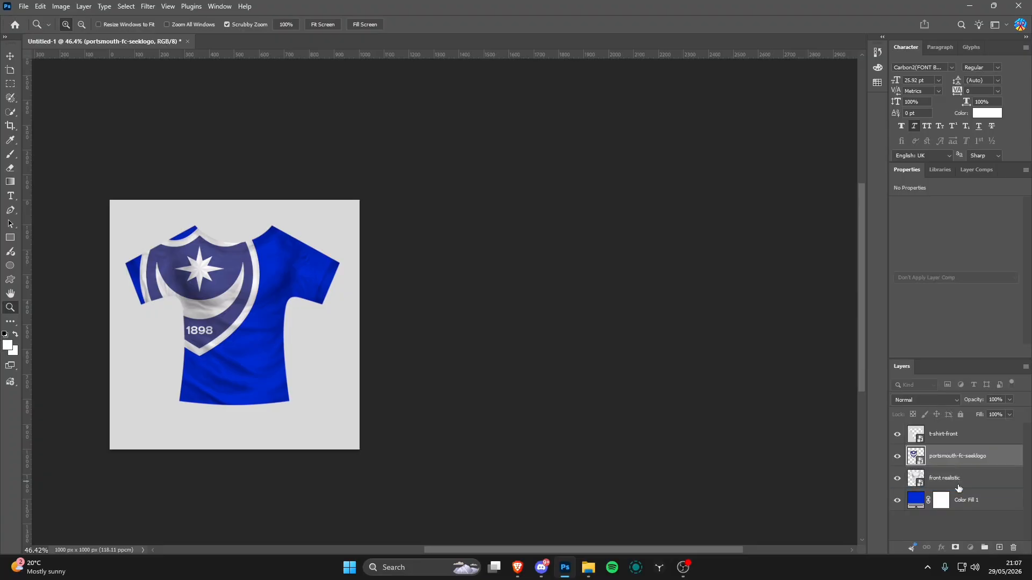
pyautogui.click(947, 462)
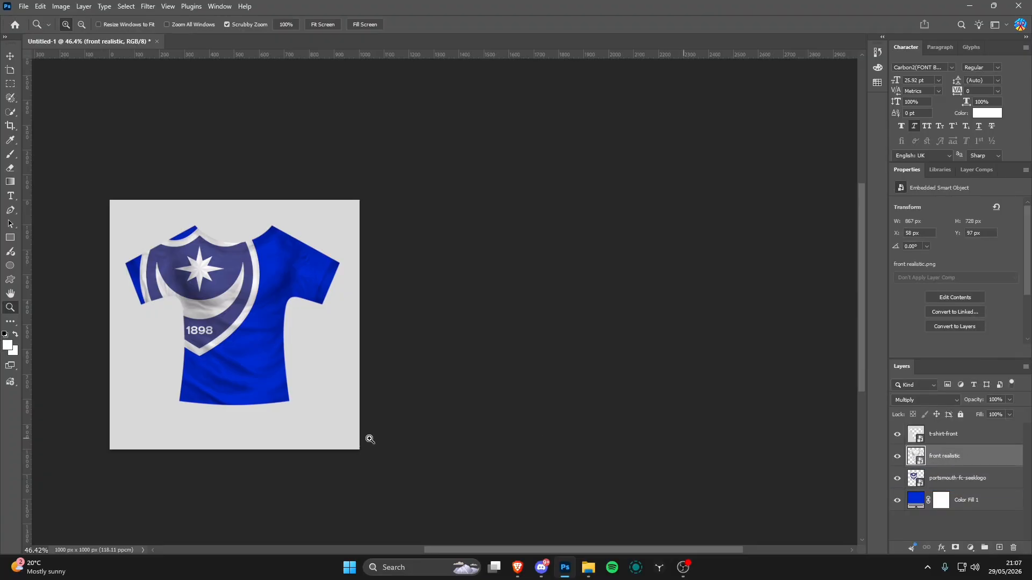
pyautogui.click(10, 57)
pyautogui.scroll(5, 213, 302)
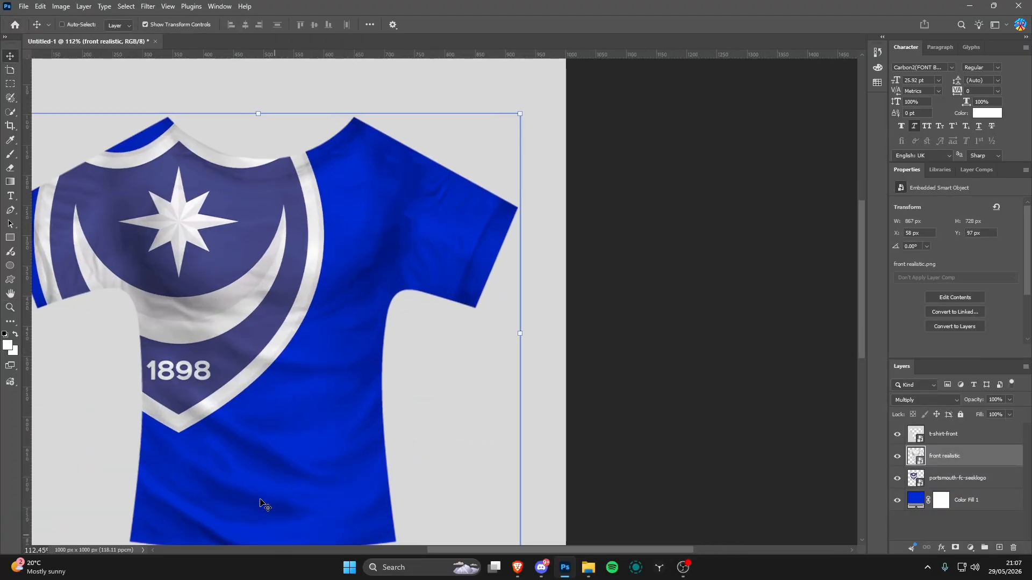
pyautogui.scroll(-2, 261, 499)
pyautogui.hotkey('ctrl', 't')
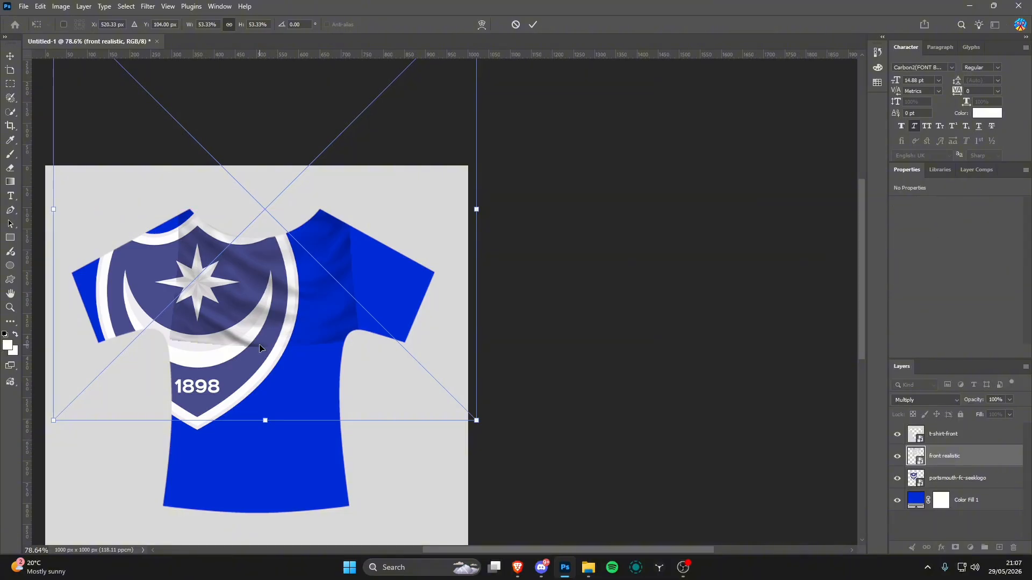
pyautogui.hotkey('ctrl', 'z')
# - Shrink the Portsmouth logo to about 68 x 74 px and position it on the wearer's left chest at about X 567, Y 317 px
pyautogui.click(943, 478)
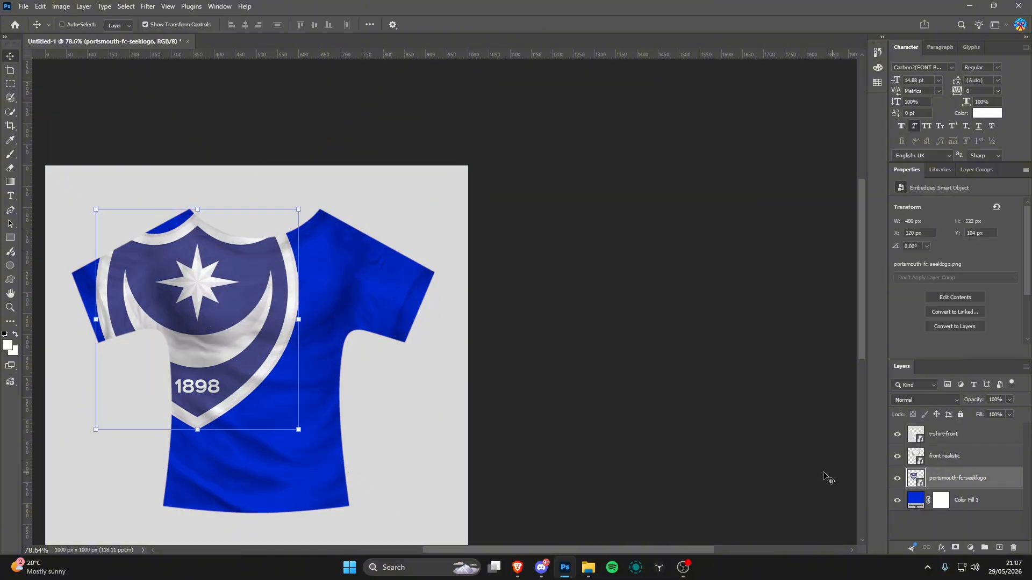
pyautogui.hotkey('ctrl', 't')
pyautogui.moveTo(197, 430); pyautogui.dragTo(308, 319)
pyautogui.scroll(3, 308, 319)
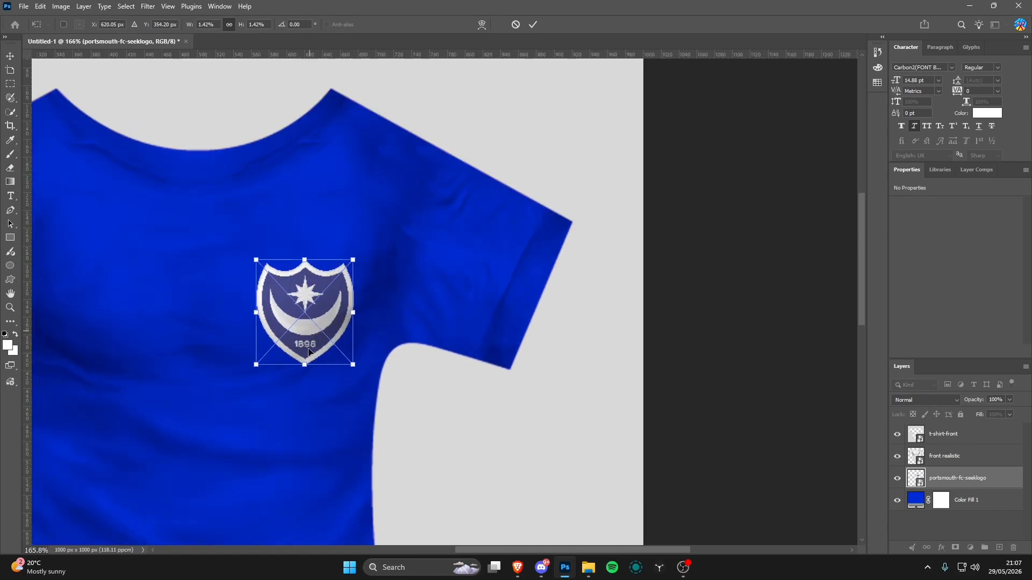
pyautogui.moveTo(304, 366); pyautogui.dragTo(308, 321)
pyautogui.moveTo(309, 288); pyautogui.dragTo(289, 355)
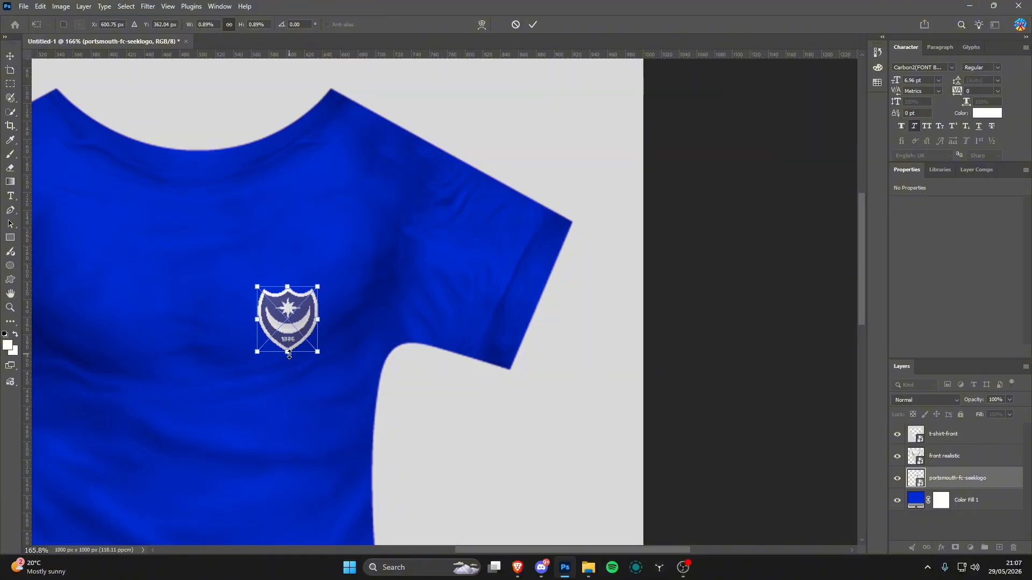
pyautogui.moveTo(288, 319)
pyautogui.mouseDown()
pyautogui.moveTo(297, 329)
pyautogui.moveTo(253, 283)
pyautogui.moveTo(282, 319)
pyautogui.moveTo(282, 346)
pyautogui.moveTo(290, 337)
pyautogui.mouseUp()
pyautogui.scroll(-1, 282, 319)
pyautogui.scroll(2, 282, 319)
pyautogui.scroll(1, 280, 320)
pyautogui.scroll(-5, 282, 346)
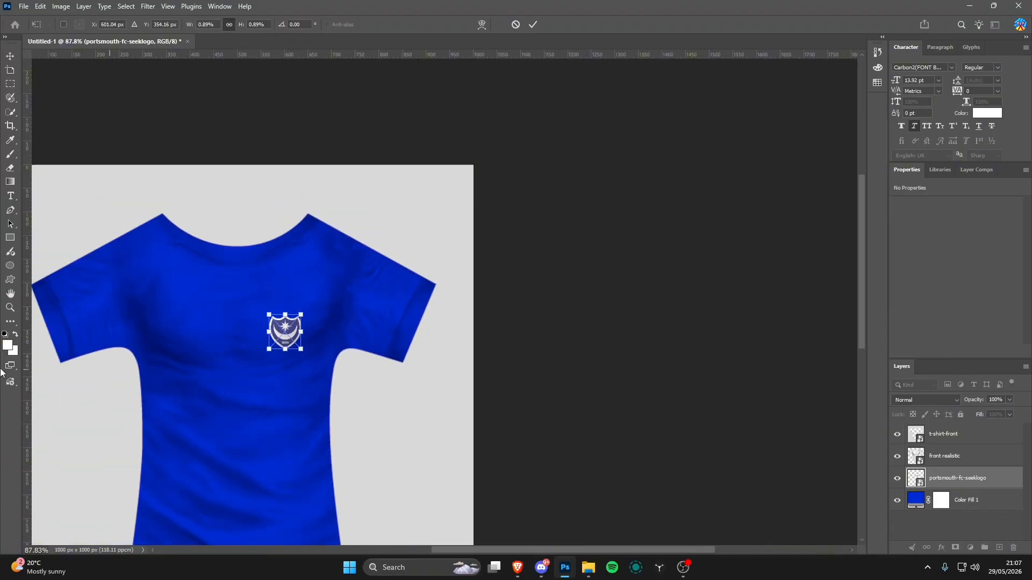
pyautogui.click(13, 309)
pyautogui.scroll(-3, 355, 302)
pyautogui.scroll(3, 217, 317)
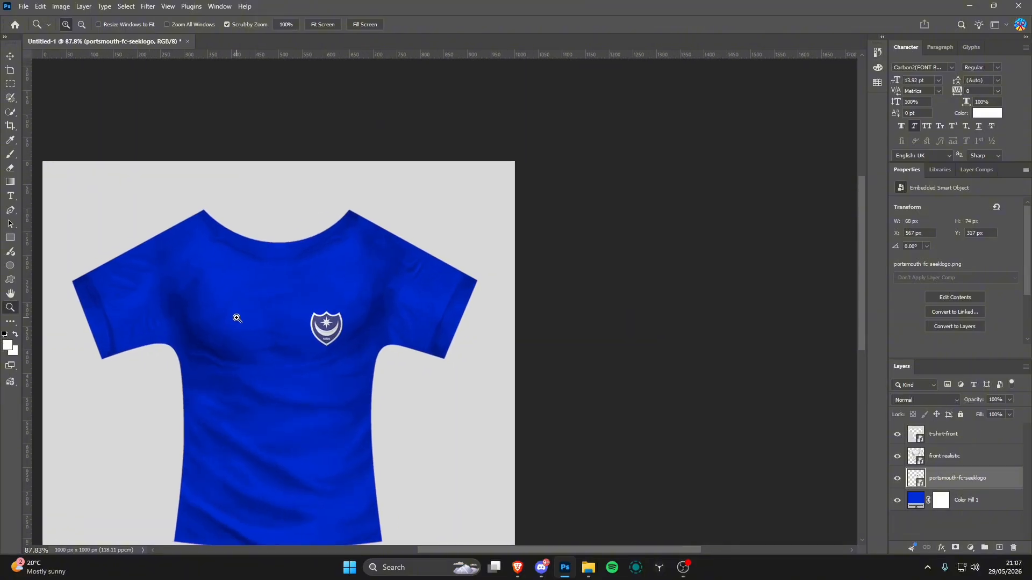
pyautogui.scroll(5, 286, 318)
pyautogui.scroll(-5, 161, 352)
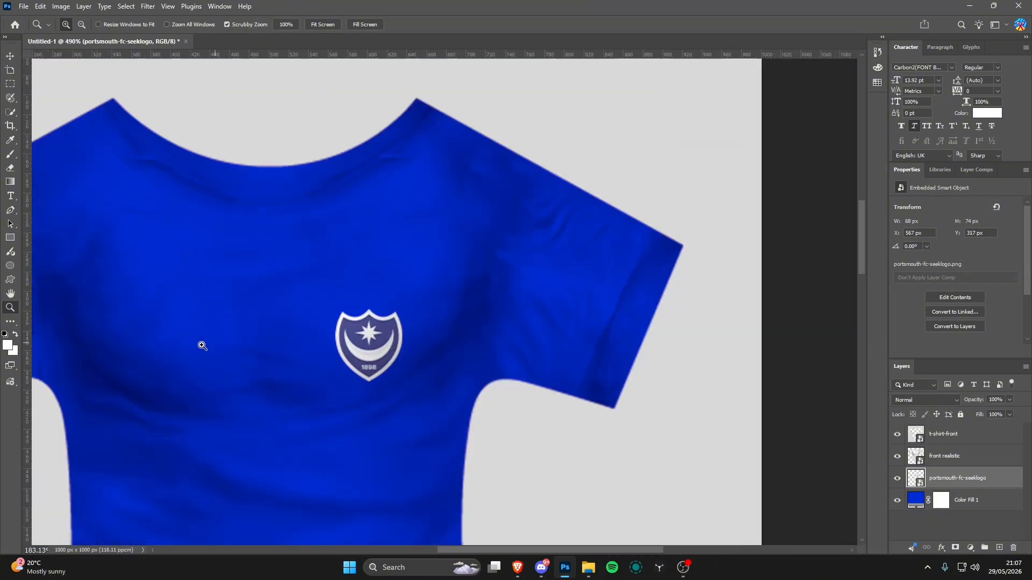
# - Search the Pictures folder for nike and place nike-seeklogo.png in the shirt document
pyautogui.scroll(3, 195, 325)
pyautogui.click(588, 568)
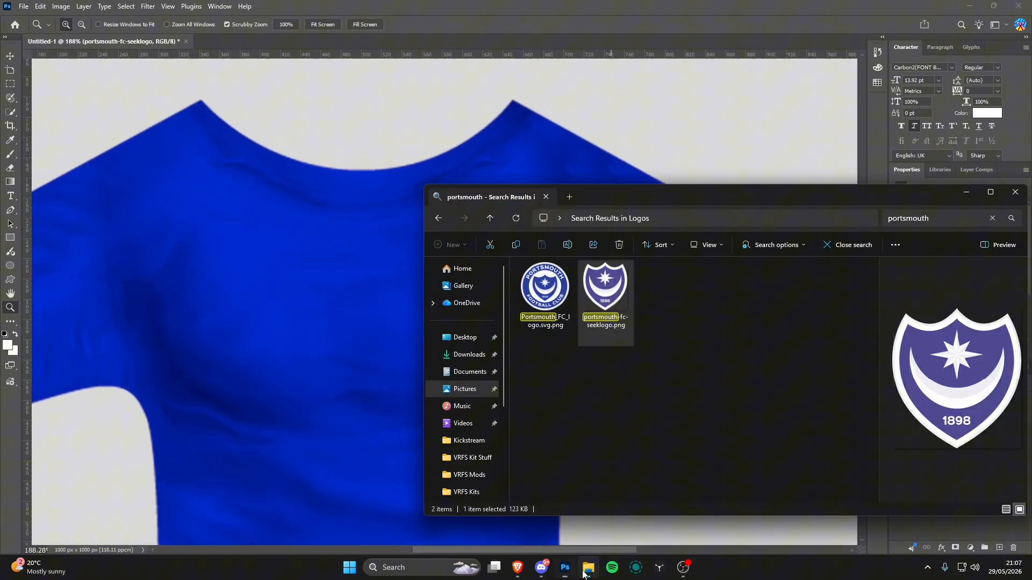
pyautogui.click(466, 379)
pyautogui.click(461, 391)
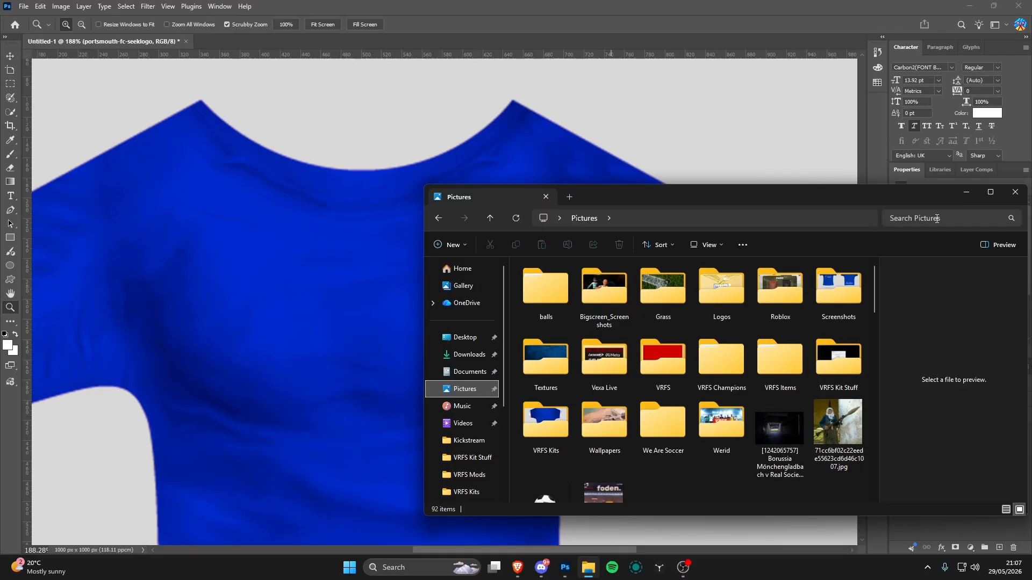
pyautogui.click(937, 218)
pyautogui.write('nike')
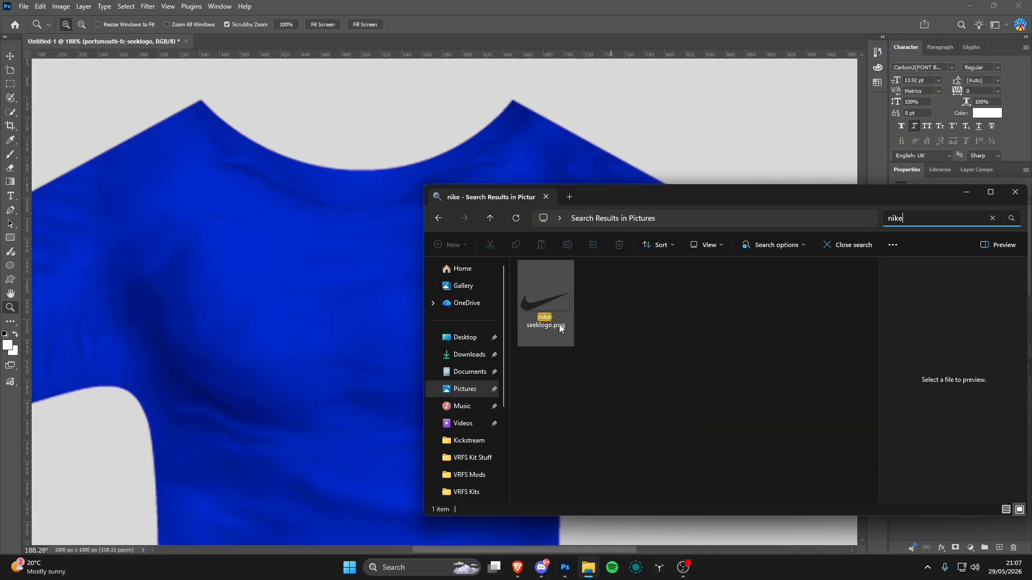
pyautogui.moveTo(559, 324); pyautogui.dragTo(237, 336)
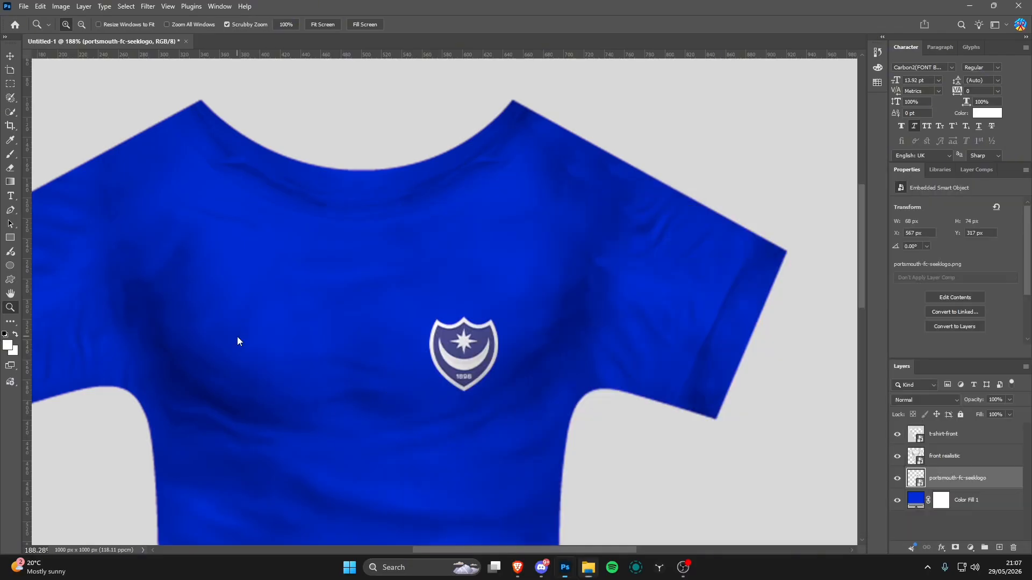
pyautogui.click(11, 57)
pyautogui.scroll(-5, 237, 335)
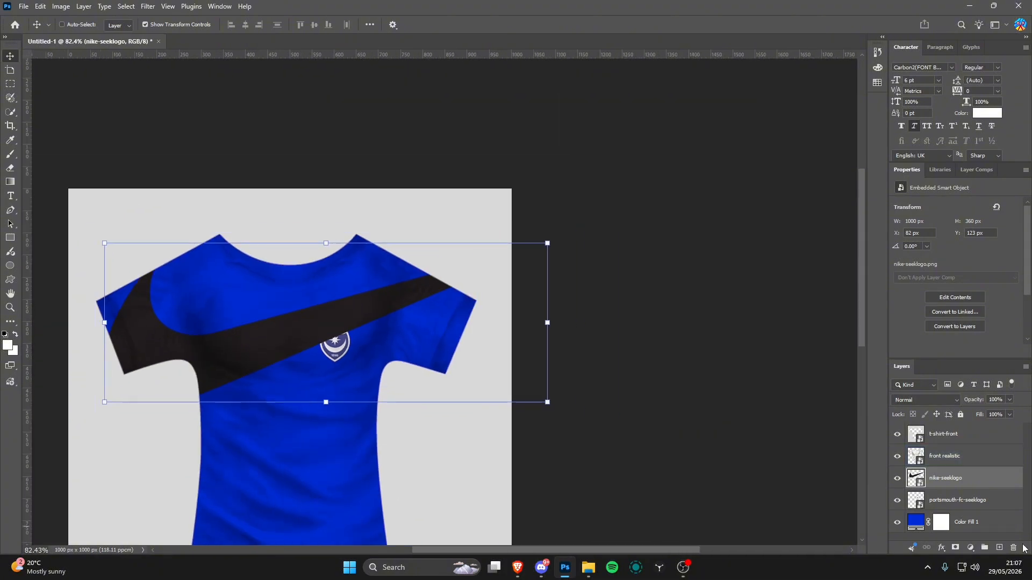
pyautogui.click(969, 549)
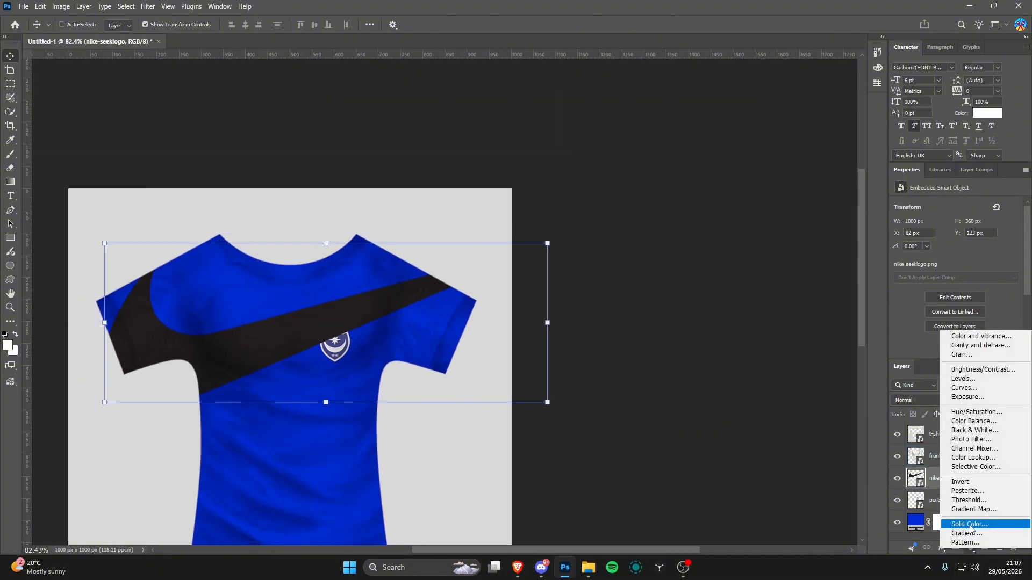
pyautogui.click(927, 478)
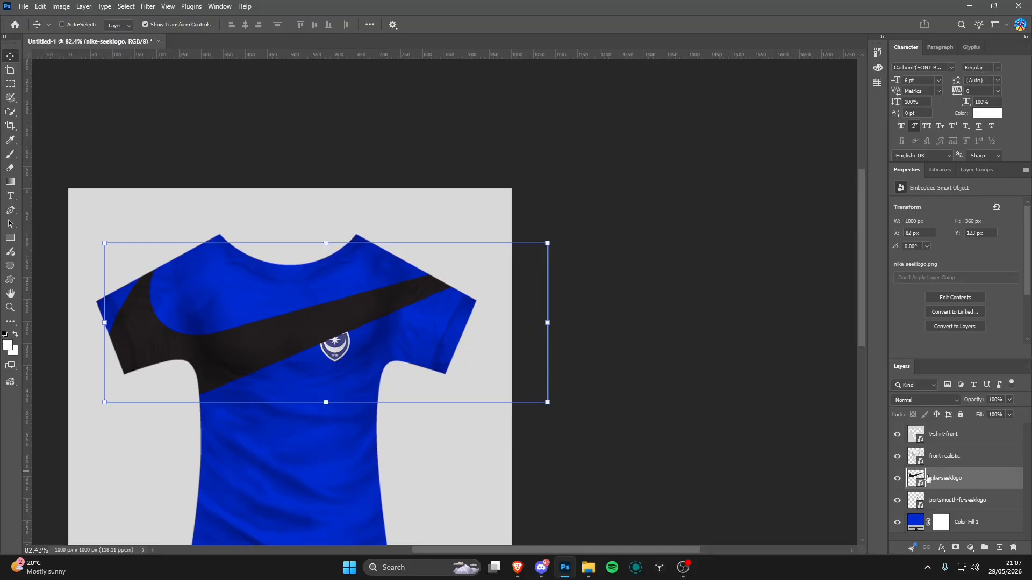
pyautogui.click(9, 309)
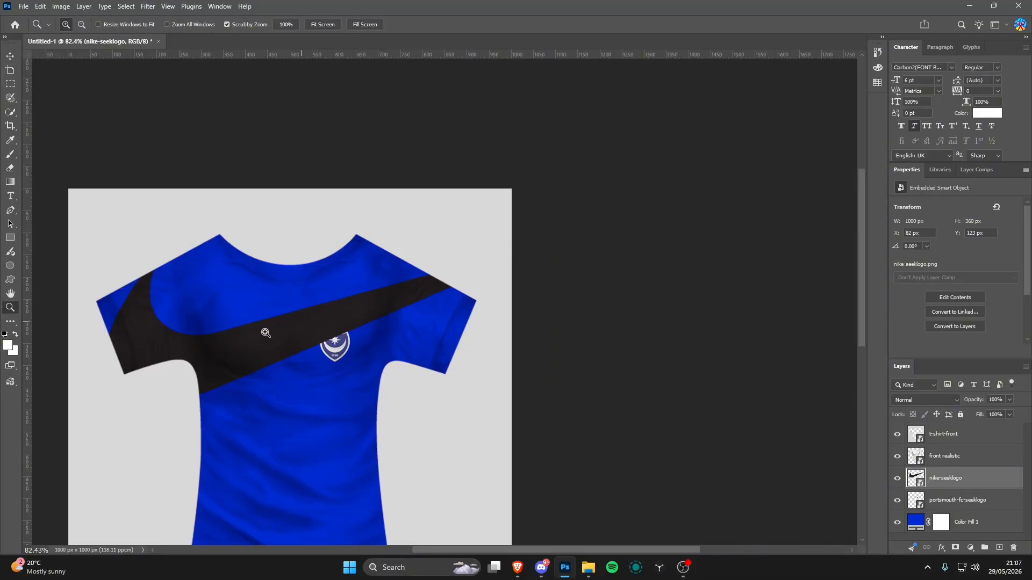
pyautogui.moveTo(266, 333); pyautogui.dragTo(454, 408)
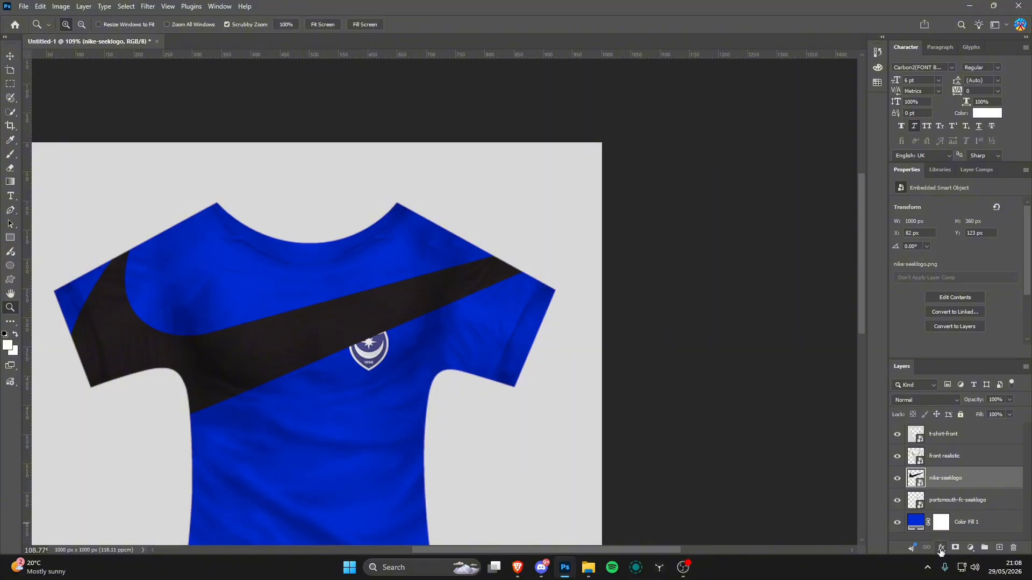
# - Switch to the Brave browser, search for photopea in a new tab and open the Photopea online editor
pyautogui.click(518, 568)
pyautogui.click(142, 11)
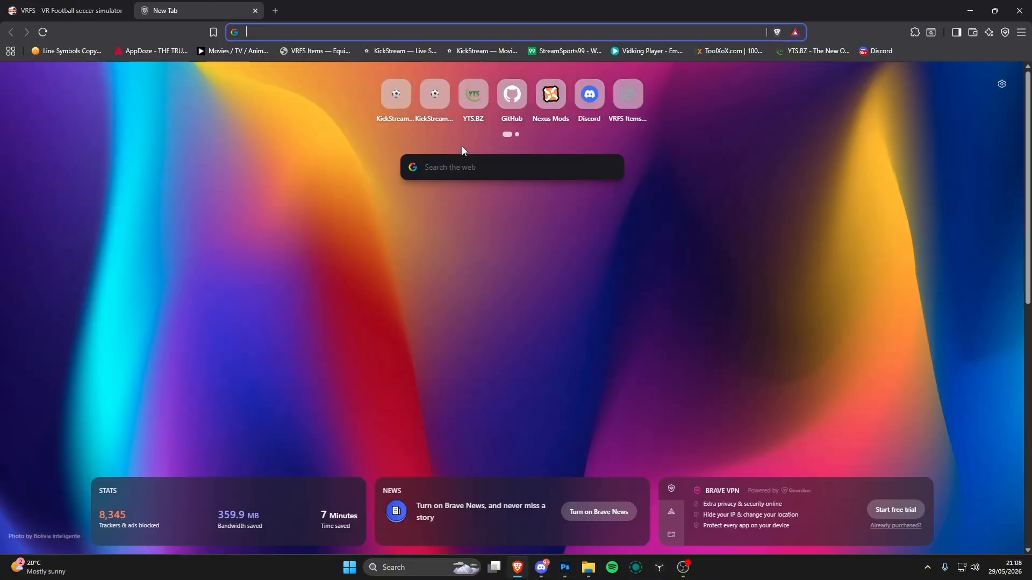
pyautogui.write('photo')
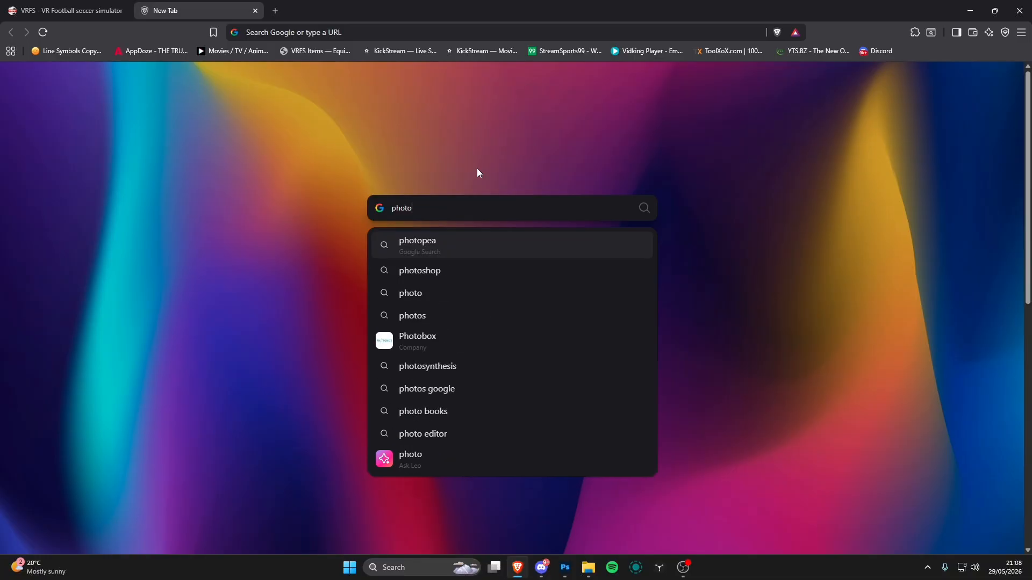
pyautogui.write('pea')
pyautogui.press('Return')
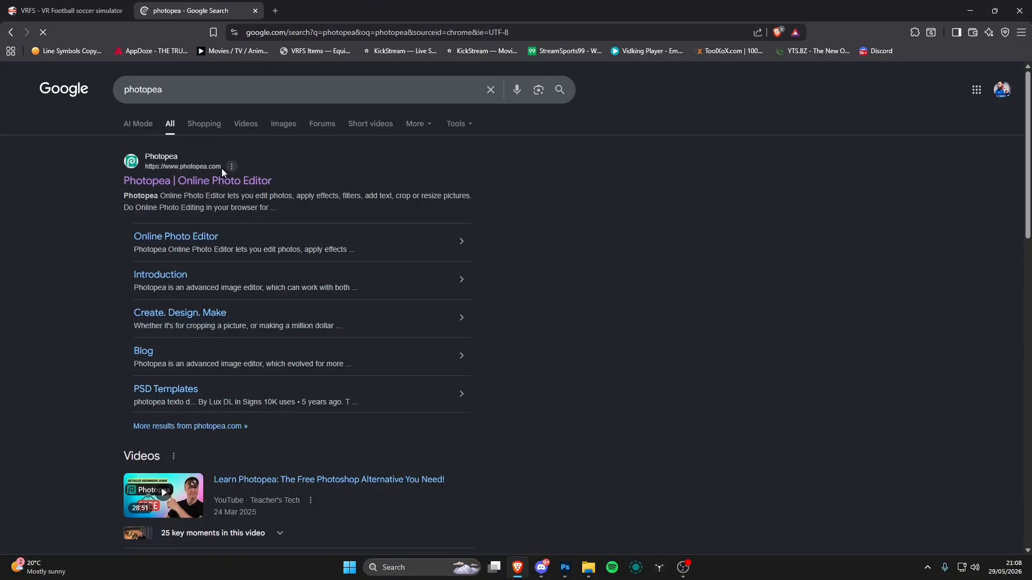
pyautogui.click(234, 183)
# - Create a Twitter Profile project of 400 x 400 px in Photopea and view its available layer effects
pyautogui.click(334, 189)
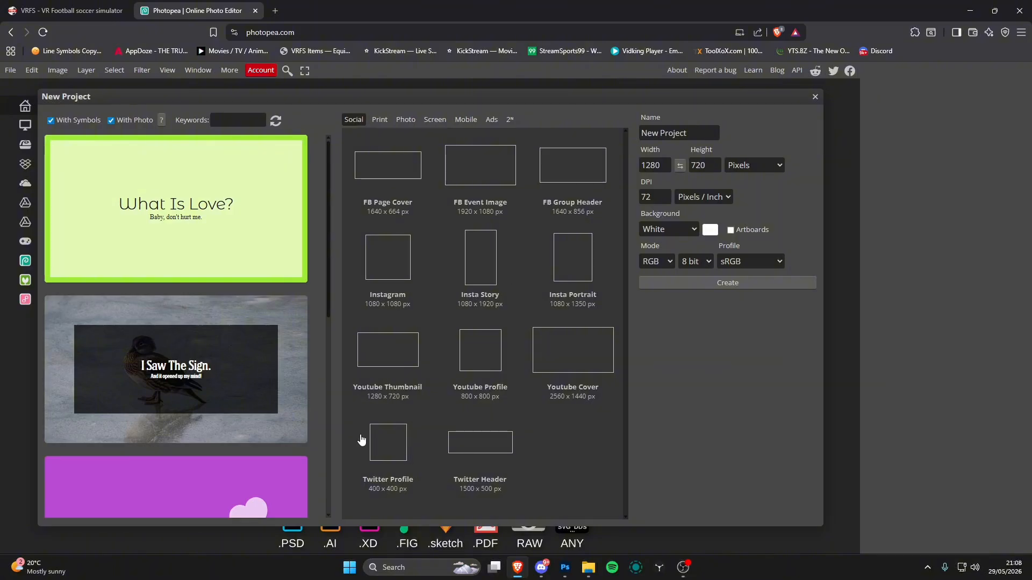
pyautogui.click(368, 442)
pyautogui.click(751, 285)
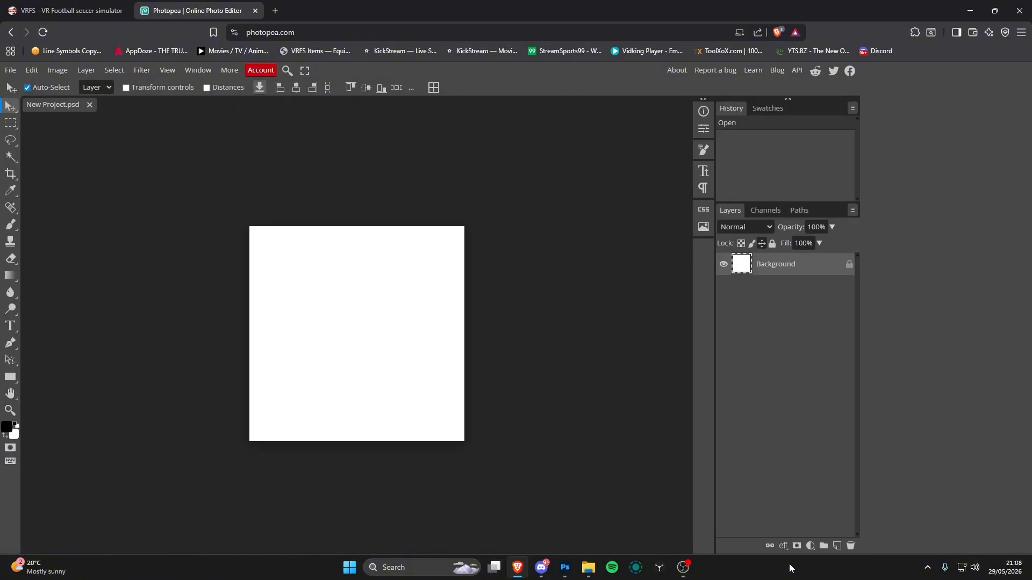
pyautogui.click(784, 547)
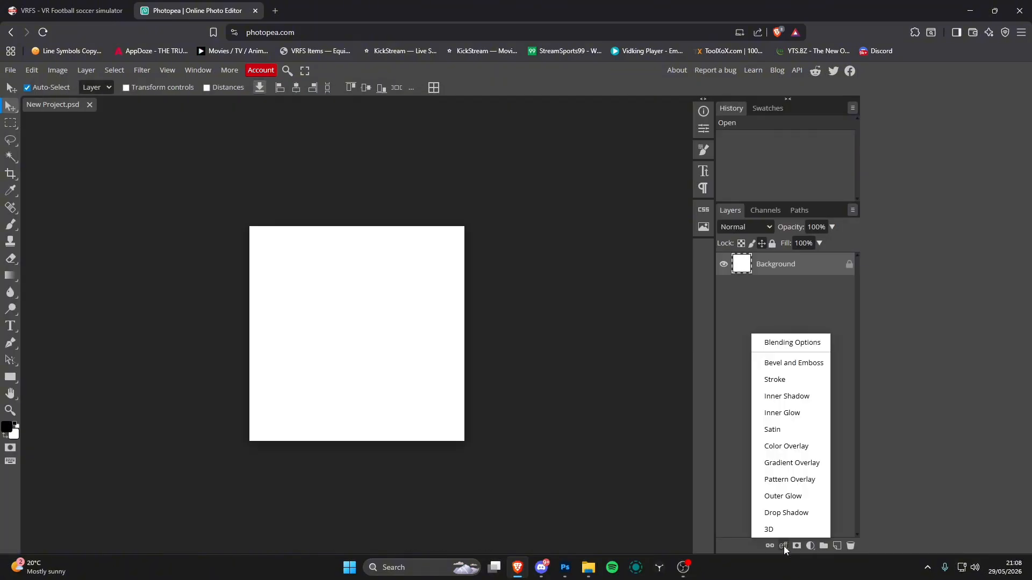
pyautogui.click(784, 547)
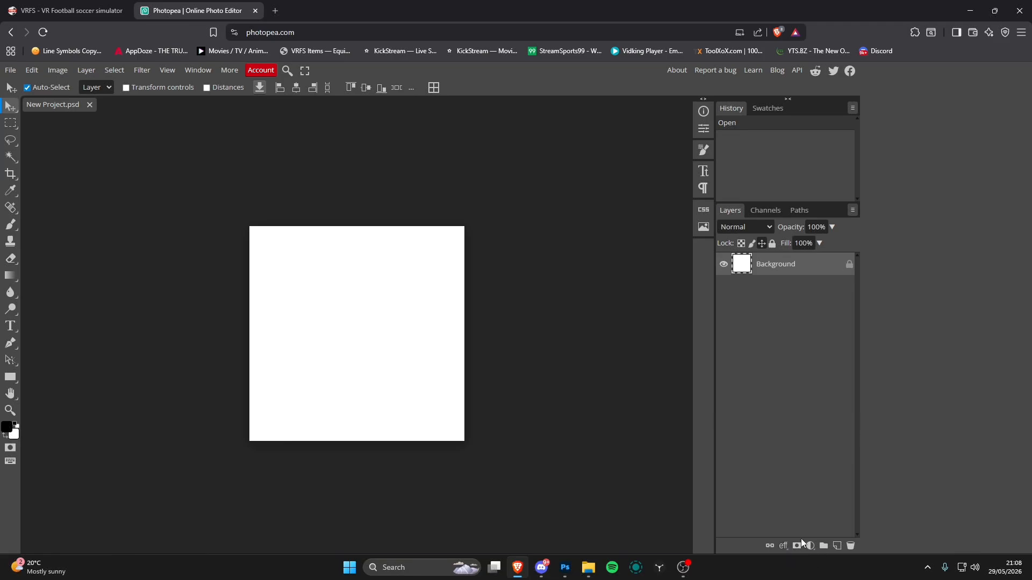
# - Back in Photoshop, add a white (ffffff) Color Overlay in Normal mode at 100% opacity to the nike-seeklogo layer
pyautogui.click(564, 568)
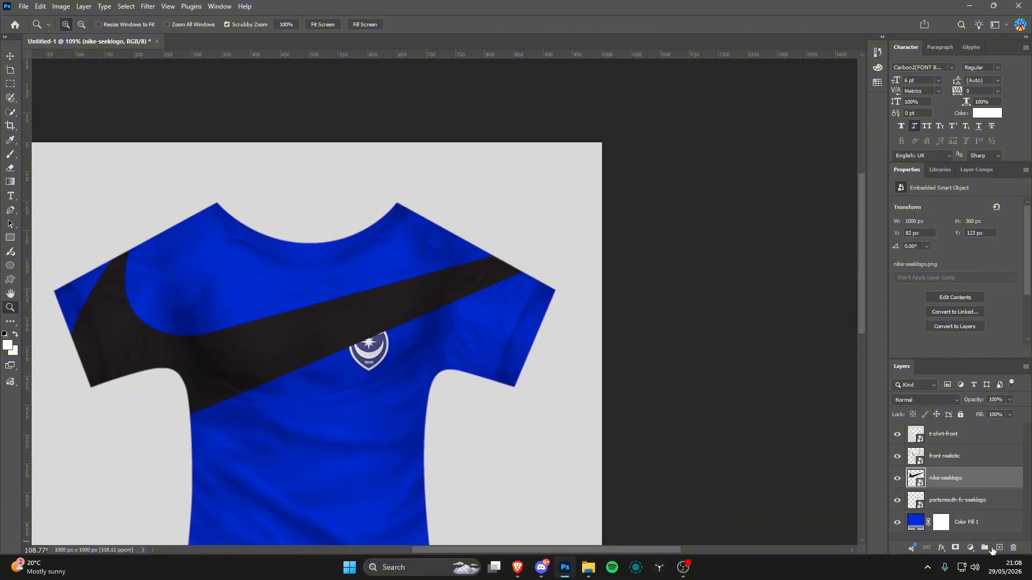
pyautogui.click(943, 547)
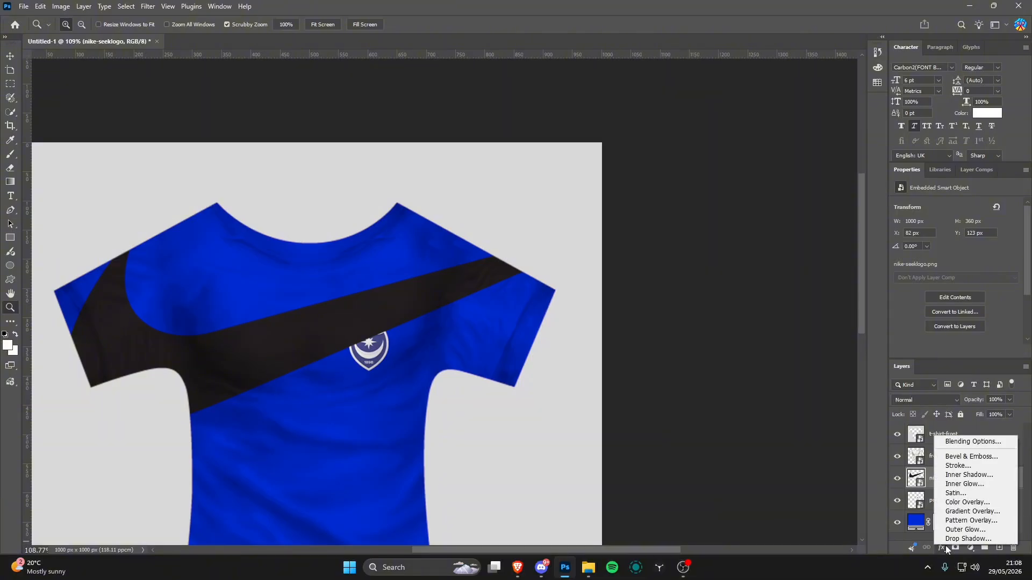
pyautogui.click(962, 502)
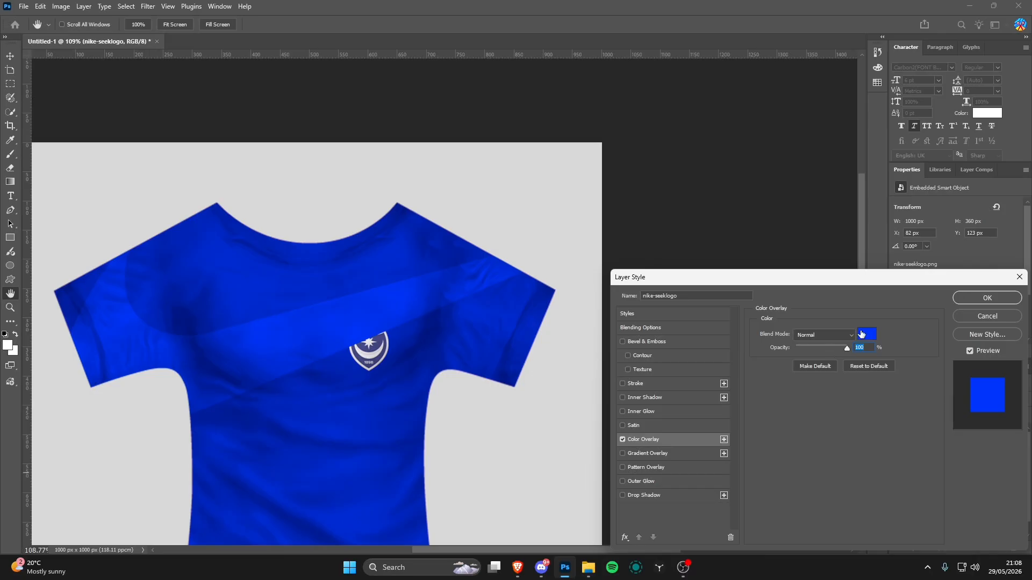
pyautogui.click(862, 335)
pyautogui.click(65, 369)
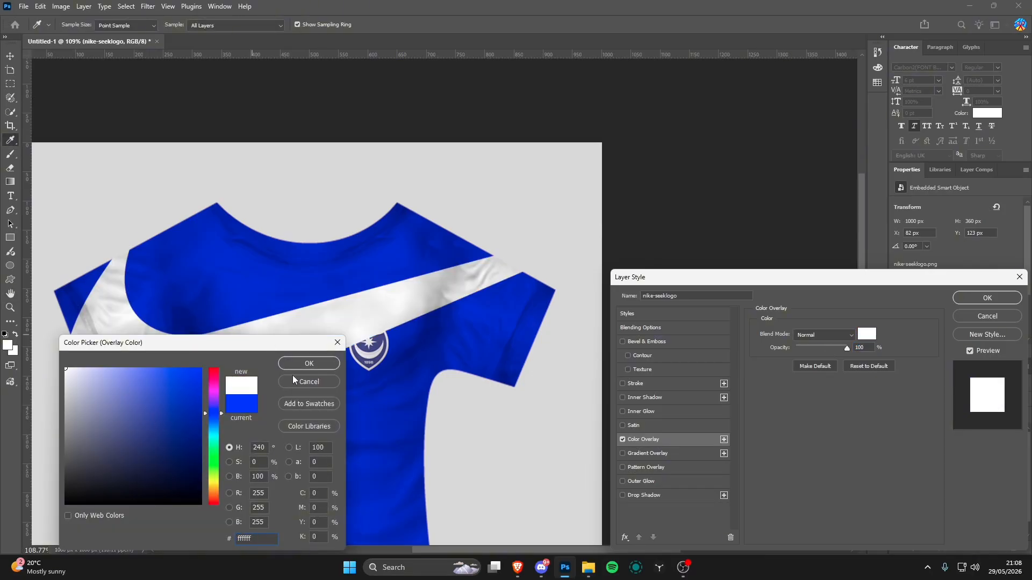
pyautogui.click(201, 504)
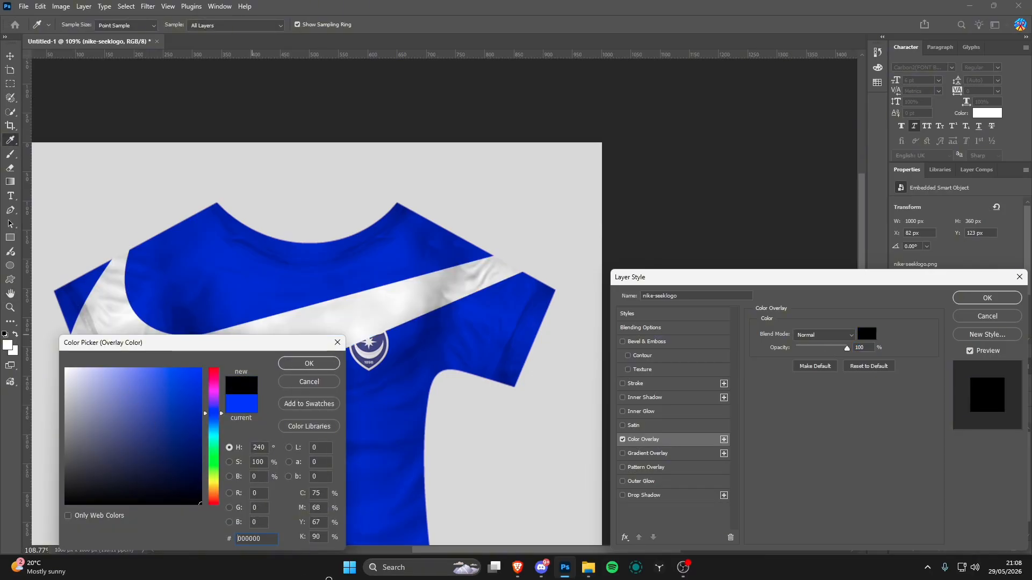
pyautogui.moveTo(191, 495); pyautogui.dragTo(65, 369)
pyautogui.click(304, 365)
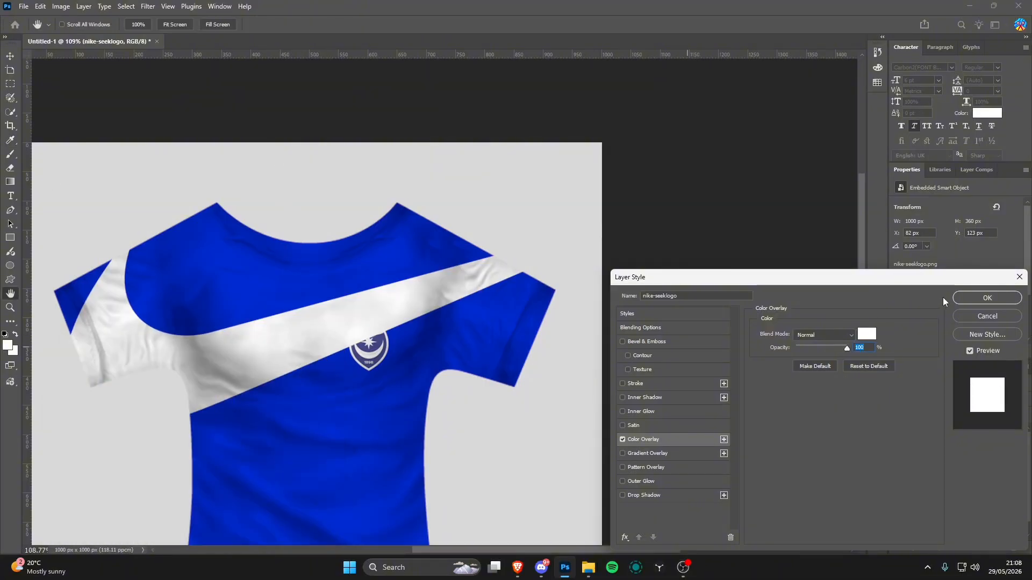
pyautogui.click(976, 298)
pyautogui.press('z')
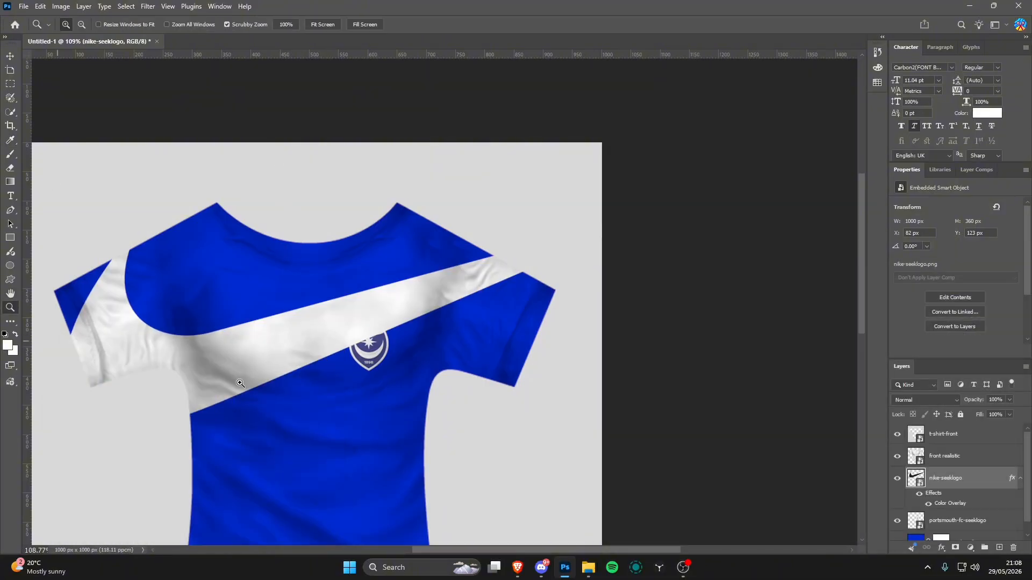
# - Search the web for portsmouth kit in a new Brave tab and open the club store's Home Kit page
pyautogui.click(518, 567)
pyautogui.click(278, 11)
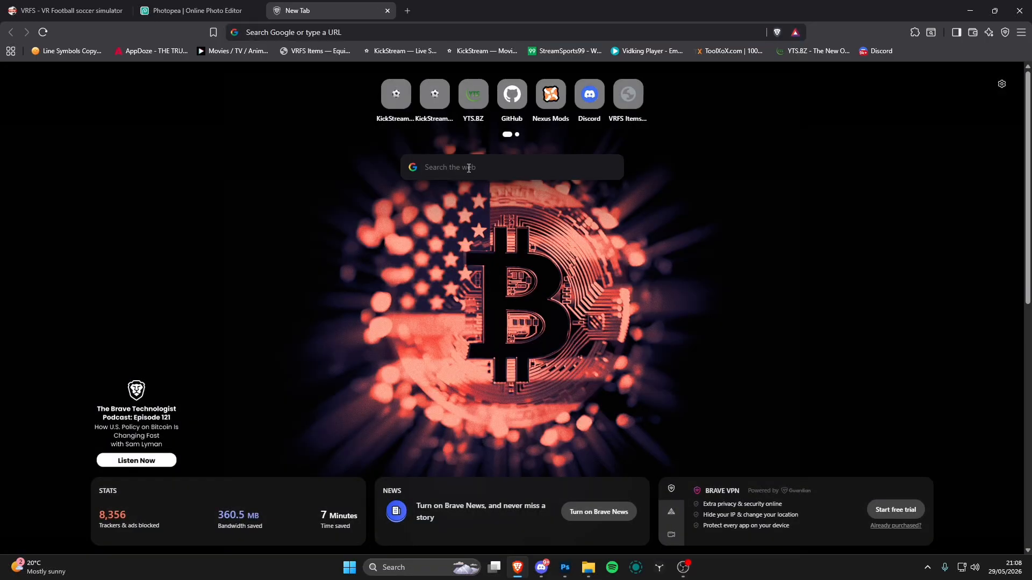
pyautogui.write('port')
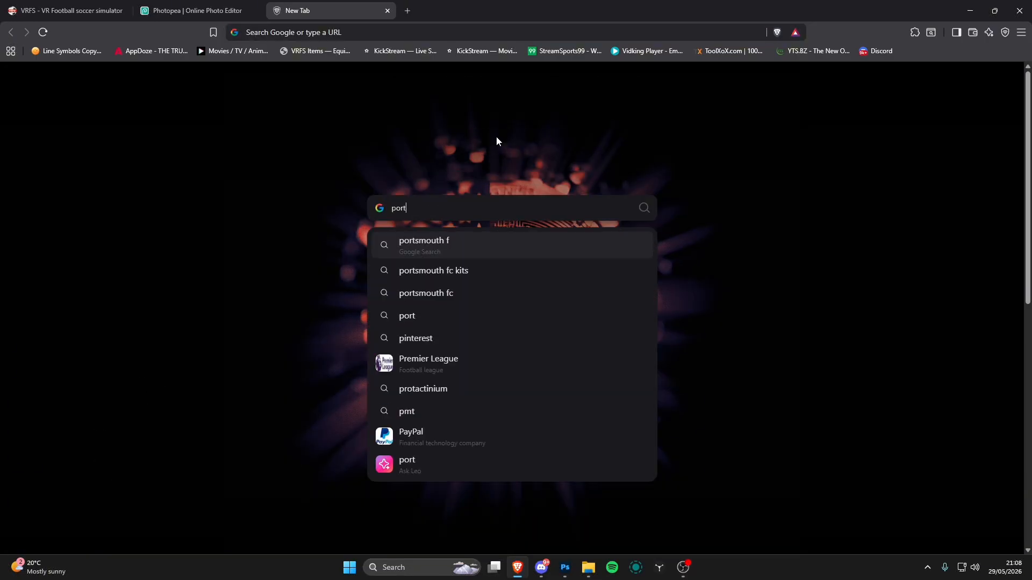
pyautogui.write('smouth kit')
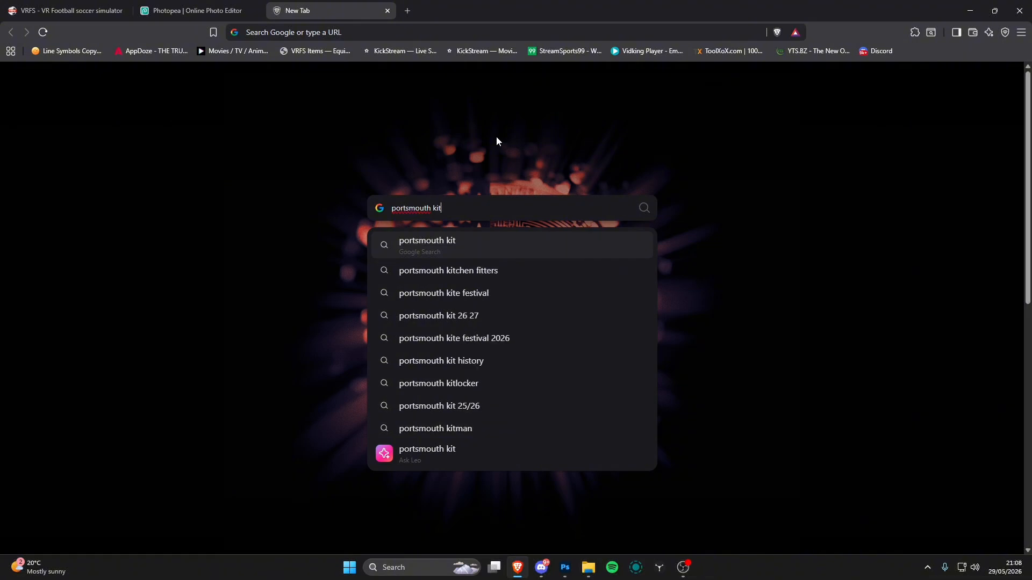
pyautogui.press('Return')
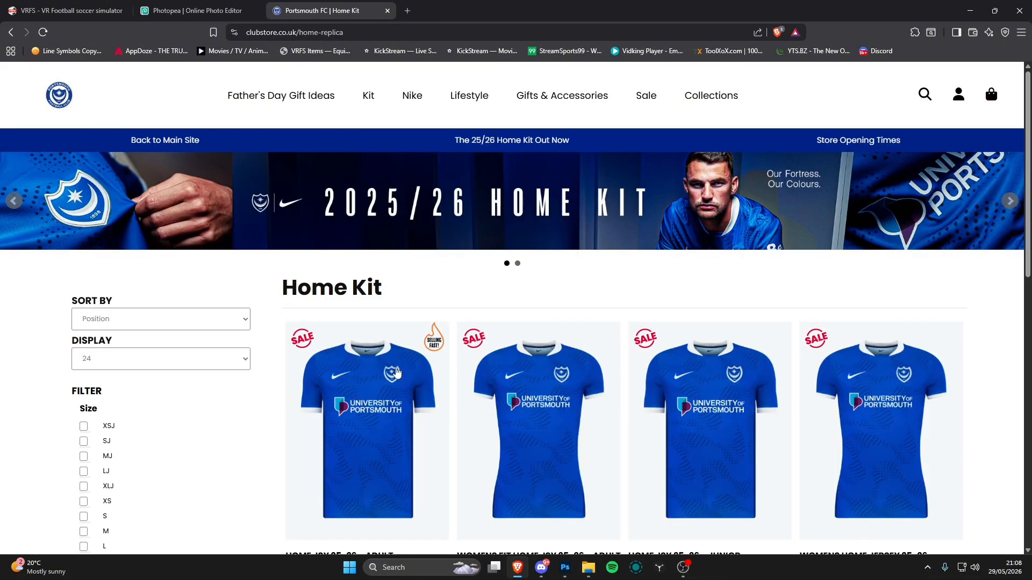
# - Open the Home Jsy 25-26 - Adult product and examine the logo, sponsor and collar placement on the shirt
pyautogui.scroll(-5, 409, 371)
pyautogui.scroll(5, 419, 340)
pyautogui.click(418, 339)
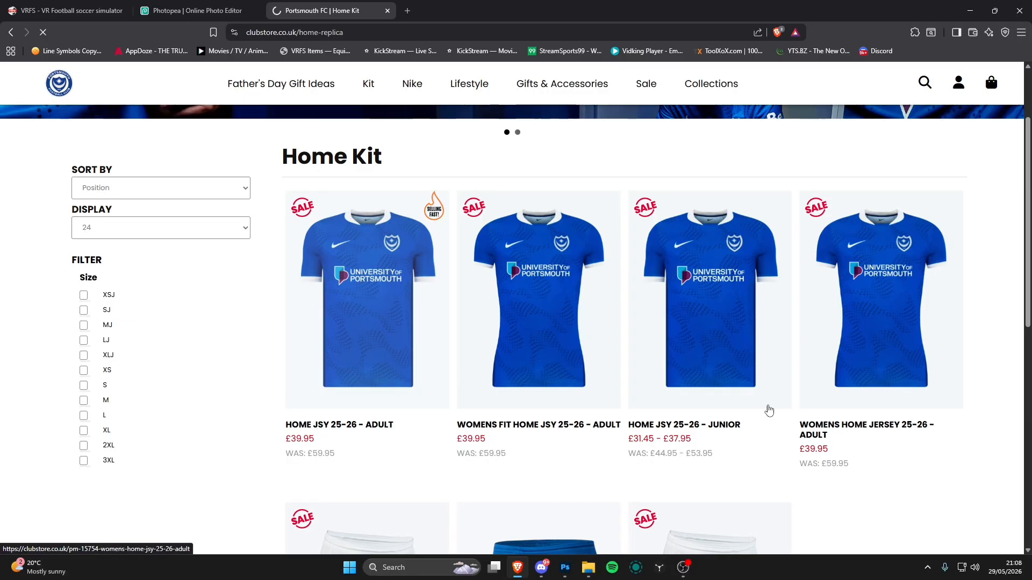
pyautogui.scroll(-4, 305, 524)
pyautogui.scroll(3, 305, 524)
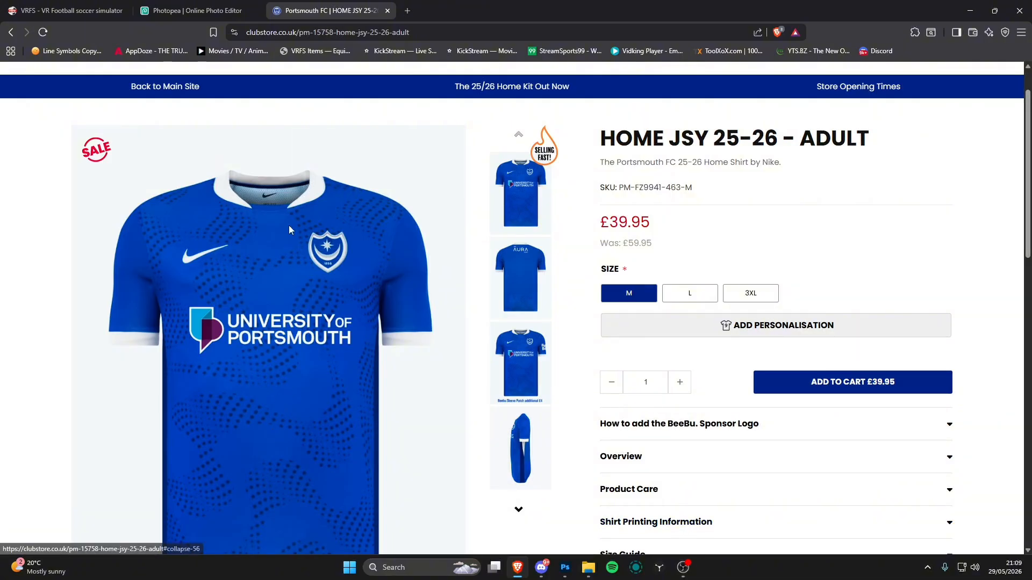
pyautogui.scroll(-1, 355, 463)
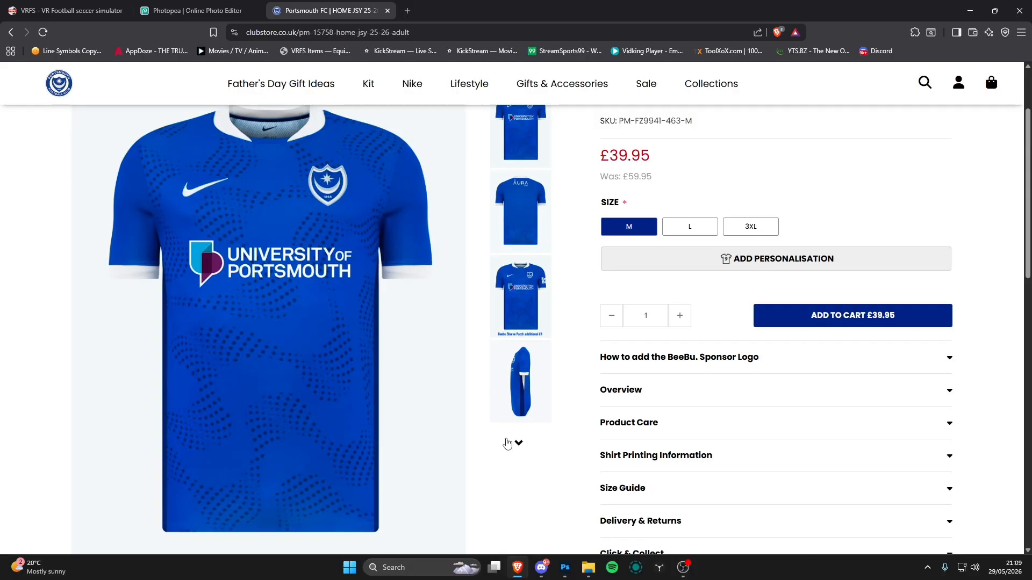
pyautogui.click(686, 571)
pyautogui.click(687, 571)
# - In Photoshop, shrink the Nike logo to about 69 x 25 px and position it on the wearer's right chest at about X 369, Y 354 px
pyautogui.click(566, 569)
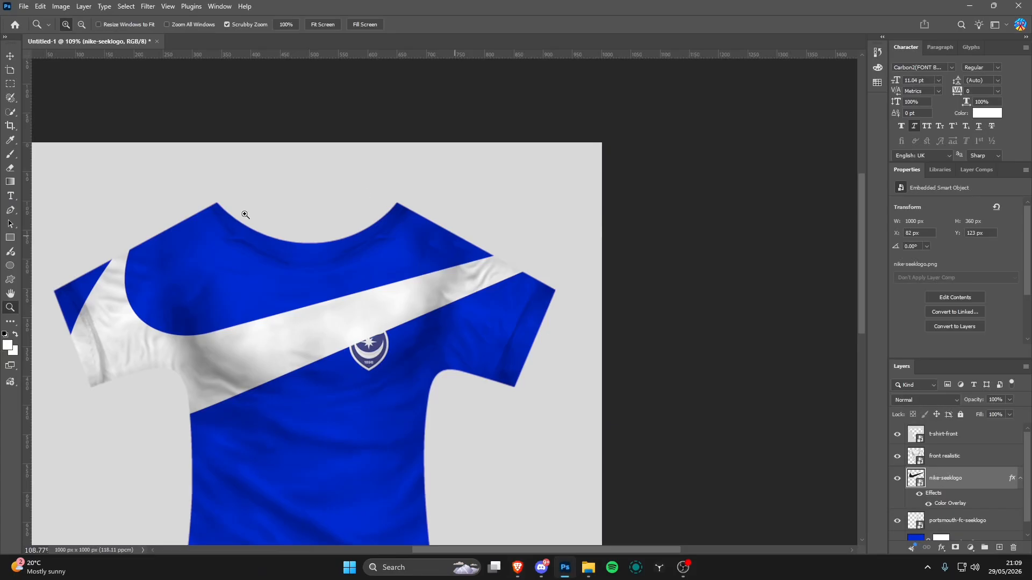
pyautogui.click(10, 55)
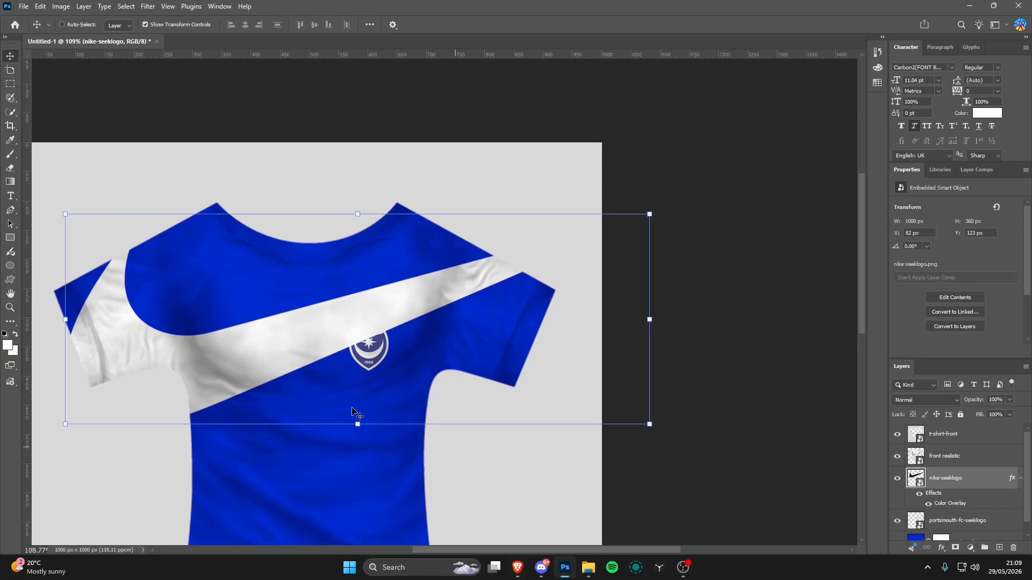
pyautogui.moveTo(650, 423); pyautogui.dragTo(304, 386)
pyautogui.scroll(5, 305, 386)
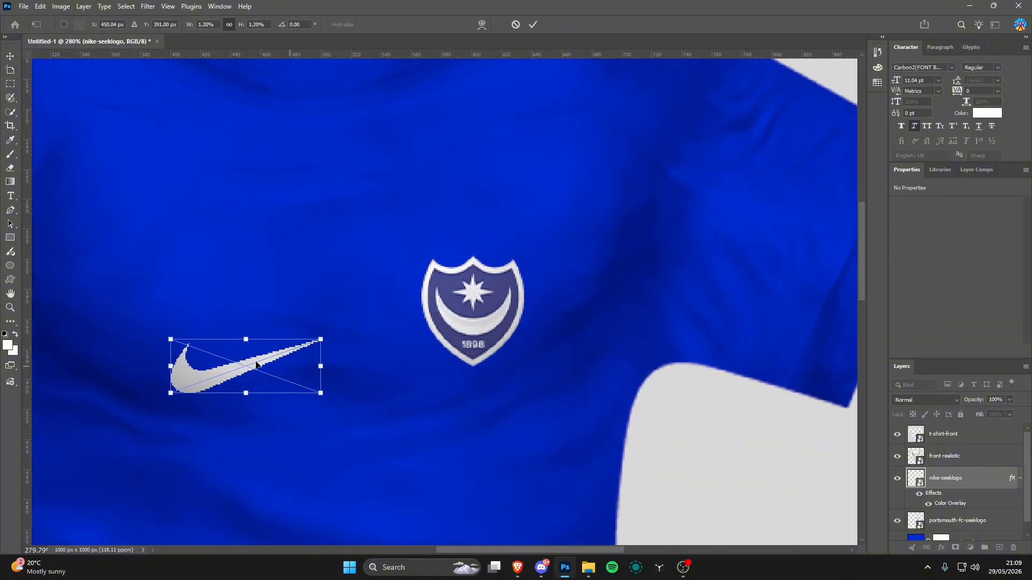
pyautogui.moveTo(240, 396); pyautogui.dragTo(220, 341)
pyautogui.scroll(-2, 270, 370)
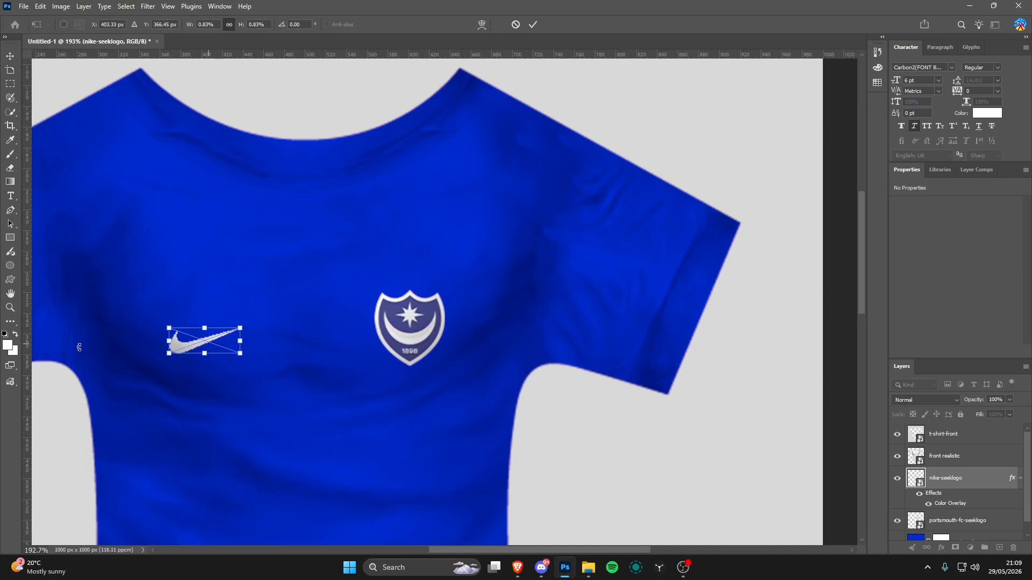
pyautogui.click(10, 308)
pyautogui.scroll(-7, 408, 327)
pyautogui.scroll(6, 408, 327)
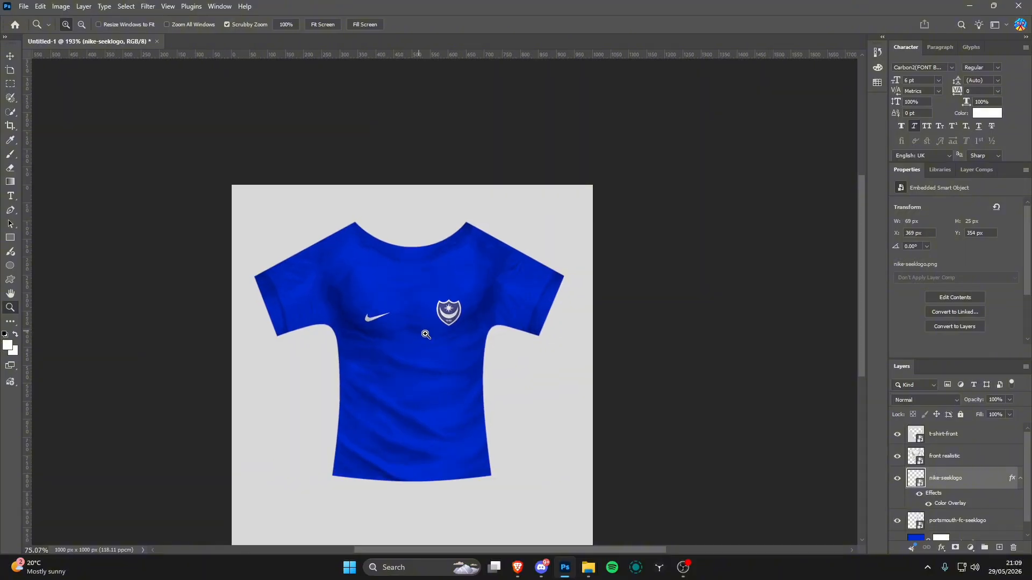
# - Move the Nike logo up to about Y 342 px, keeping it at X 369 px on the wearer's right chest
pyautogui.click(10, 56)
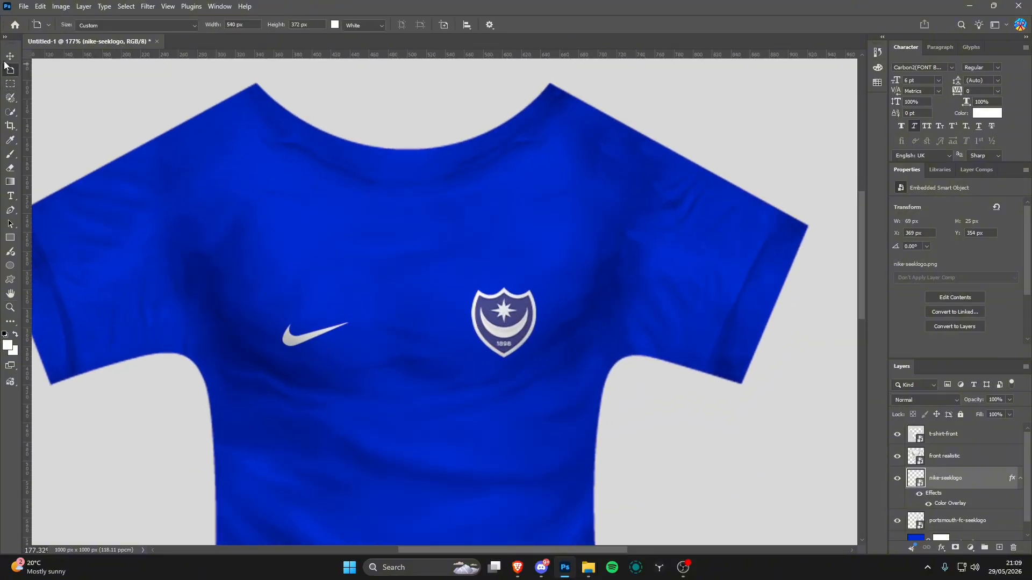
pyautogui.moveTo(313, 339); pyautogui.dragTo(309, 324)
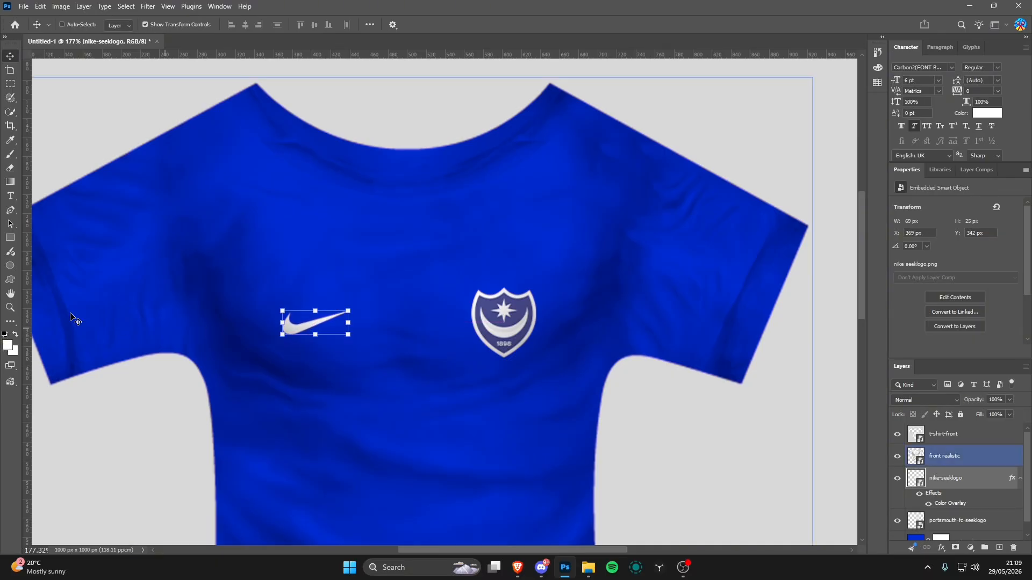
pyautogui.click(11, 308)
pyautogui.moveTo(444, 303); pyautogui.dragTo(572, 561)
# - In File Explorer, search the Pictures folder for uni and check the Downloads folder for a sponsor logo file
pyautogui.click(588, 568)
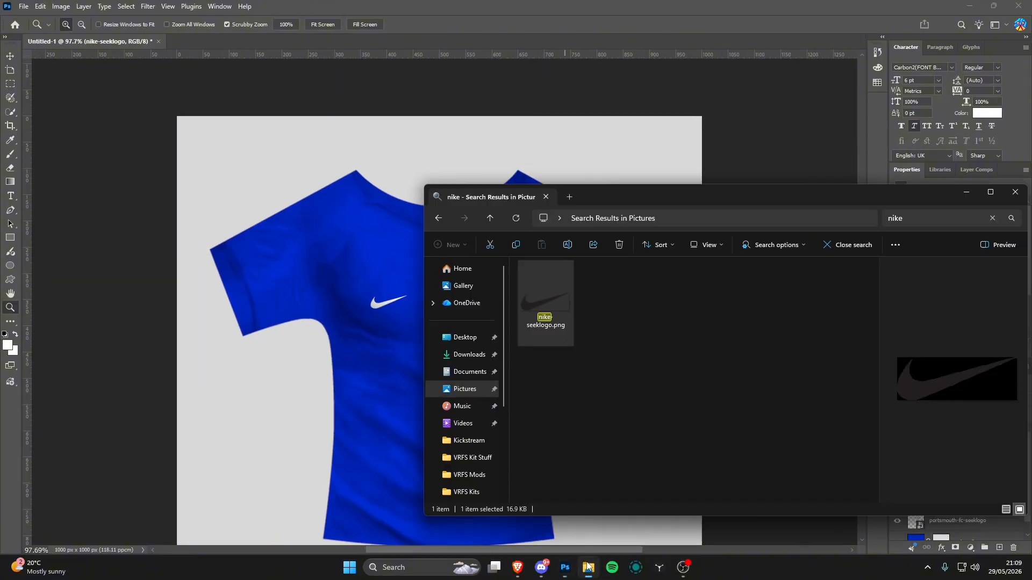
pyautogui.click(466, 397)
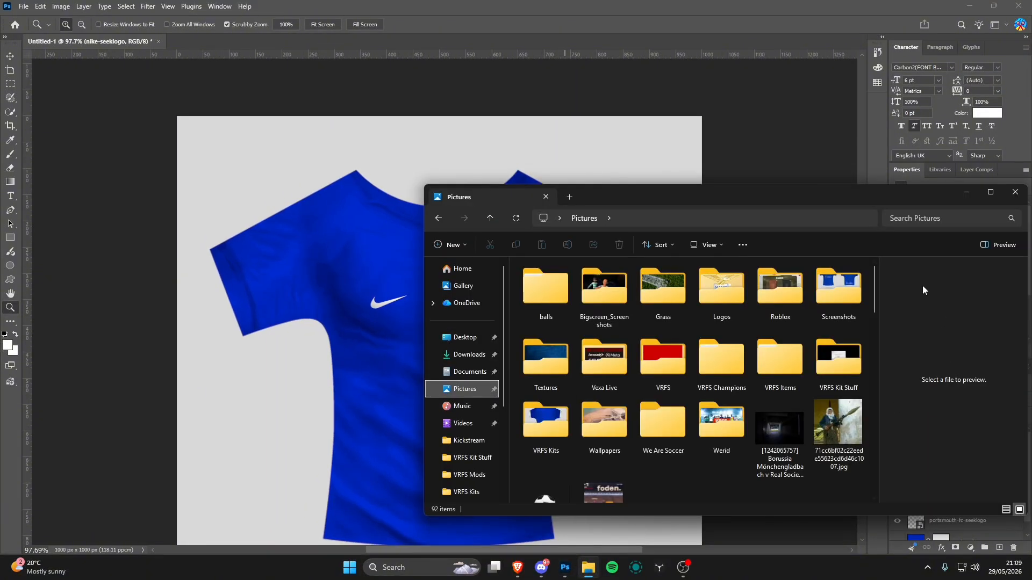
pyautogui.click(936, 219)
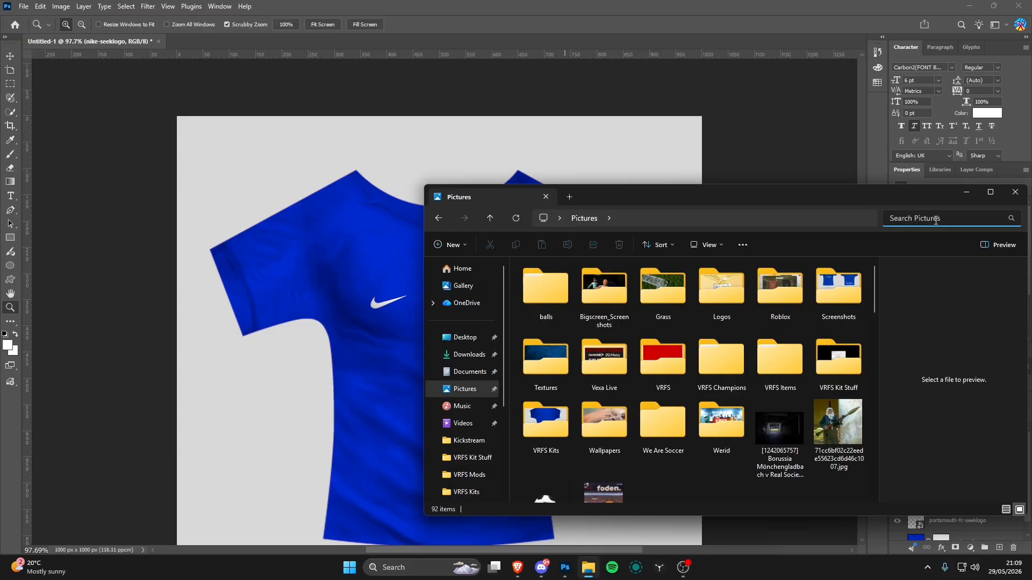
pyautogui.write('uni')
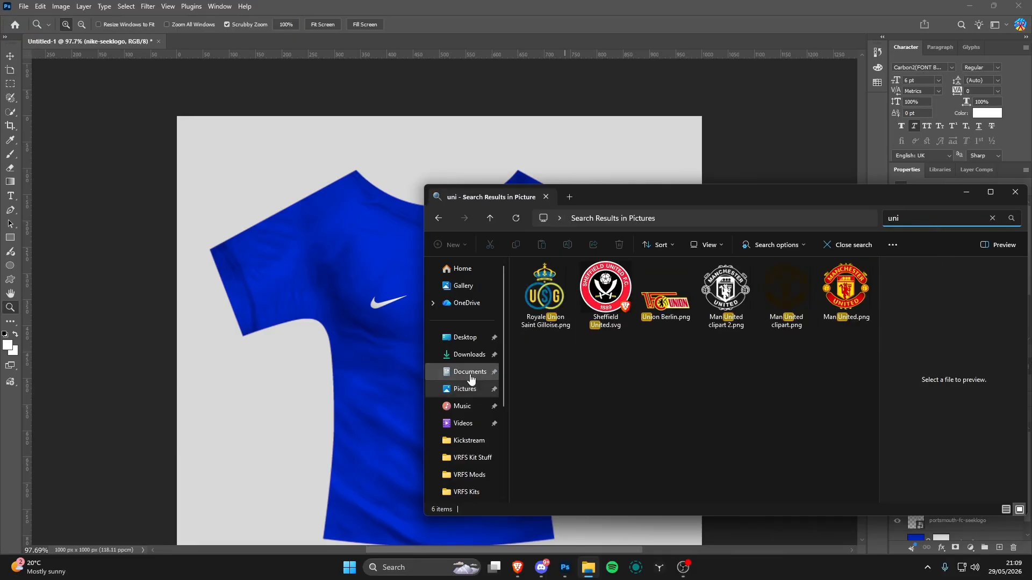
pyautogui.click(467, 355)
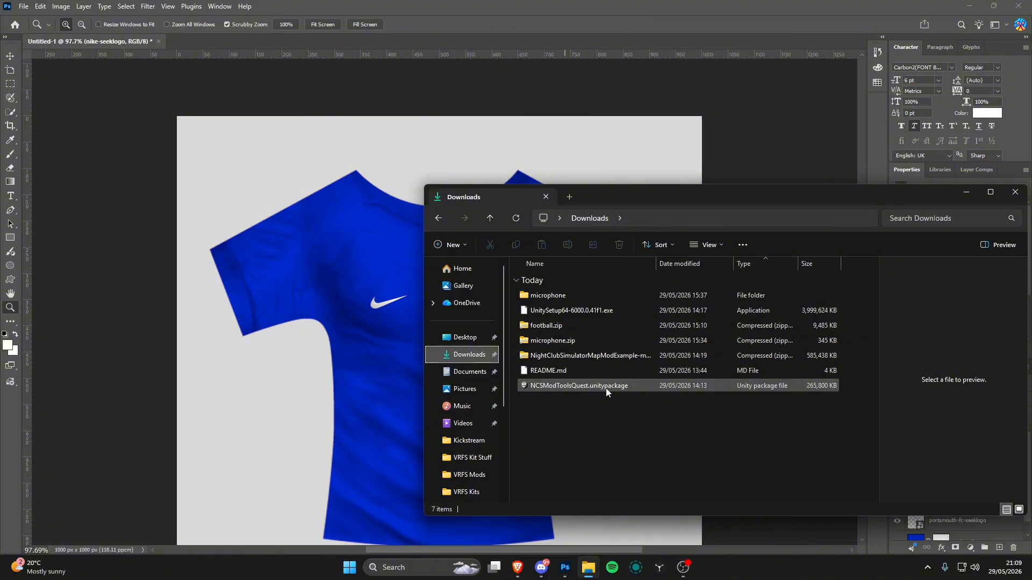
# - In a new Brave tab, search for university of portsmouth logo and preview the Wikimedia Commons image result
pyautogui.click(518, 568)
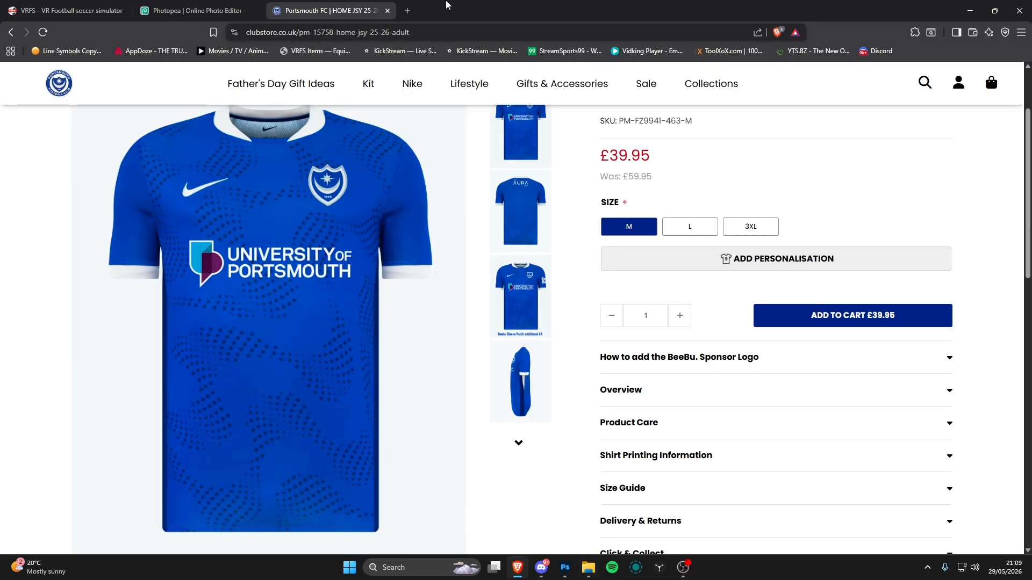
pyautogui.click(408, 11)
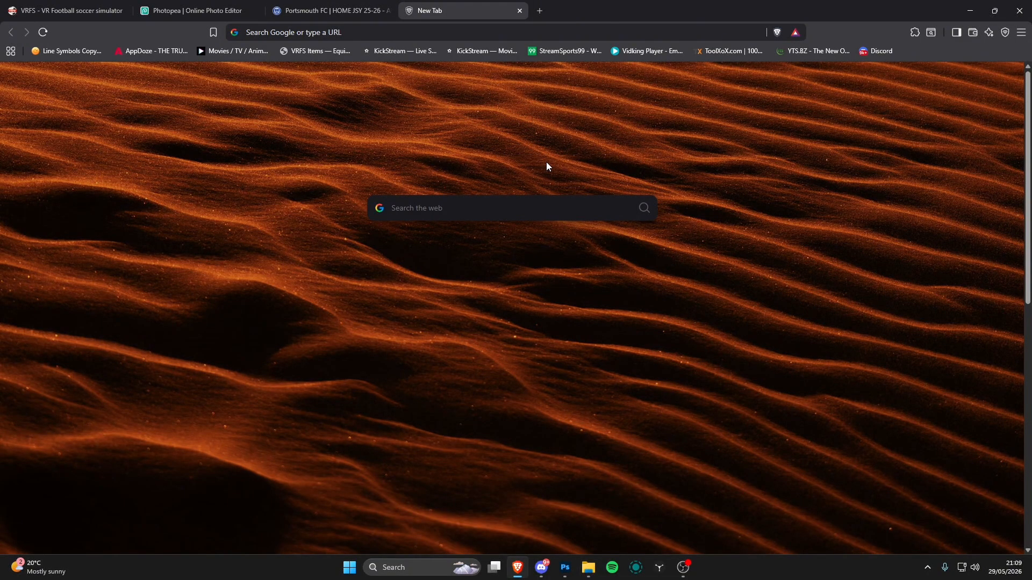
pyautogui.write('unv')
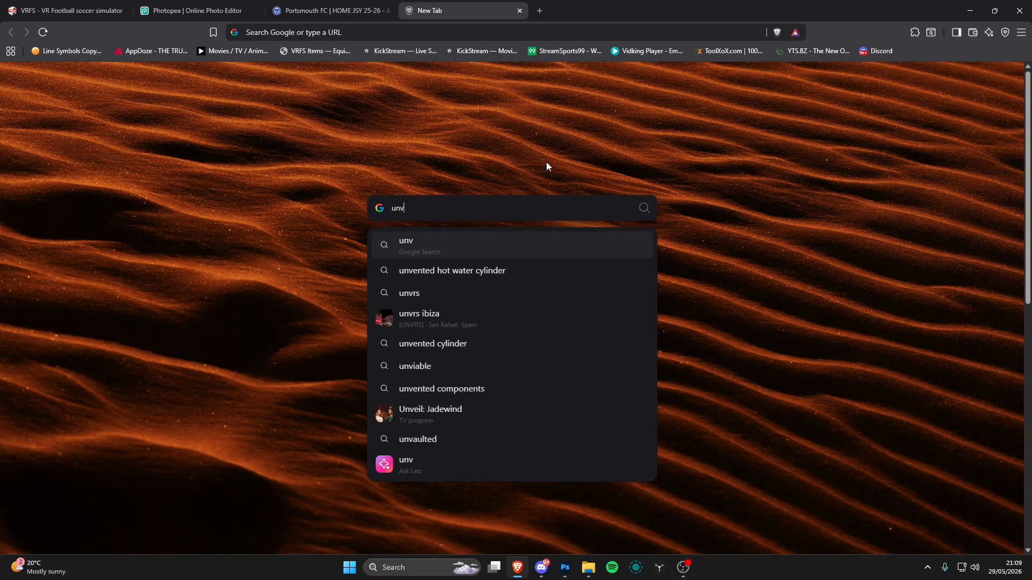
pyautogui.press('BackSpace')
pyautogui.write('iver')
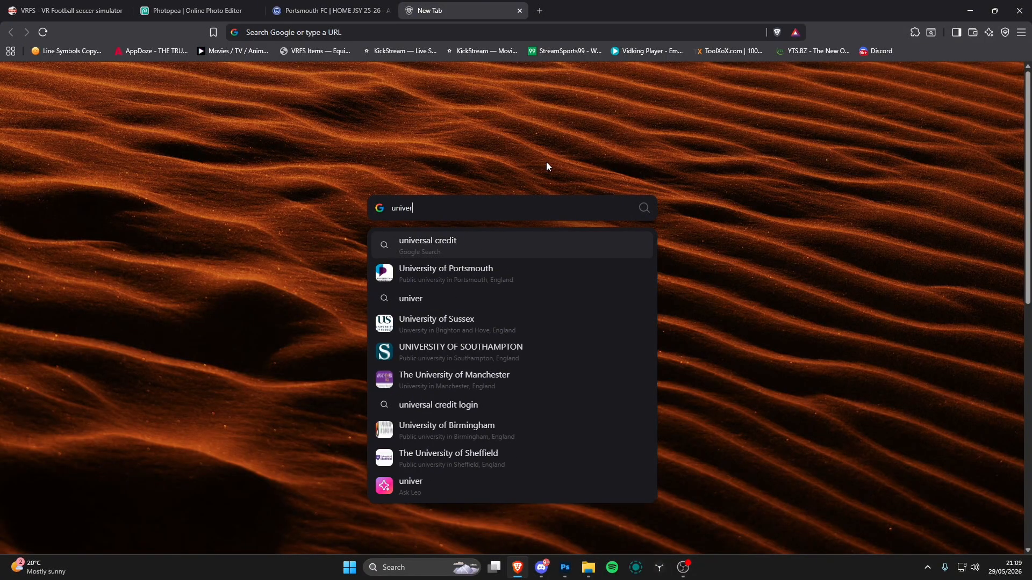
pyautogui.click(563, 275)
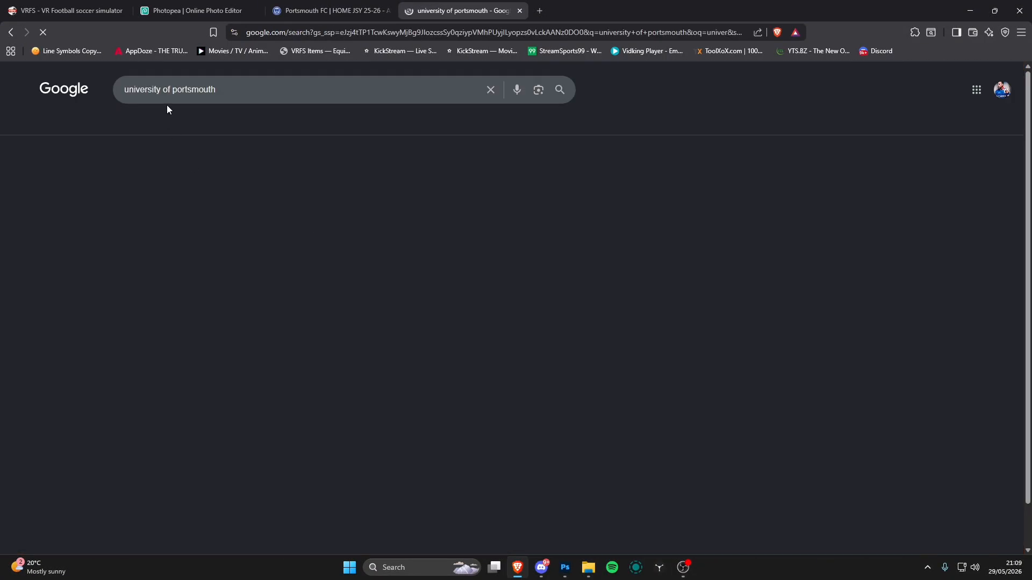
pyautogui.click(231, 92)
pyautogui.write('logo')
pyautogui.press('Return')
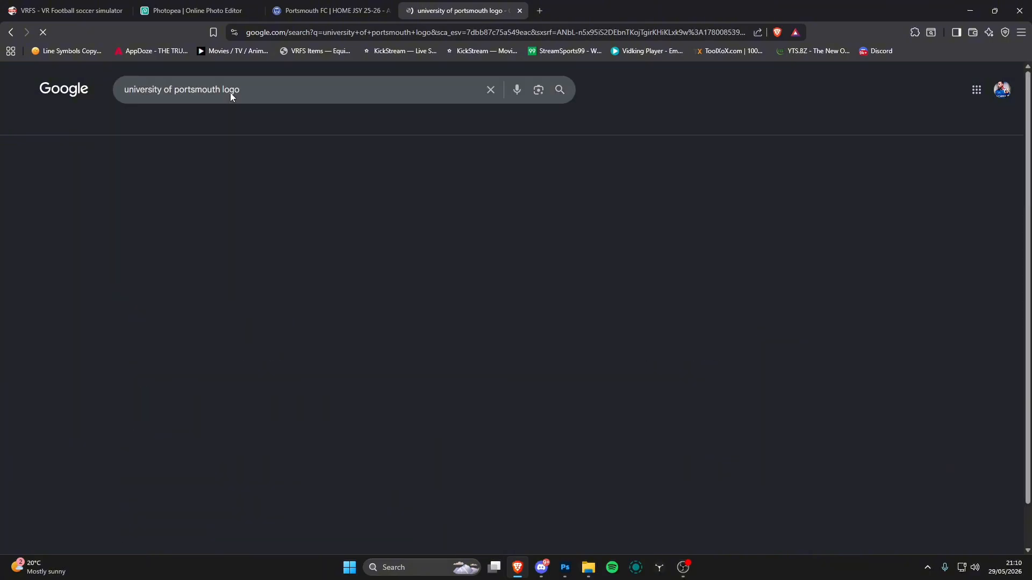
pyautogui.click(210, 244)
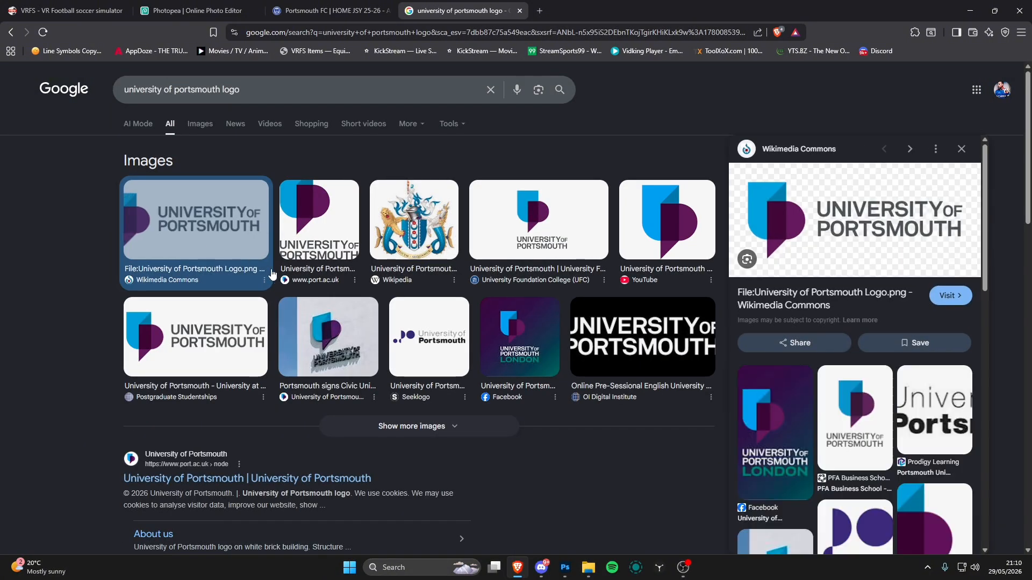
pyautogui.rightClick(869, 226)
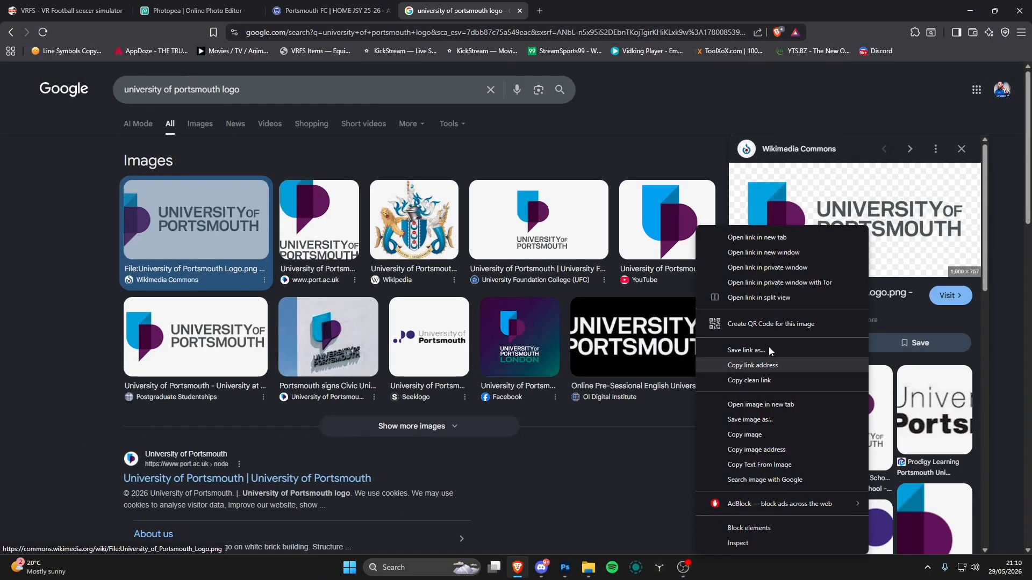
pyautogui.click(757, 237)
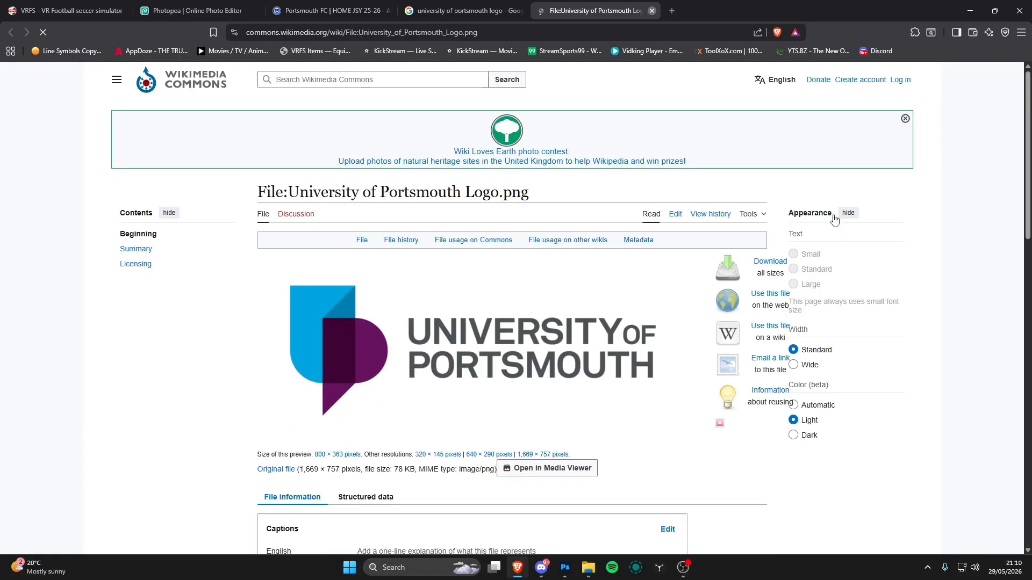
pyautogui.hotkey('ctrl', 'w')
# - Save the previewed logo image as University_of_Portsmouth_Logo.png in the Logos folder inside Pictures
pyautogui.rightClick(842, 225)
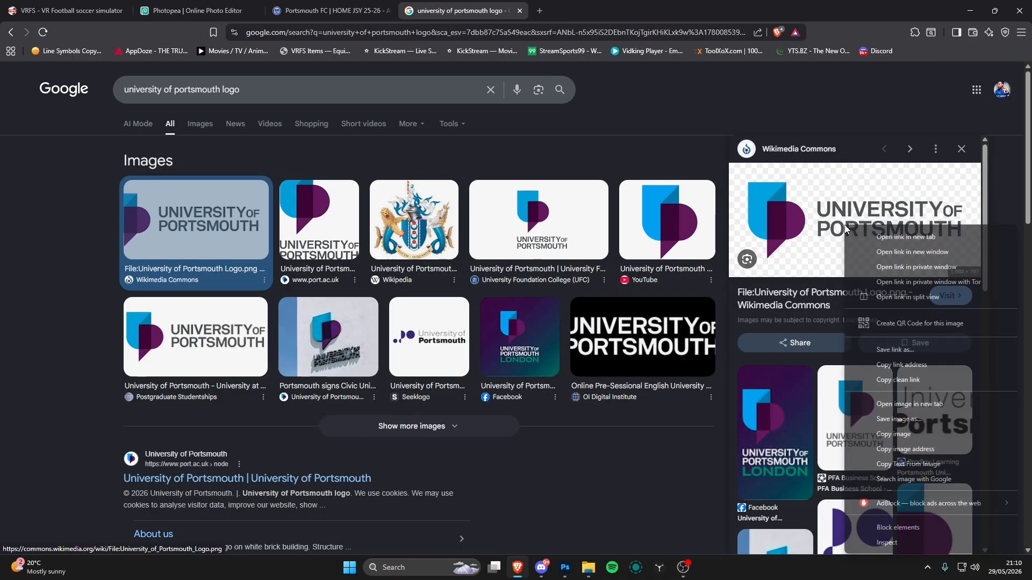
pyautogui.click(897, 420)
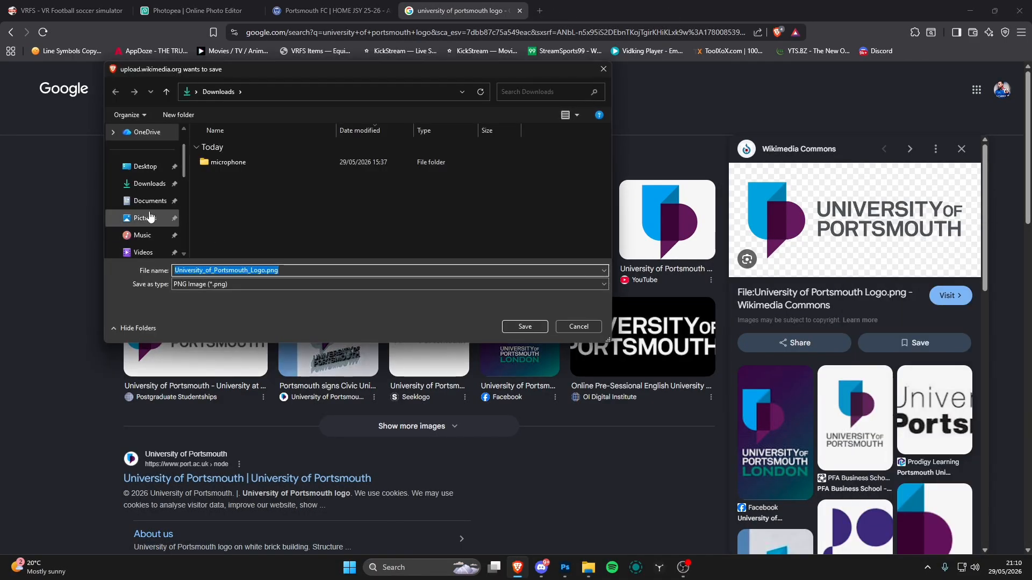
pyautogui.click(160, 215)
pyautogui.doubleClick(398, 157)
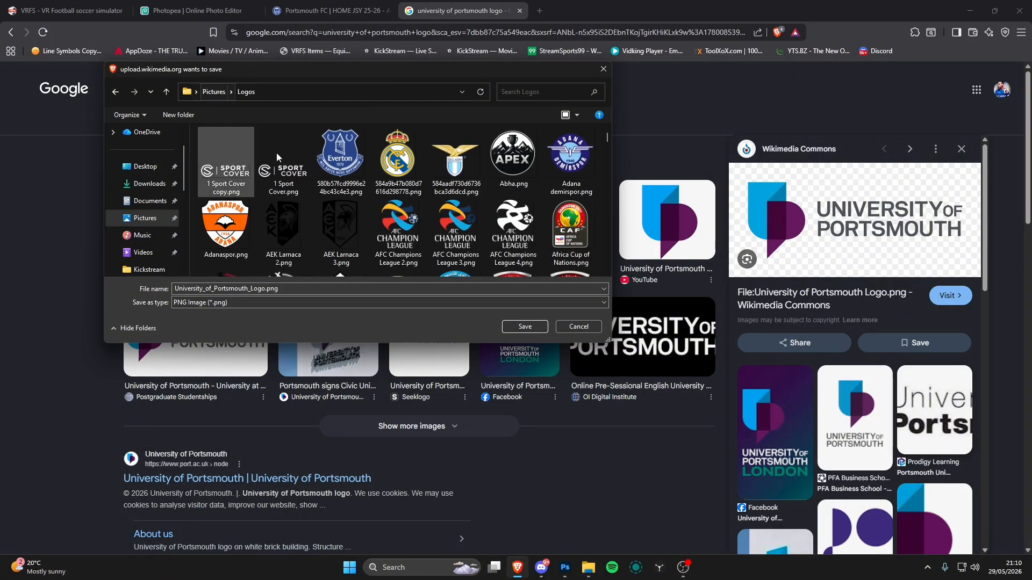
pyautogui.click(534, 328)
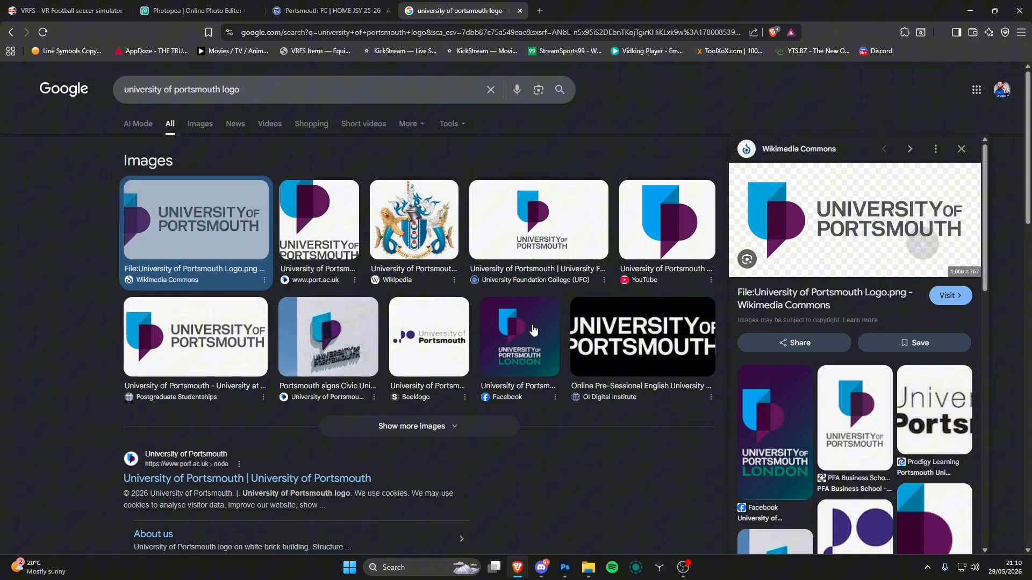
# - Find University_of_Portsmouth_Logo.png by searching Pictures for uni in File Explorer, and place it into the Photoshop shirt document
pyautogui.click(565, 567)
pyautogui.click(589, 568)
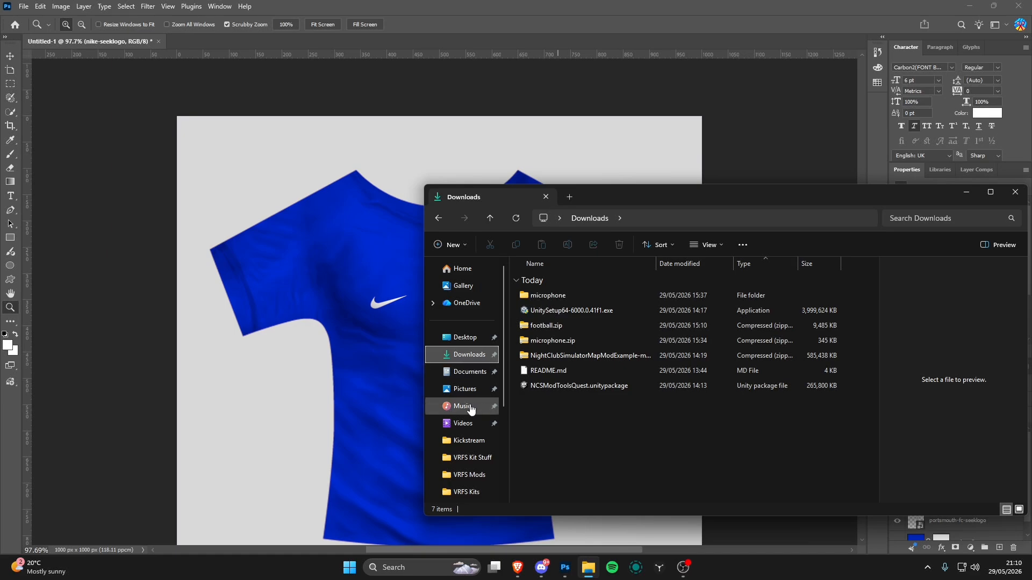
pyautogui.click(463, 389)
pyautogui.click(906, 219)
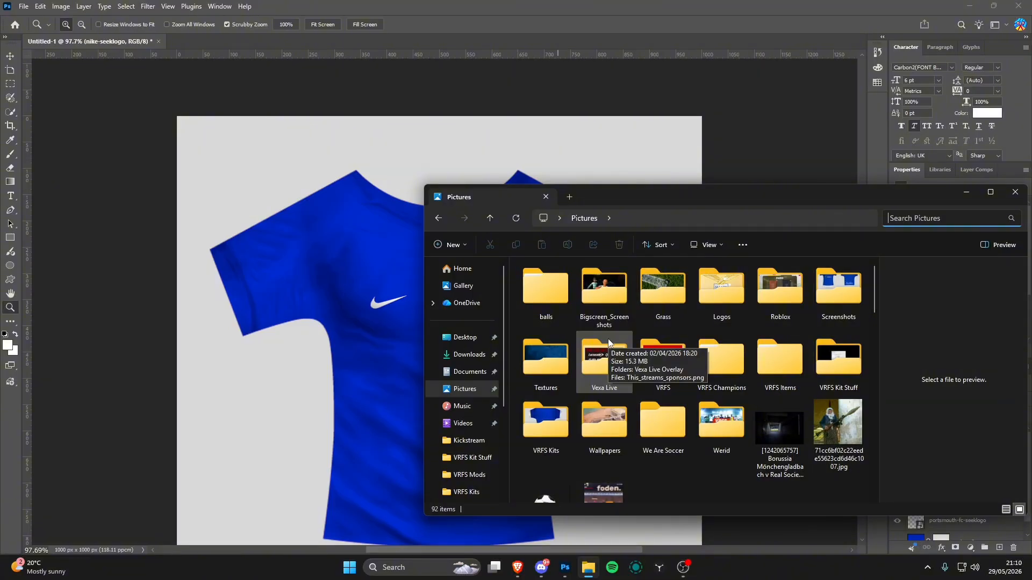
pyautogui.write('uni')
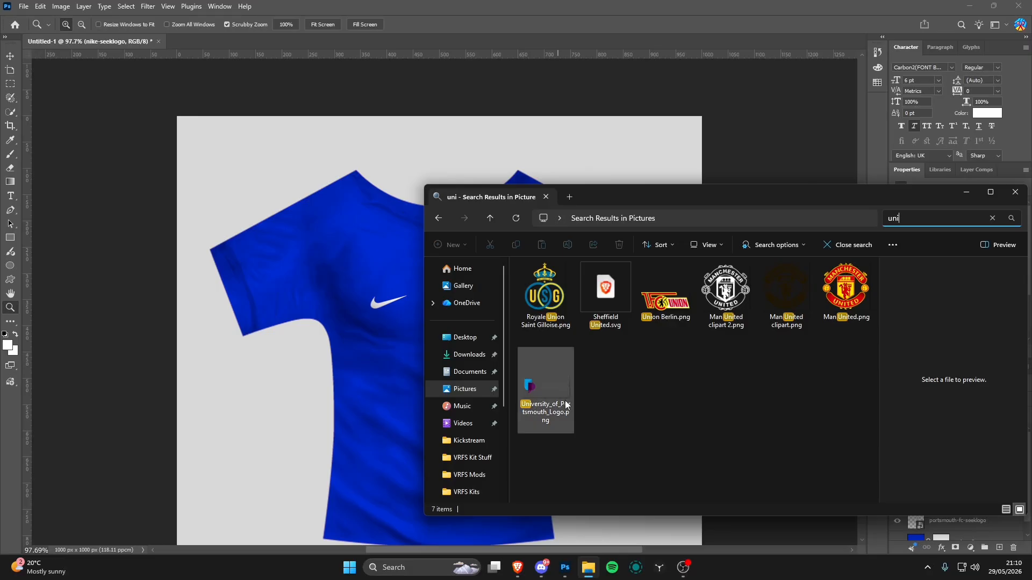
pyautogui.moveTo(535, 382); pyautogui.dragTo(208, 301)
pyautogui.press('Return')
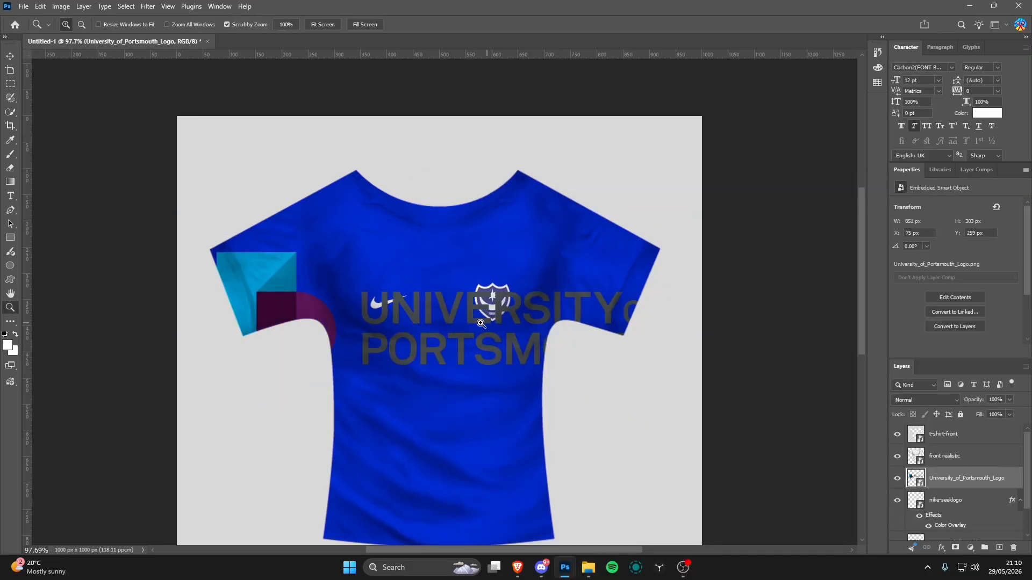
# - Shrink the University of Portsmouth logo to about 246 x 87 px and centre it below the badge at about X 377, Y 445 px
pyautogui.click(372, 307)
pyautogui.press('v')
pyautogui.scroll(-5, 204, 328)
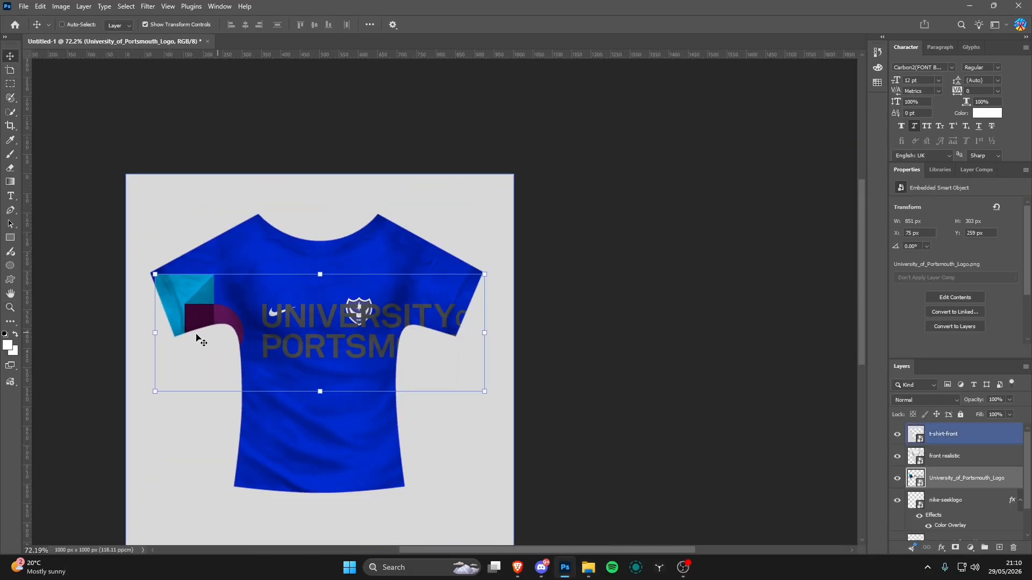
pyautogui.moveTo(149, 331); pyautogui.dragTo(393, 358)
pyautogui.moveTo(503, 339); pyautogui.dragTo(363, 346)
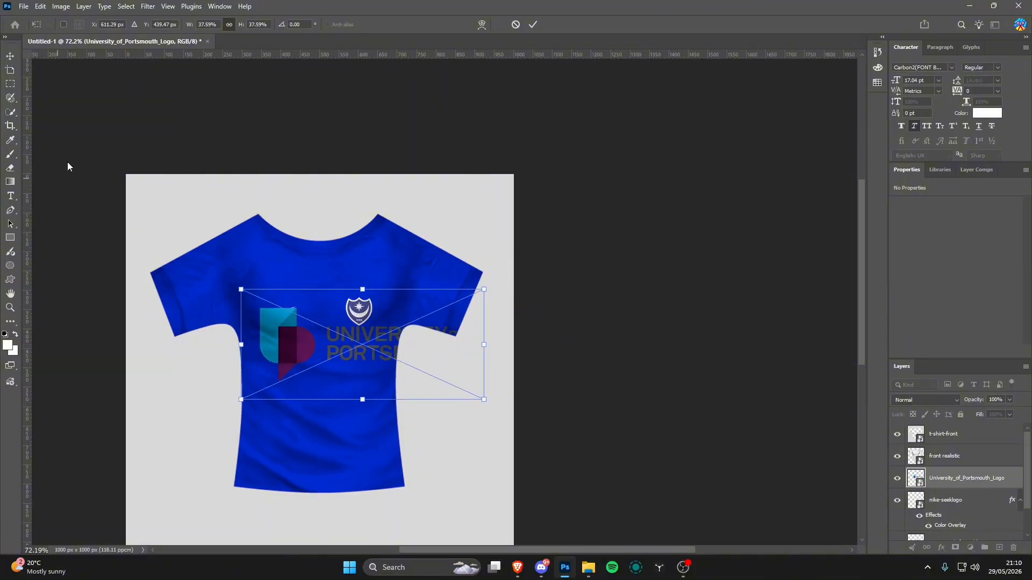
pyautogui.click(10, 55)
pyautogui.moveTo(473, 345); pyautogui.dragTo(295, 329)
pyautogui.moveTo(243, 351); pyautogui.dragTo(320, 378)
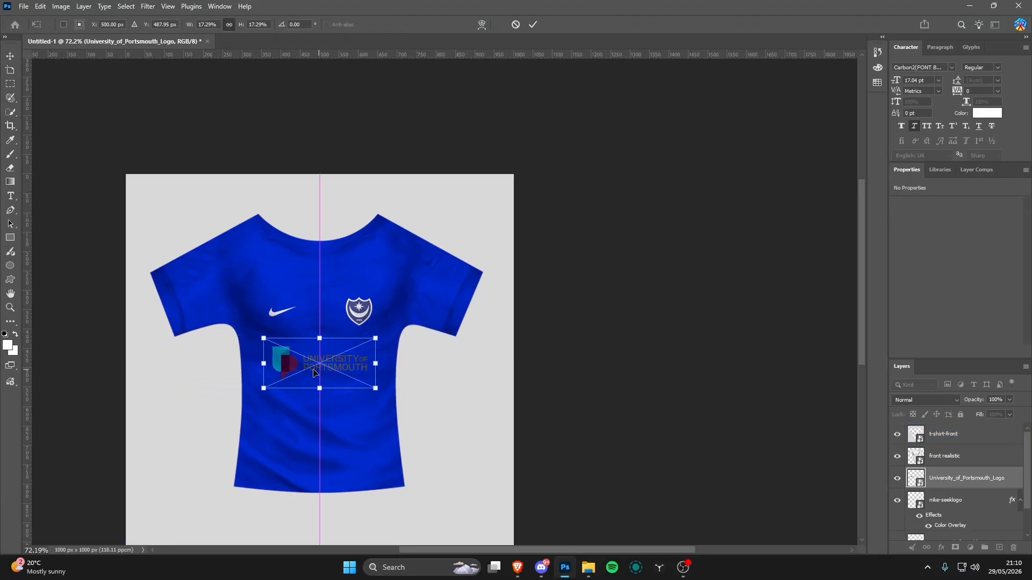
# - Select the blue and purple symbol of the University of Portsmouth logo with a rectangular marquee and copy it to a new layer
pyautogui.click(10, 308)
pyautogui.click(295, 378)
pyautogui.click(295, 378)
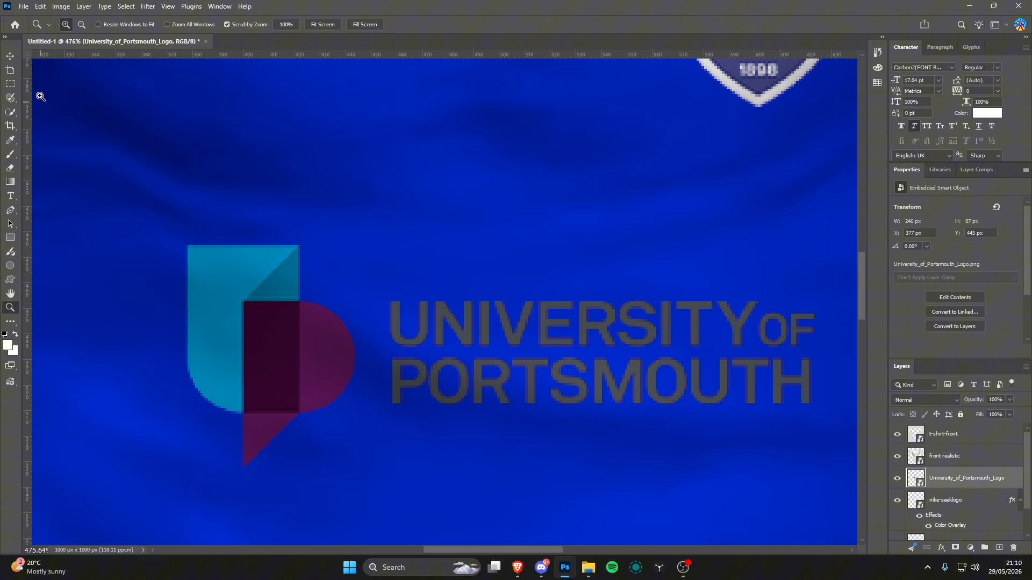
pyautogui.click(11, 84)
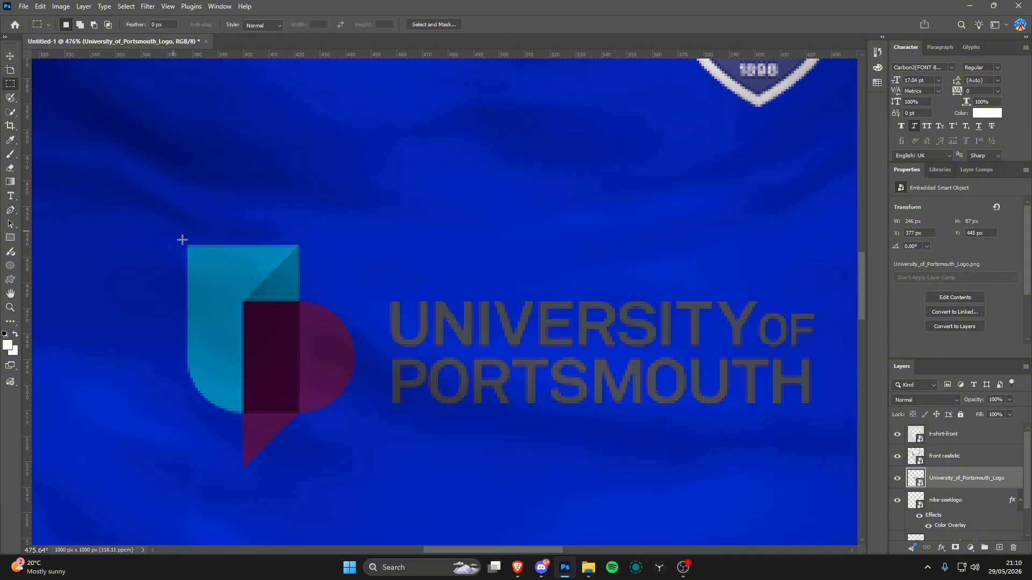
pyautogui.moveTo(172, 230); pyautogui.dragTo(364, 471)
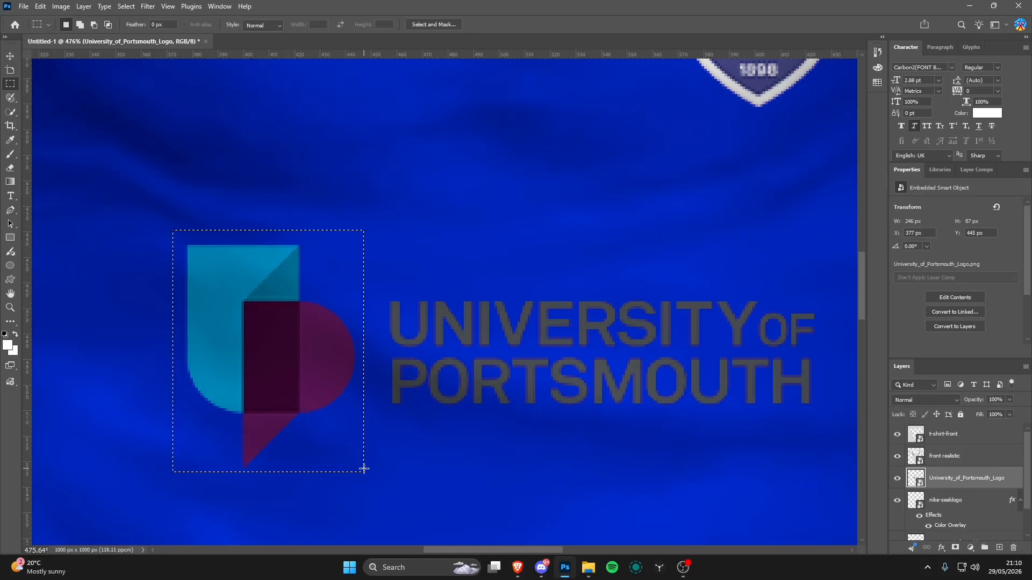
pyautogui.hotkey('ctrl', 'j')
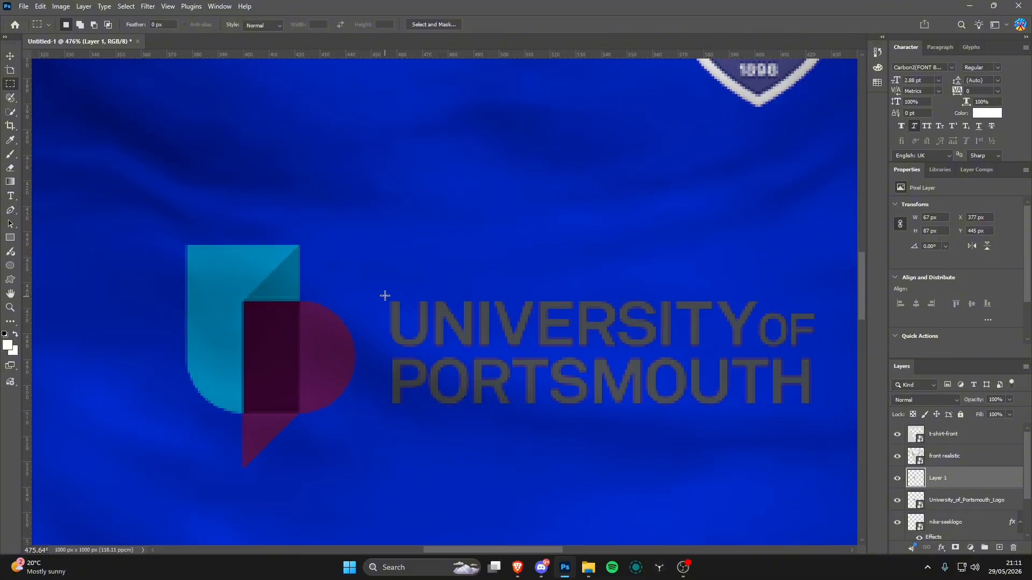
# - Marquee-select the UNIVERSITY OF PORTSMOUTH wordmark and copy it from the University_of_Portsmouth_Logo layer to its own new layer
pyautogui.moveTo(377, 285); pyautogui.dragTo(777, 413)
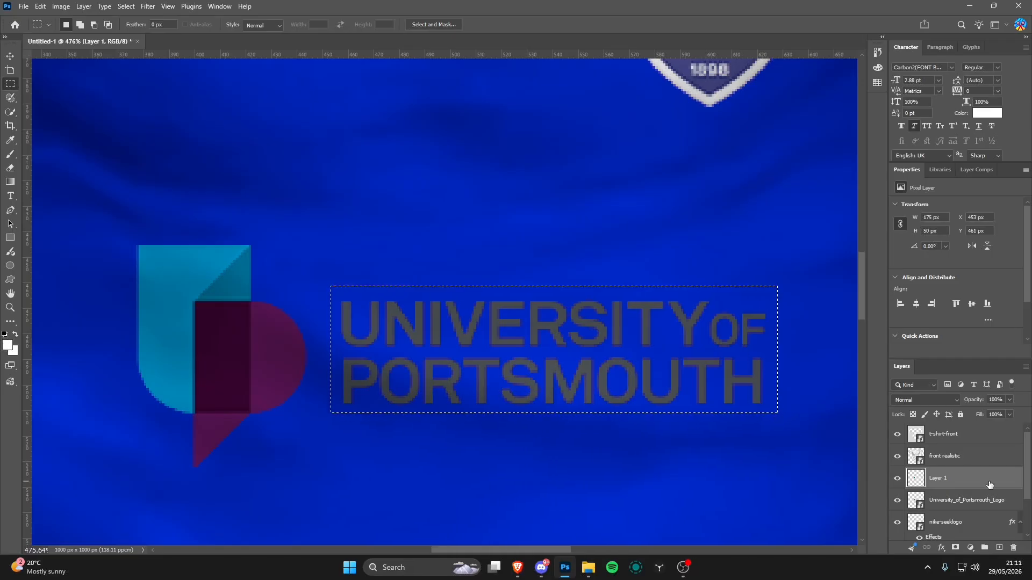
pyautogui.click(967, 500)
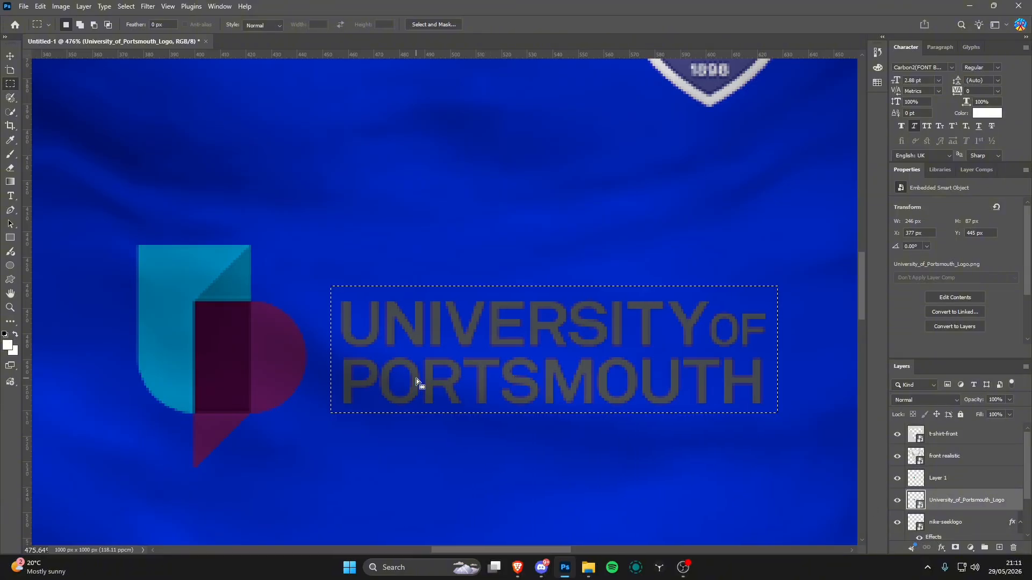
pyautogui.hotkey('ctrl', 'j')
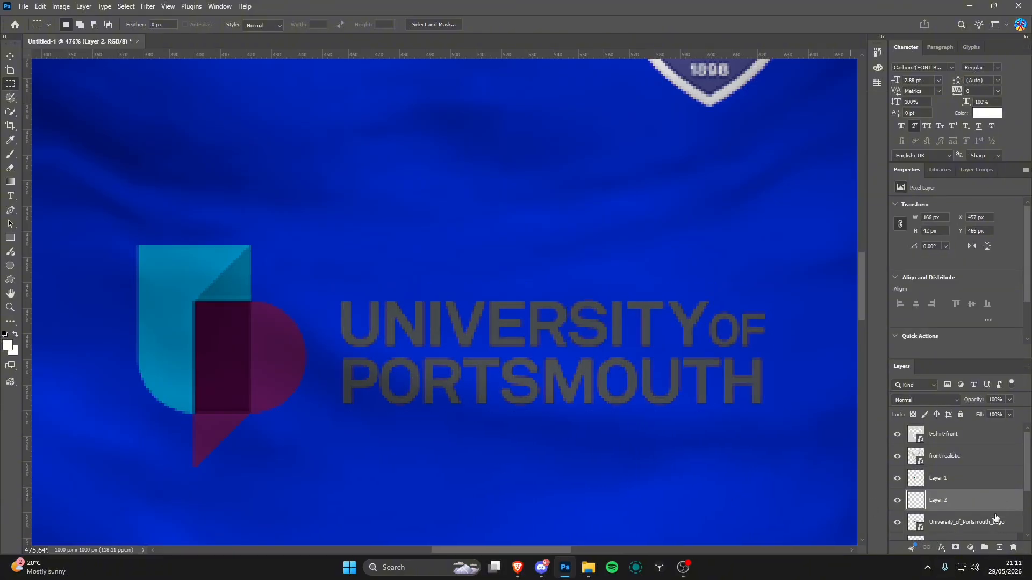
pyautogui.scroll(-1, 989, 520)
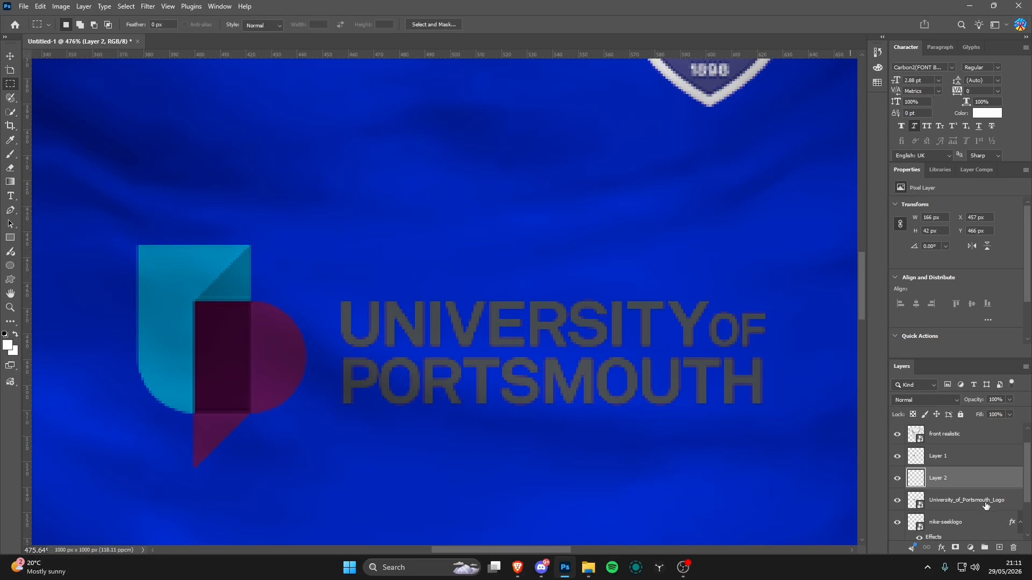
# - Delete the original University_of_Portsmouth_Logo layer, keeping the separate symbol and wordmark layers
pyautogui.moveTo(987, 502); pyautogui.dragTo(1014, 549)
pyautogui.scroll(-6, 383, 394)
pyautogui.scroll(5, 430, 449)
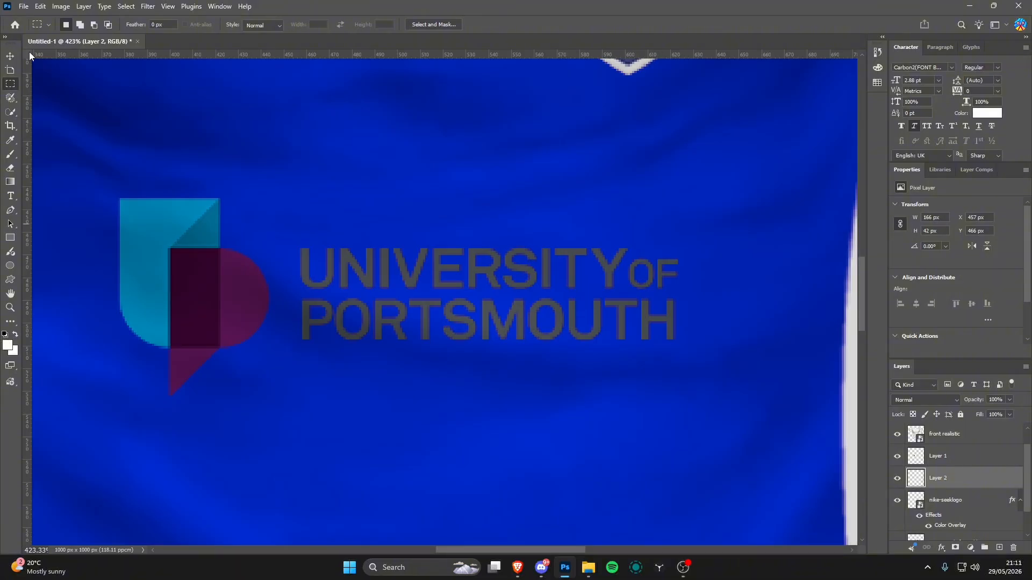
# - Apply a white (ffffff) Color Overlay at 100% opacity to the wordmark on Layer 2, and select the symbol's Layer 1
pyautogui.click(10, 56)
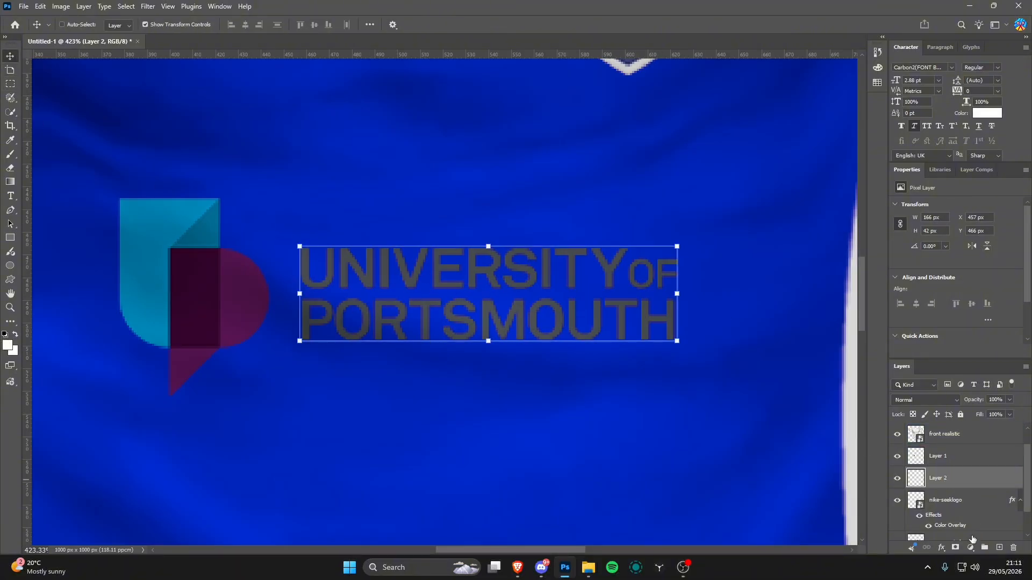
pyautogui.click(972, 548)
pyautogui.click(973, 547)
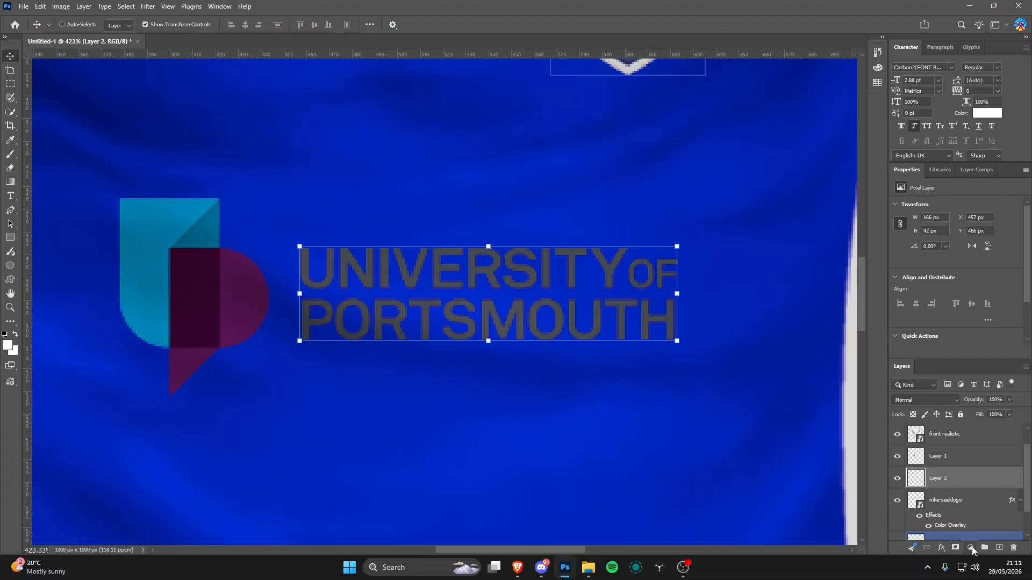
pyautogui.click(941, 548)
pyautogui.click(965, 503)
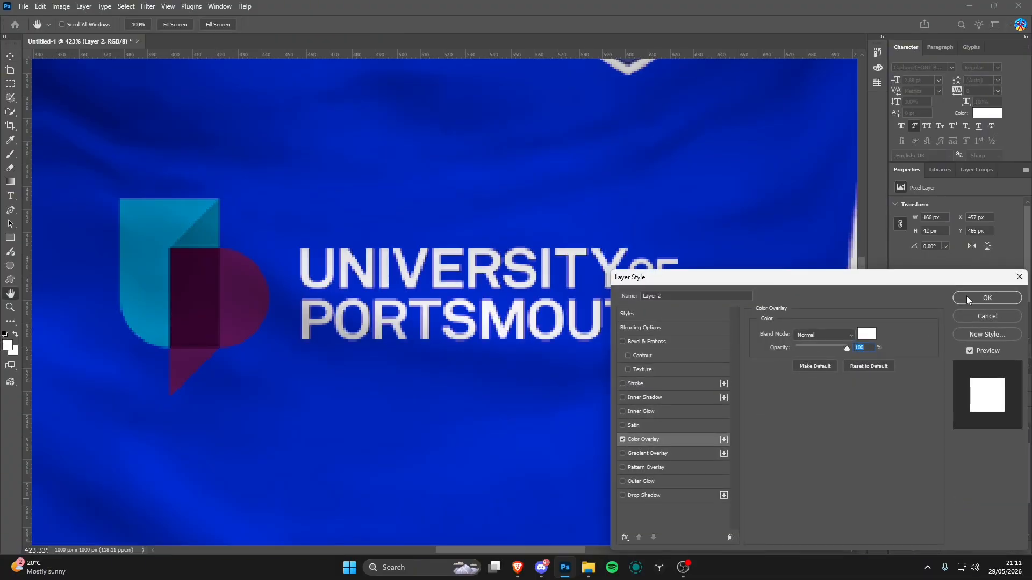
pyautogui.click(866, 330)
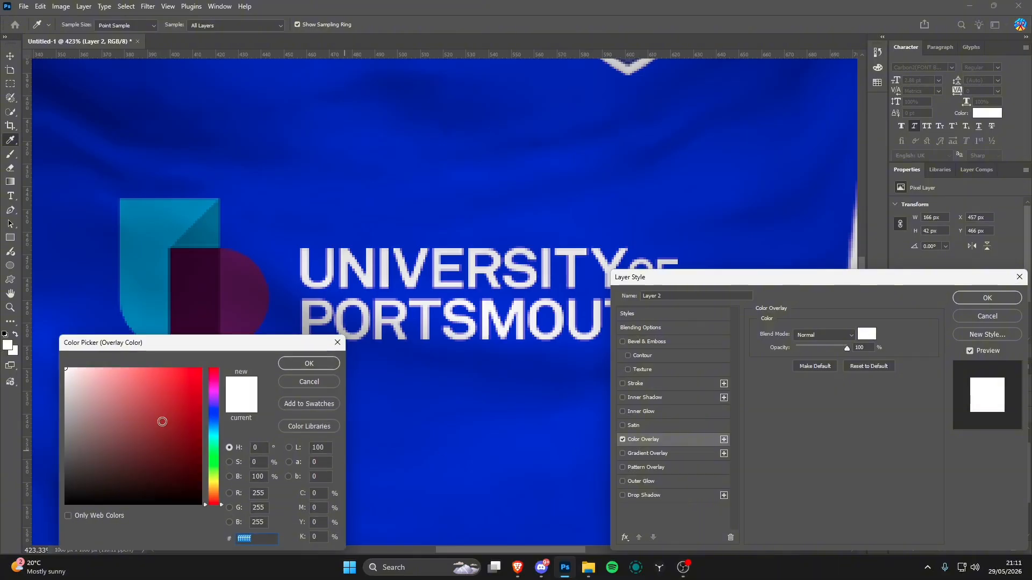
pyautogui.write('000000ffffff')
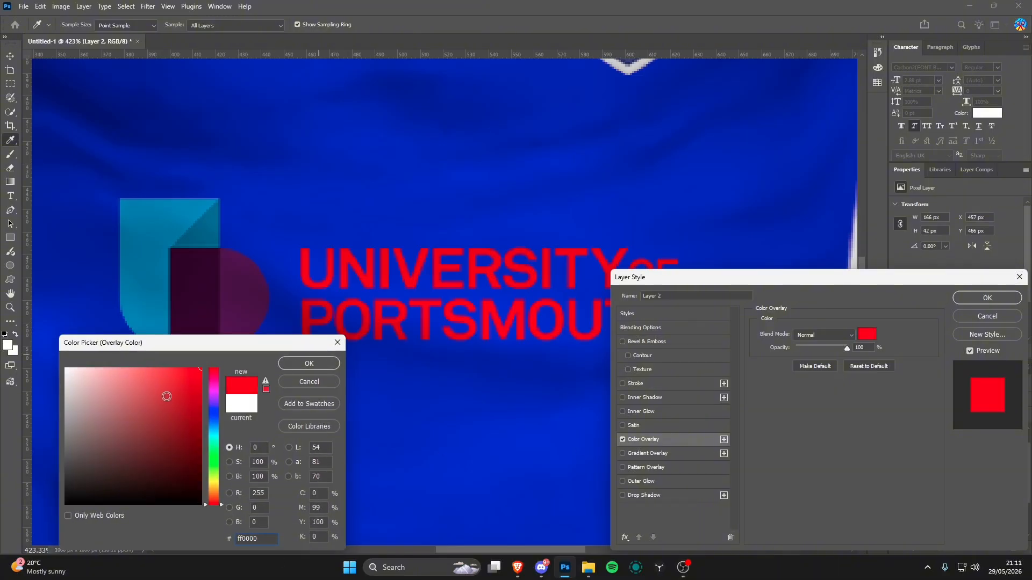
pyautogui.click(309, 364)
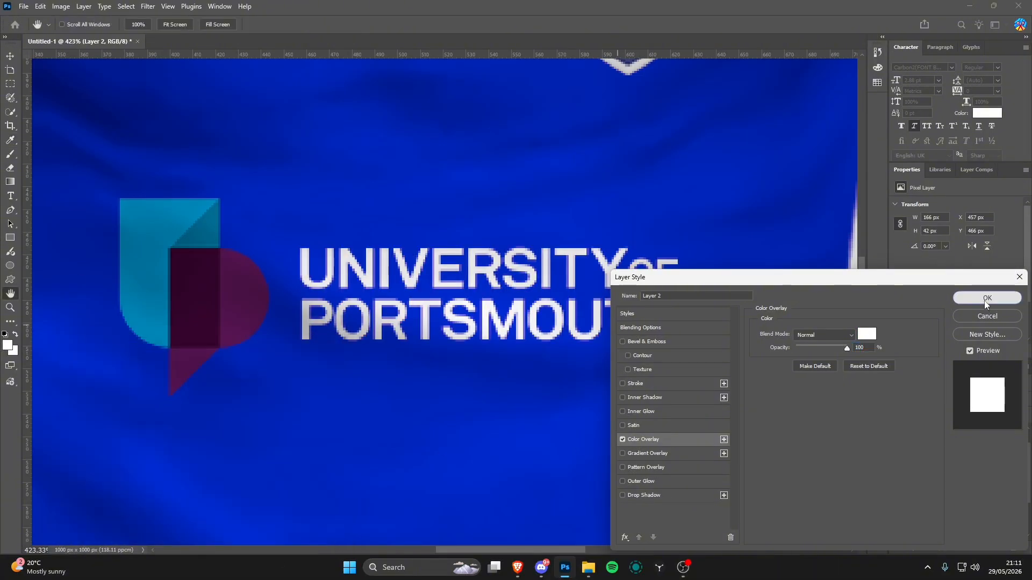
pyautogui.click(987, 298)
pyautogui.press('v')
pyautogui.click(977, 466)
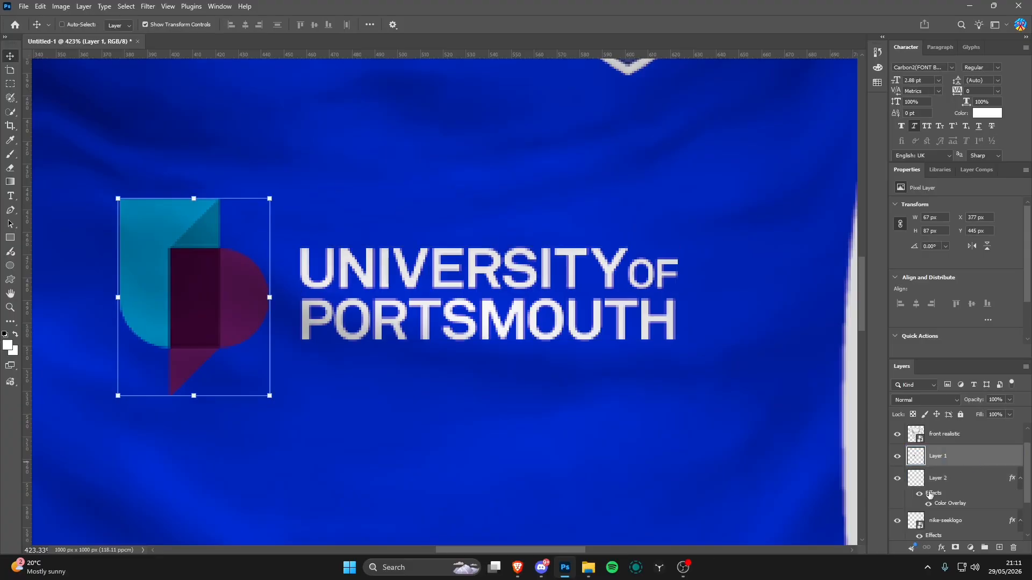
# - Switch to the browser and examine the sponsor symbol's outline on the Portsmouth 25-26 home shirt page, then return to Photoshop
pyautogui.click(518, 567)
pyautogui.click(301, 10)
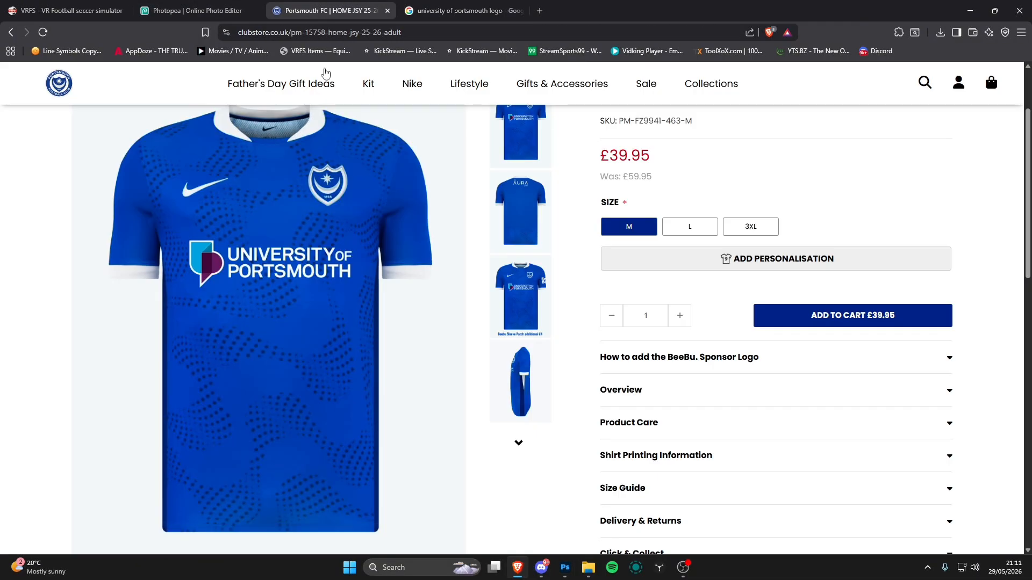
pyautogui.rightClick(178, 291)
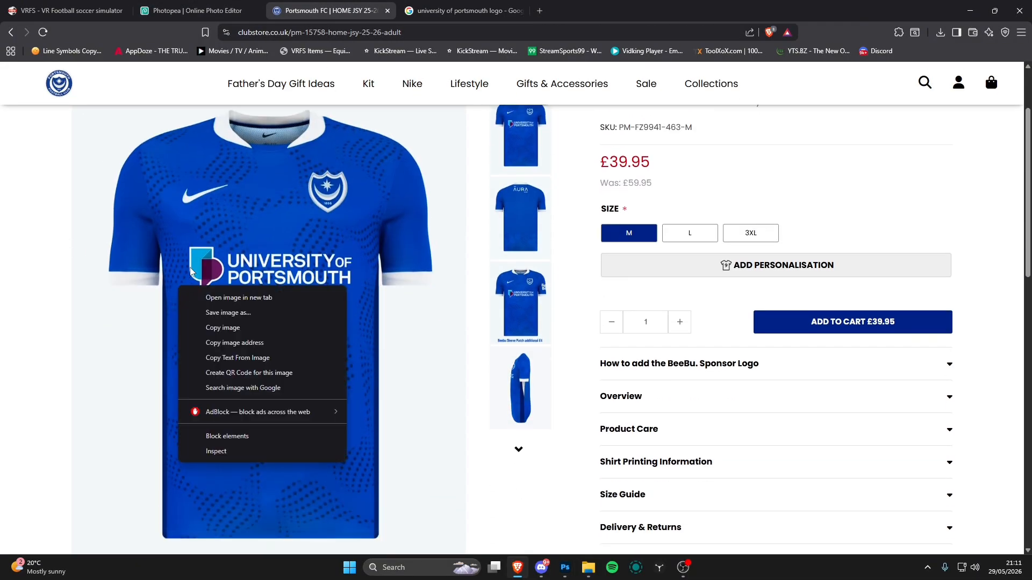
pyautogui.click(199, 274)
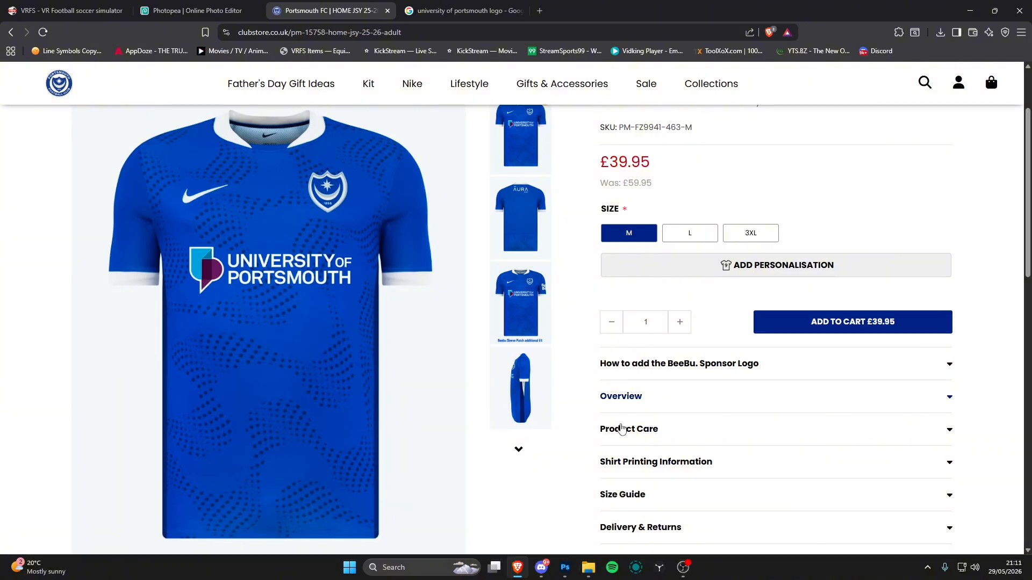
pyautogui.click(564, 569)
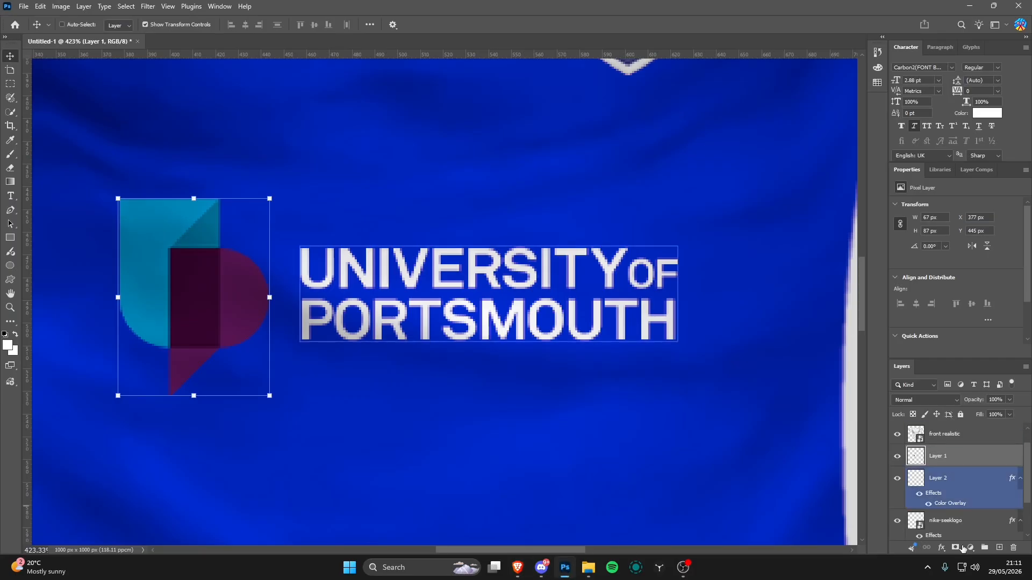
# - Add a 4 px white outside Stroke at 100% opacity to the logo symbol on Layer 1
pyautogui.click(945, 547)
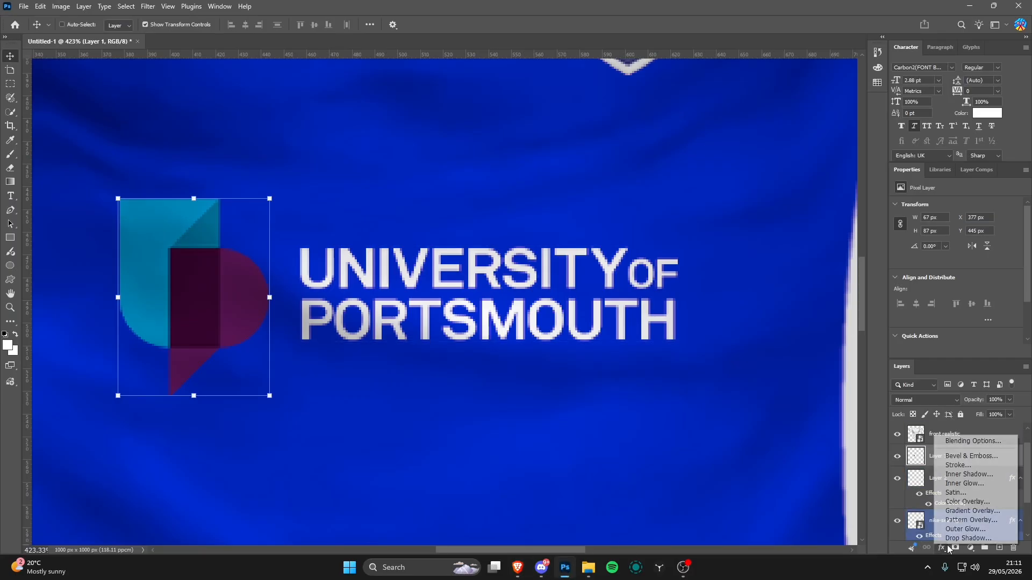
pyautogui.click(969, 465)
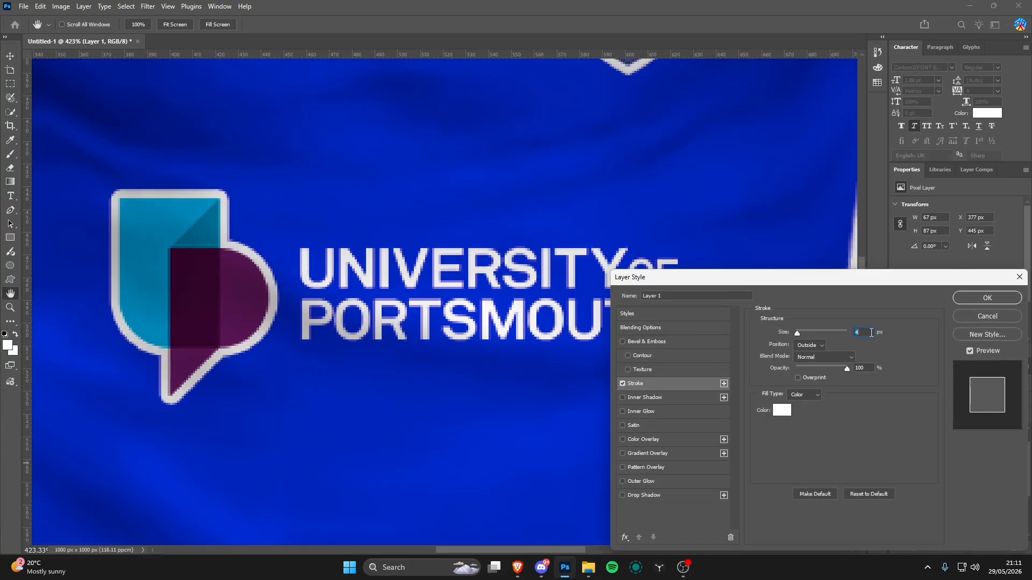
pyautogui.write('5')
pyautogui.press('BackSpace')
pyautogui.write('4')
pyautogui.click(848, 369)
pyautogui.click(983, 301)
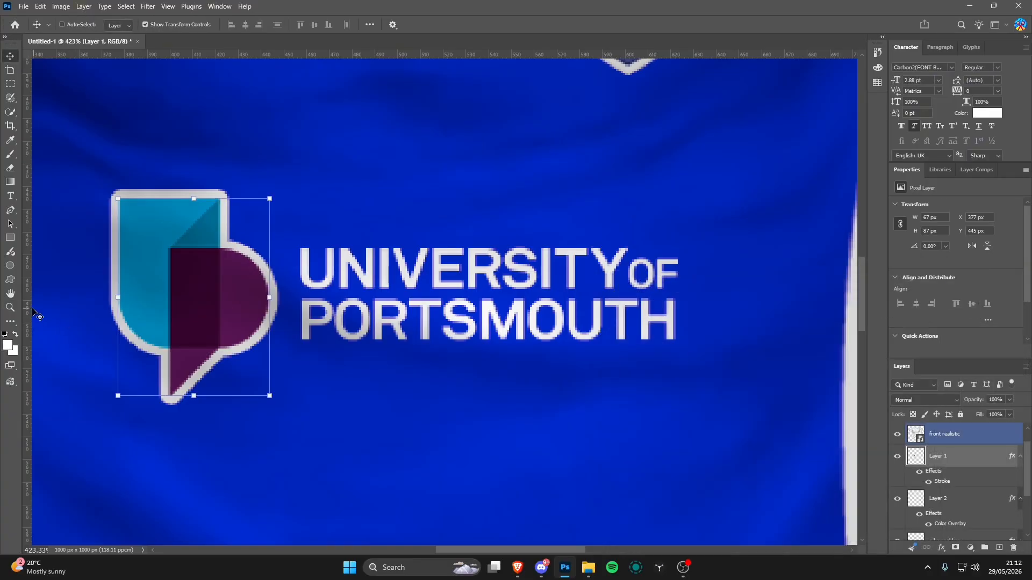
# - Link the symbol and wordmark layers, Layer 1 and Layer 2, together
pyautogui.click(10, 307)
pyautogui.moveTo(368, 236); pyautogui.dragTo(332, 262)
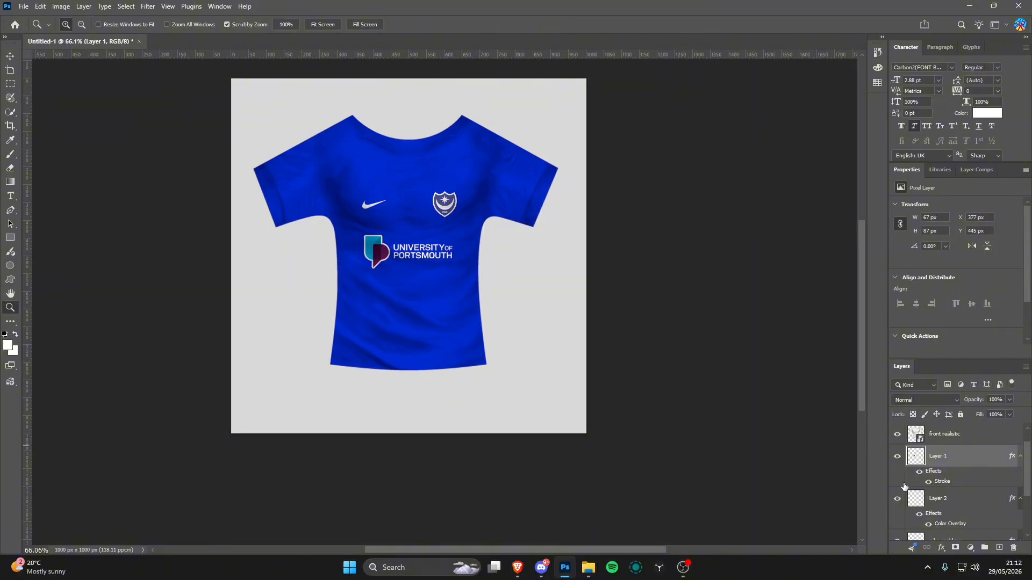
pyautogui.keyDown('ctrl'); pyautogui.click(947, 500); pyautogui.keyUp('ctrl')
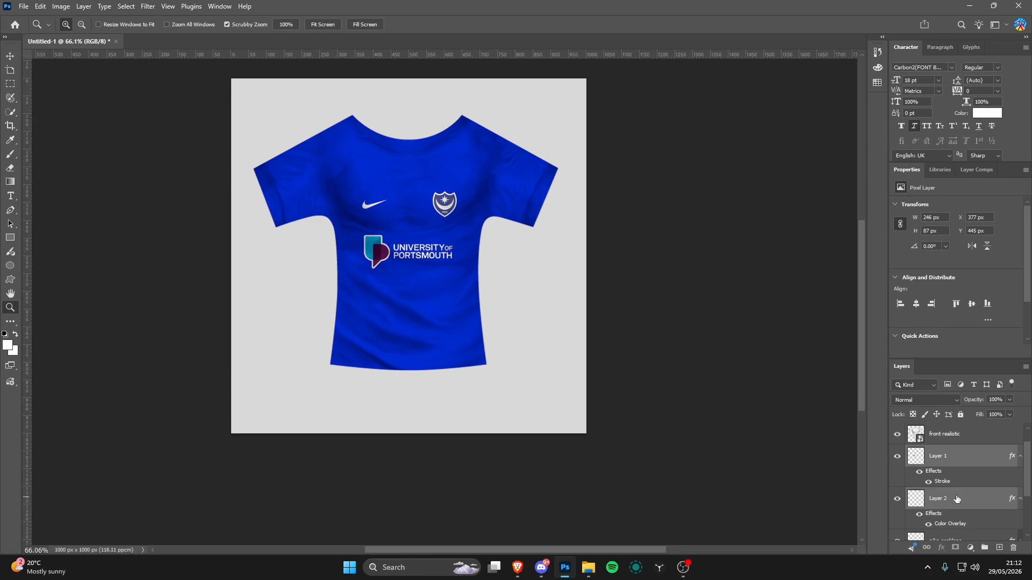
pyautogui.rightClick(965, 499)
pyautogui.click(946, 517)
pyautogui.rightClick(954, 500)
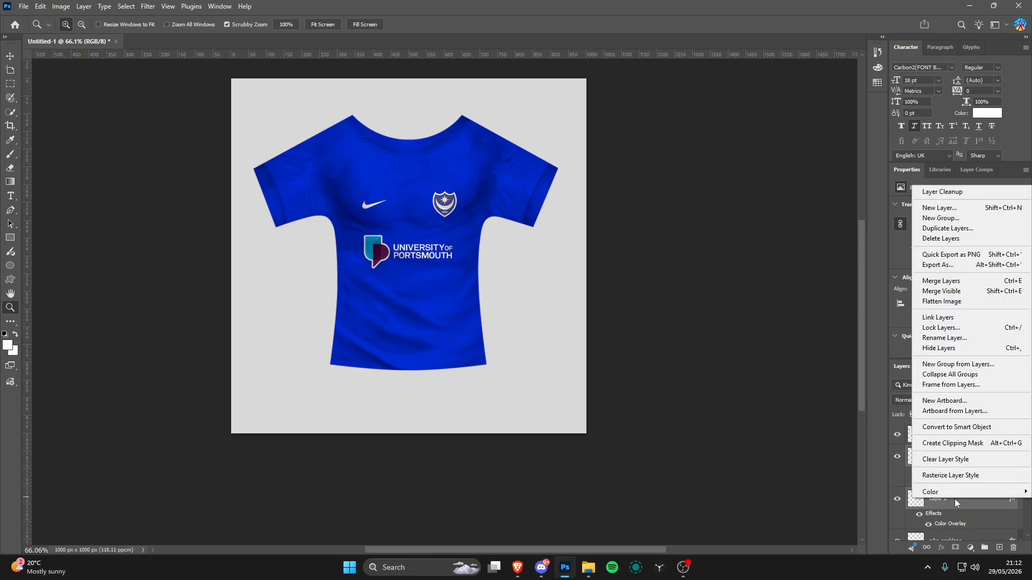
pyautogui.click(951, 320)
# - Add a Gradient fill layer directly above the blue Color Fill 1 layer
pyautogui.moveTo(542, 281); pyautogui.dragTo(530, 343)
pyautogui.scroll(-4, 962, 483)
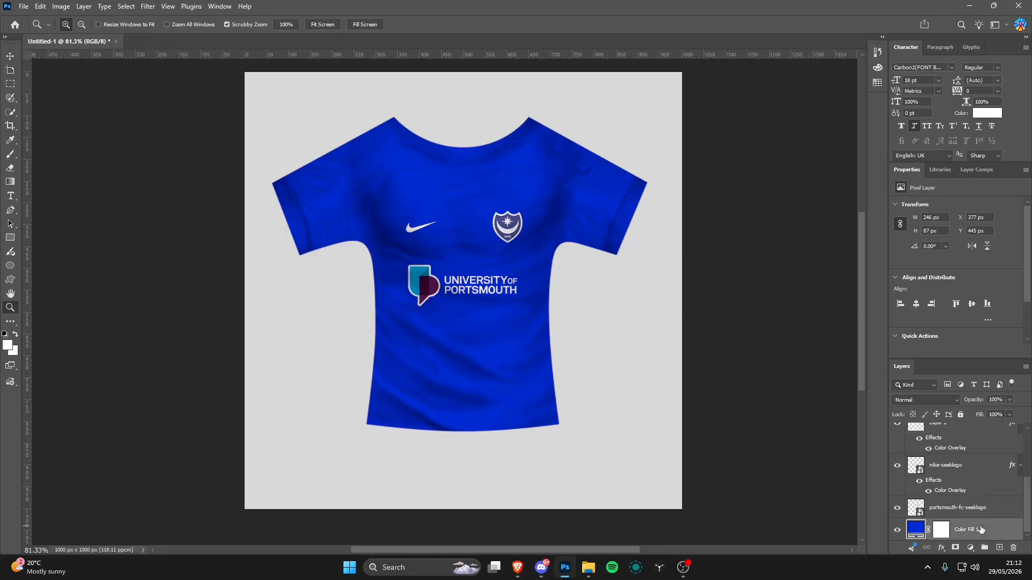
pyautogui.click(981, 530)
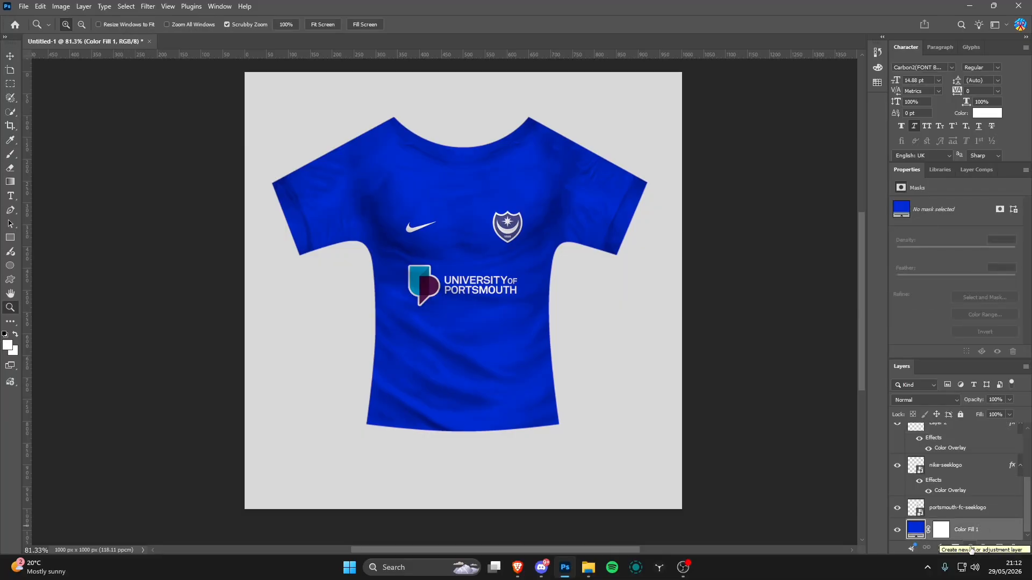
pyautogui.click(970, 547)
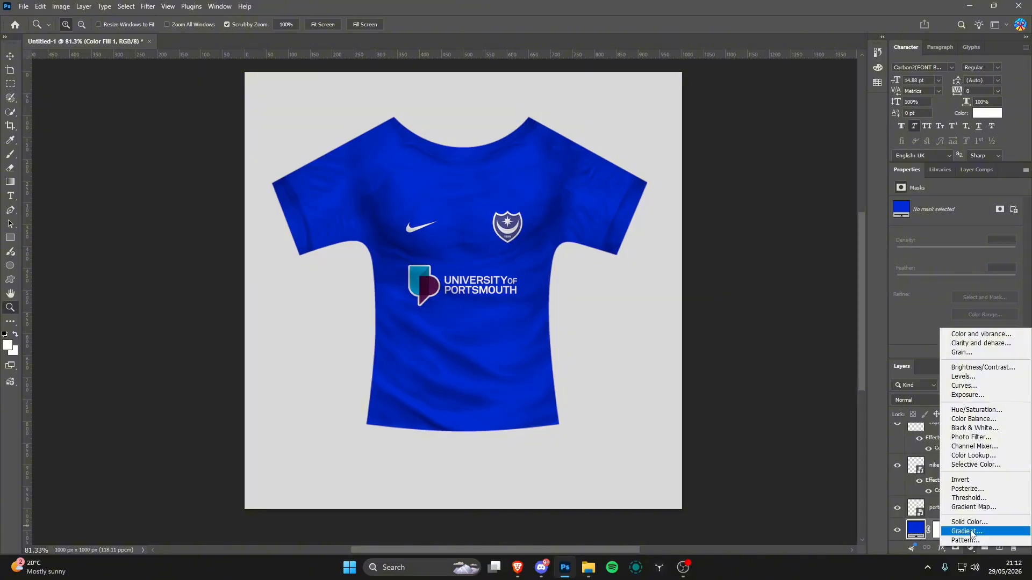
pyautogui.click(971, 532)
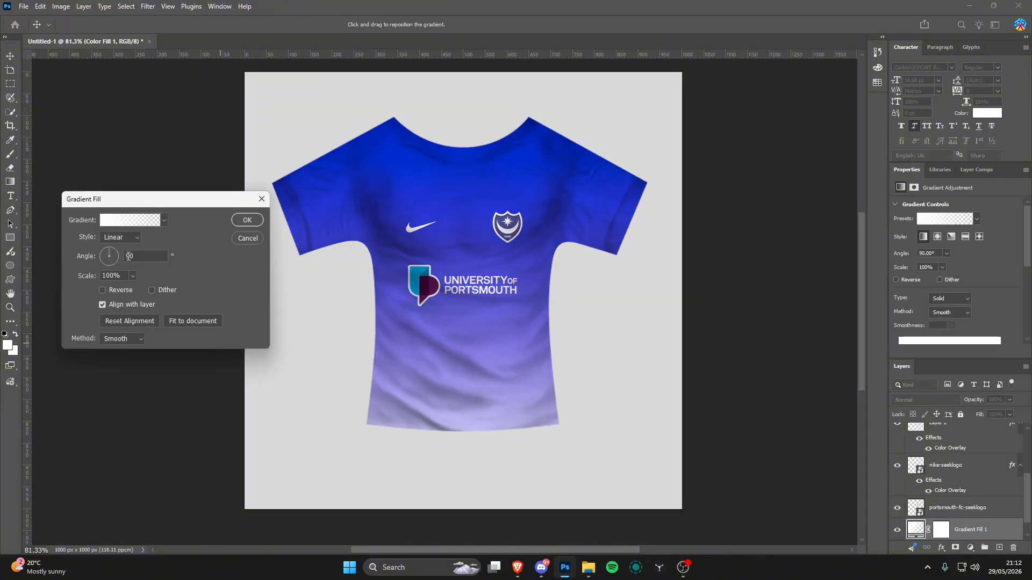
# - Set the gradient's starting colour stop to bright green (00ff3c), fading to transparent, and apply the linear 90° fill
pyautogui.click(141, 221)
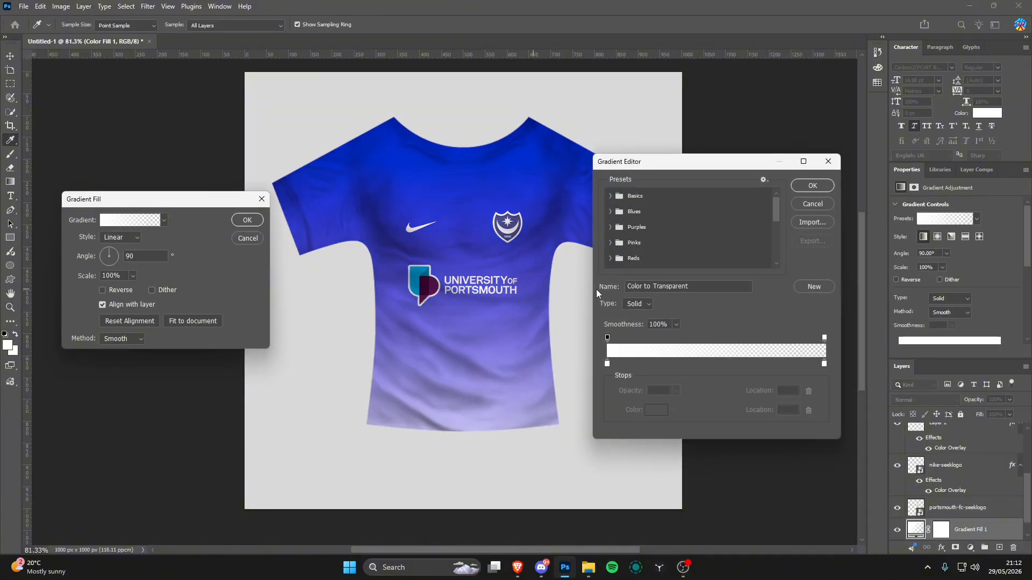
pyautogui.click(607, 365)
pyautogui.click(656, 410)
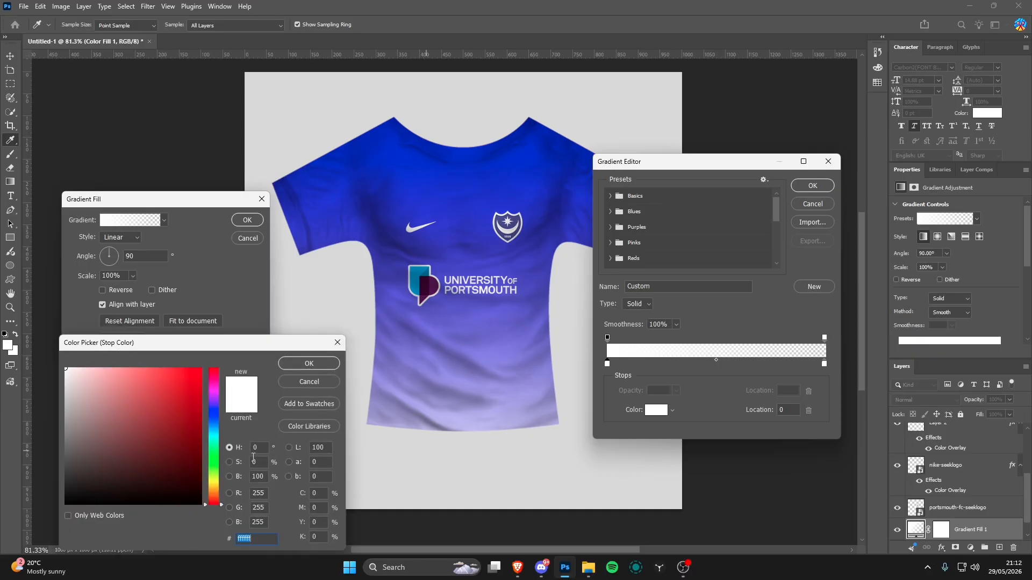
pyautogui.moveTo(216, 441)
pyautogui.mouseDown()
pyautogui.moveTo(218, 466)
pyautogui.moveTo(217, 454)
pyautogui.mouseUp()
pyautogui.moveTo(191, 379); pyautogui.dragTo(226, 333)
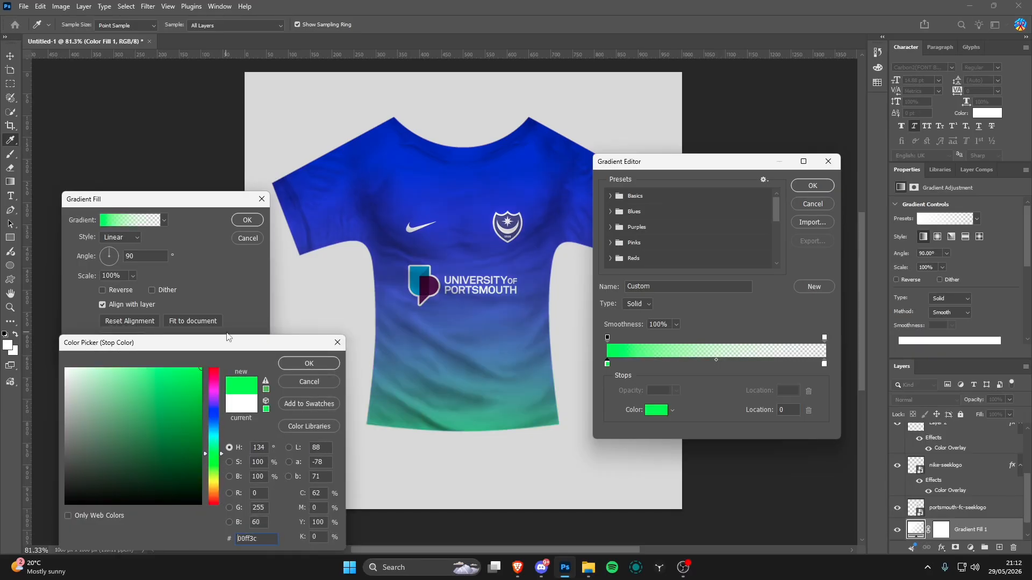
pyautogui.click(309, 365)
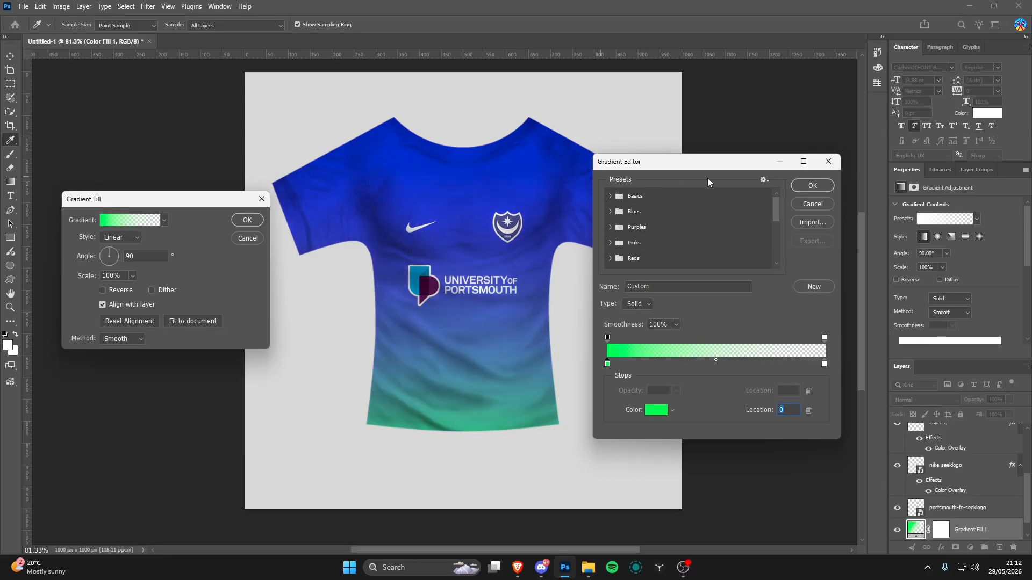
pyautogui.click(812, 185)
pyautogui.click(247, 219)
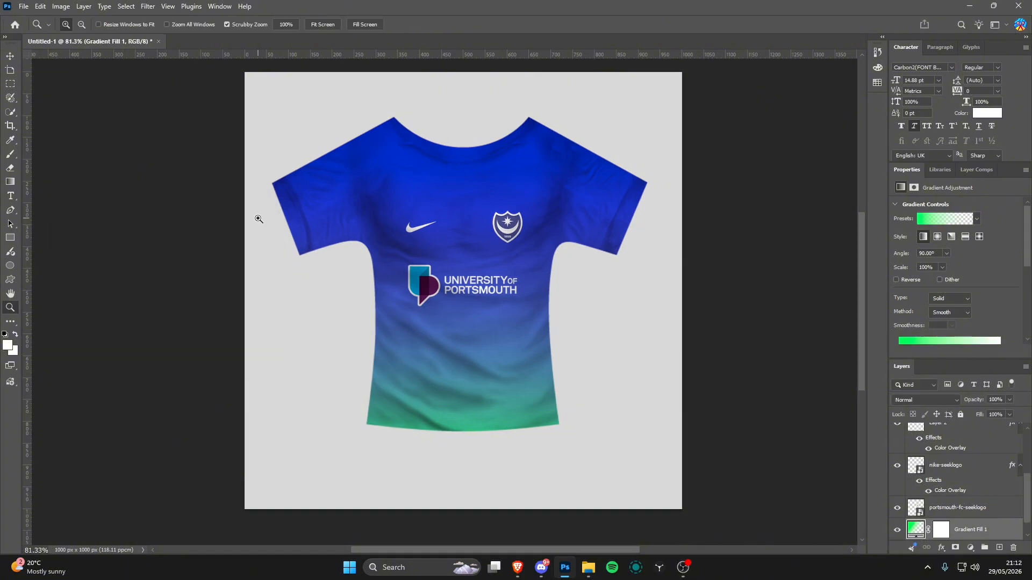
# - Edit Gradient Fill 1 and replace its gradient with the Black, White preset from Basics
pyautogui.moveTo(467, 349); pyautogui.dragTo(500, 423)
pyautogui.moveTo(522, 390); pyautogui.dragTo(461, 386)
pyautogui.moveTo(506, 355); pyautogui.dragTo(536, 356)
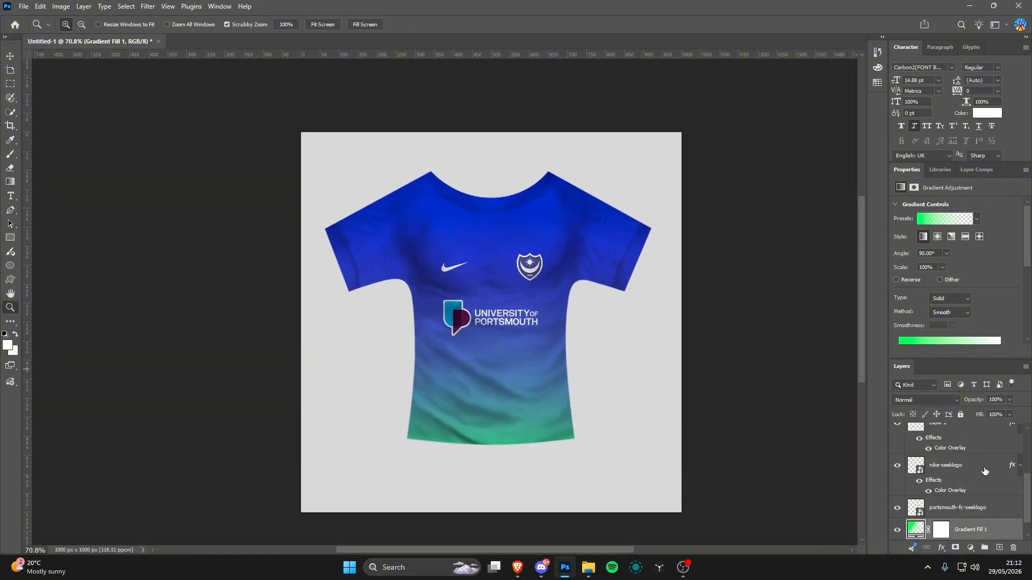
pyautogui.doubleClick(916, 530)
pyautogui.click(134, 220)
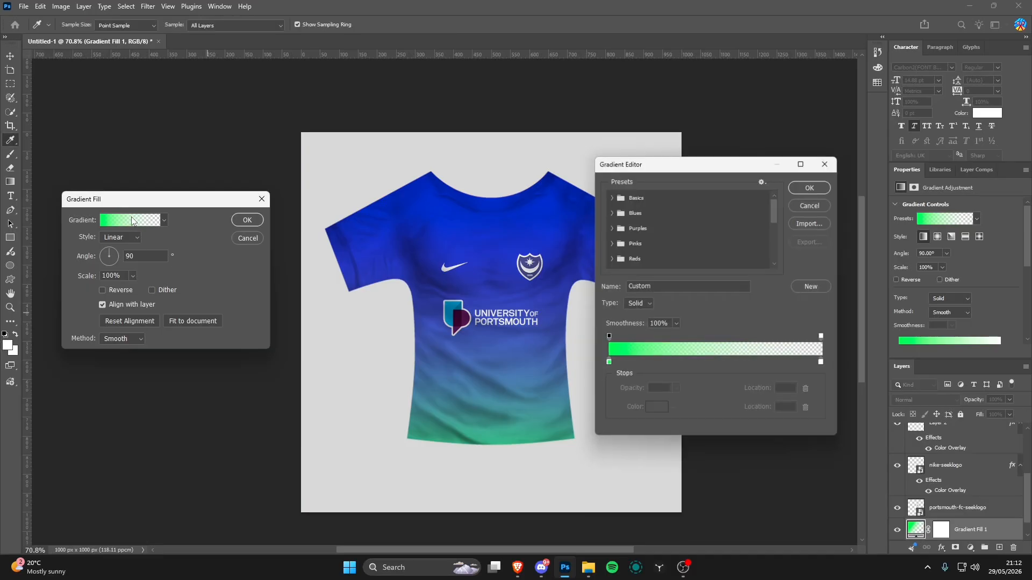
pyautogui.click(607, 364)
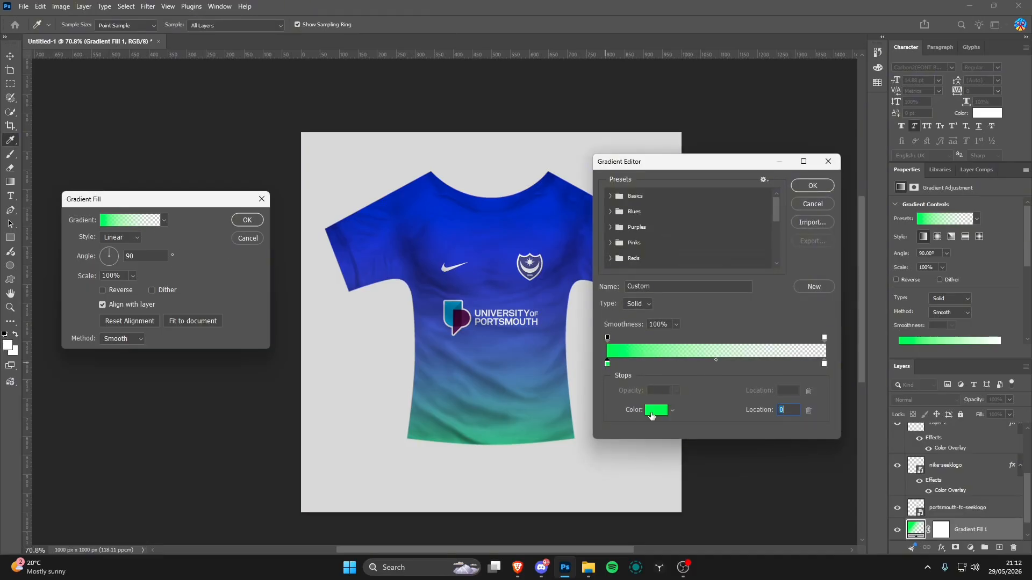
pyautogui.click(609, 195)
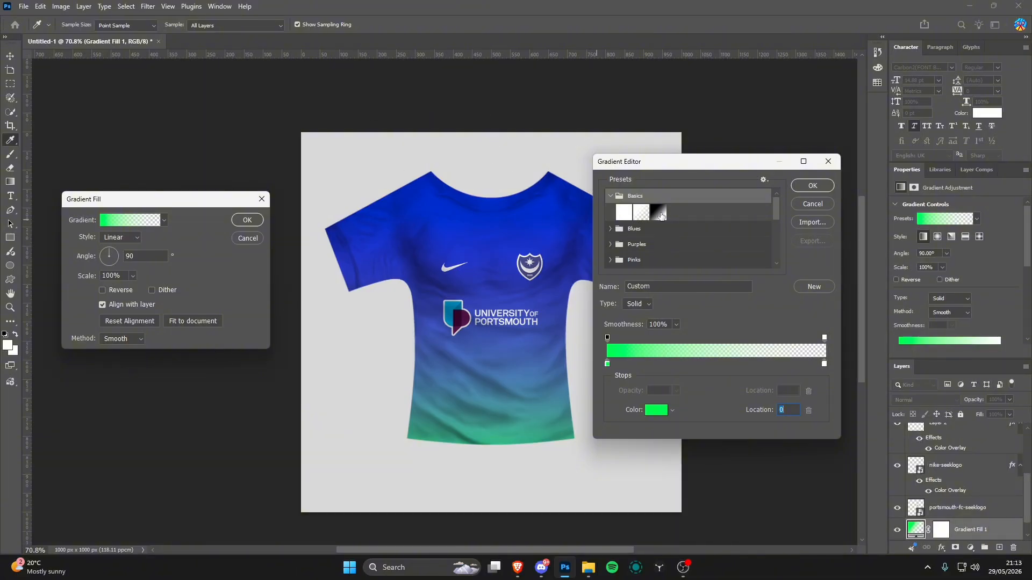
pyautogui.click(660, 214)
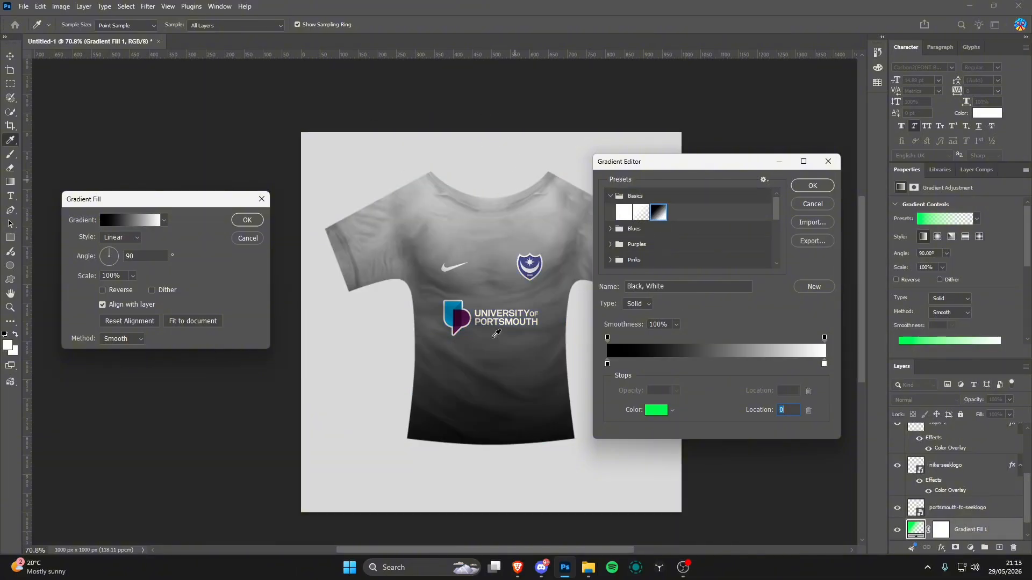
# - Change the gradient's black stop at location 0 to red (ff0000)
pyautogui.click(608, 364)
pyautogui.click(655, 409)
pyautogui.moveTo(152, 417); pyautogui.dragTo(215, 362)
pyautogui.click(305, 365)
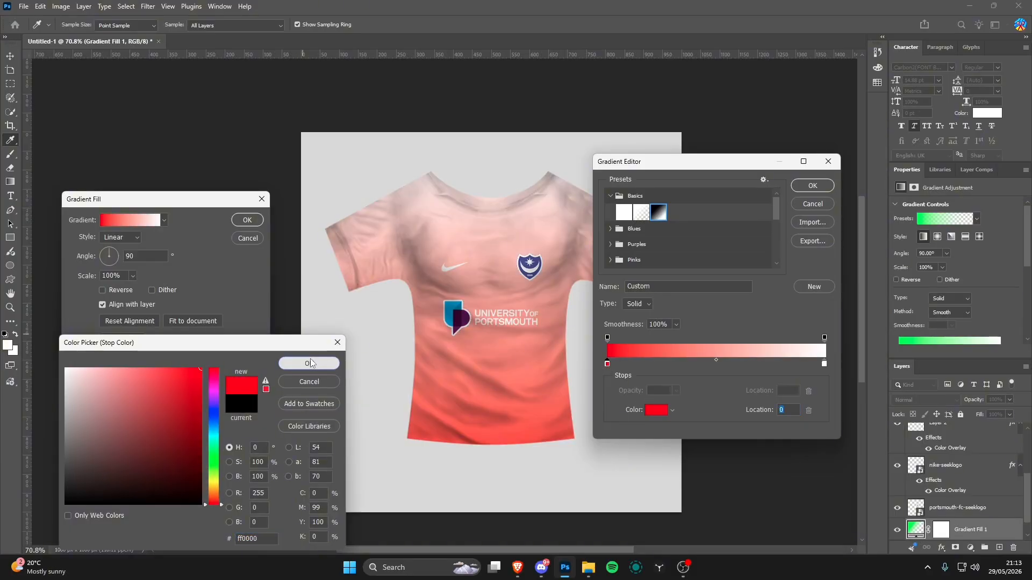
# - Change the gradient's white stop at location 100 to blue (2a00ff)
pyautogui.click(824, 363)
pyautogui.click(656, 410)
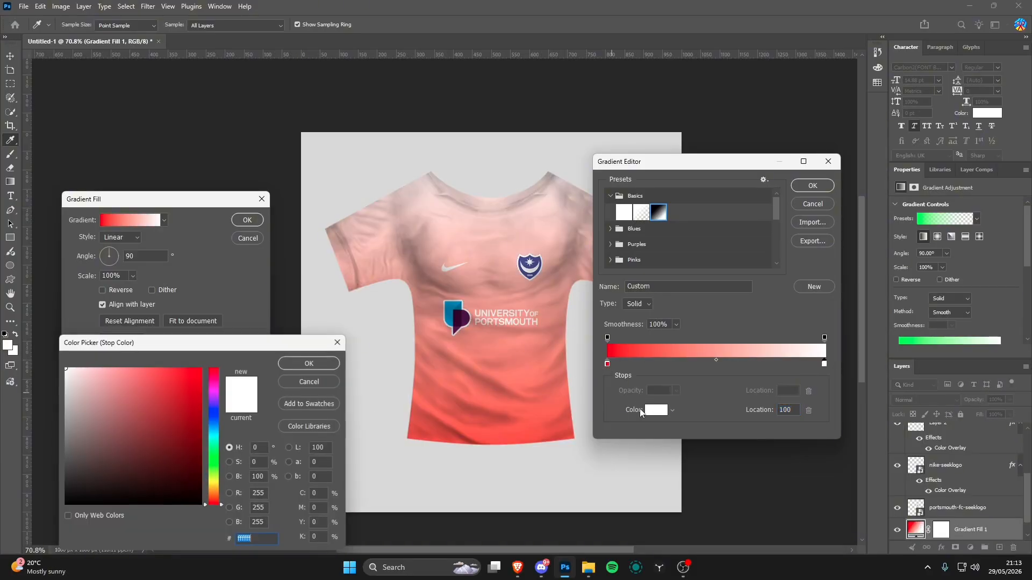
pyautogui.click(214, 412)
pyautogui.moveTo(156, 414); pyautogui.dragTo(200, 371)
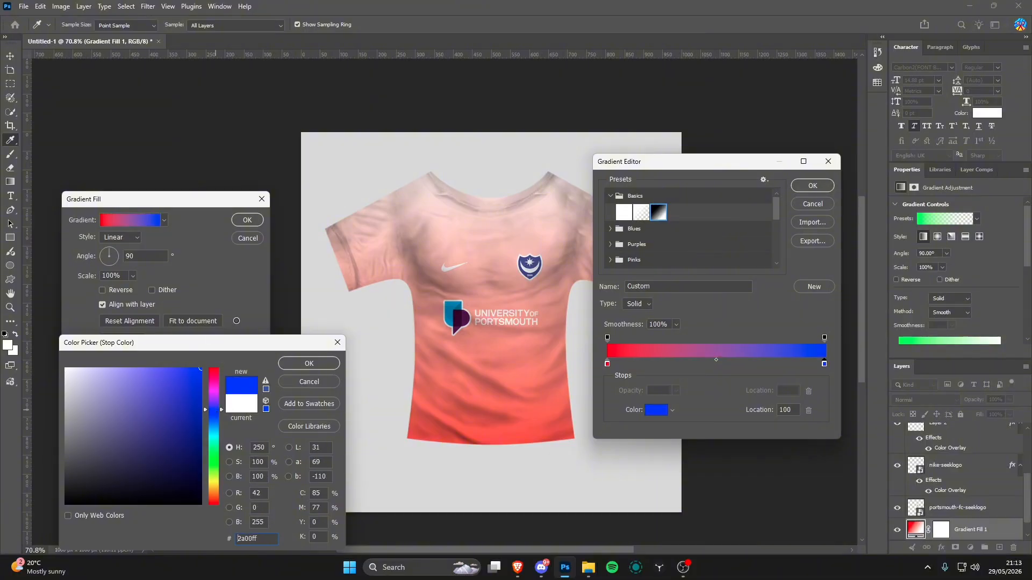
pyautogui.click(309, 363)
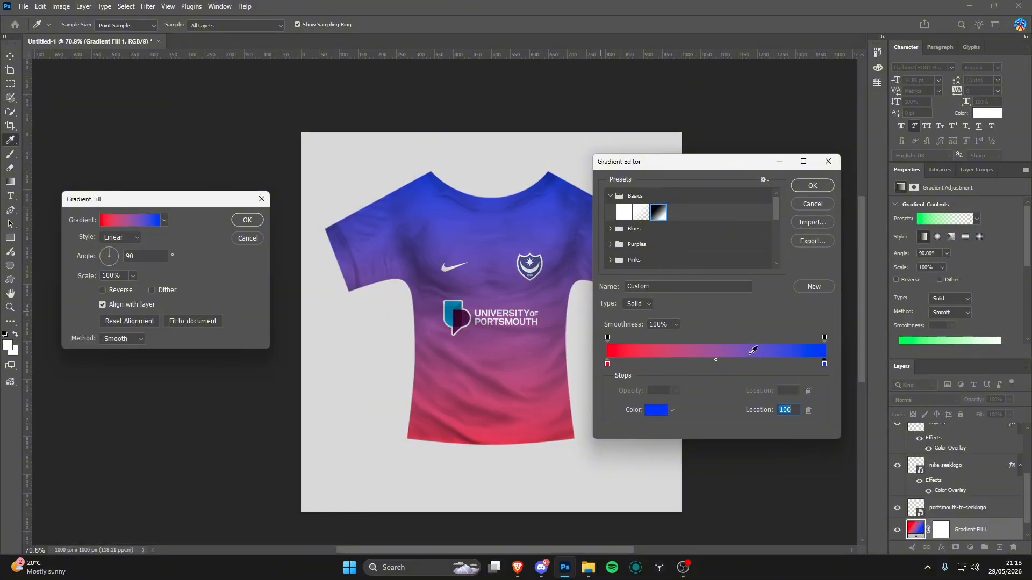
# - Replace the gradient with the Foreground to Transparent preset in white and apply the linear 90° gradient fill
pyautogui.click(622, 217)
pyautogui.click(640, 215)
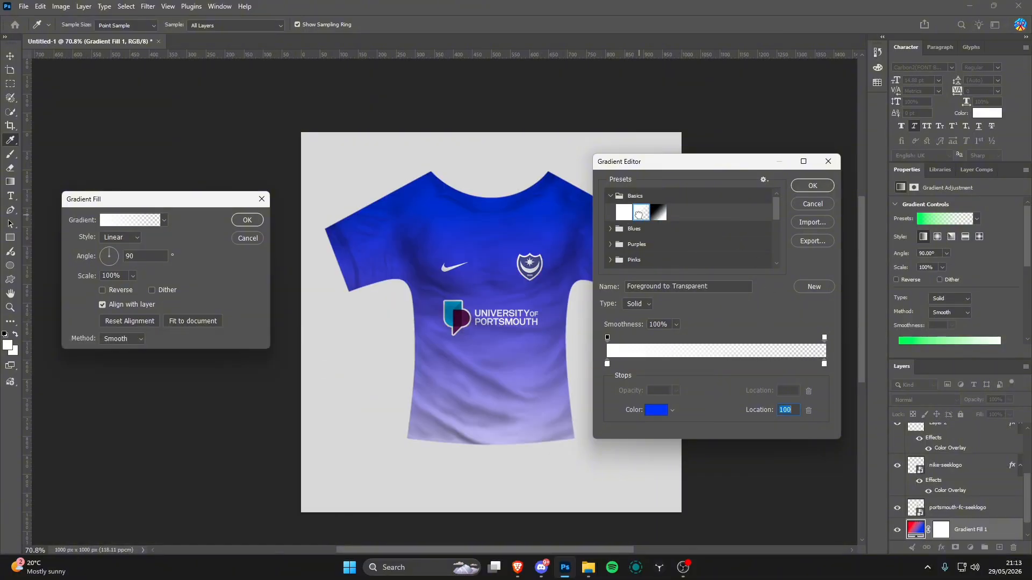
pyautogui.click(810, 186)
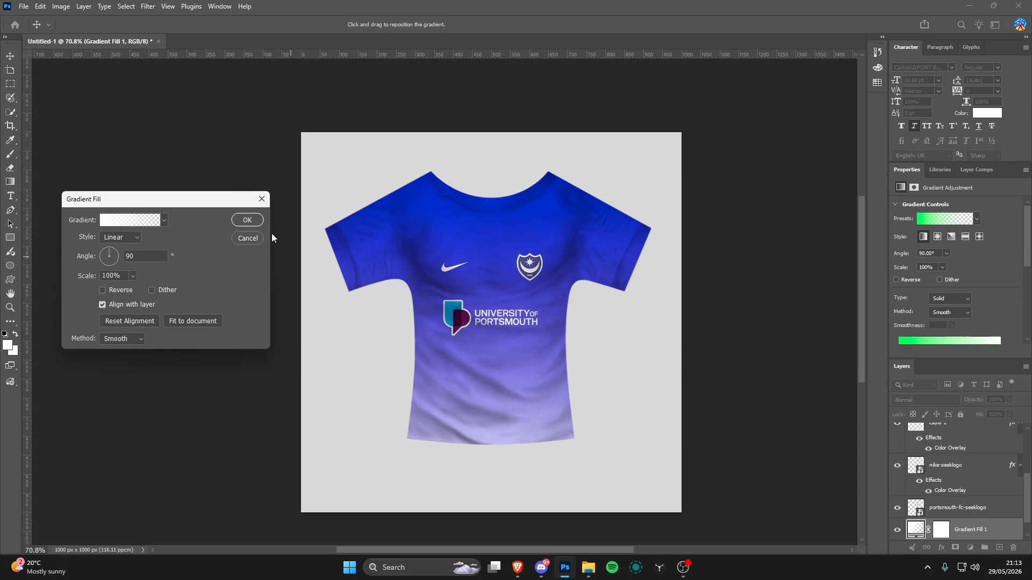
pyautogui.click(243, 223)
pyautogui.moveTo(514, 309); pyautogui.dragTo(534, 314)
pyautogui.moveTo(411, 198); pyautogui.dragTo(420, 201)
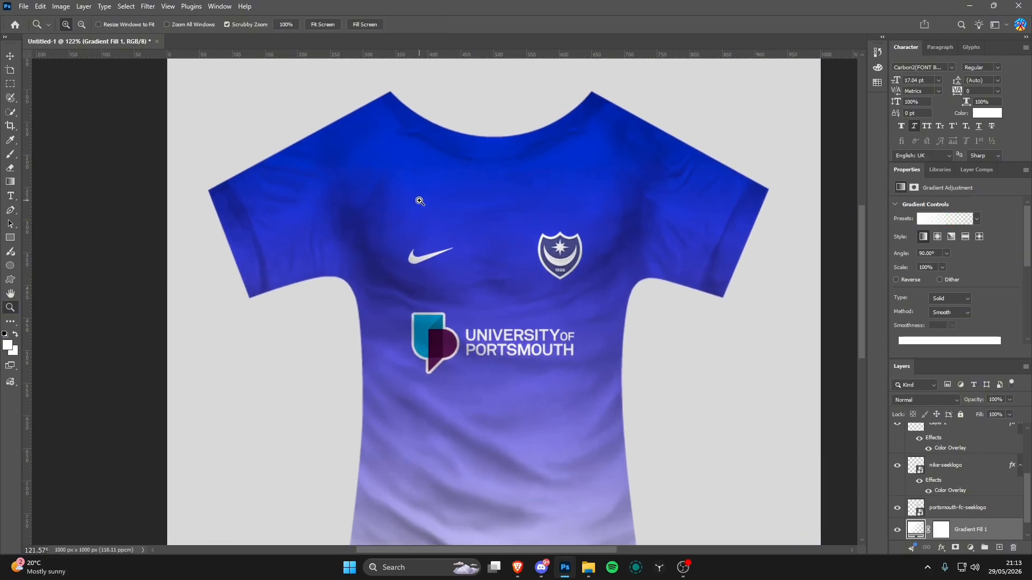
pyautogui.moveTo(420, 200); pyautogui.dragTo(370, 218)
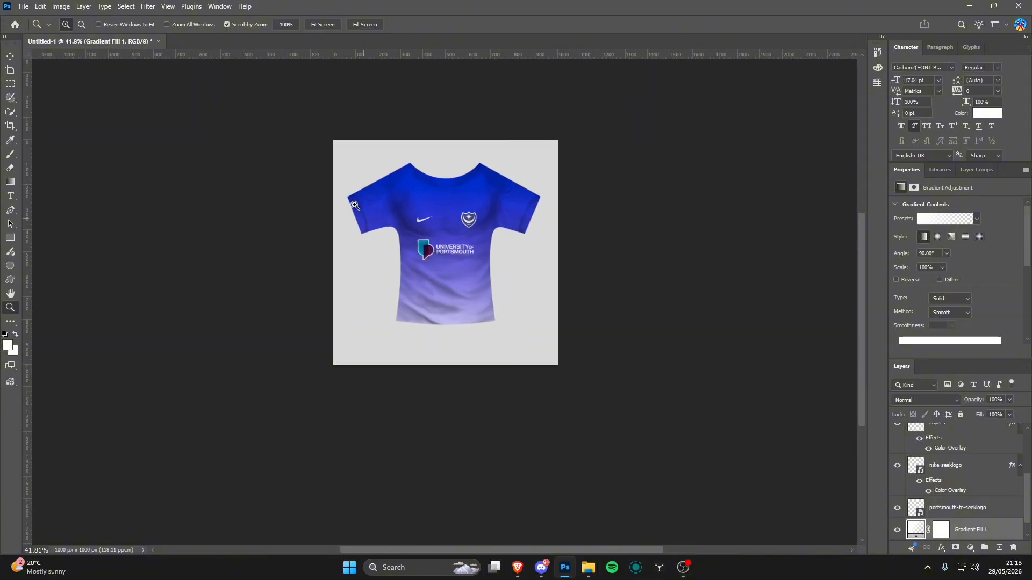
pyautogui.moveTo(344, 168); pyautogui.dragTo(353, 170)
pyautogui.moveTo(475, 183); pyautogui.dragTo(482, 185)
pyautogui.click(168, 109)
# - Export the front shirt as a PNG into the VRFS Kits folder, with a file name beginning "tut 1"
pyautogui.click(24, 6)
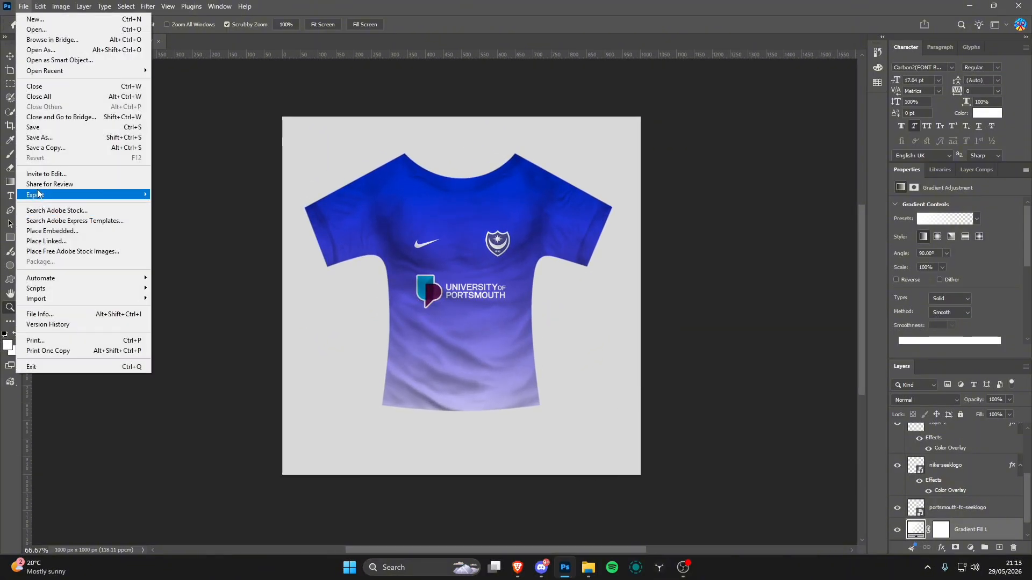
pyautogui.moveTo(44, 201)
pyautogui.click(167, 195)
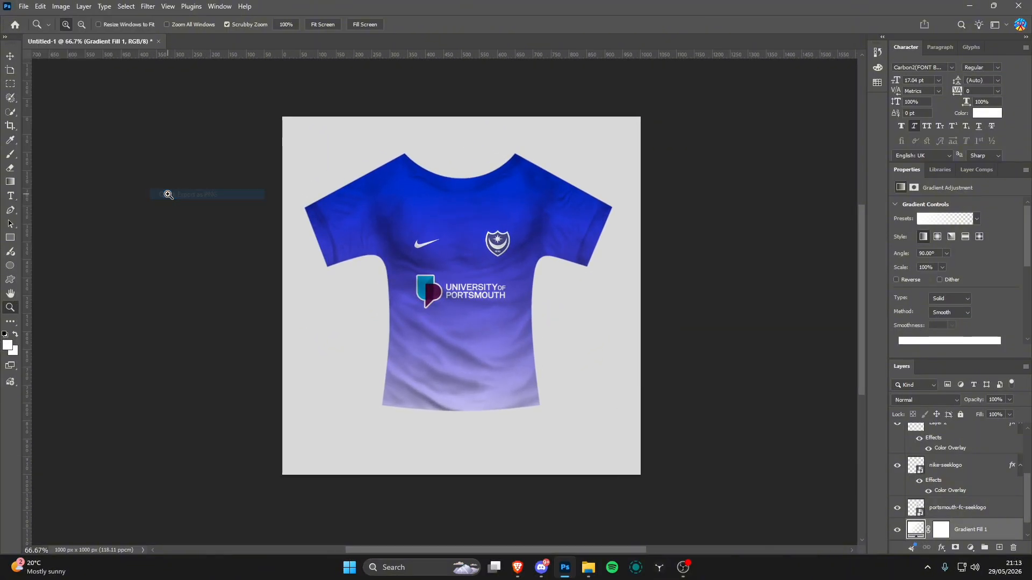
pyautogui.write('tut 1')
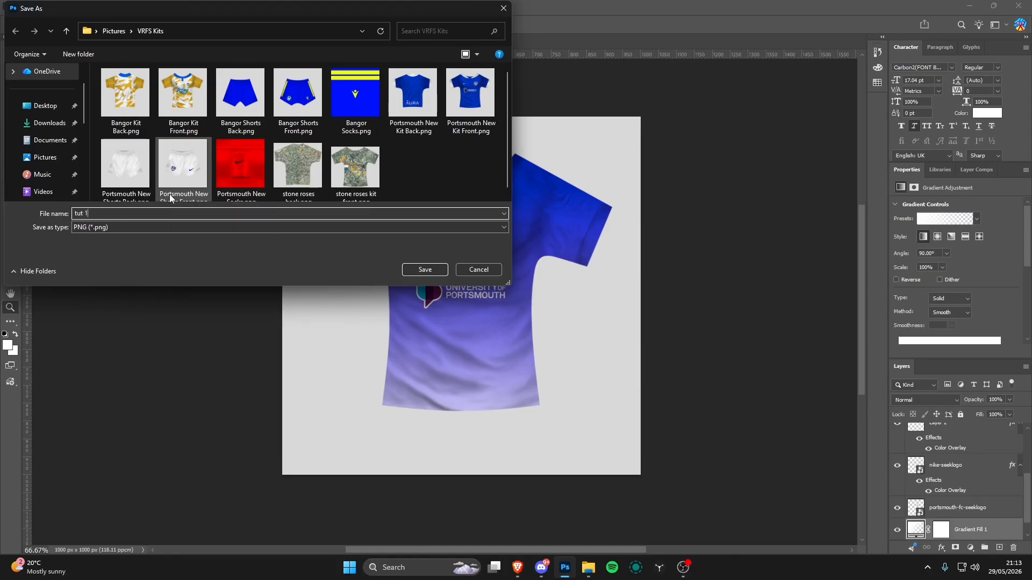
pyautogui.write(' f')
pyautogui.write('r')
pyautogui.write('kit')
pyautogui.press('Return')
# - Create a new 1000 x 1000 px document at 118.11 pixels/centimeter in RGB with a white background
pyautogui.click(25, 6)
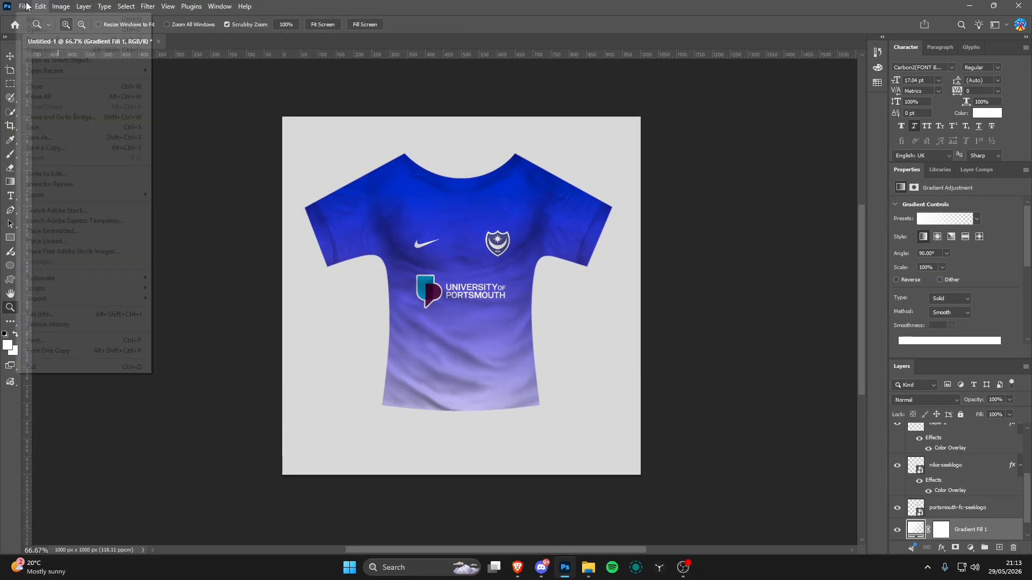
pyautogui.click(35, 20)
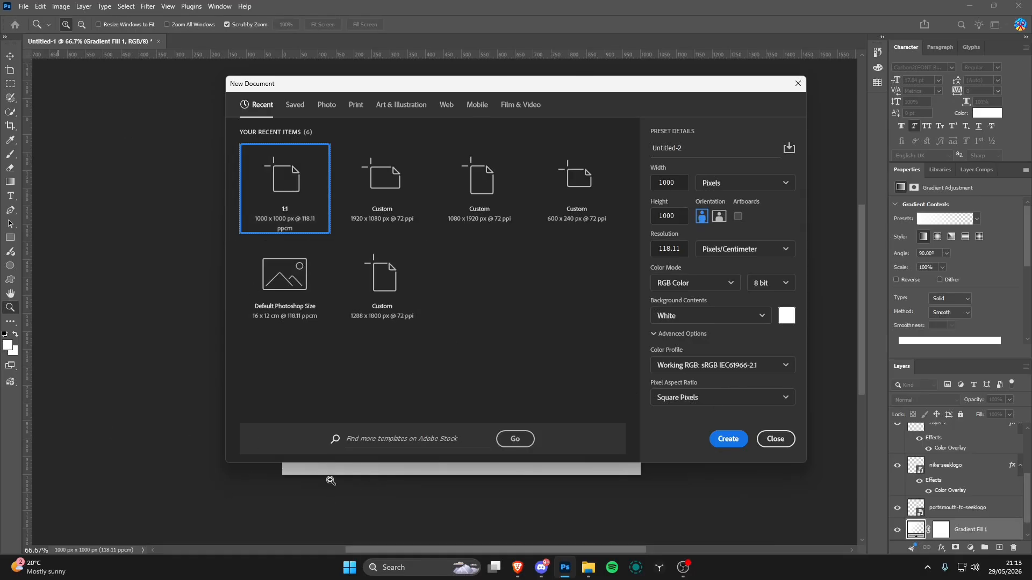
pyautogui.click(728, 439)
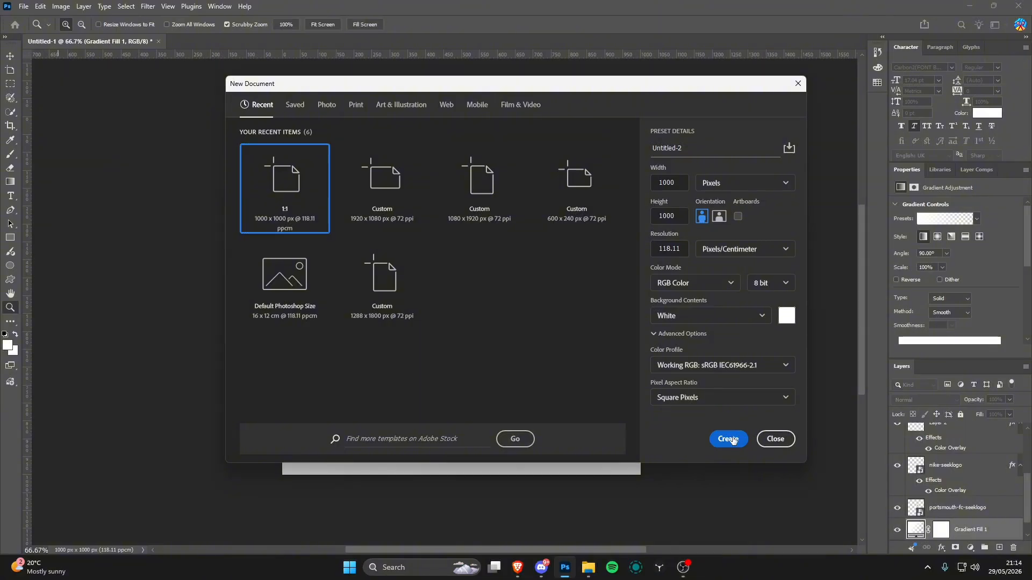
# - Place t-shirt-back.png from the VRFS Kit Stuff folder in Pictures into the new document at its default size
pyautogui.click(588, 568)
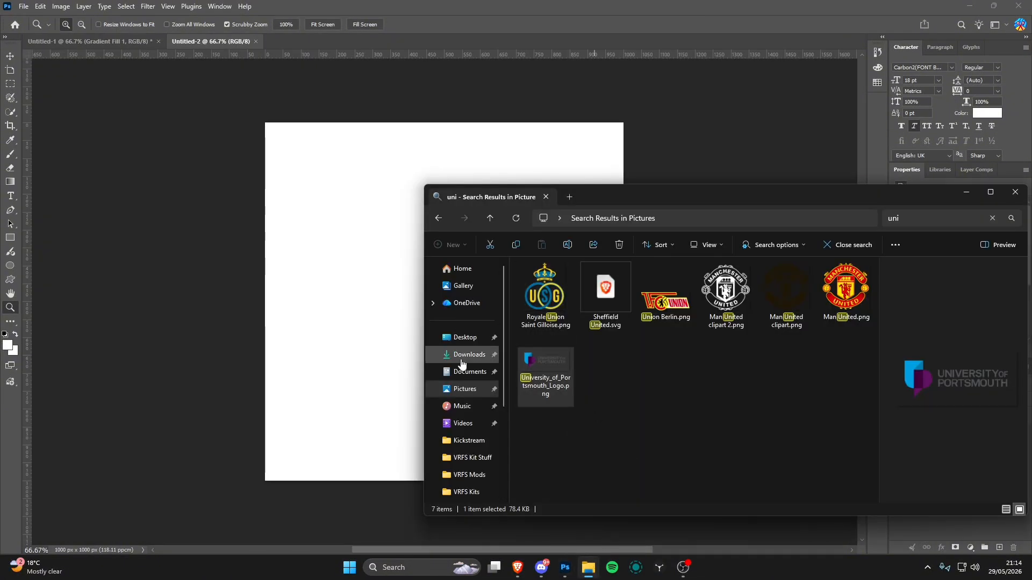
pyautogui.click(463, 389)
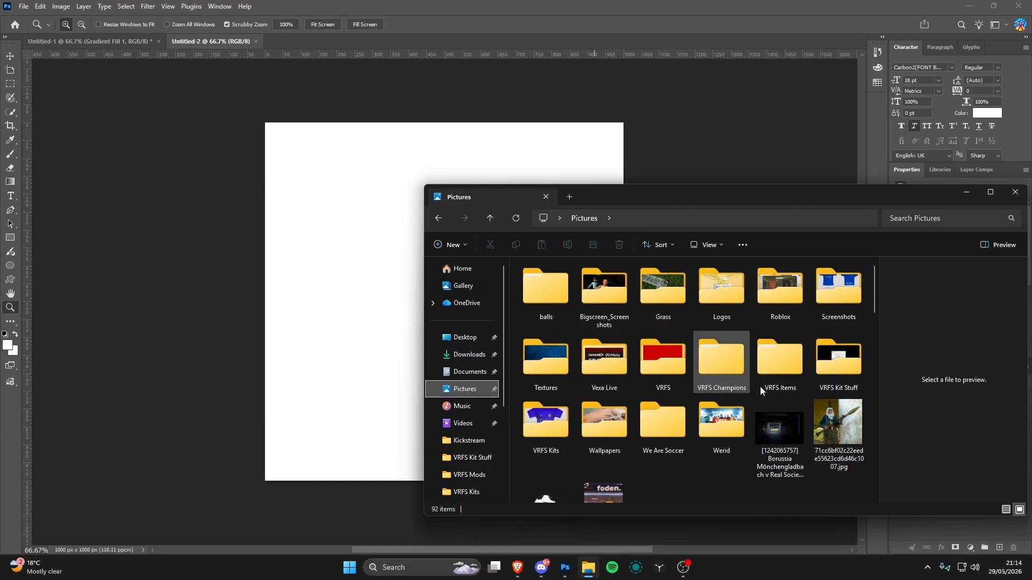
pyautogui.doubleClick(832, 371)
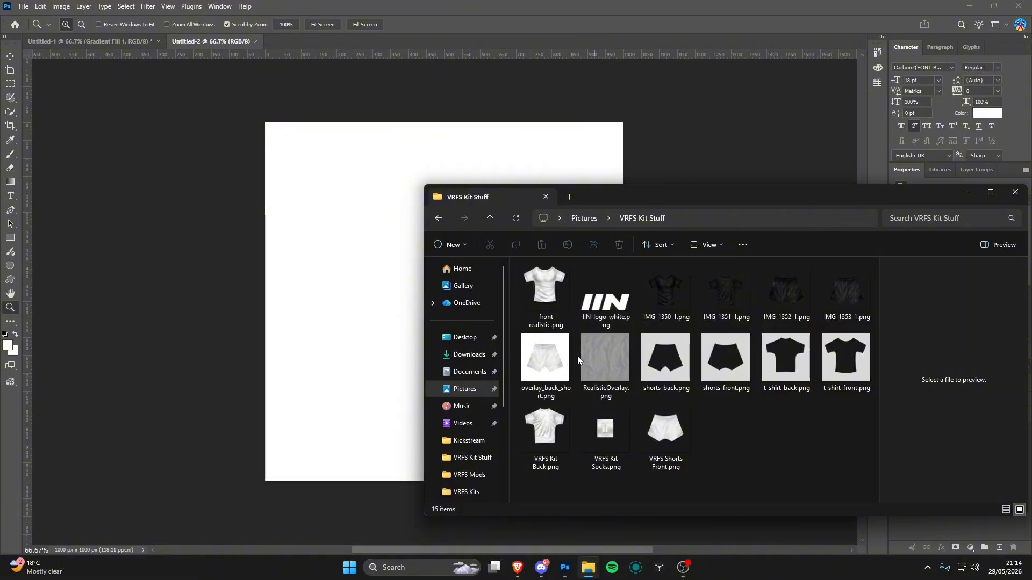
pyautogui.click(789, 358)
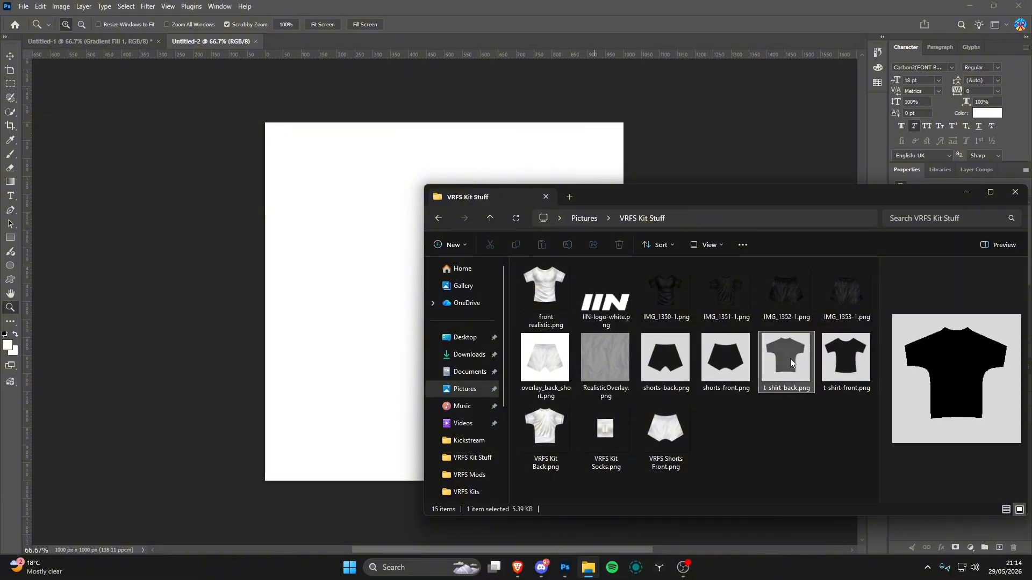
pyautogui.moveTo(790, 359); pyautogui.dragTo(280, 344)
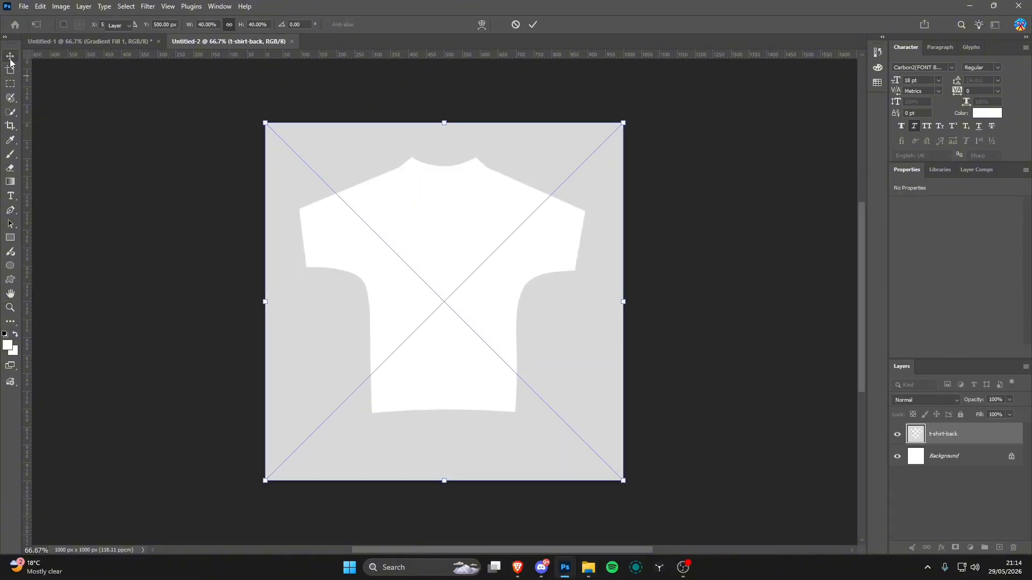
pyautogui.click(9, 61)
# - Place VRFS Kit Back.png from the VRFS Kit Stuff folder over the back shirt template
pyautogui.click(589, 567)
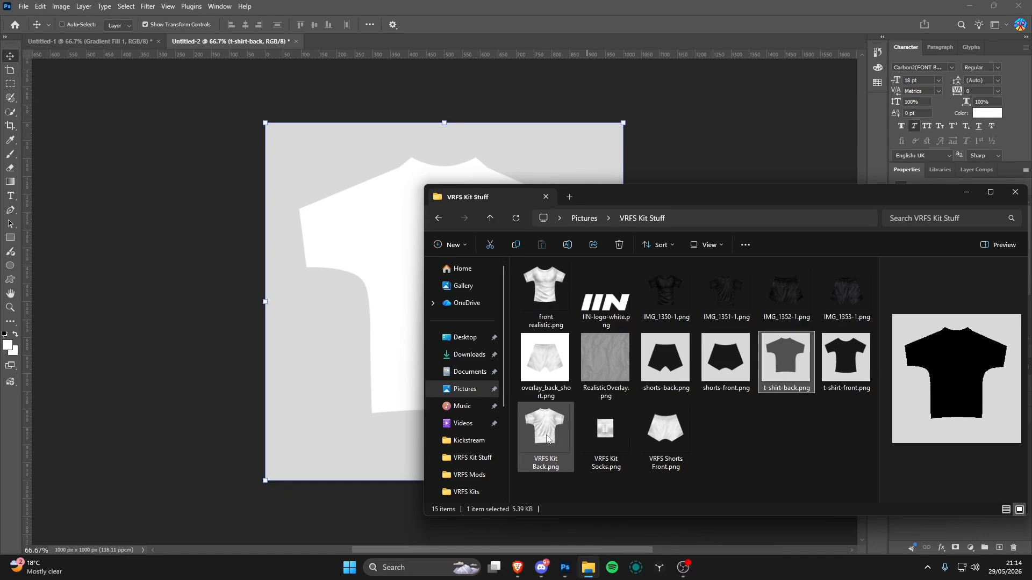
pyautogui.moveTo(547, 439); pyautogui.dragTo(241, 364)
pyautogui.click(11, 55)
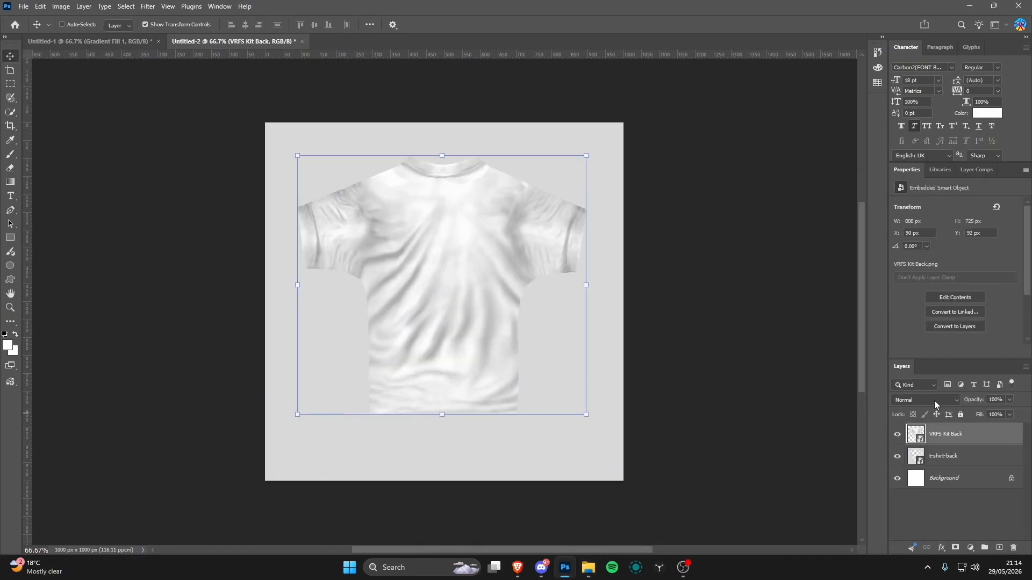
# - Move the t-shirt-back layer above VRFS Kit Back and set the VRFS Kit Back layer's blend mode to Multiply
pyautogui.click(951, 465)
pyautogui.moveTo(952, 463); pyautogui.dragTo(949, 421)
pyautogui.click(939, 462)
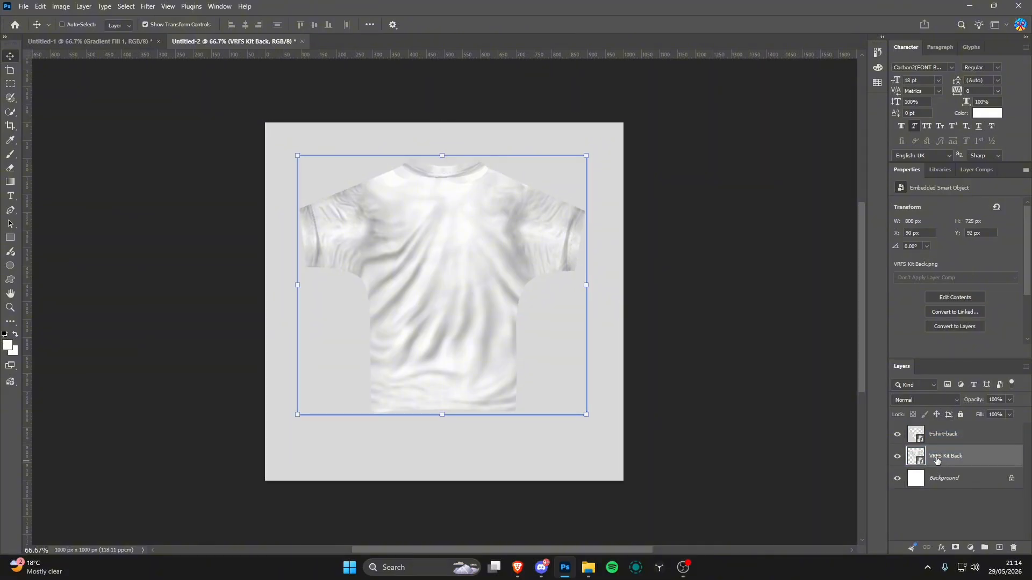
pyautogui.click(944, 433)
pyautogui.click(925, 400)
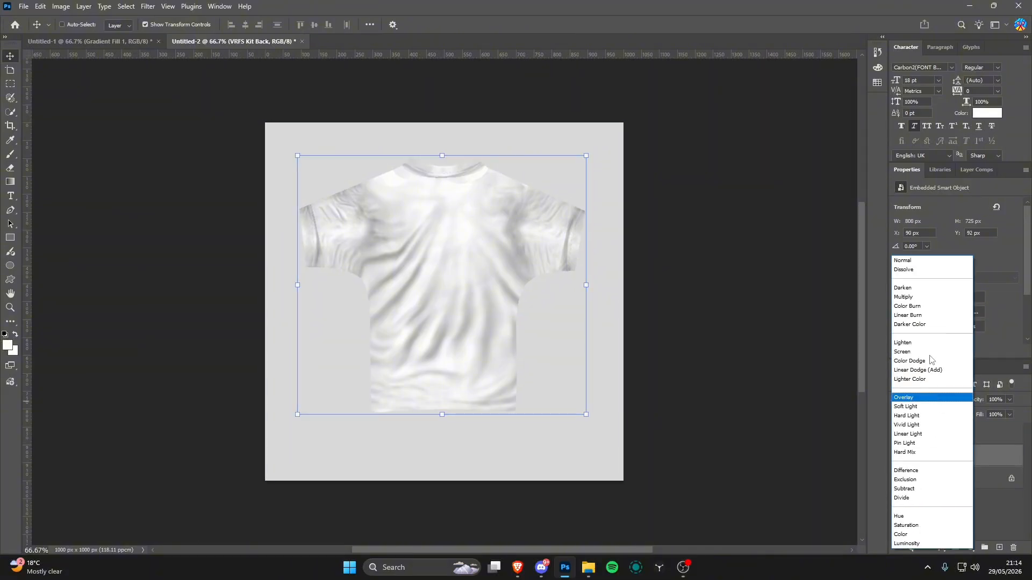
pyautogui.click(919, 300)
# - Copy the Color Fill 1 and Gradient Fill 1 layers from Untitled-1 into Untitled-2, stacking them below VRFS Kit Back with the gradient above the blue
pyautogui.click(114, 41)
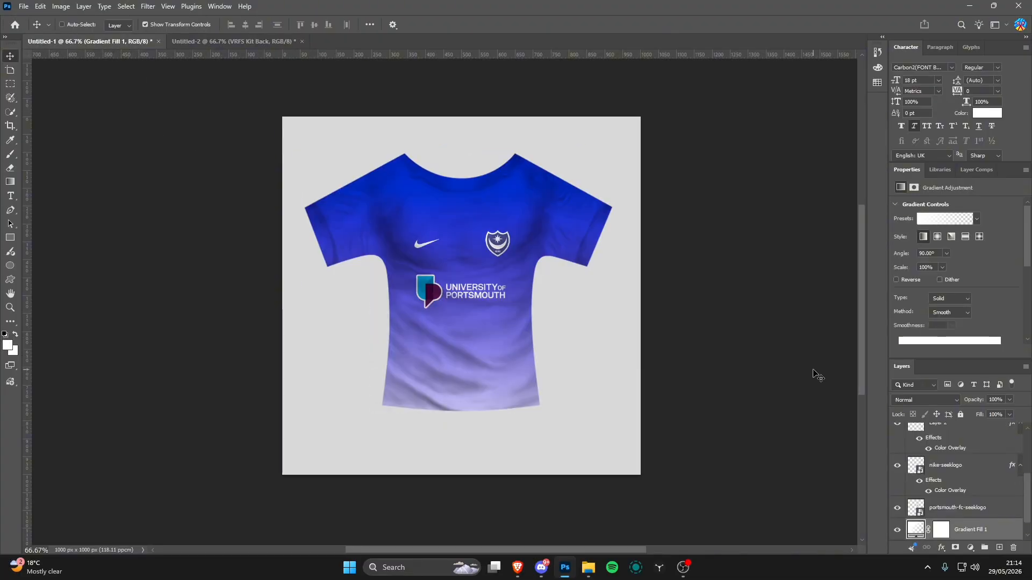
pyautogui.scroll(-1, 975, 524)
pyautogui.moveTo(982, 534); pyautogui.dragTo(496, 350)
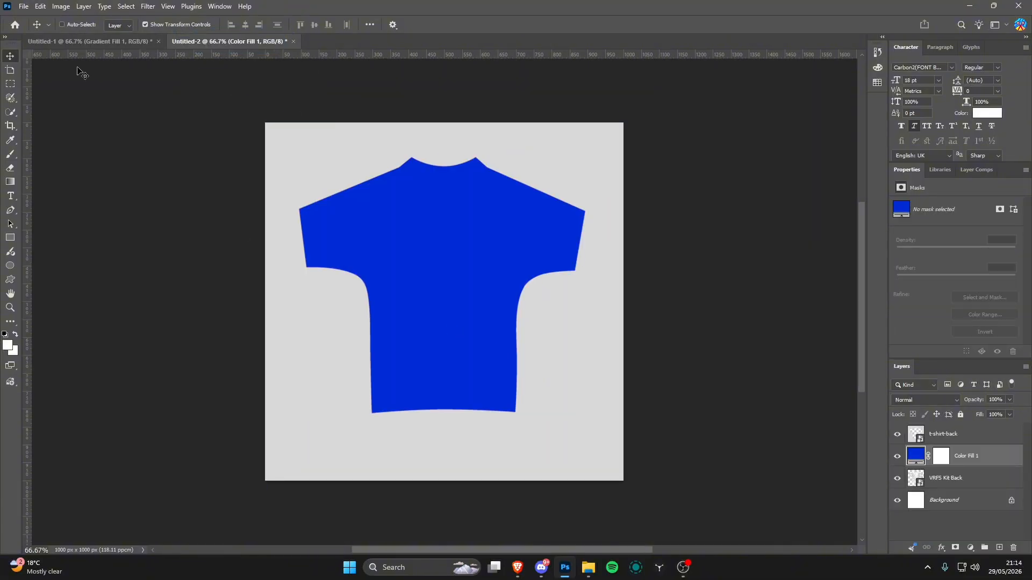
pyautogui.moveTo(987, 454); pyautogui.dragTo(984, 488)
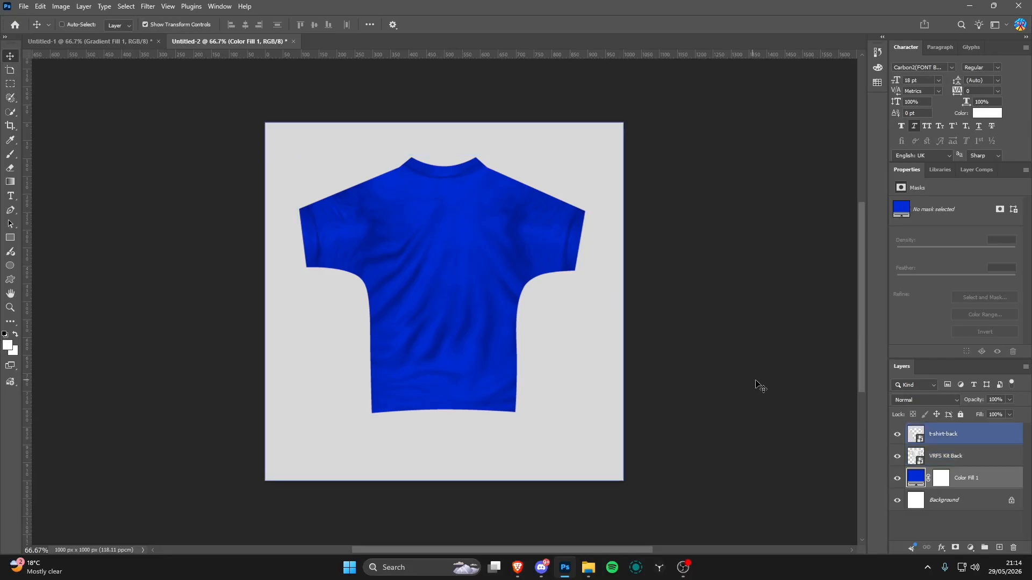
pyautogui.click(122, 38)
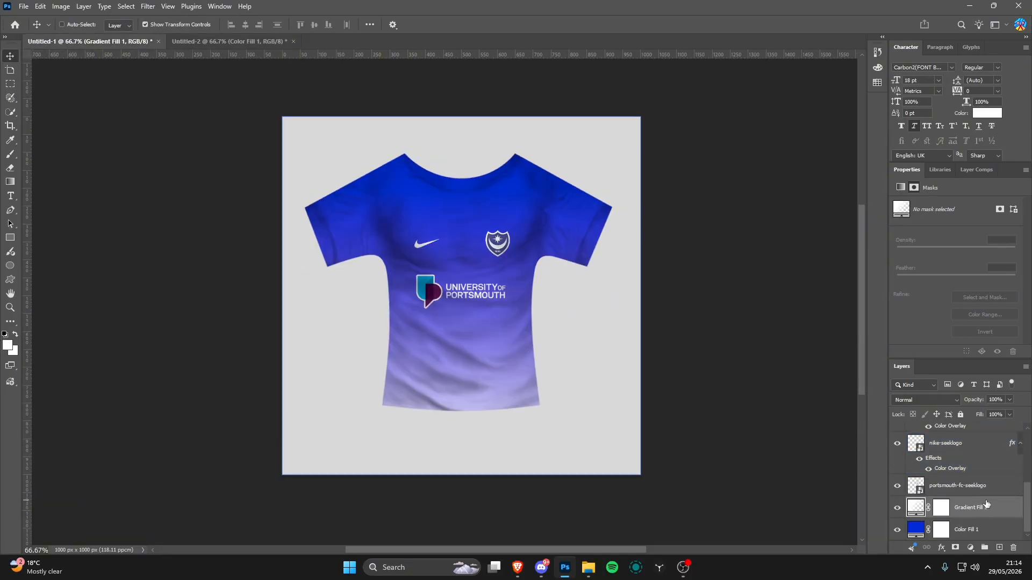
pyautogui.moveTo(983, 507); pyautogui.dragTo(500, 288)
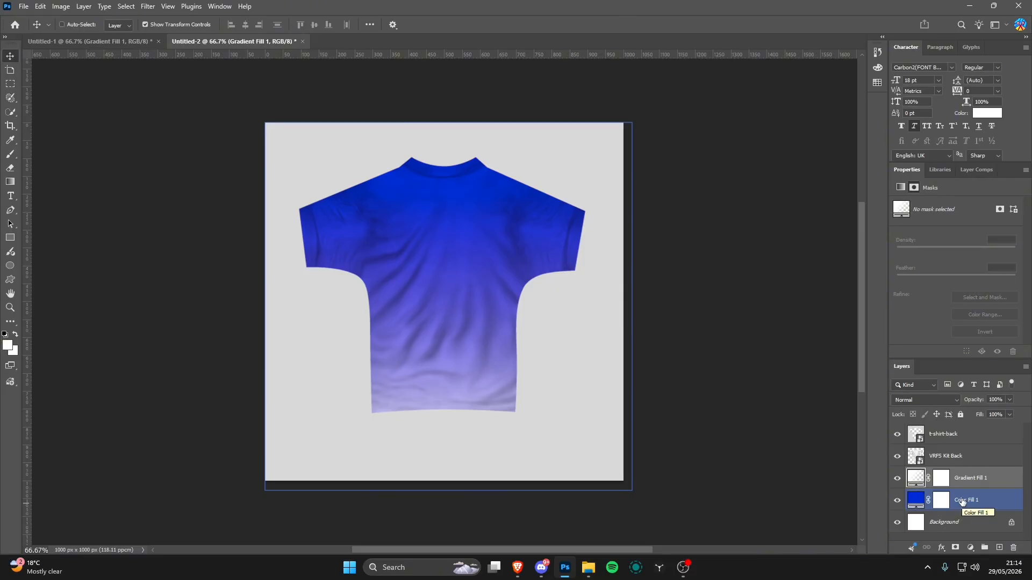
# - Switch to the Brave browser, search Google Images for "aura.com" and open the black Aura logo from Trustpilot Reviews
pyautogui.click(518, 567)
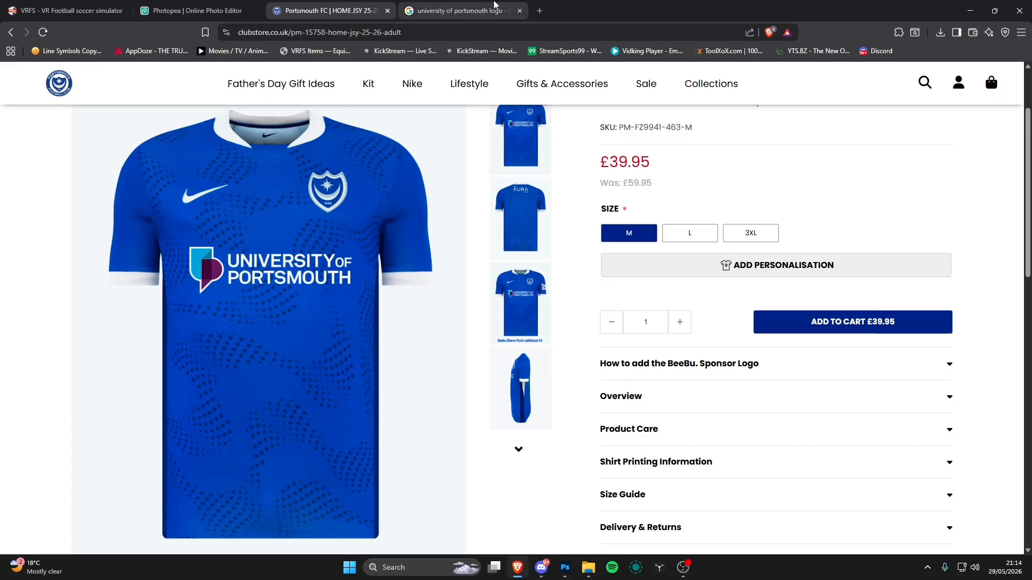
pyautogui.click(430, 10)
pyautogui.click(487, 86)
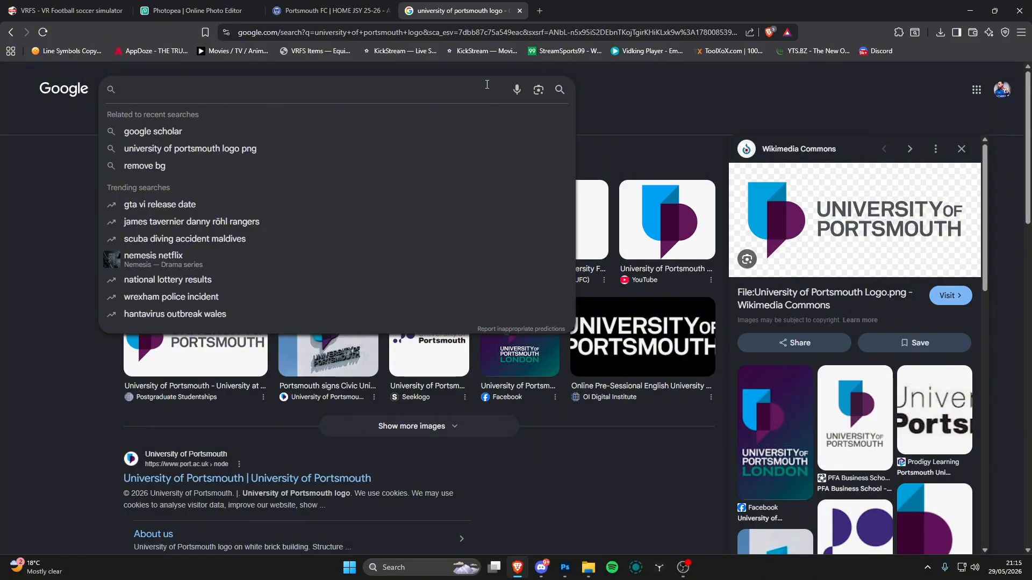
pyautogui.write('aur')
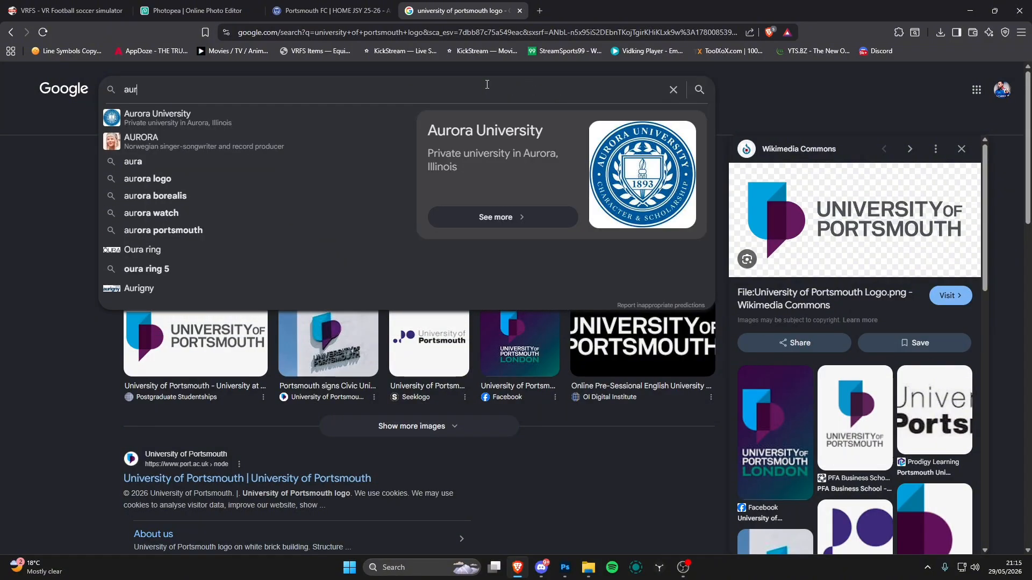
pyautogui.write('a.com')
pyautogui.press('Return')
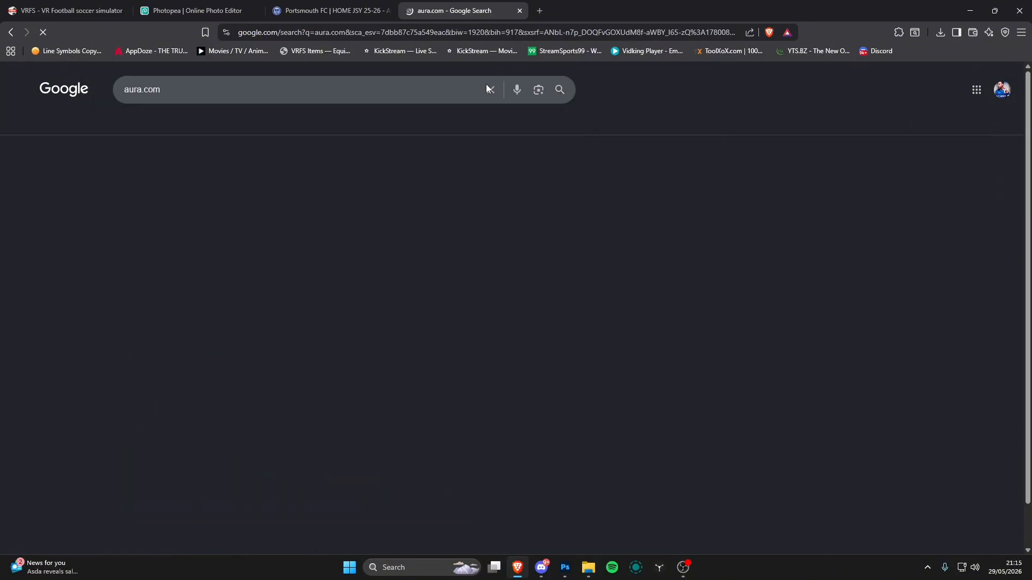
pyautogui.click(243, 124)
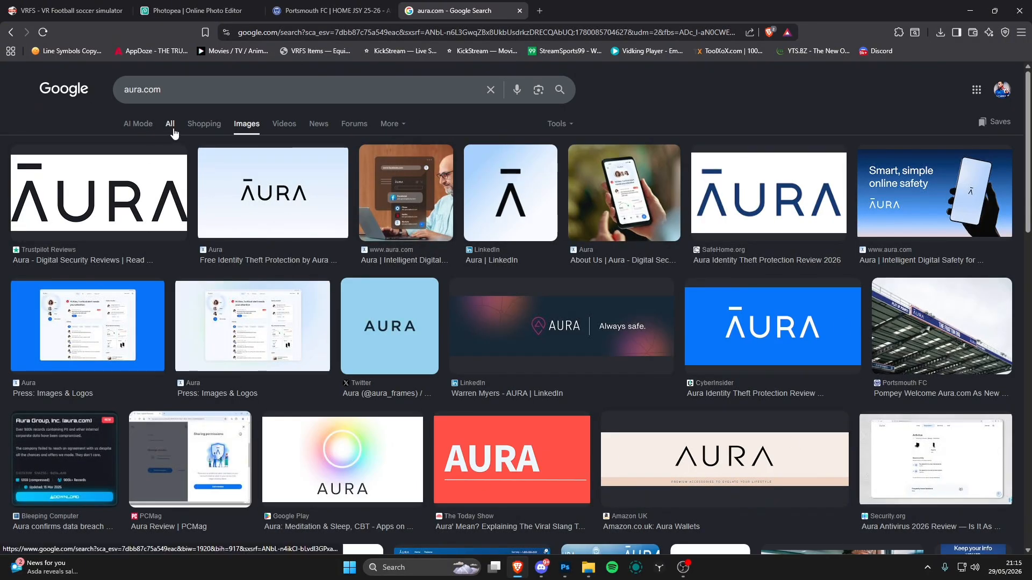
pyautogui.click(133, 186)
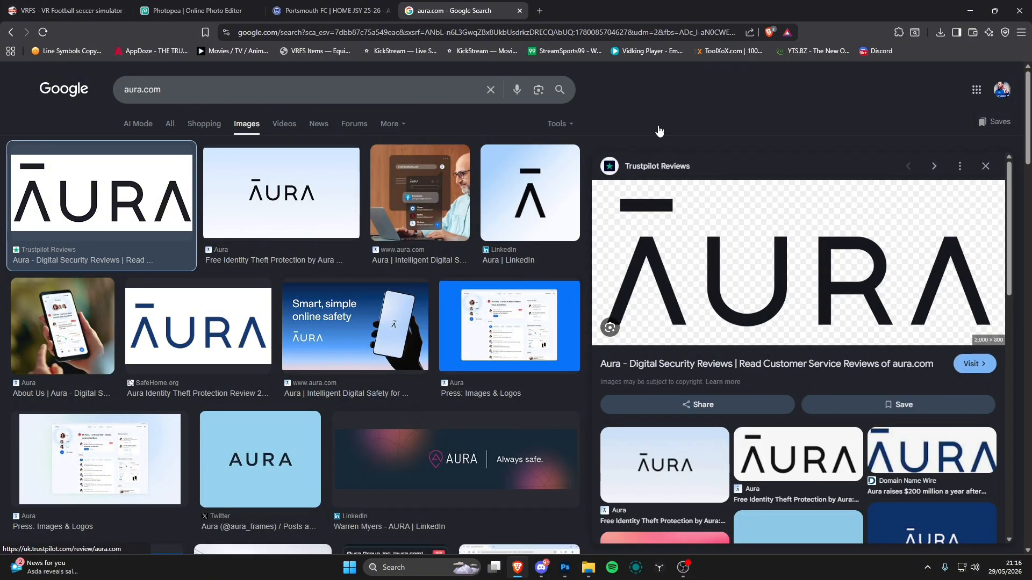
# - Examine the sponsor on the back of the Portsmouth home shirt in the club store, and return to the aura.com image results
pyautogui.click(331, 11)
pyautogui.click(534, 237)
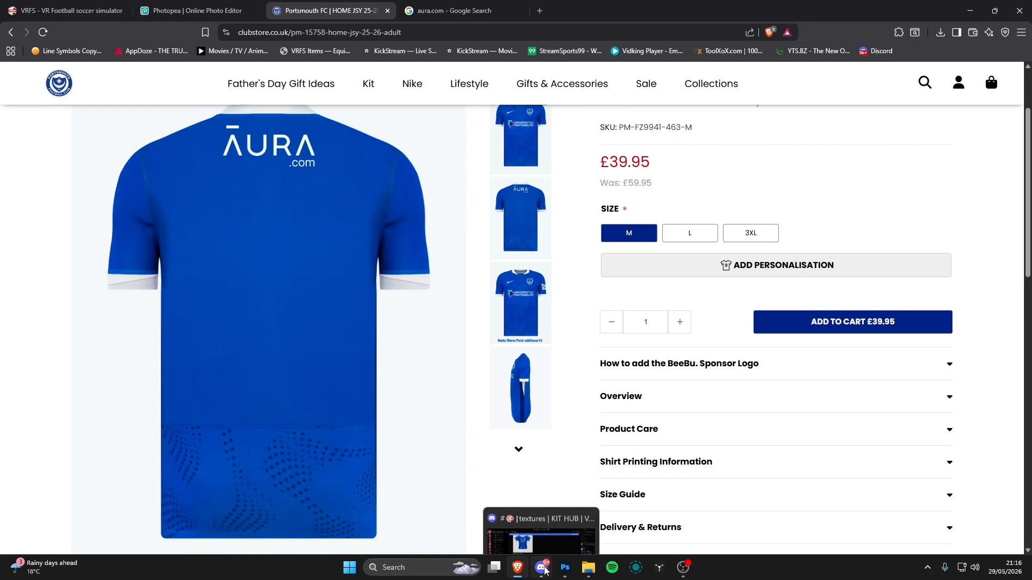
pyautogui.hotkey('ctrl', 'Tab')
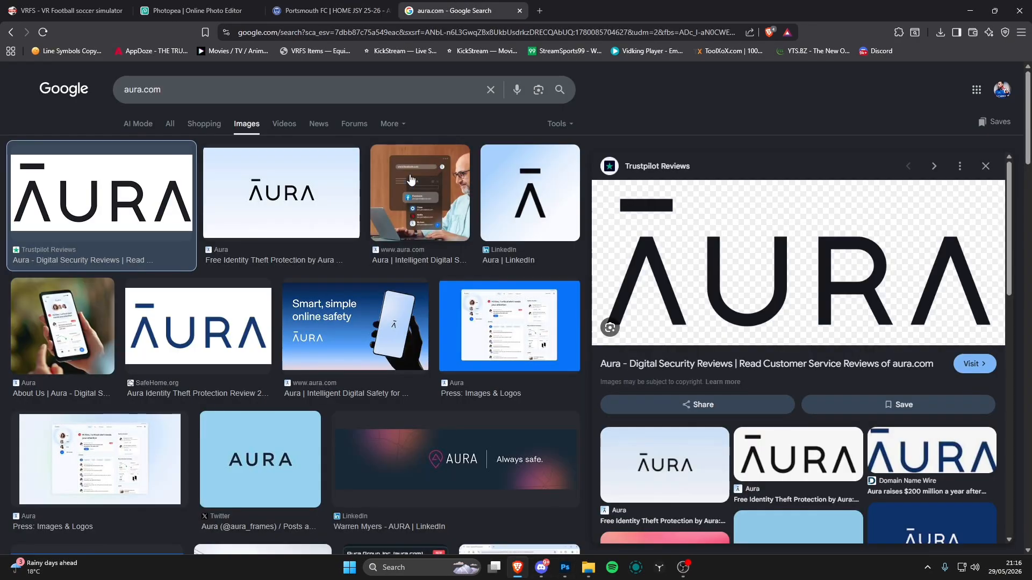
# - Save the black Aura logo image as 0x0.png in the Downloads folder
pyautogui.rightClick(694, 245)
pyautogui.click(754, 419)
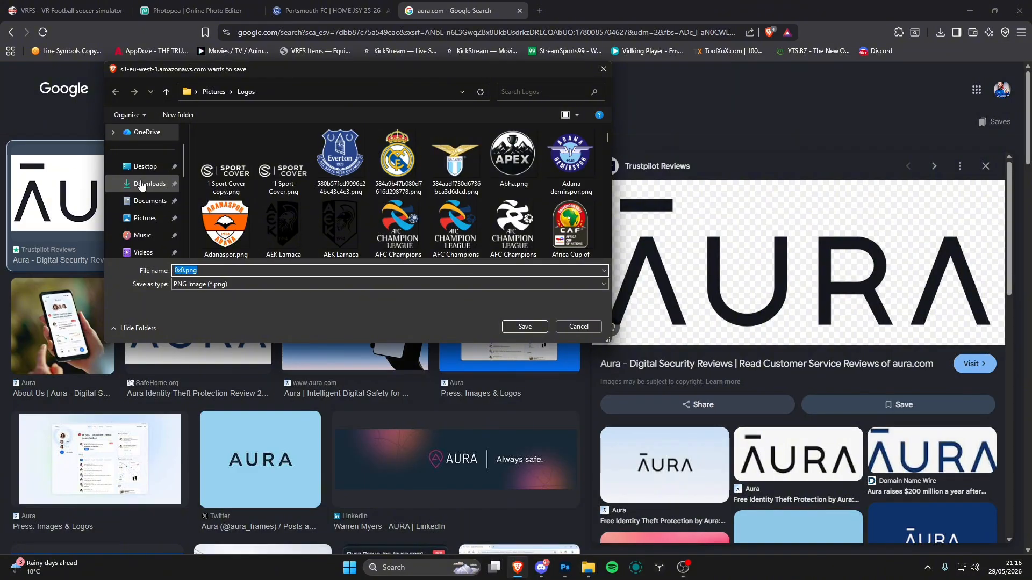
pyautogui.click(142, 185)
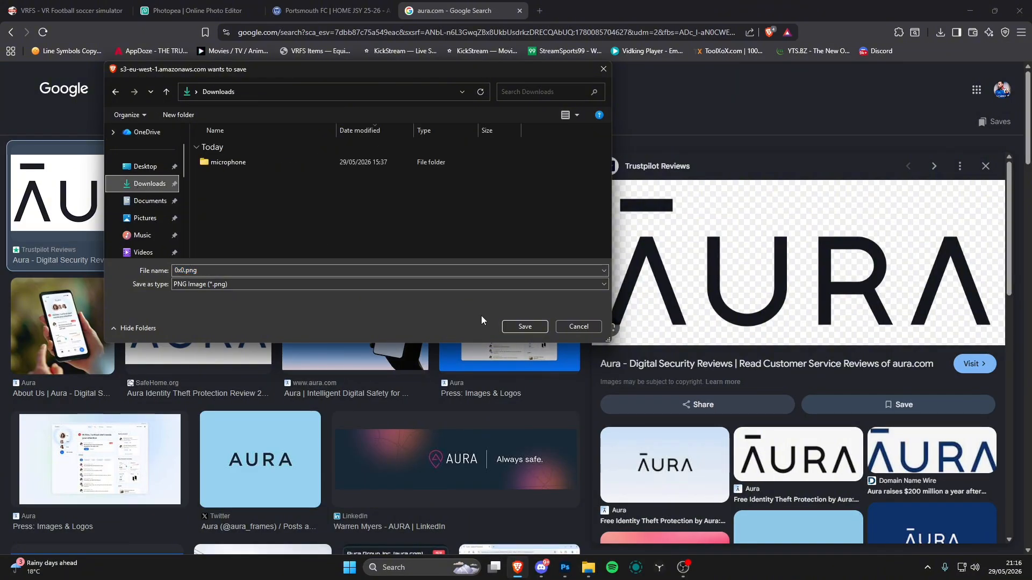
pyautogui.click(524, 326)
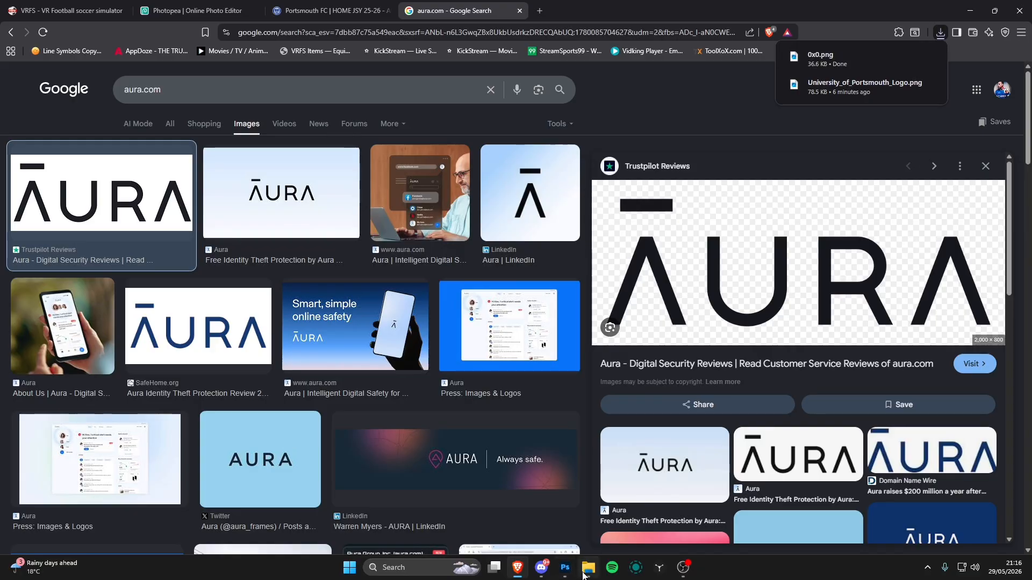
# - Switch to File Explorer and place 0x0.png from Downloads into the Untitled-2 document in Photoshop
pyautogui.click(585, 575)
pyautogui.click(573, 573)
pyautogui.click(582, 574)
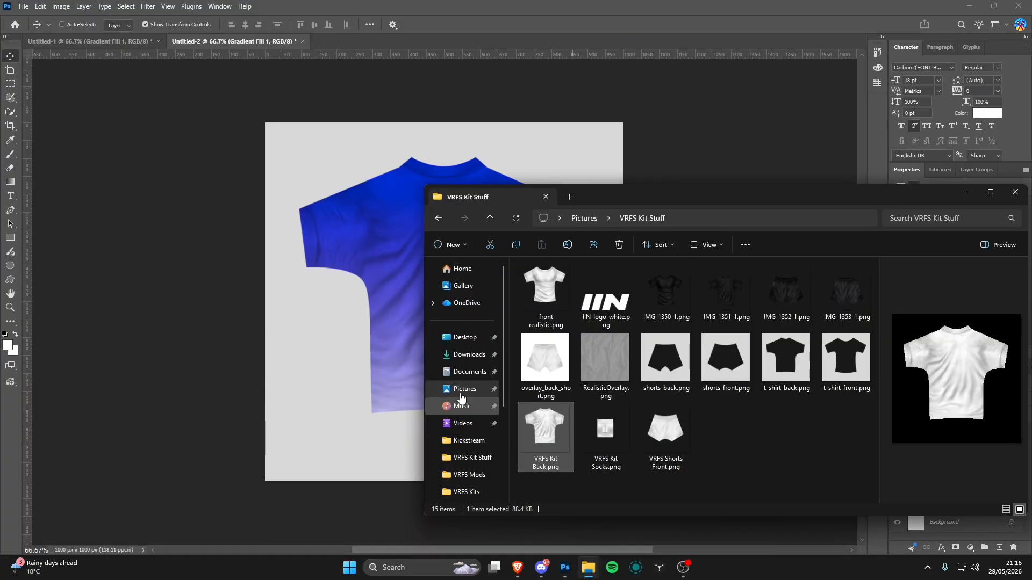
pyautogui.click(467, 354)
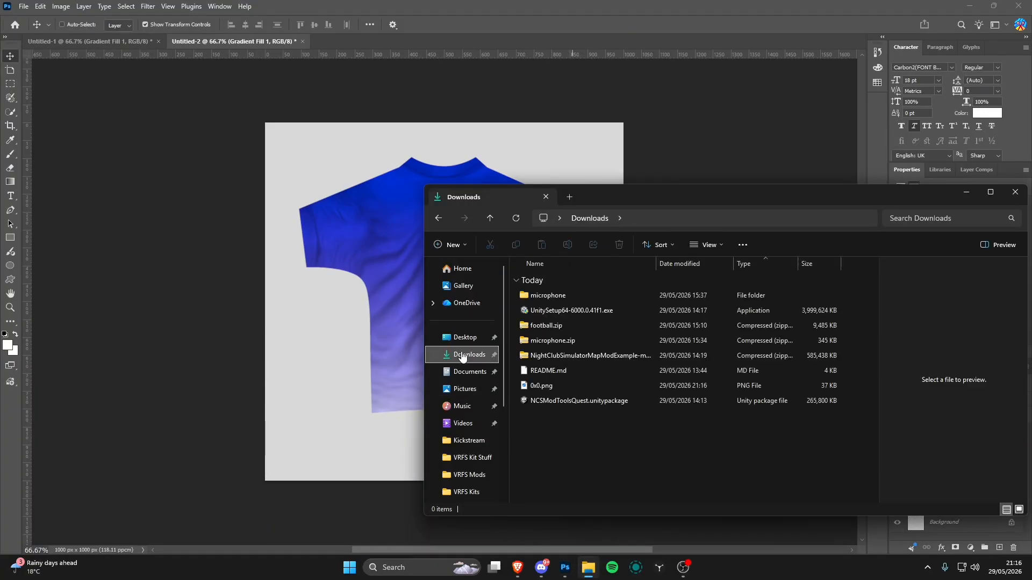
pyautogui.click(559, 389)
pyautogui.moveTo(568, 394); pyautogui.dragTo(253, 352)
# - Scale the Aura logo down to about 172 px wide and centre it just above the shirt back's lower hem
pyautogui.scroll(3, 487, 371)
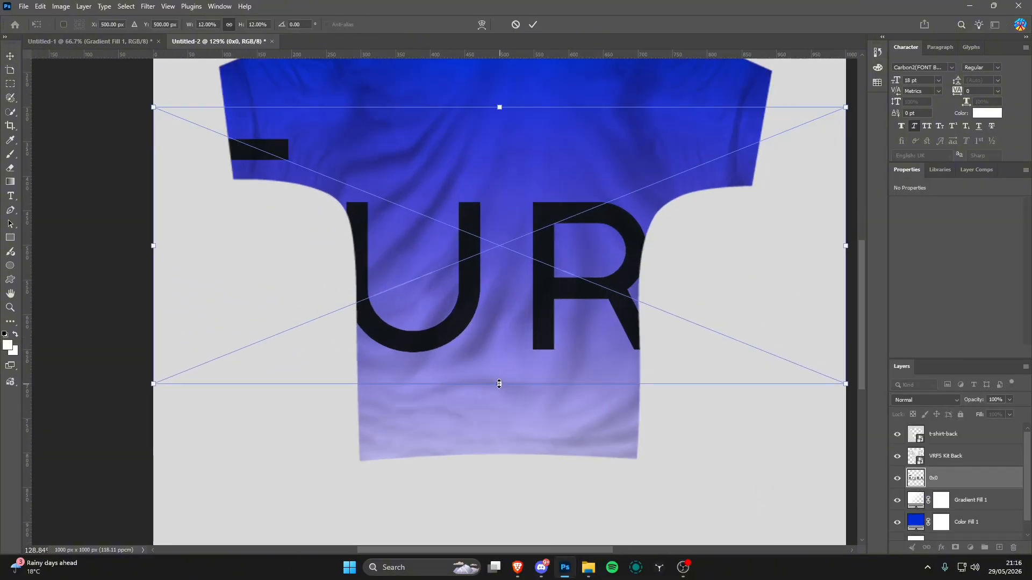
pyautogui.moveTo(500, 384); pyautogui.dragTo(509, 124)
pyautogui.scroll(-3, 505, 160)
pyautogui.scroll(-3, 509, 124)
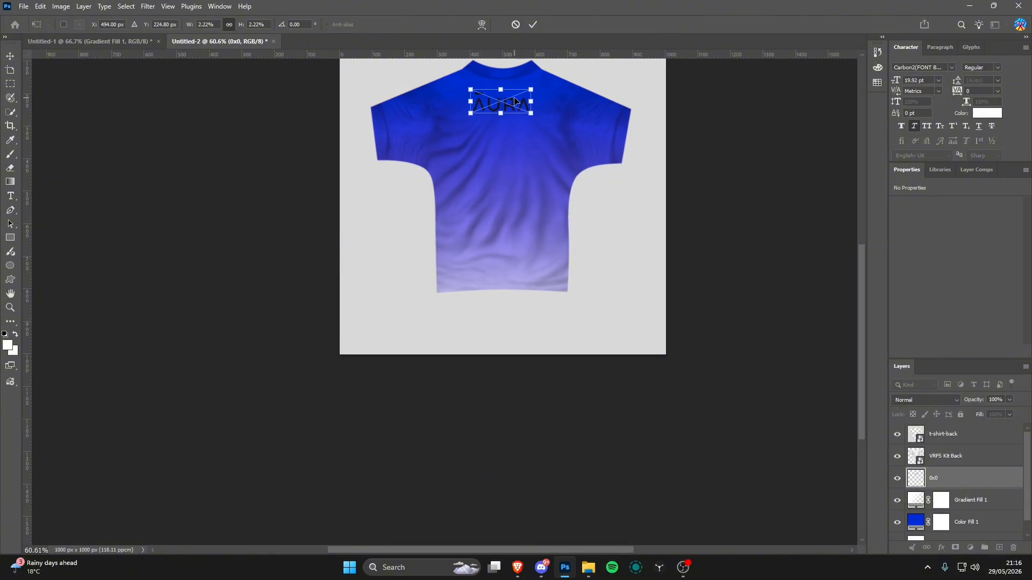
pyautogui.moveTo(514, 101); pyautogui.dragTo(558, 292)
pyautogui.click(9, 308)
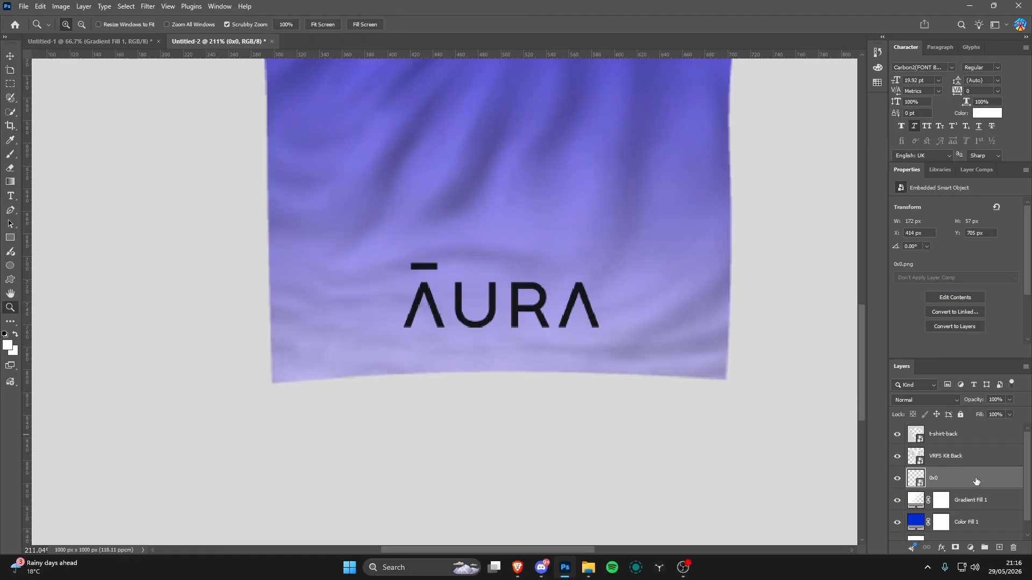
pyautogui.moveTo(491, 222); pyautogui.dragTo(488, 246)
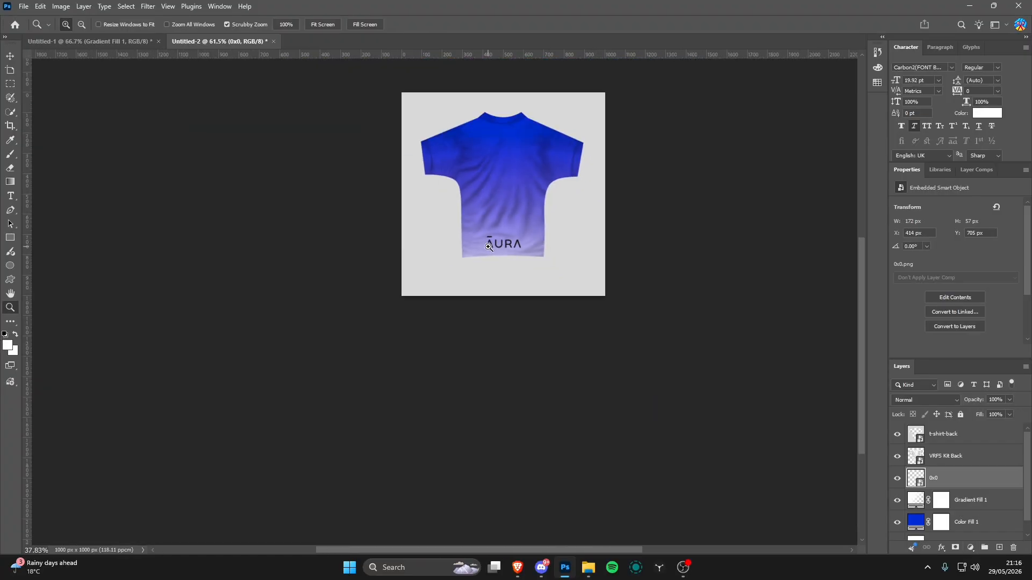
pyautogui.moveTo(485, 180); pyautogui.dragTo(22, 90)
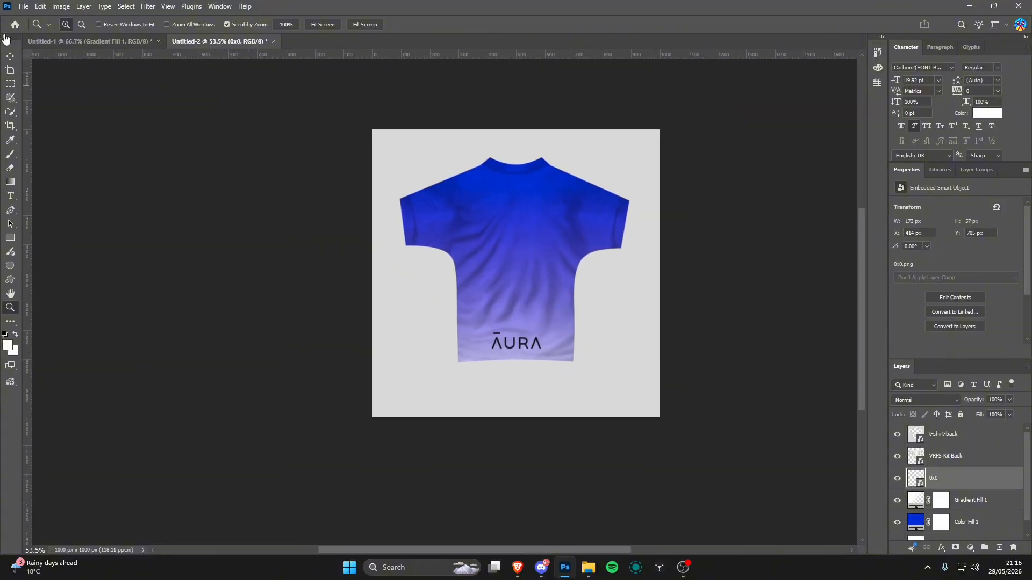
# - Quick-export the shirt back as a PNG named "tut kit back" in the VRFS Kits folder
pyautogui.click(9, 55)
pyautogui.click(23, 6)
pyautogui.moveTo(108, 194)
pyautogui.click(215, 195)
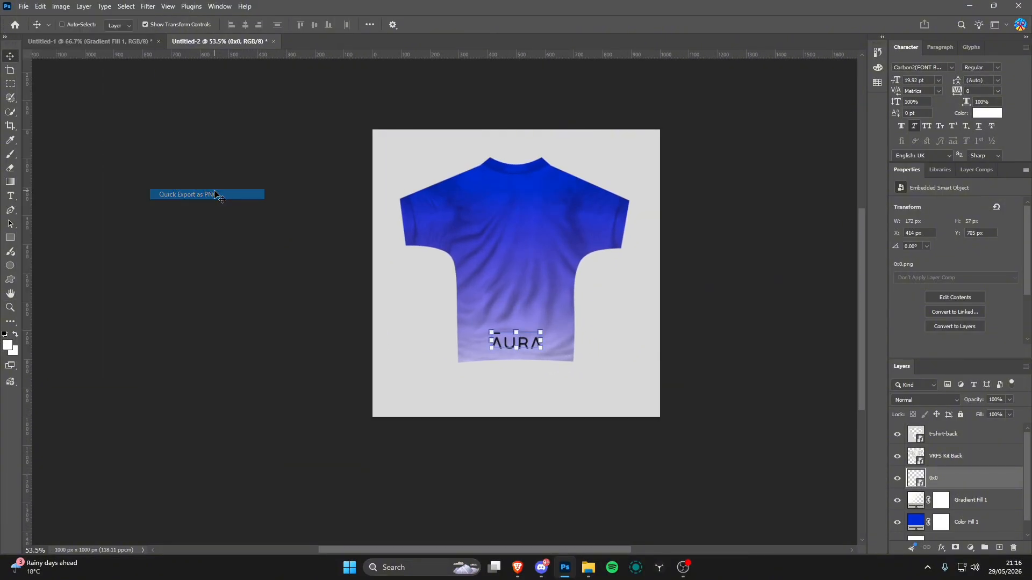
pyautogui.write('K')
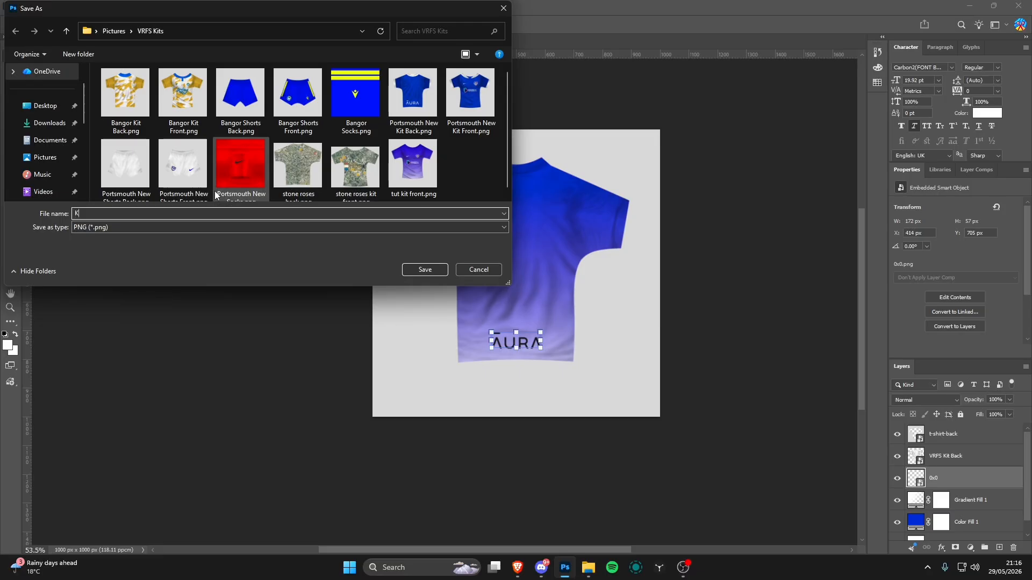
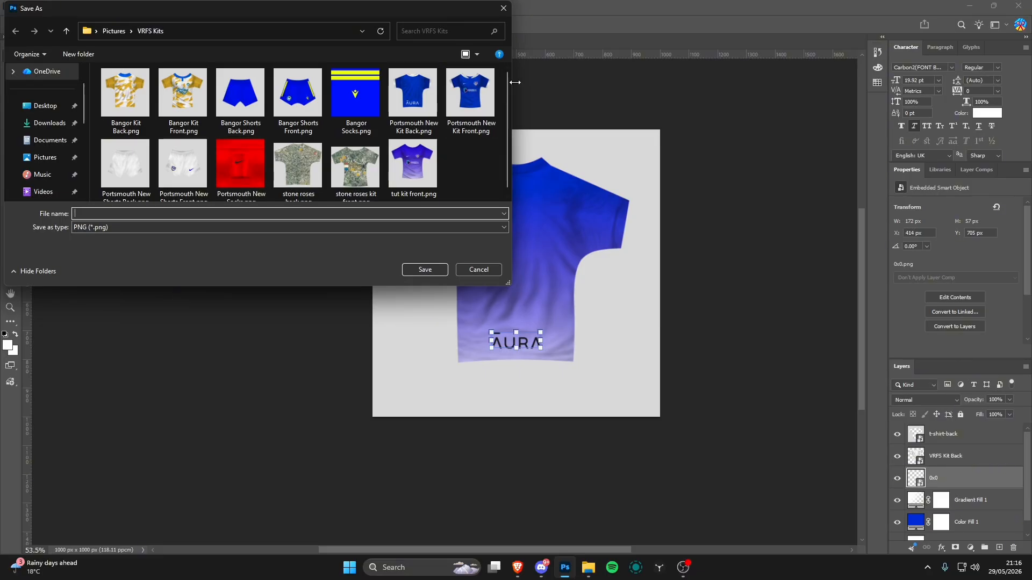
pyautogui.write('tut k')
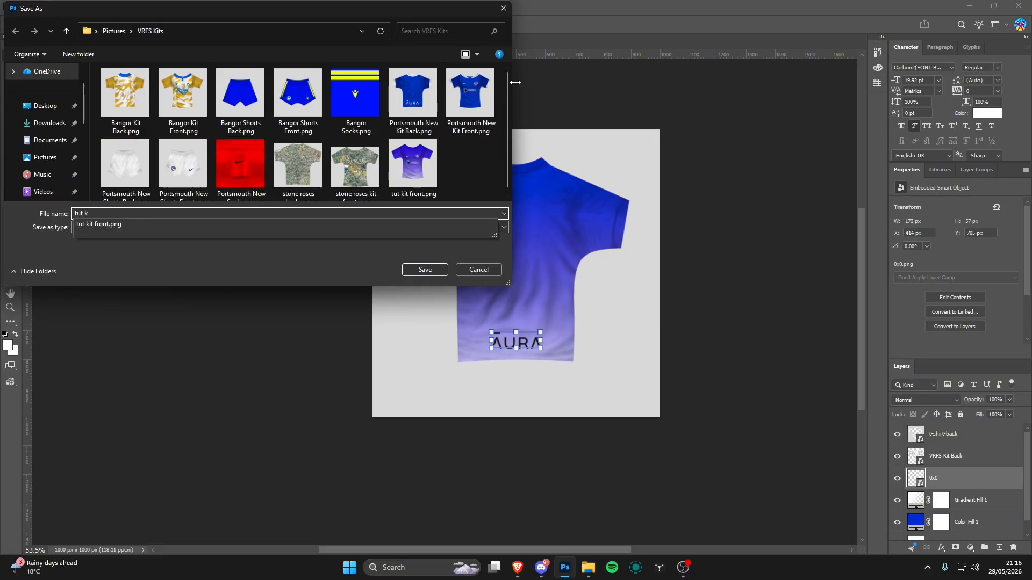
pyautogui.write('it bac')
pyautogui.press('Return')
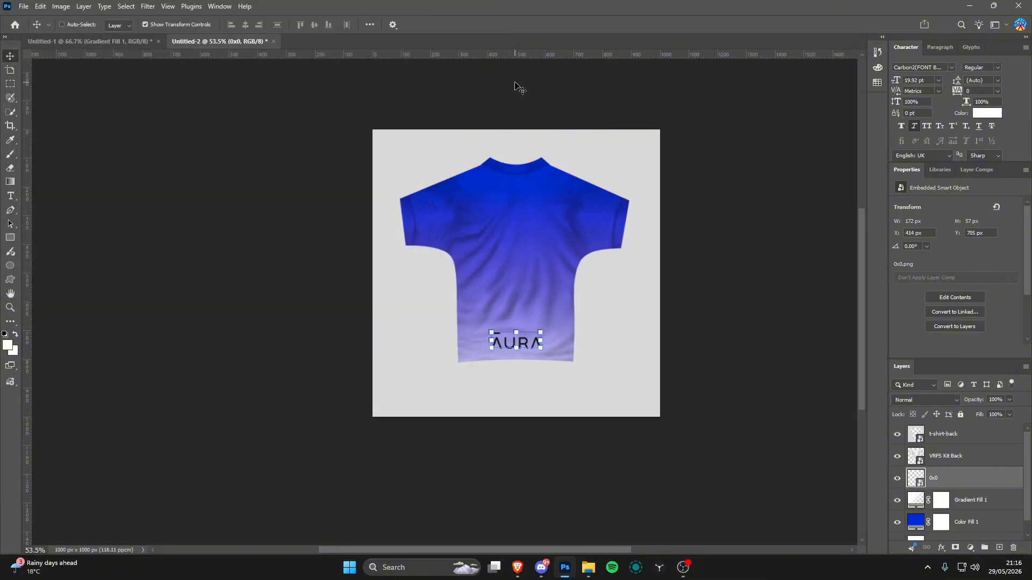
# - Create a new 1000 x 1000 px RGB document with a white background
pyautogui.click(20, 6)
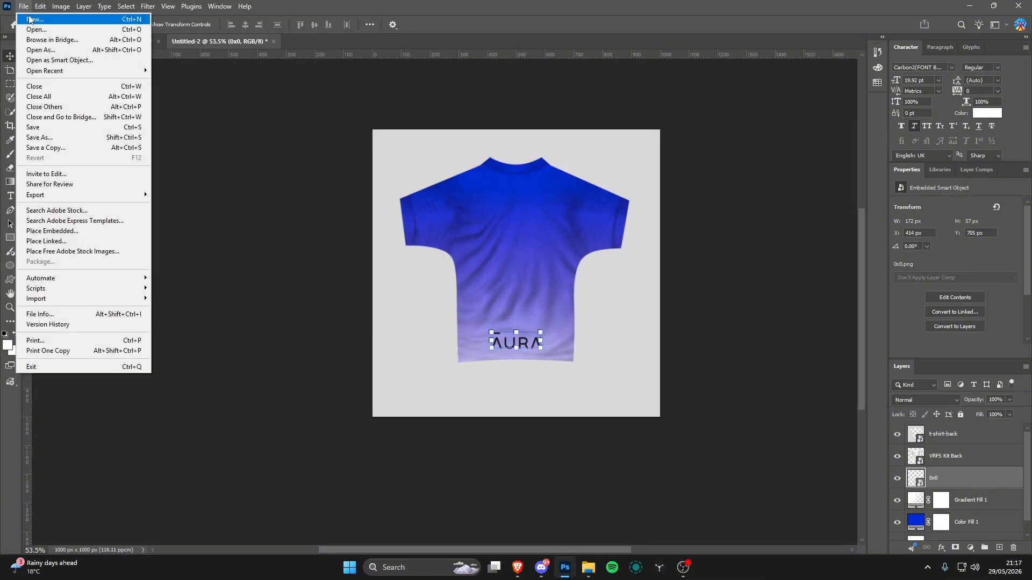
pyautogui.click(50, 22)
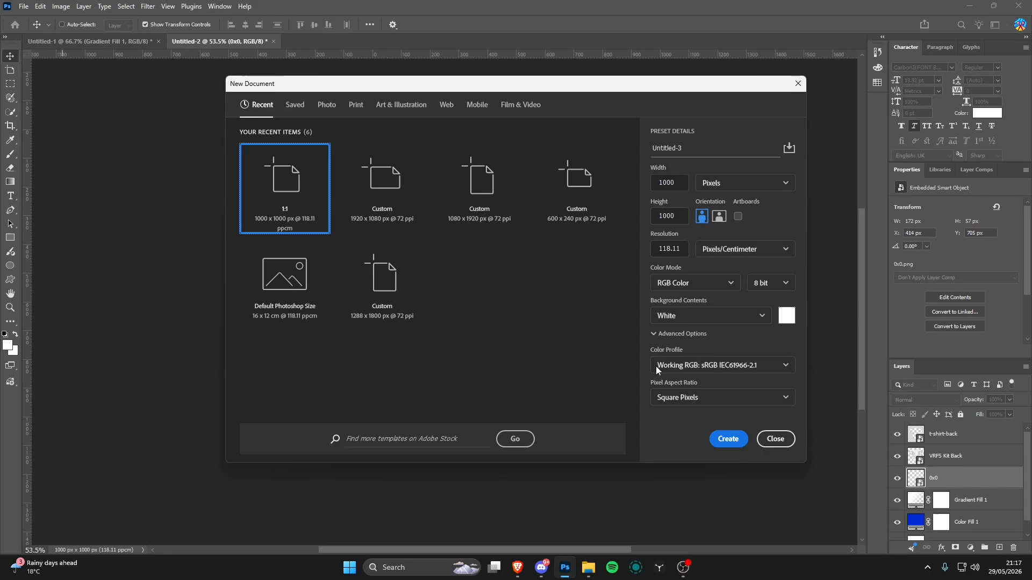
pyautogui.click(729, 439)
# - Place shorts-front.png from the VRFS Kit Stuff folder into Untitled-3 at full canvas size
pyautogui.click(589, 568)
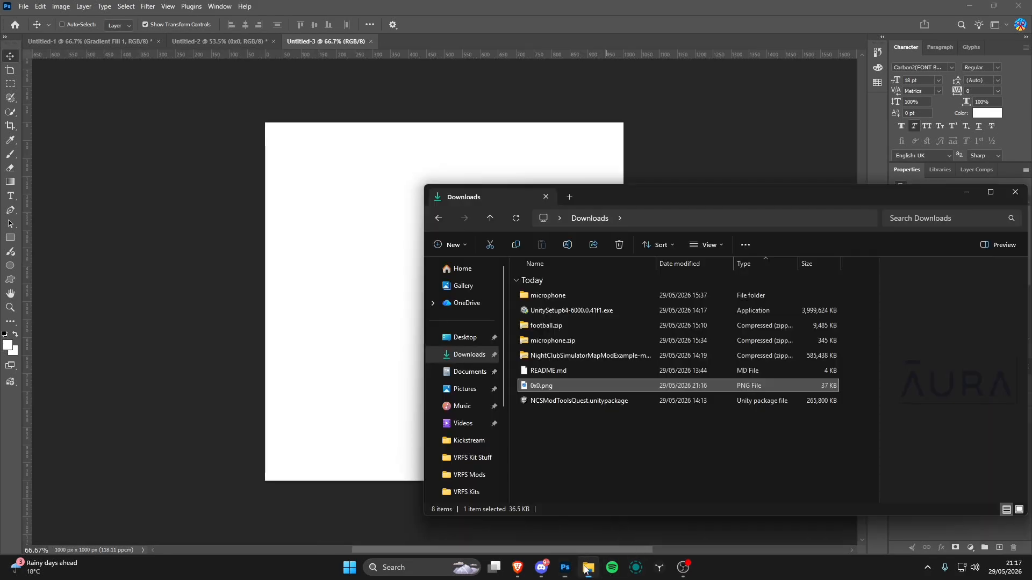
pyautogui.click(460, 389)
pyautogui.doubleClick(834, 379)
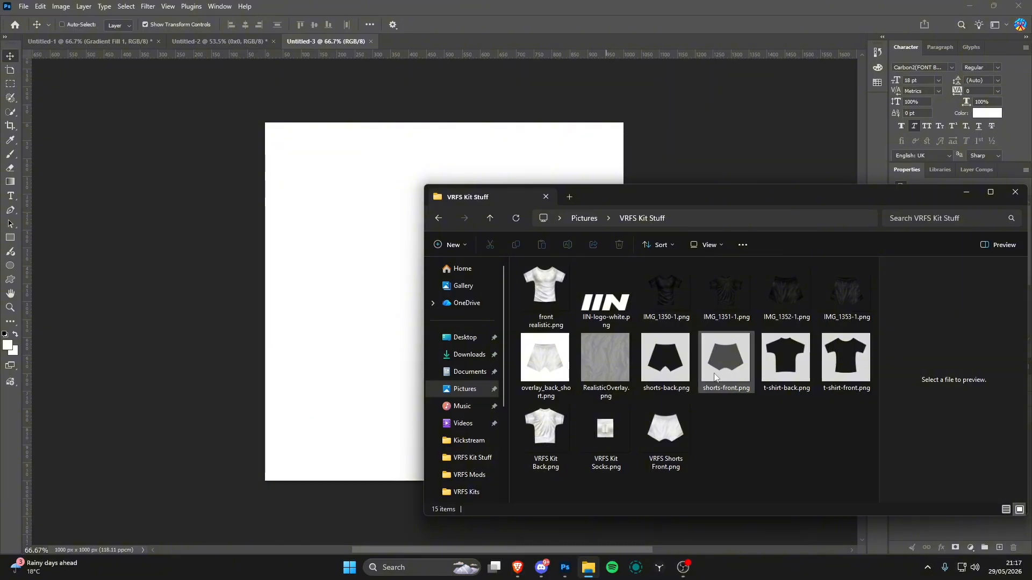
pyautogui.moveTo(672, 369); pyautogui.dragTo(297, 253)
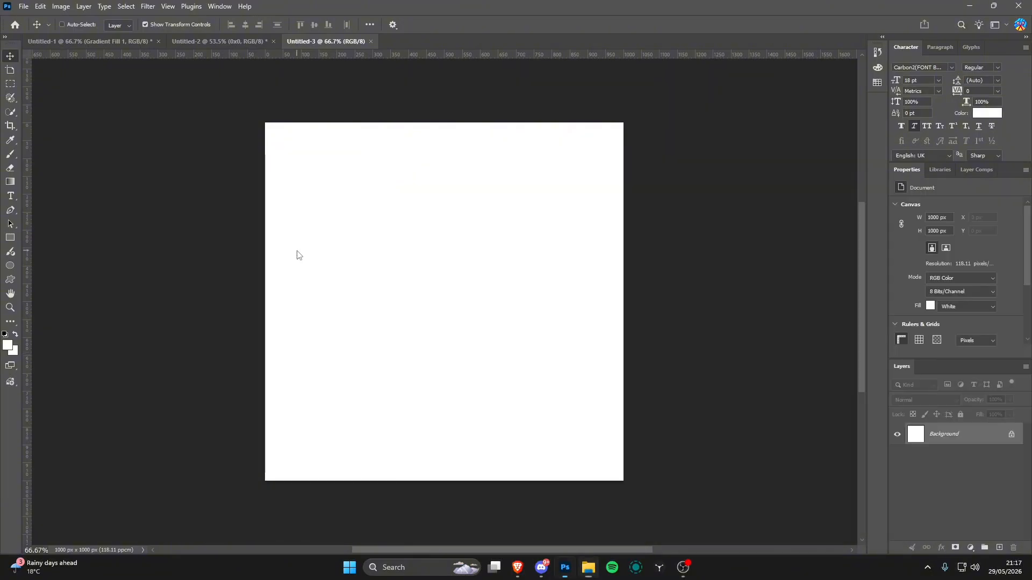
pyautogui.press('Return')
pyautogui.click(6, 308)
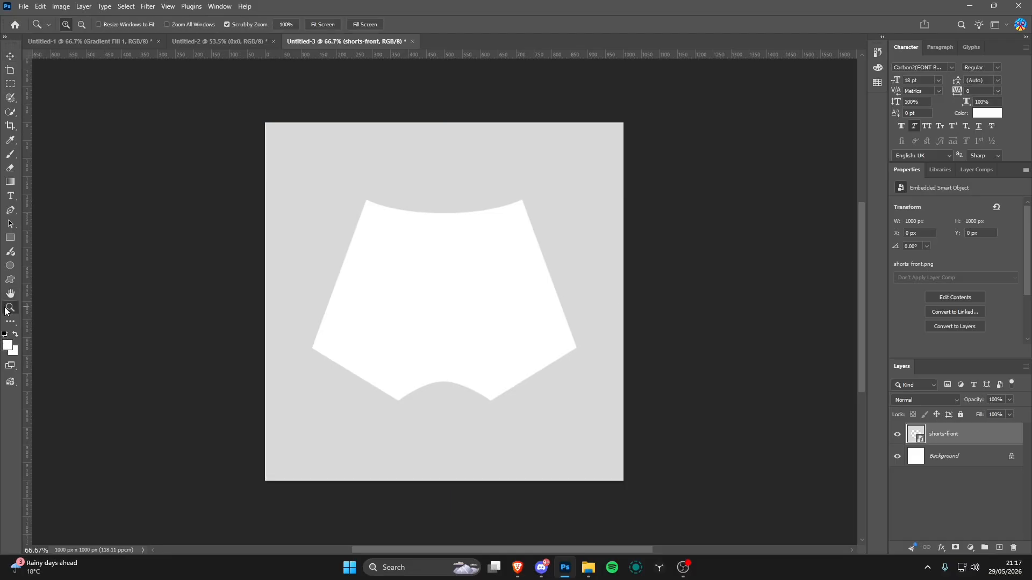
pyautogui.click(428, 270)
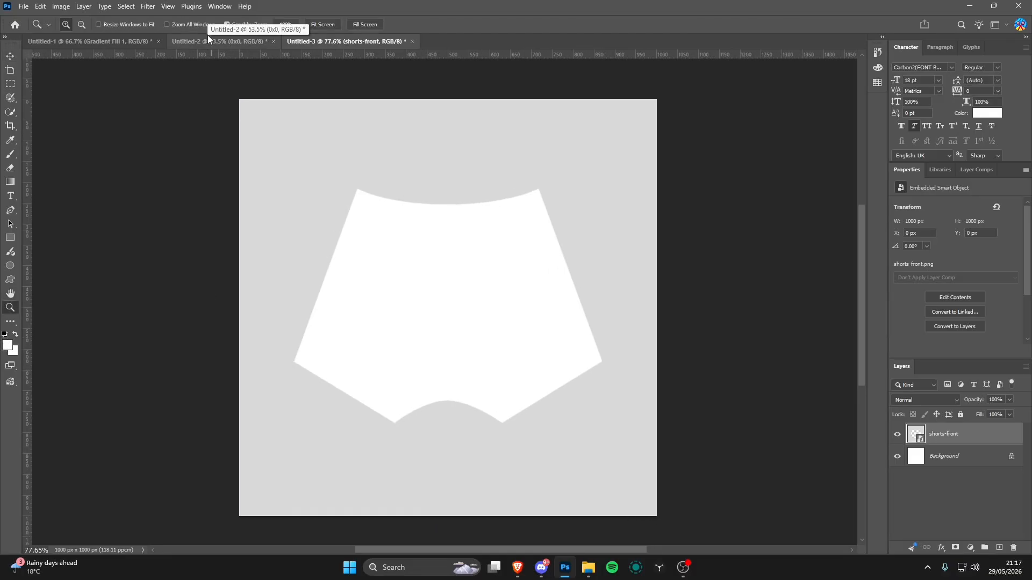
# - Place VRFS Shorts Front.png from the VRFS Kit Stuff folder over the shorts template
pyautogui.click(588, 568)
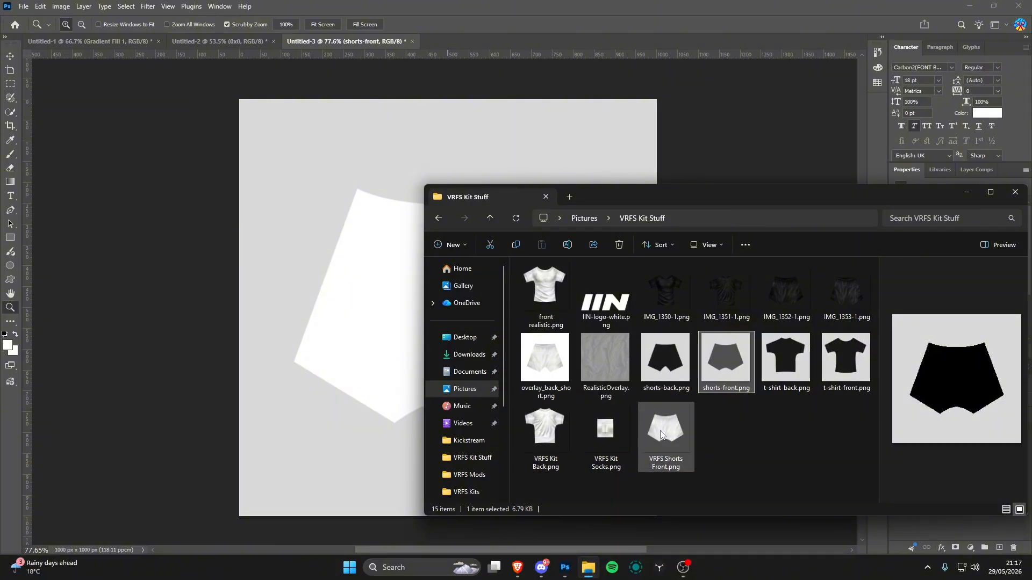
pyautogui.moveTo(666, 433); pyautogui.dragTo(225, 331)
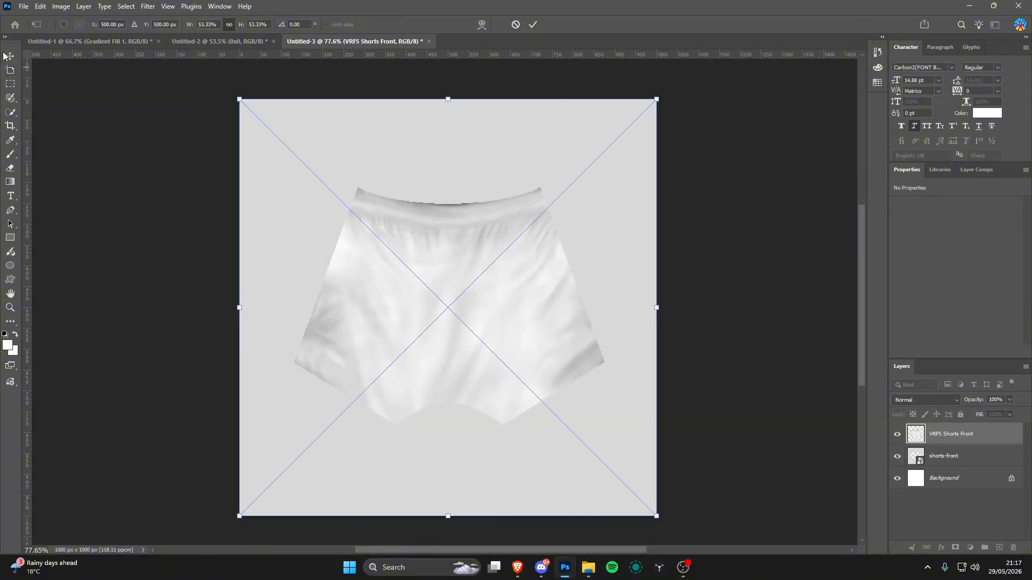
pyautogui.press('Return')
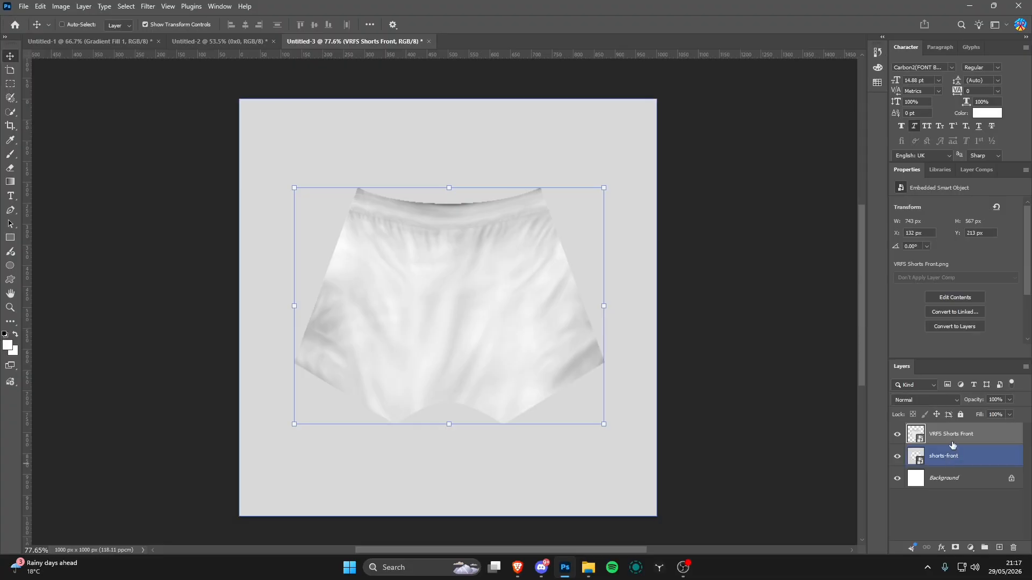
# - Move the VRFS Shorts Front layer below shorts-front and set its blend mode to Multiply
pyautogui.moveTo(952, 434); pyautogui.dragTo(949, 460)
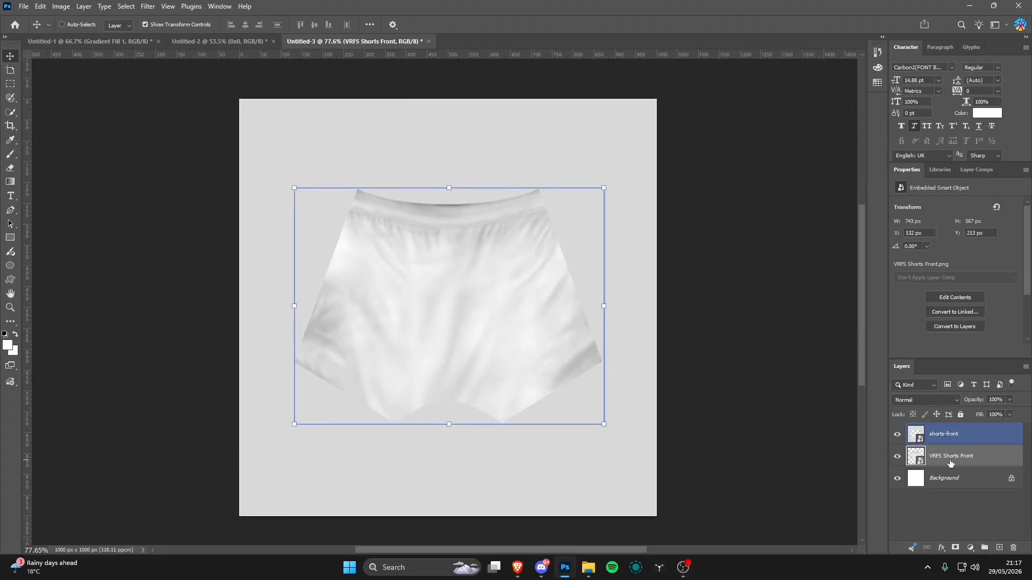
pyautogui.click(926, 400)
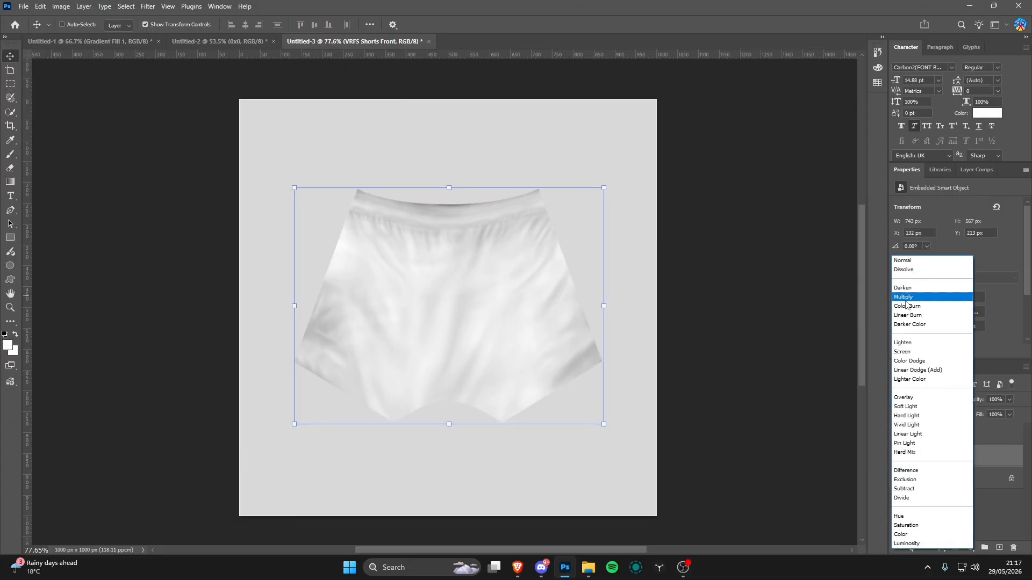
pyautogui.click(905, 299)
pyautogui.click(11, 308)
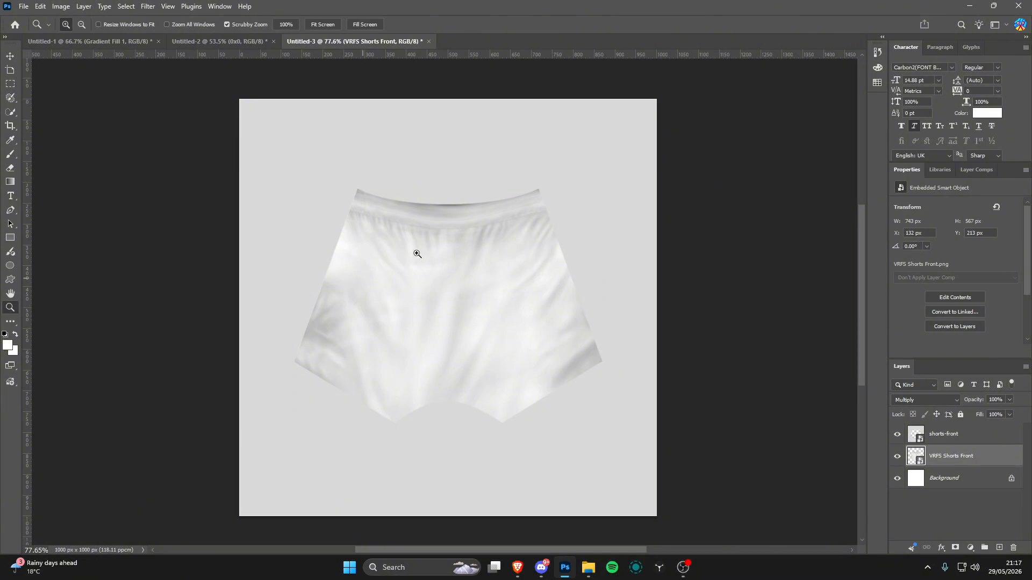
pyautogui.click(522, 369)
# - Search the Pictures folder for "portsmouth" and place portsmouth-fc-seeklogo.png into the shorts document
pyautogui.click(591, 573)
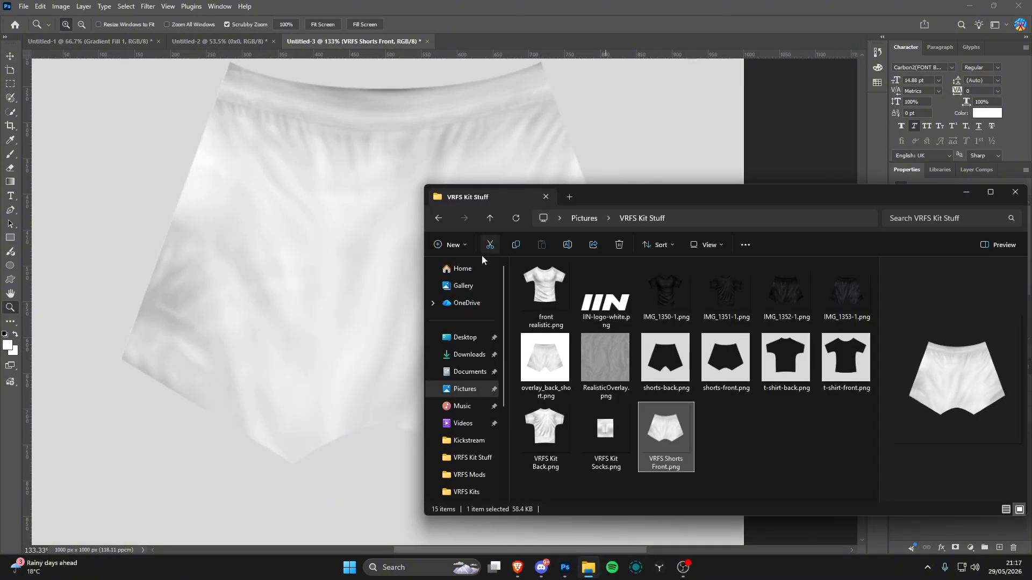
pyautogui.click(464, 388)
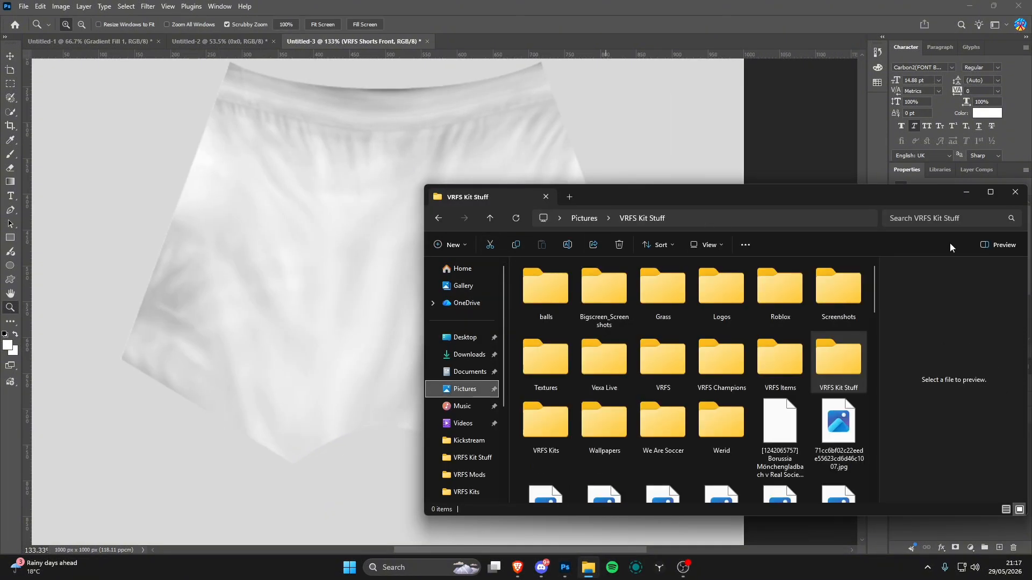
pyautogui.click(964, 218)
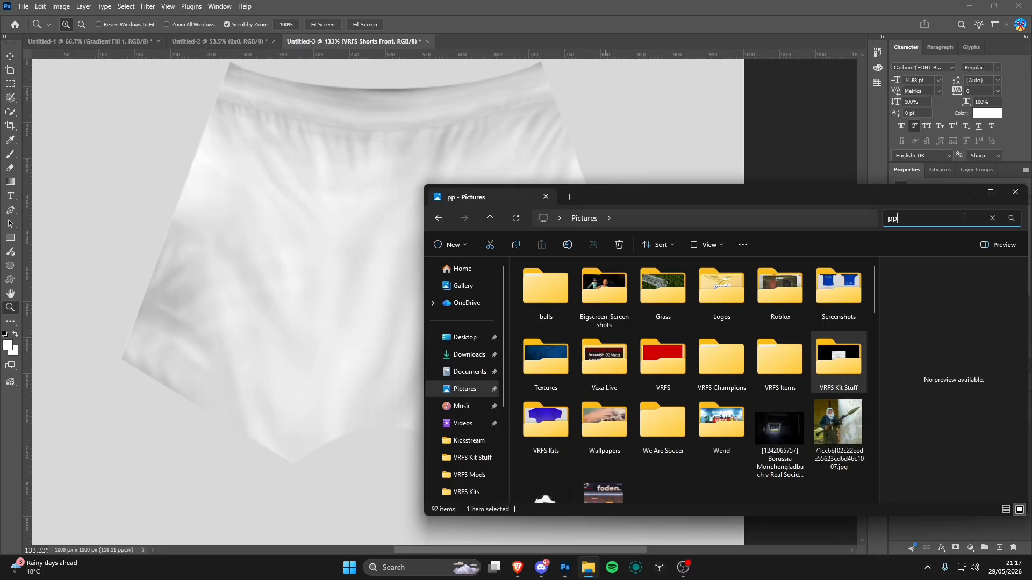
pyautogui.write('portsmouth')
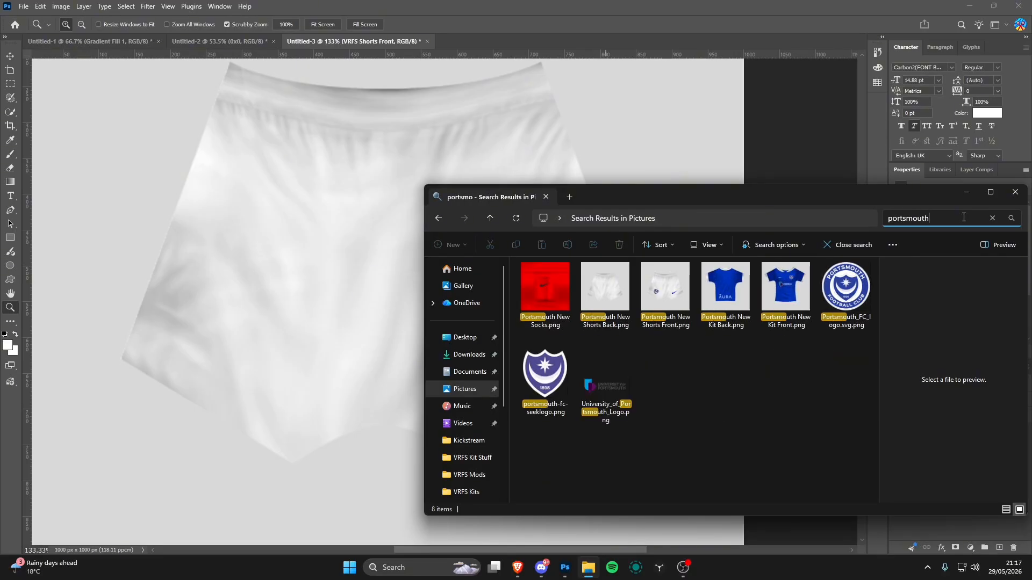
pyautogui.moveTo(605, 376); pyautogui.dragTo(224, 302)
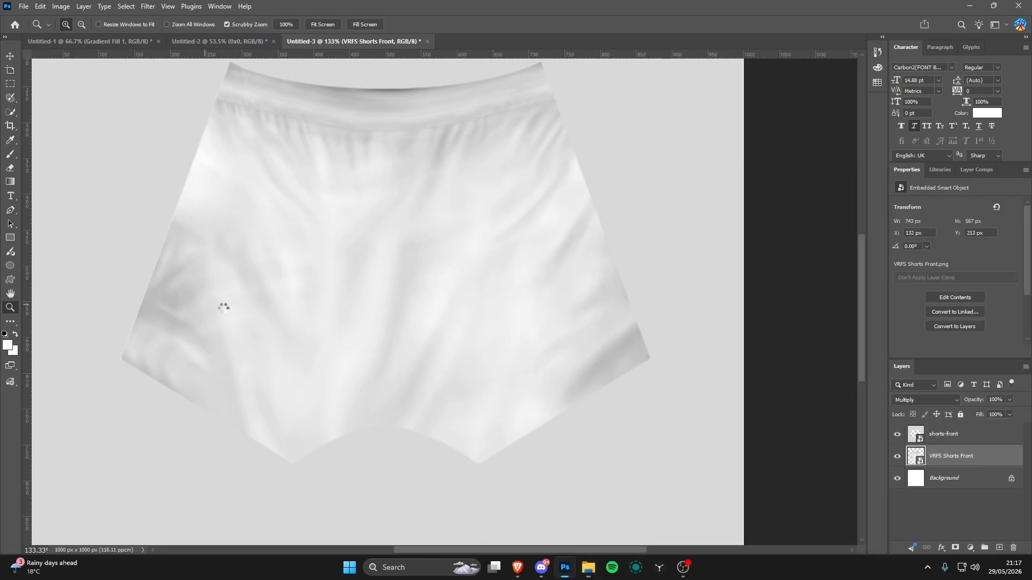
# - Shrink the Portsmouth crest to about 90 x 97 px near the middle of the shorts and move its layer below VRFS Shorts Front
pyautogui.scroll(-5, 564, 375)
pyautogui.moveTo(634, 338); pyautogui.dragTo(501, 345)
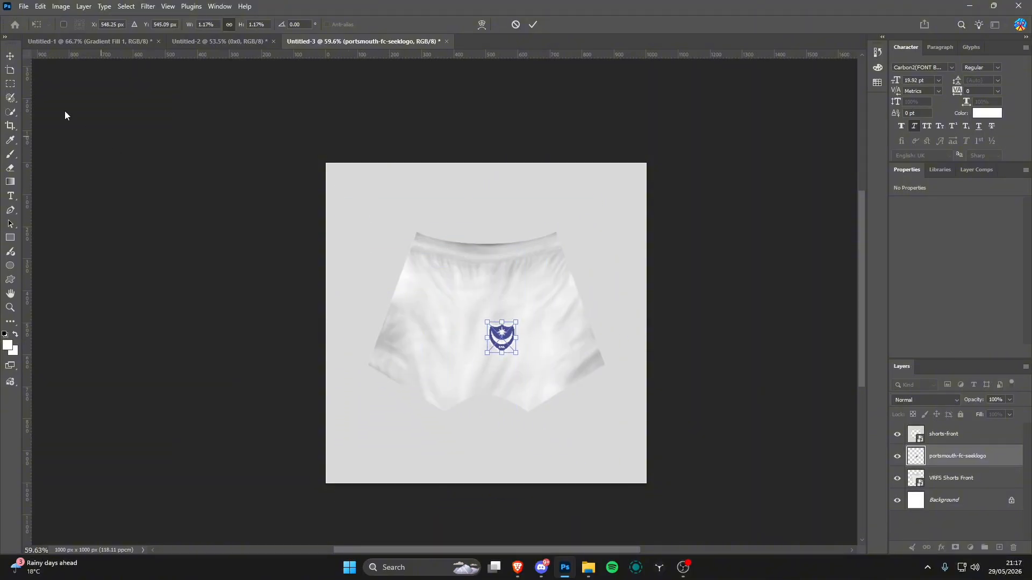
pyautogui.click(12, 56)
pyautogui.moveTo(962, 457); pyautogui.dragTo(958, 488)
pyautogui.scroll(5, 502, 448)
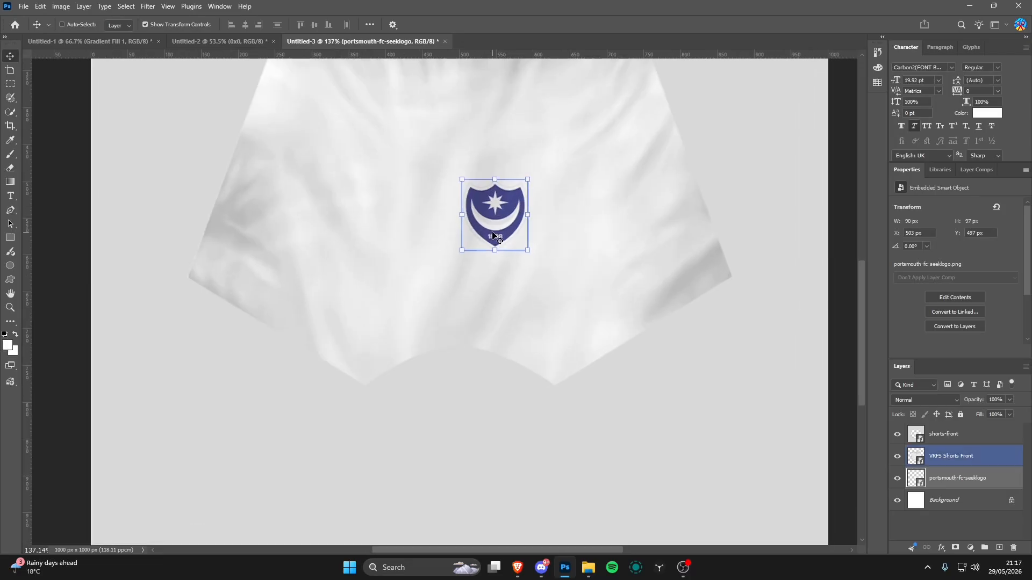
# - Move the Portsmouth crest onto the lower left leg of the shorts and rotate it about 28° clockwise
pyautogui.moveTo(492, 234); pyautogui.dragTo(323, 383)
pyautogui.hotkey('ctrl', 't')
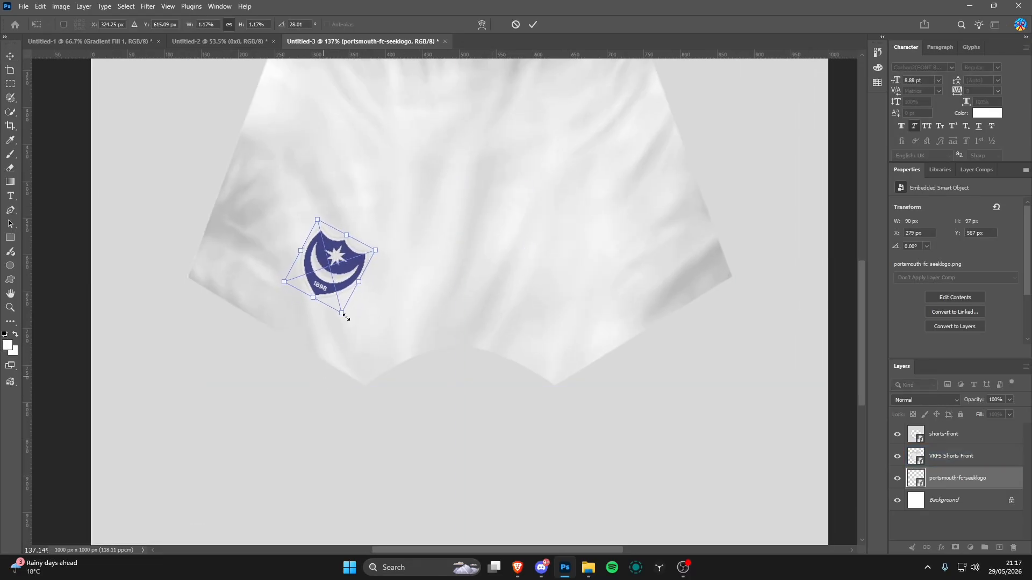
pyautogui.moveTo(333, 279); pyautogui.dragTo(325, 279)
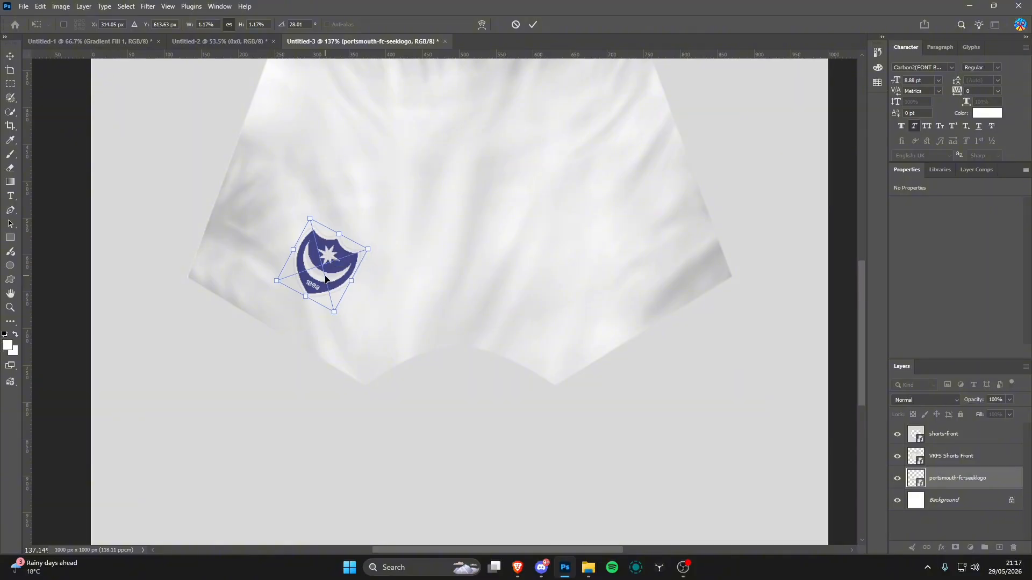
pyautogui.click(15, 311)
pyautogui.moveTo(430, 245); pyautogui.dragTo(565, 376)
# - Search the Pictures folder for "nike", place nike-seeklogo.png above the crest layer, and shrink it to about 217 x 78 px
pyautogui.click(588, 567)
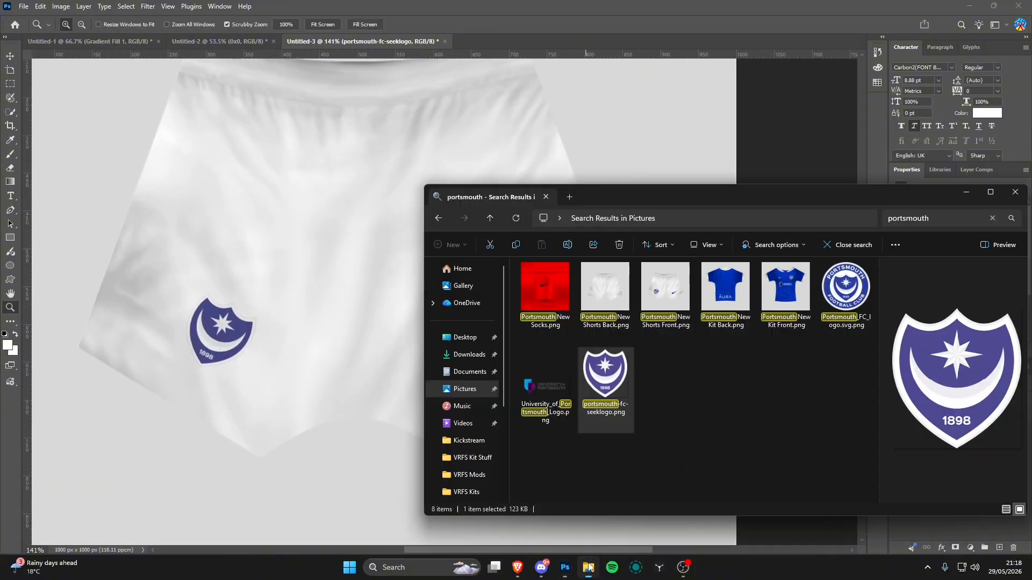
pyautogui.click(911, 224)
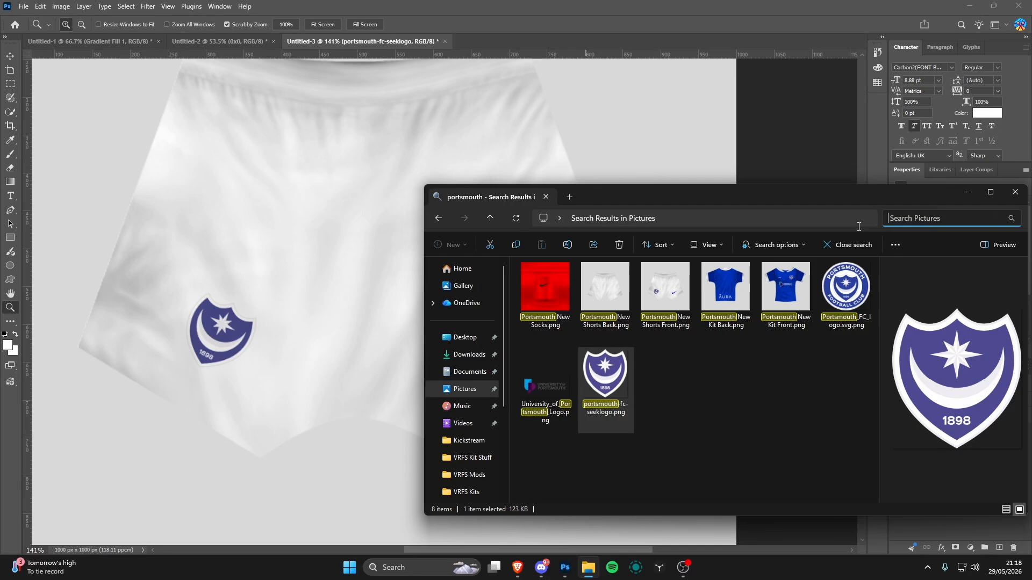
pyautogui.write('nike')
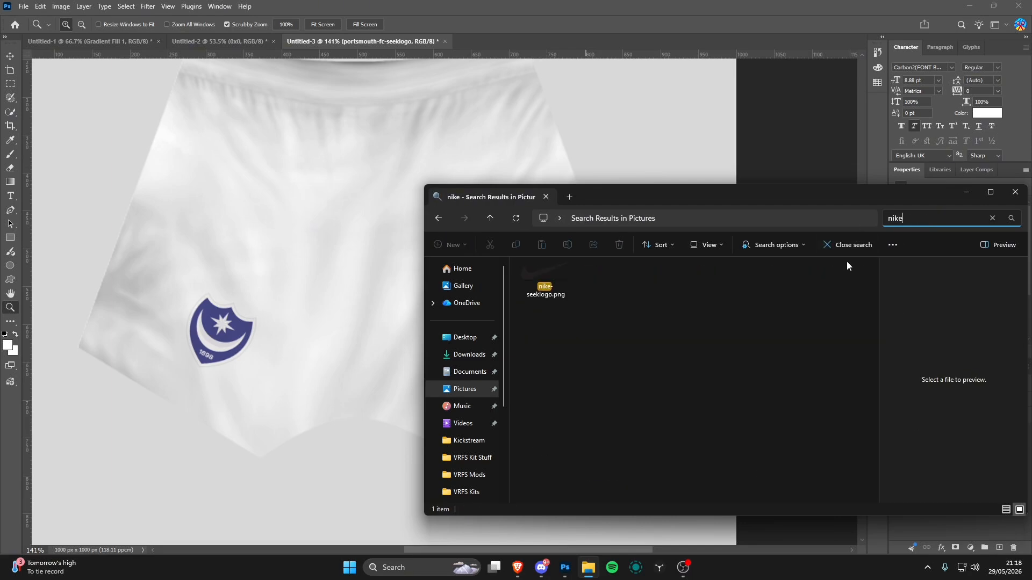
pyautogui.moveTo(539, 274); pyautogui.dragTo(234, 292)
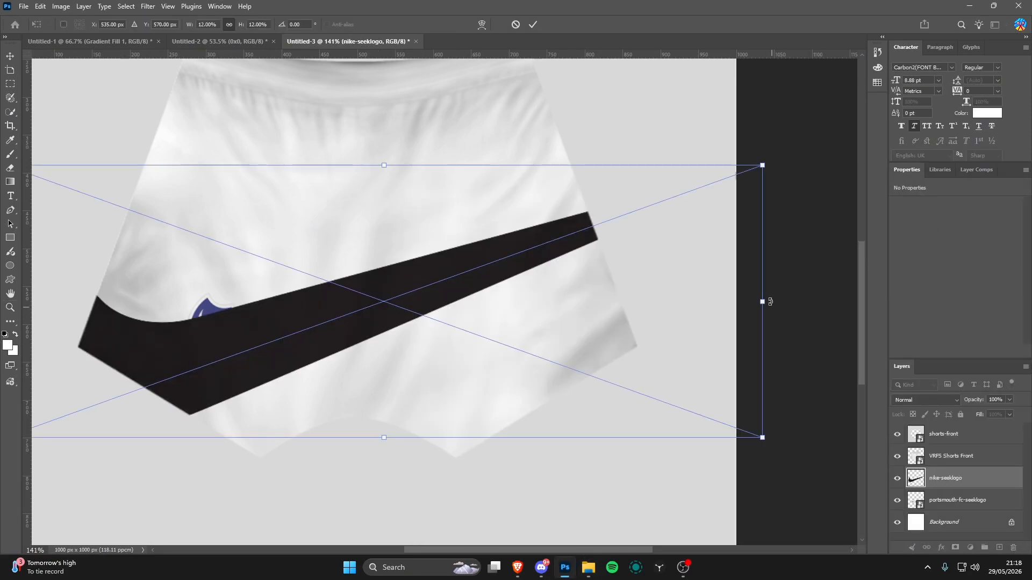
pyautogui.moveTo(765, 302); pyautogui.dragTo(437, 321)
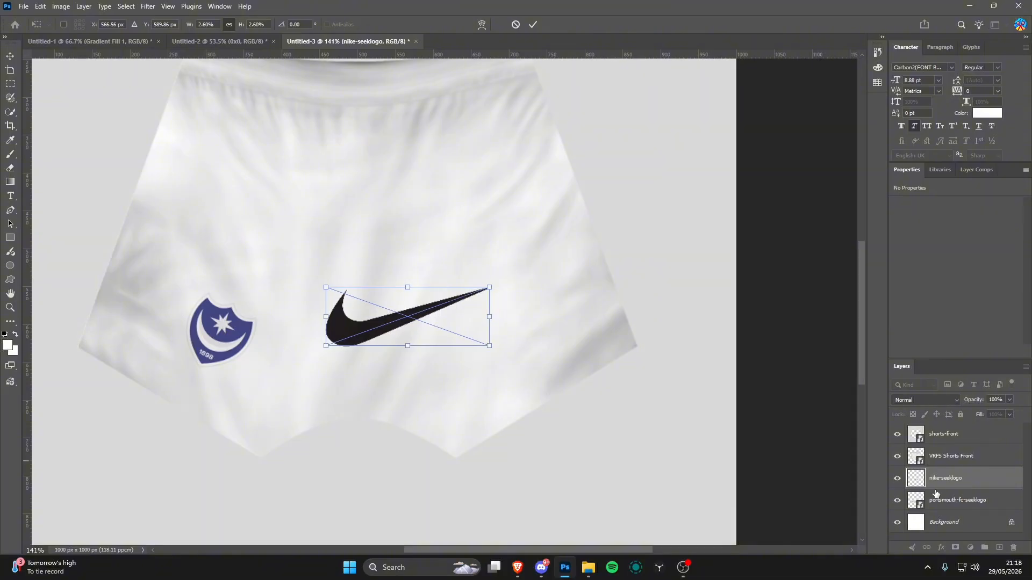
pyautogui.click(10, 56)
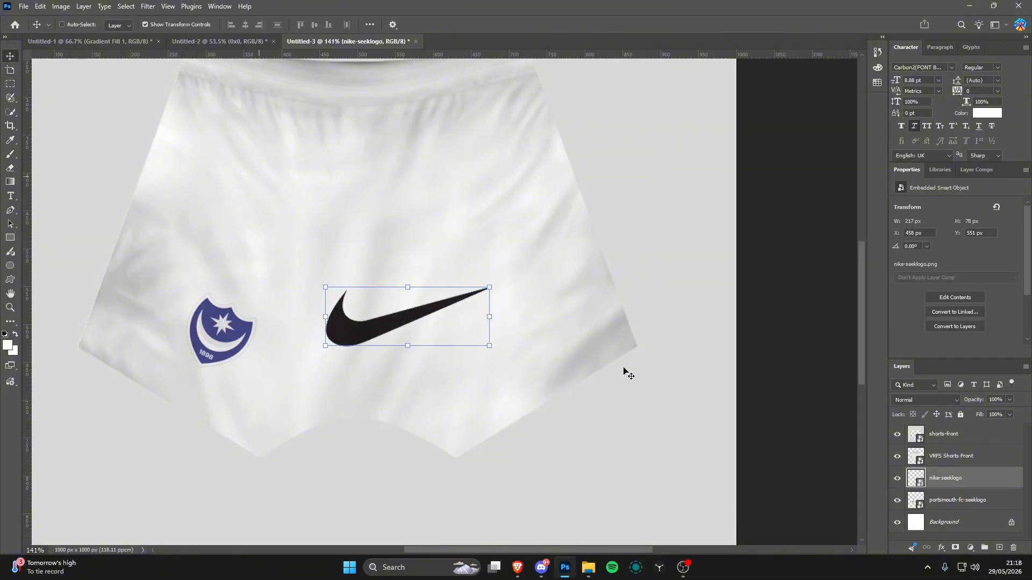
# - Apply a bright blue Color Overlay in Normal mode at 100% opacity to the nike-seeklogo layer
pyautogui.click(941, 547)
pyautogui.click(968, 490)
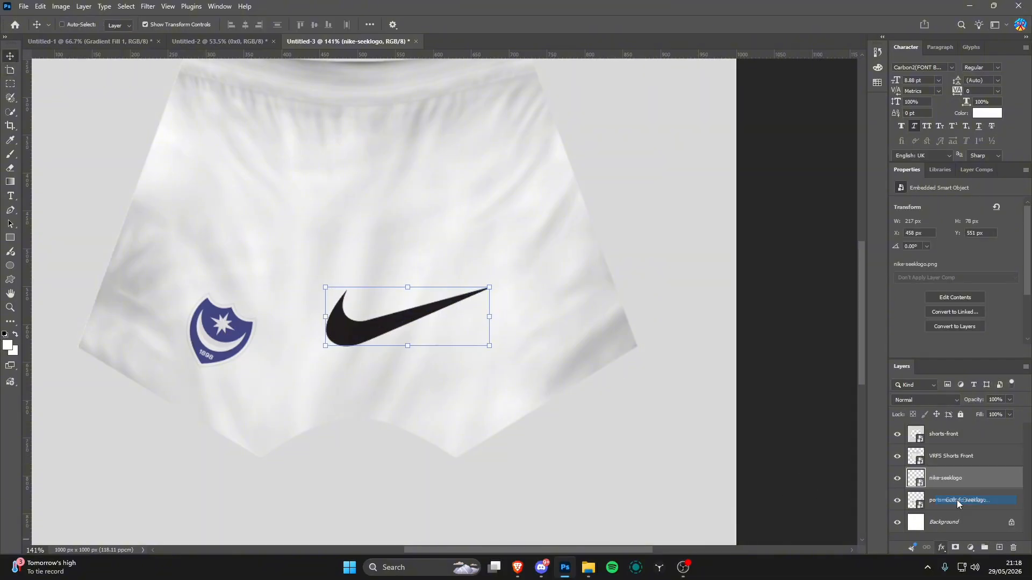
pyautogui.click(866, 334)
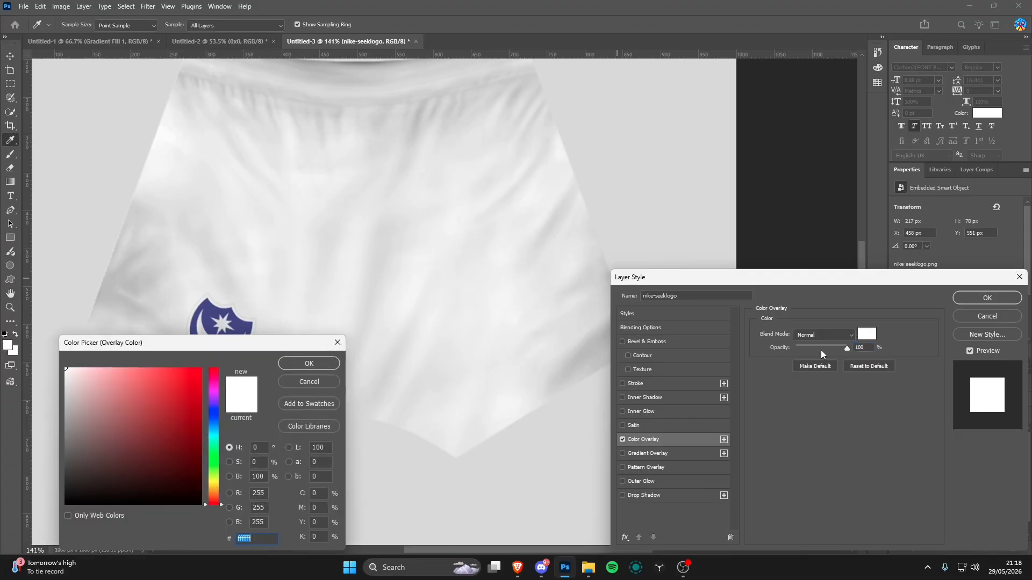
pyautogui.click(215, 411)
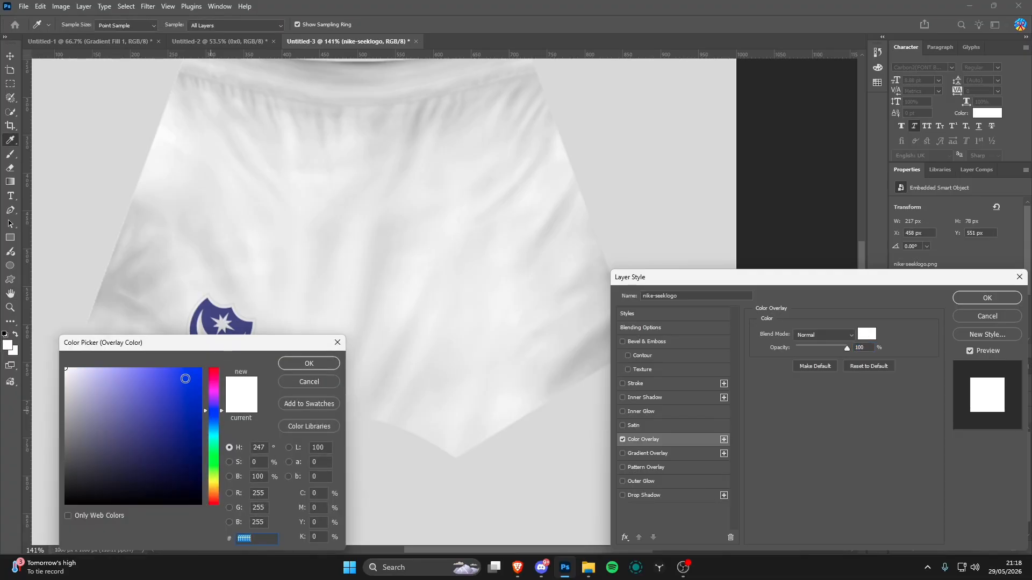
pyautogui.moveTo(185, 378); pyautogui.dragTo(223, 366)
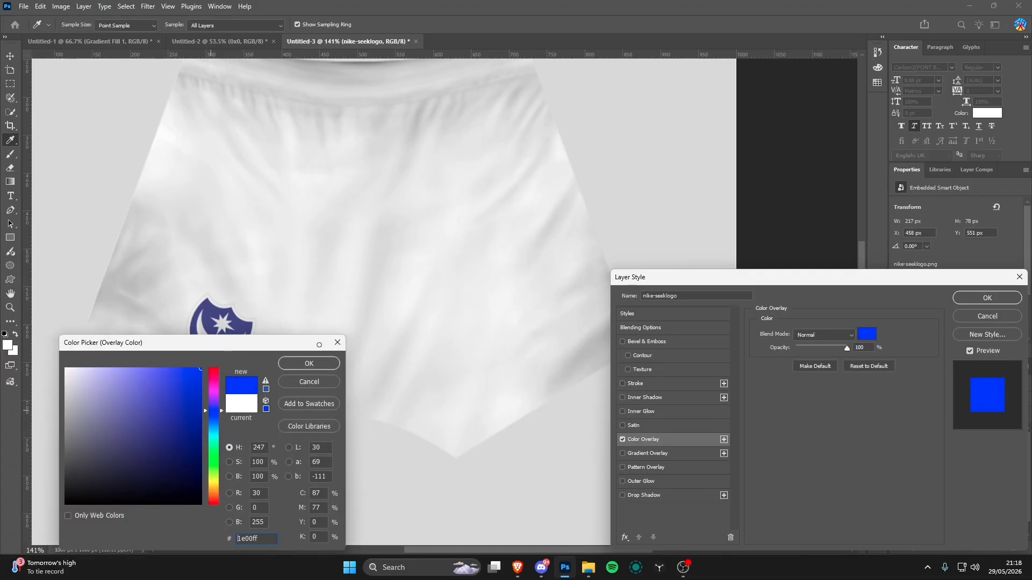
pyautogui.click(213, 419)
pyautogui.click(313, 366)
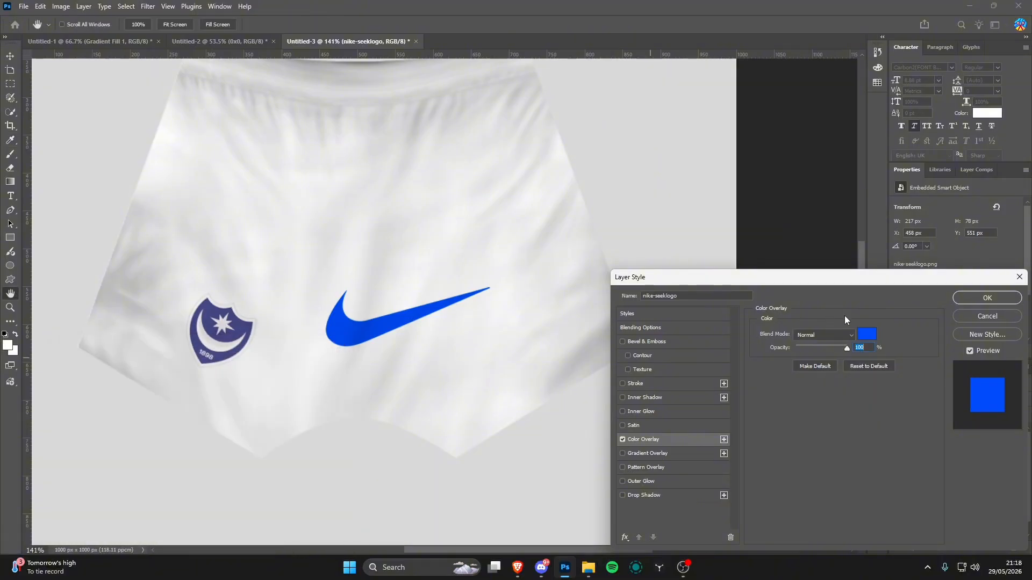
pyautogui.click(987, 298)
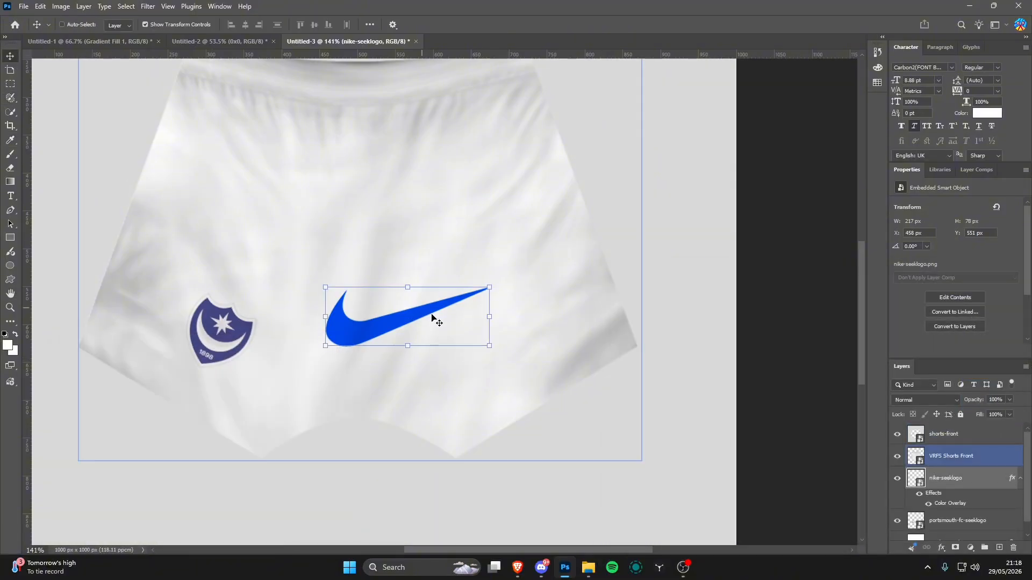
# - Move the Nike swoosh onto the lower right leg, shrink it to about 81 x 56 px, and rotate it about -17°
pyautogui.moveTo(434, 317); pyautogui.dragTo(574, 387)
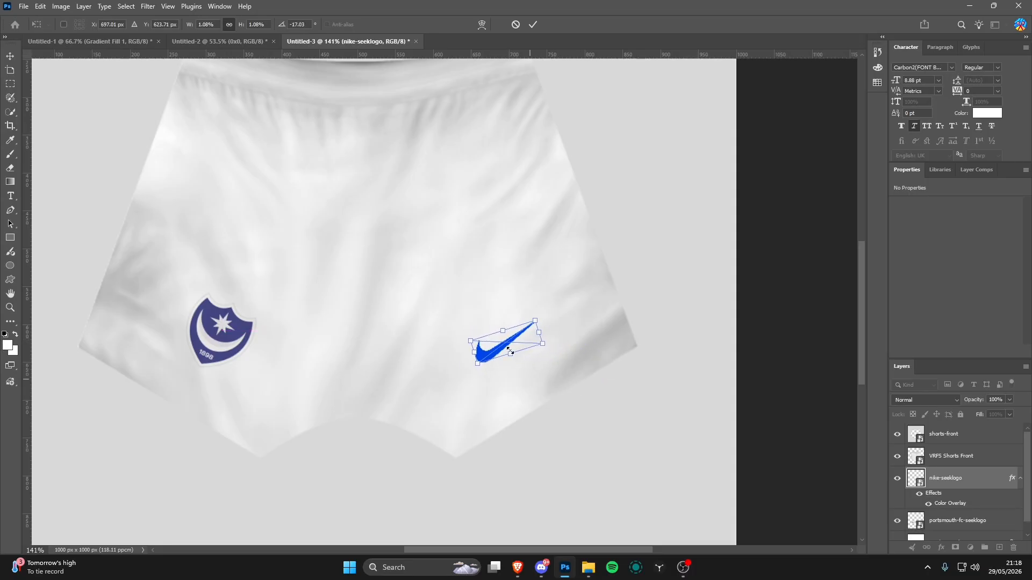
pyautogui.click(10, 310)
pyautogui.moveTo(534, 305); pyautogui.dragTo(519, 318)
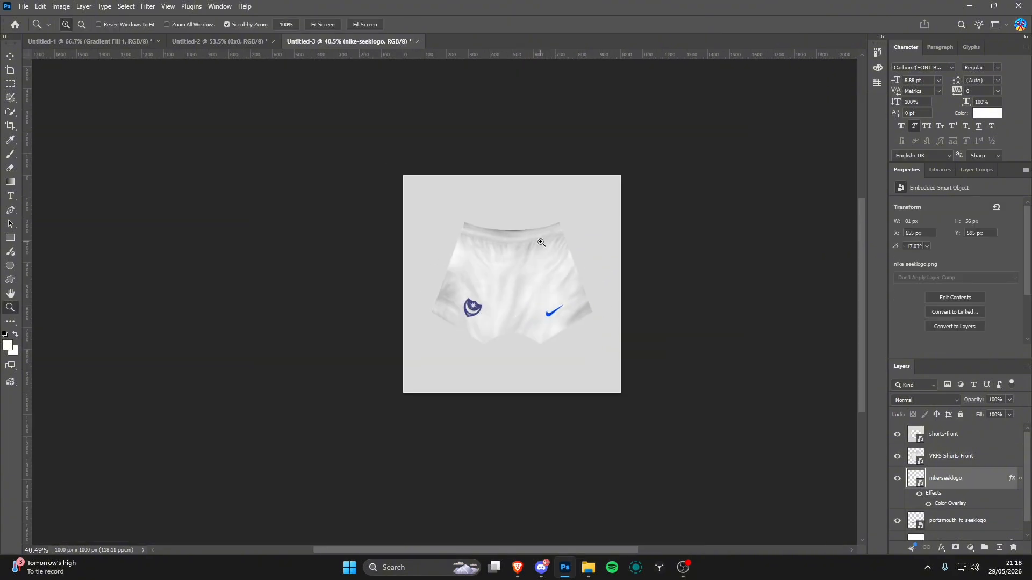
pyautogui.moveTo(542, 243); pyautogui.dragTo(520, 245)
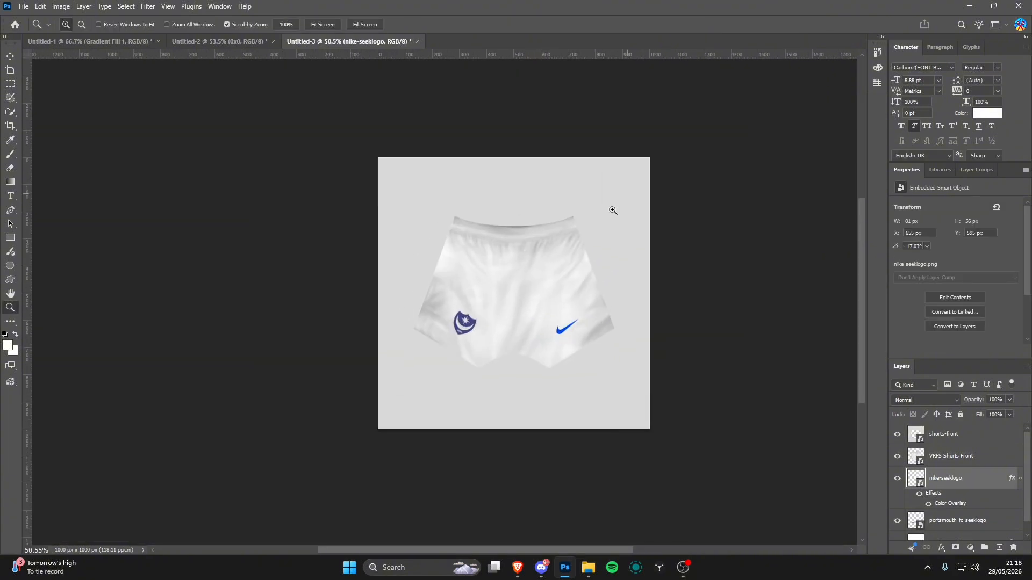
pyautogui.moveTo(550, 302); pyautogui.dragTo(566, 306)
pyautogui.click(11, 56)
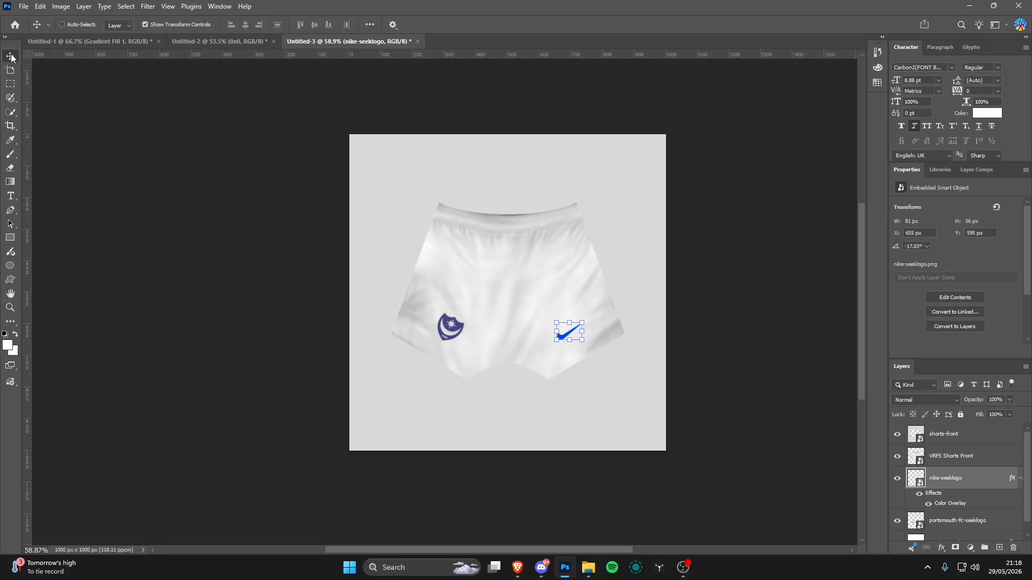
# - Export the shorts front design as a PNG named "tut shorts front" in the VRFS Kits folder
pyautogui.click(24, 6)
pyautogui.moveTo(86, 194)
pyautogui.click(193, 195)
pyautogui.press('BackSpace')
pyautogui.write('tut shorts')
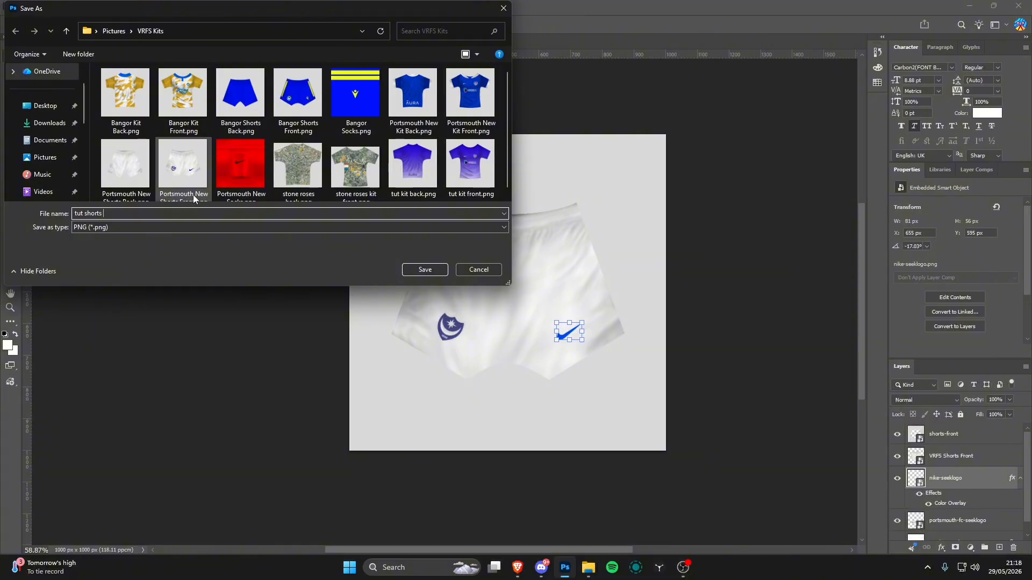
pyautogui.write(' front')
pyautogui.press('Return')
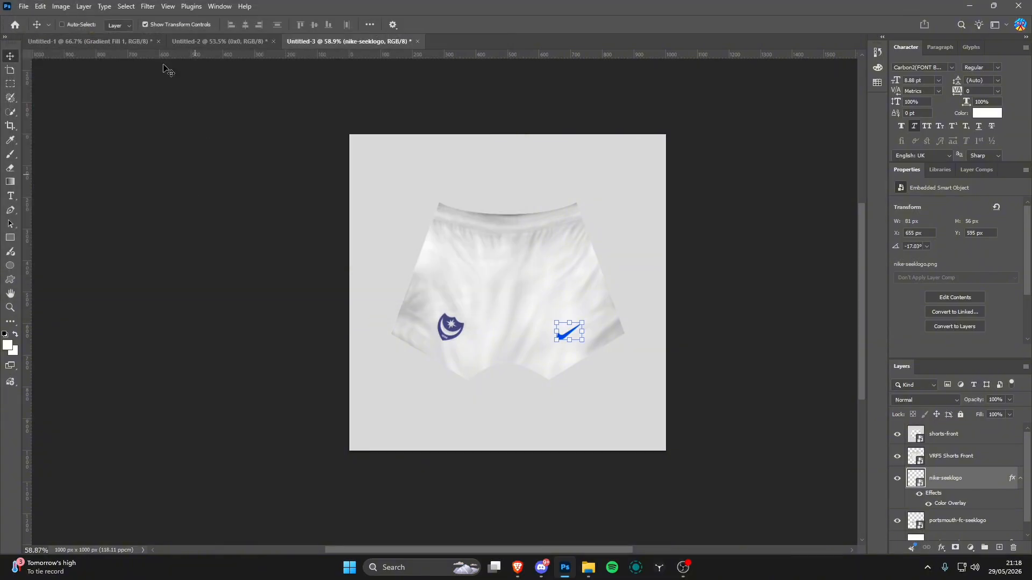
# - Create a new 1000 x 1000 px document and place shorts-back.png from the VRFS Kit Stuff folder in it
pyautogui.click(23, 6)
pyautogui.click(32, 19)
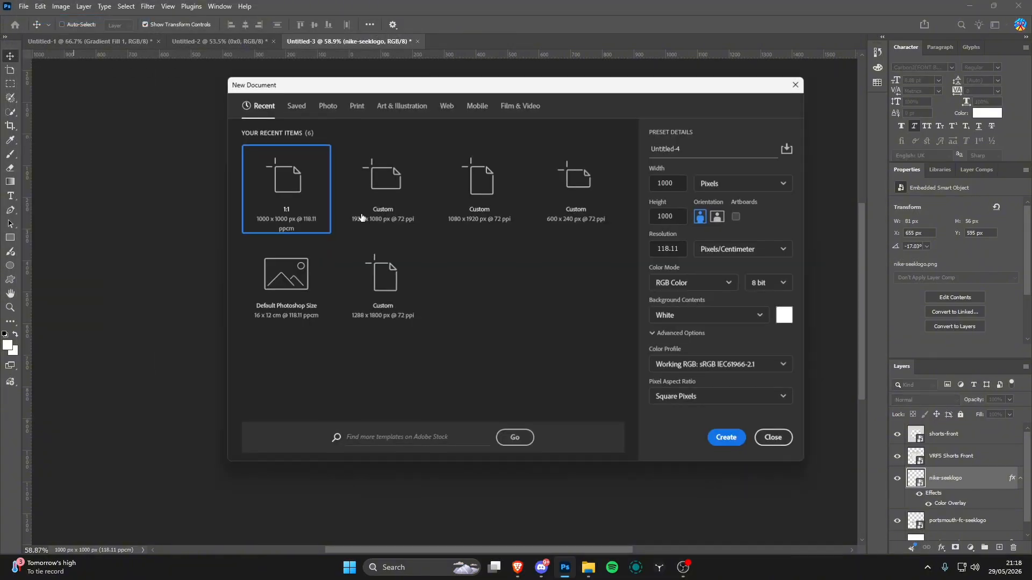
pyautogui.click(728, 438)
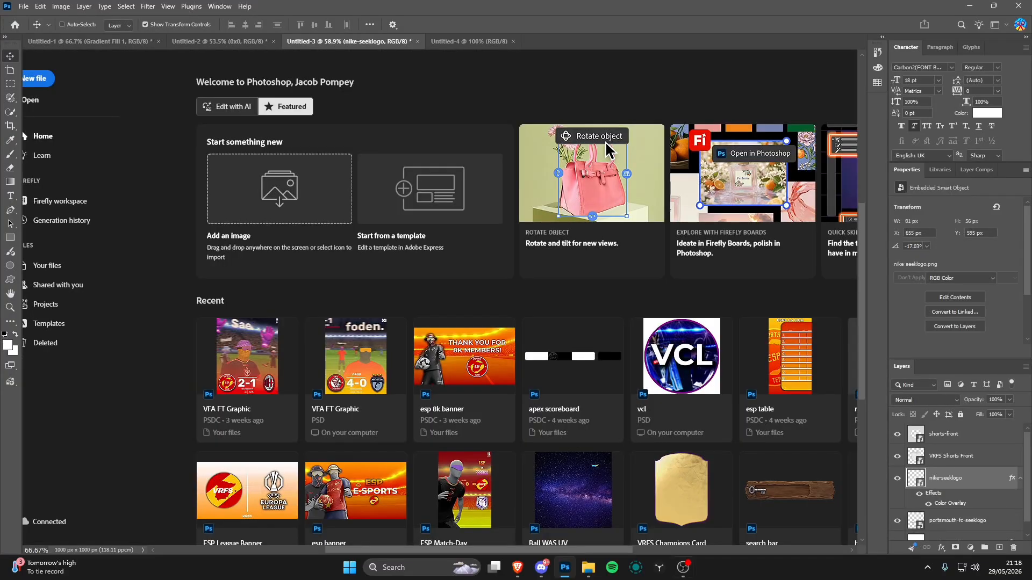
pyautogui.click(591, 569)
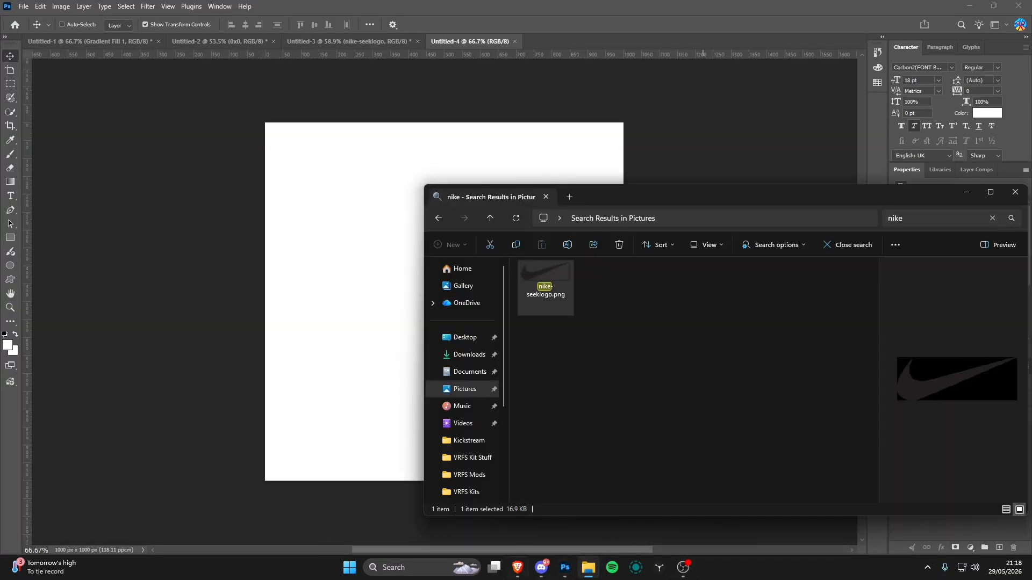
pyautogui.click(436, 216)
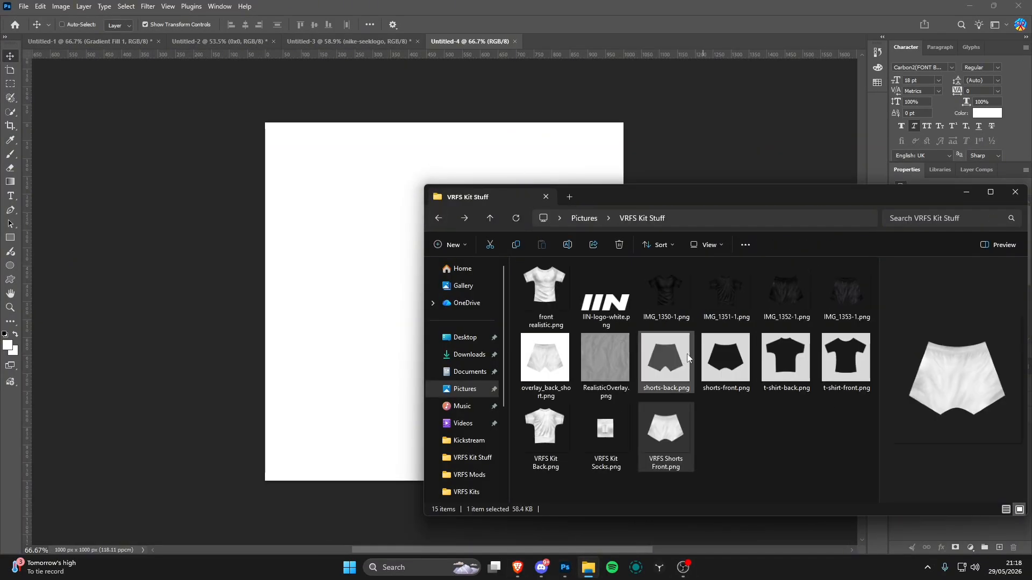
pyautogui.moveTo(661, 368); pyautogui.dragTo(301, 371)
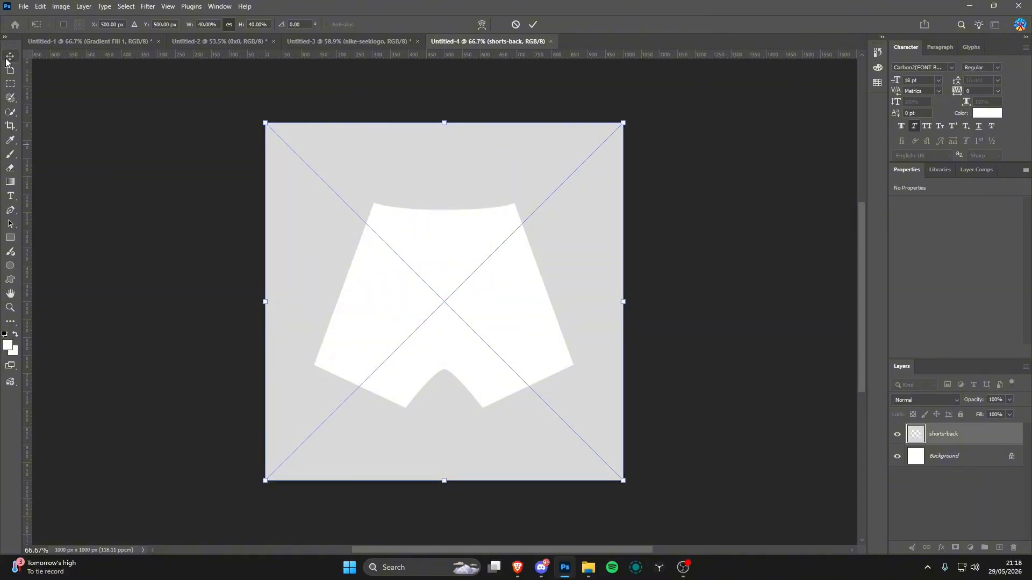
pyautogui.press('Return')
# - Place overlay_back_short.png from the VRFS Kit Stuff folder over the shorts back template
pyautogui.click(588, 568)
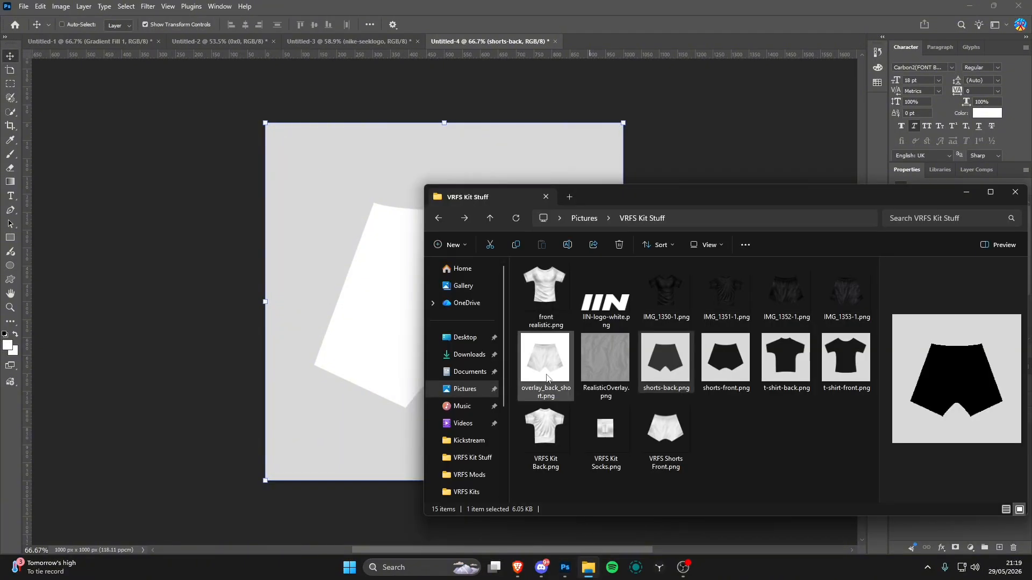
pyautogui.moveTo(546, 378); pyautogui.dragTo(295, 337)
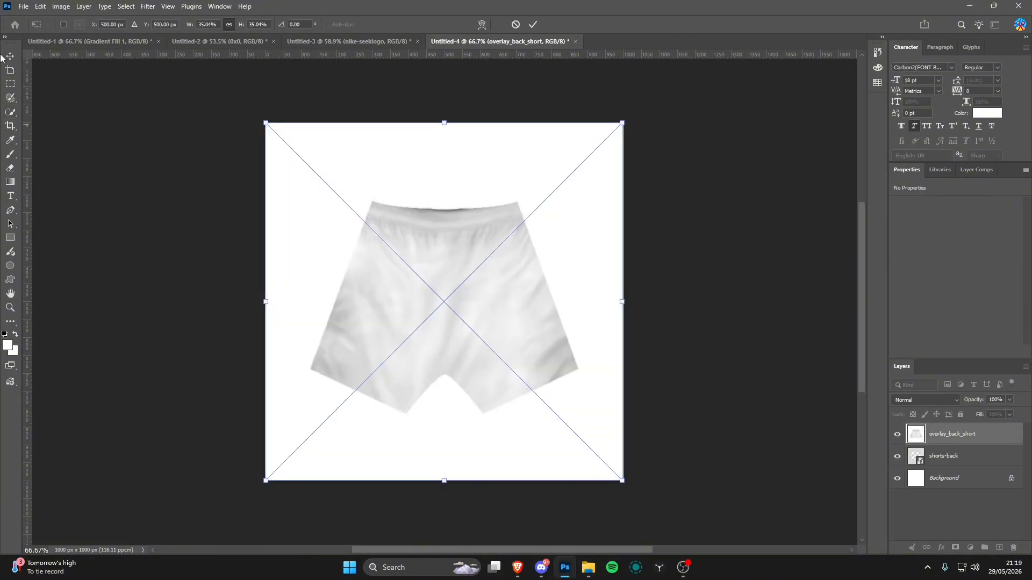
pyautogui.press('Return')
# - Move the overlay_back_short layer below shorts-back and set its blend mode to Multiply
pyautogui.moveTo(941, 456); pyautogui.dragTo(942, 433)
pyautogui.click(935, 457)
pyautogui.click(926, 399)
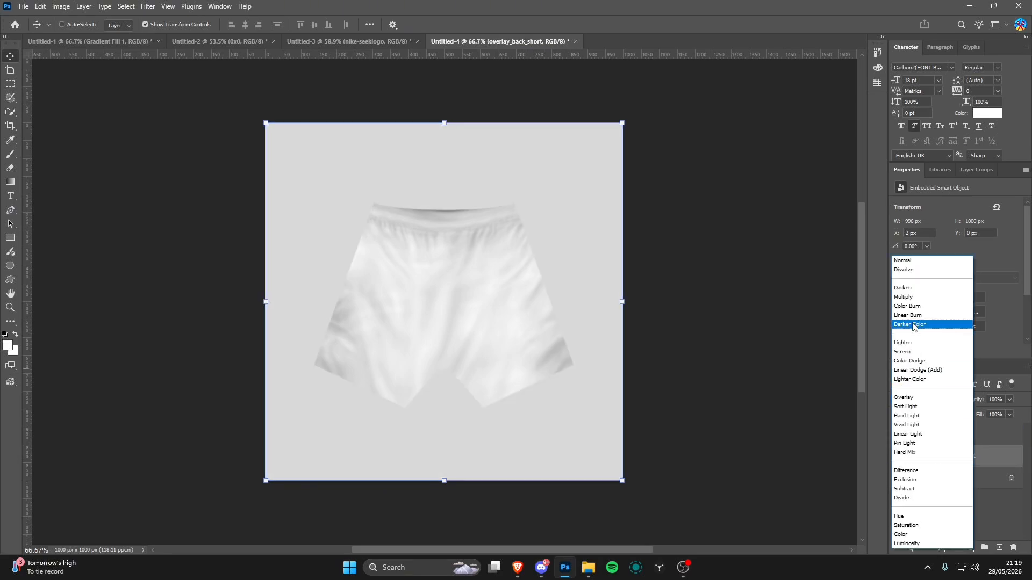
pyautogui.click(913, 297)
# - Export the shorts back design as a PNG named "tut shorts back" in the VRFS Kits folder
pyautogui.click(9, 309)
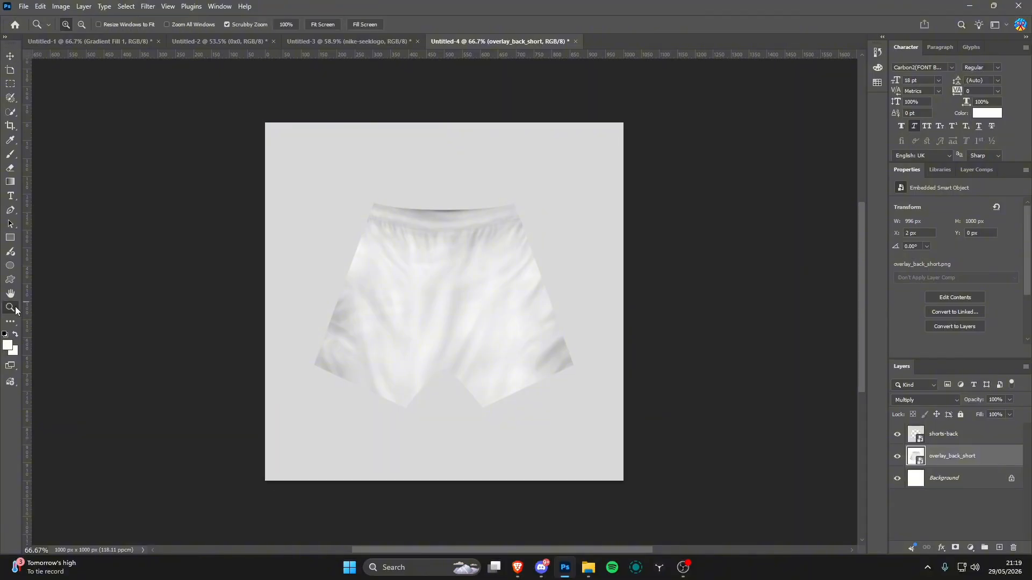
pyautogui.moveTo(405, 250); pyautogui.dragTo(419, 257)
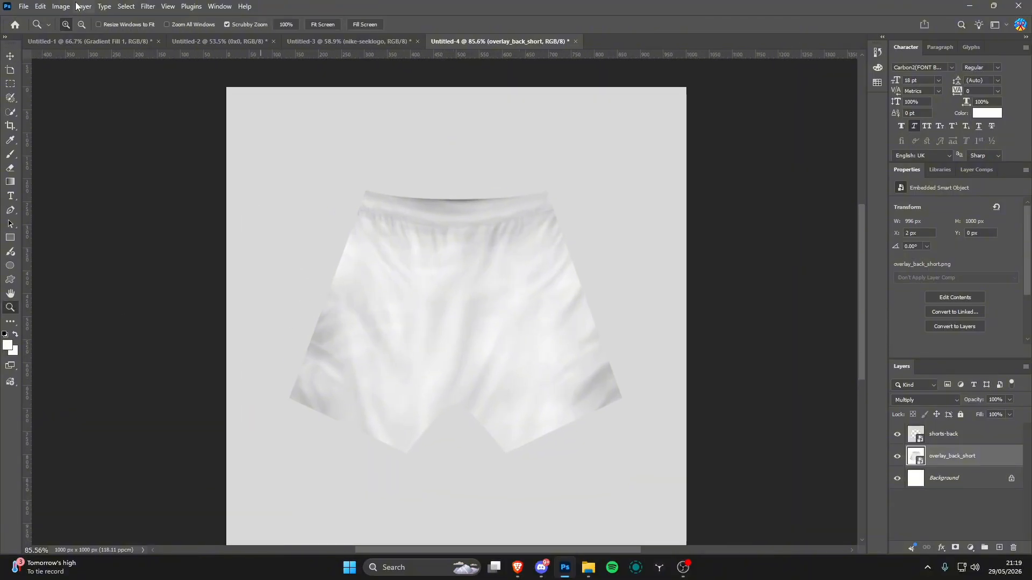
pyautogui.click(10, 57)
pyautogui.click(23, 6)
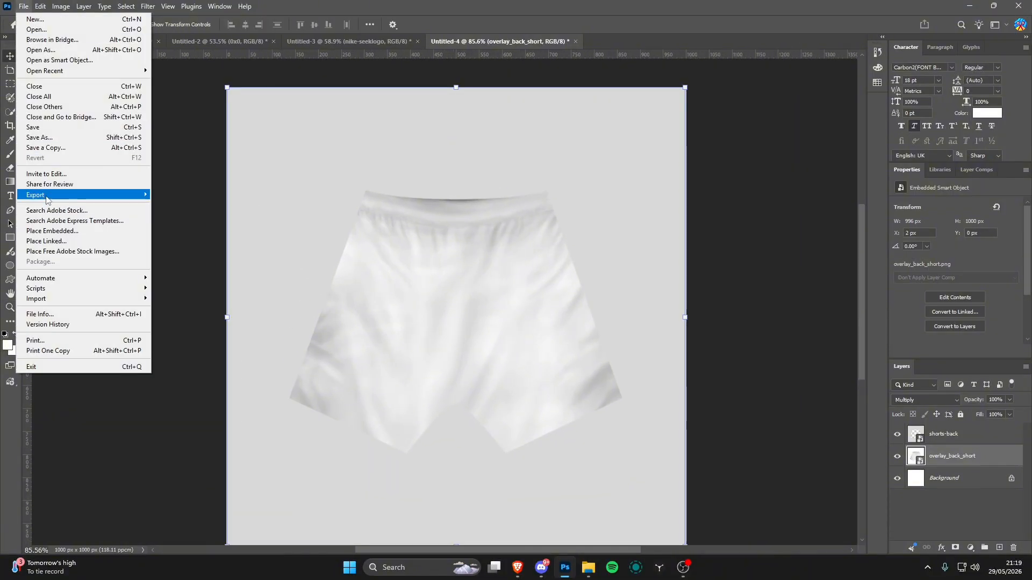
pyautogui.moveTo(102, 196)
pyautogui.click(208, 195)
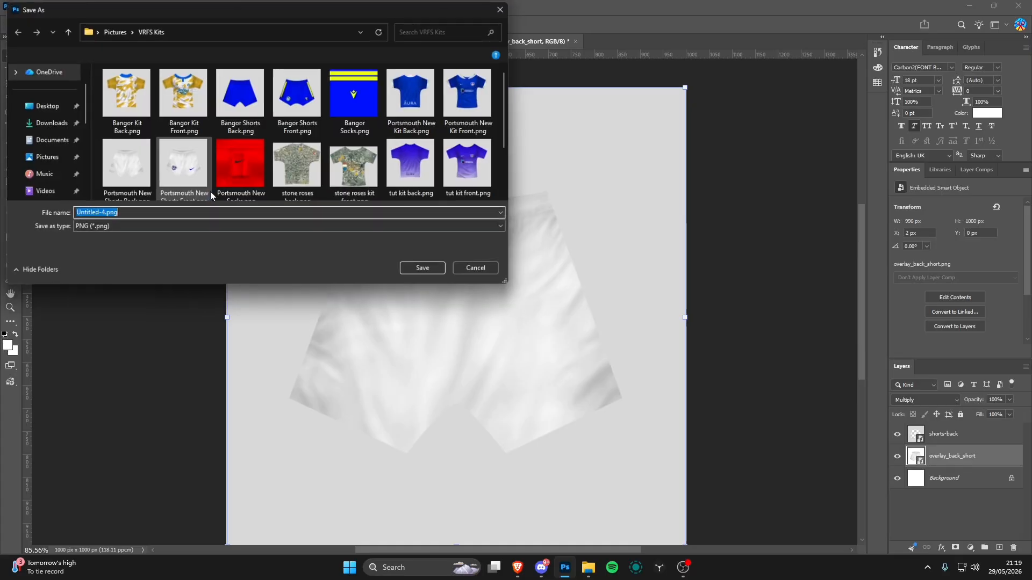
pyautogui.write('tut ')
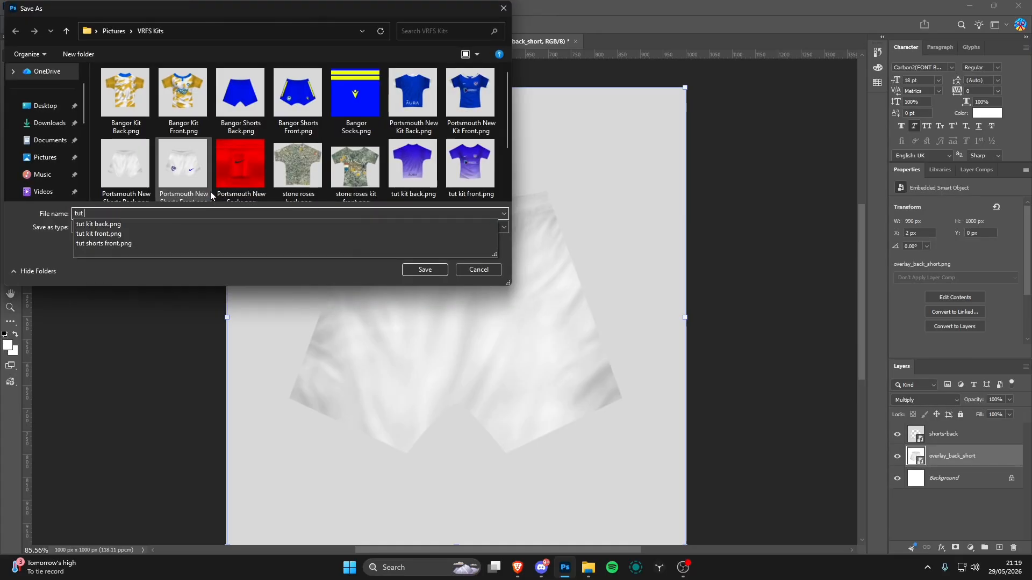
pyautogui.write('sho')
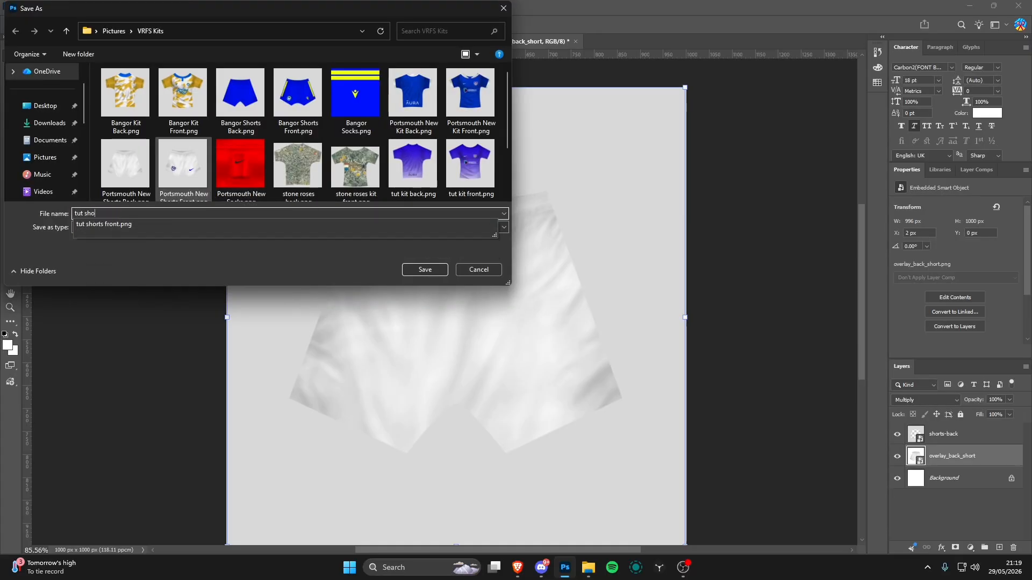
pyautogui.write('rts back')
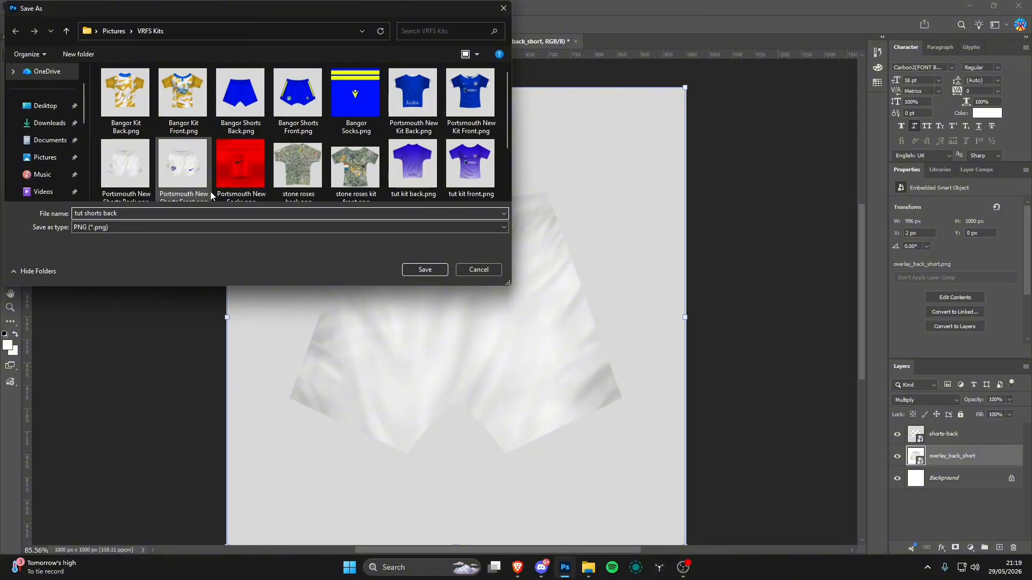
pyautogui.press('Return')
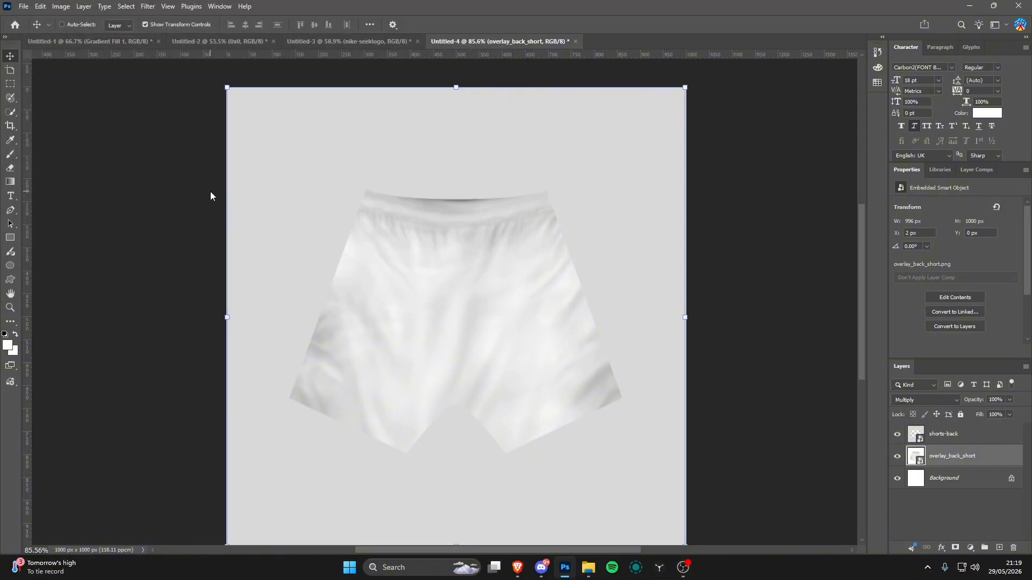
# - Create a new 1000 x 1000 px document and place VRFS Kit Socks.png from the VRFS Kit Stuff folder in it
pyautogui.click(25, 6)
pyautogui.click(33, 19)
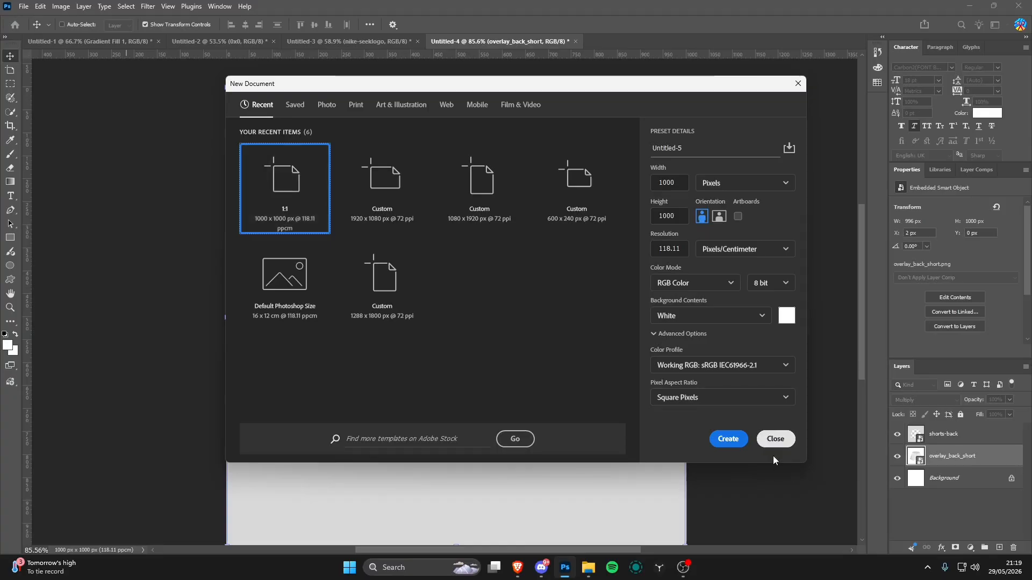
pyautogui.click(729, 439)
pyautogui.click(588, 568)
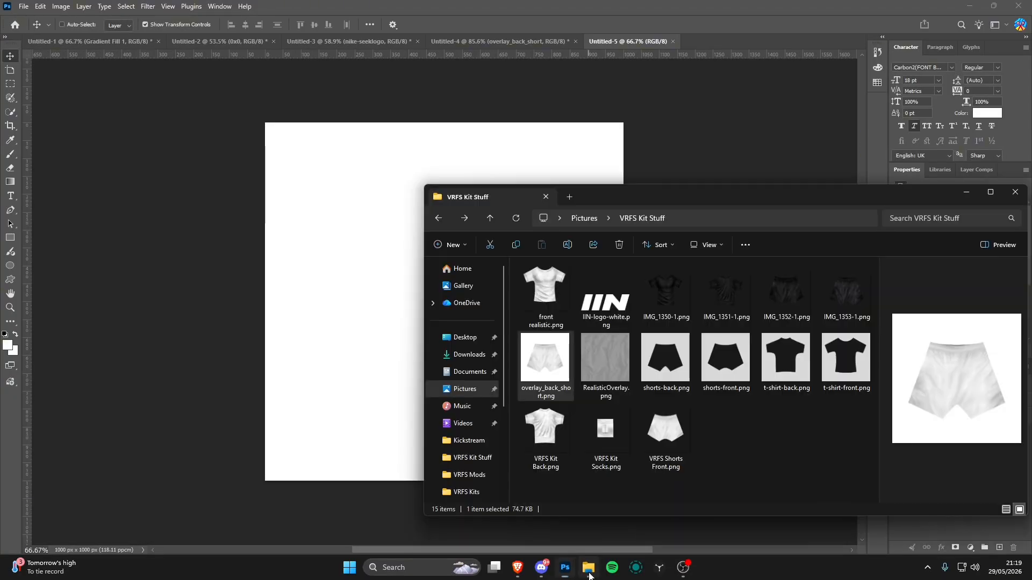
pyautogui.moveTo(607, 435); pyautogui.dragTo(301, 366)
pyautogui.press('Return')
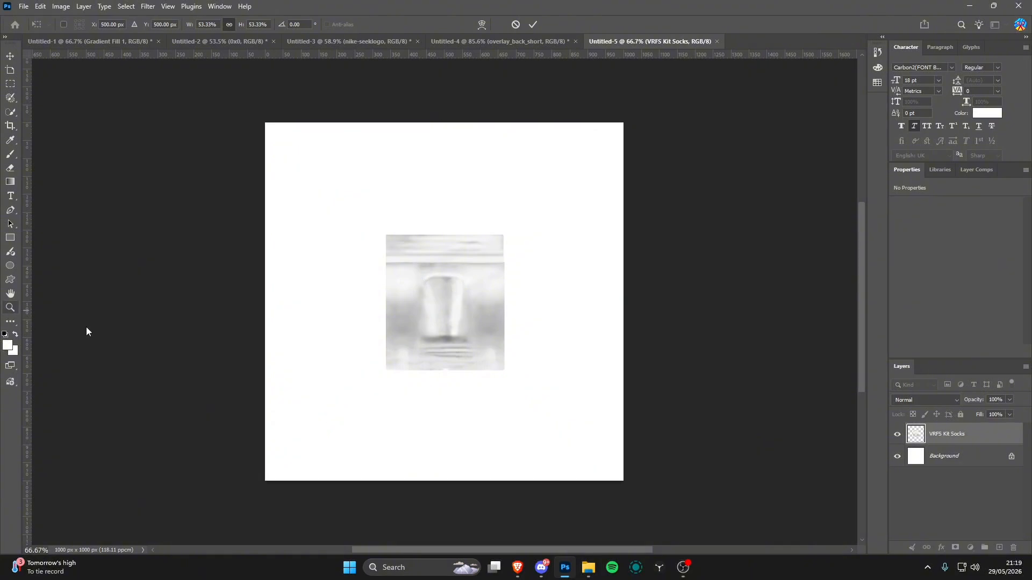
# - Try cropping the canvas to the edges of the socks template, and undo the crop
pyautogui.press('z')
pyautogui.moveTo(430, 273); pyautogui.dragTo(465, 275)
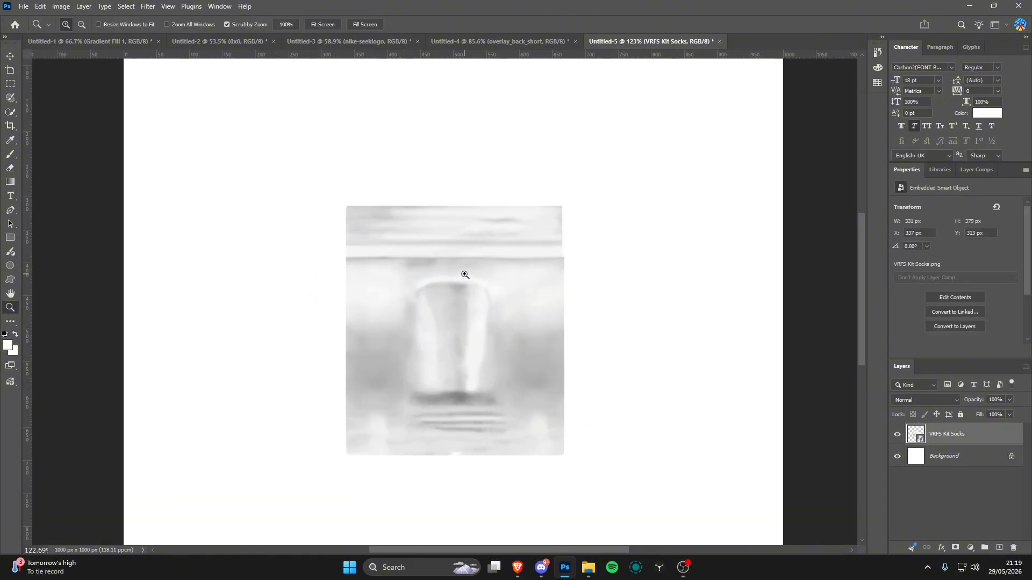
pyautogui.scroll(-5, 549, 314)
pyautogui.press('c')
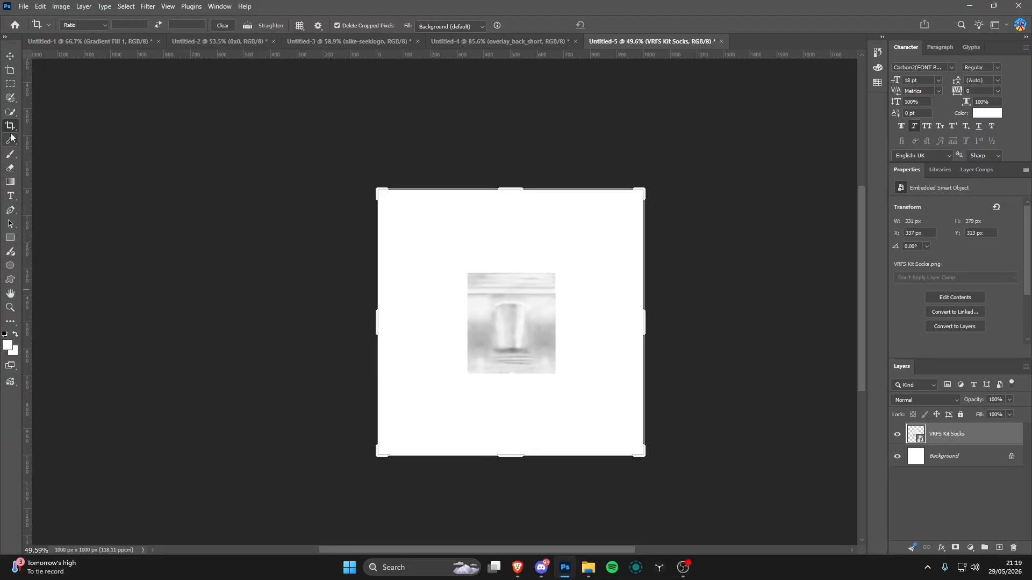
pyautogui.moveTo(507, 458); pyautogui.dragTo(524, 414)
pyautogui.moveTo(507, 225); pyautogui.dragTo(507, 272)
pyautogui.moveTo(378, 324); pyautogui.dragTo(422, 324)
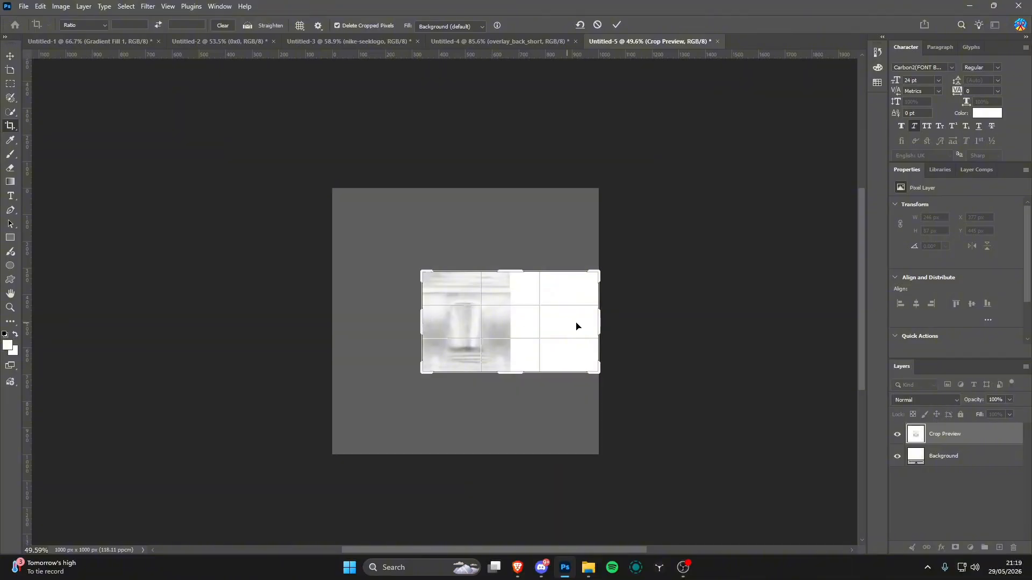
pyautogui.moveTo(598, 322); pyautogui.dragTo(554, 322)
pyautogui.press('Return')
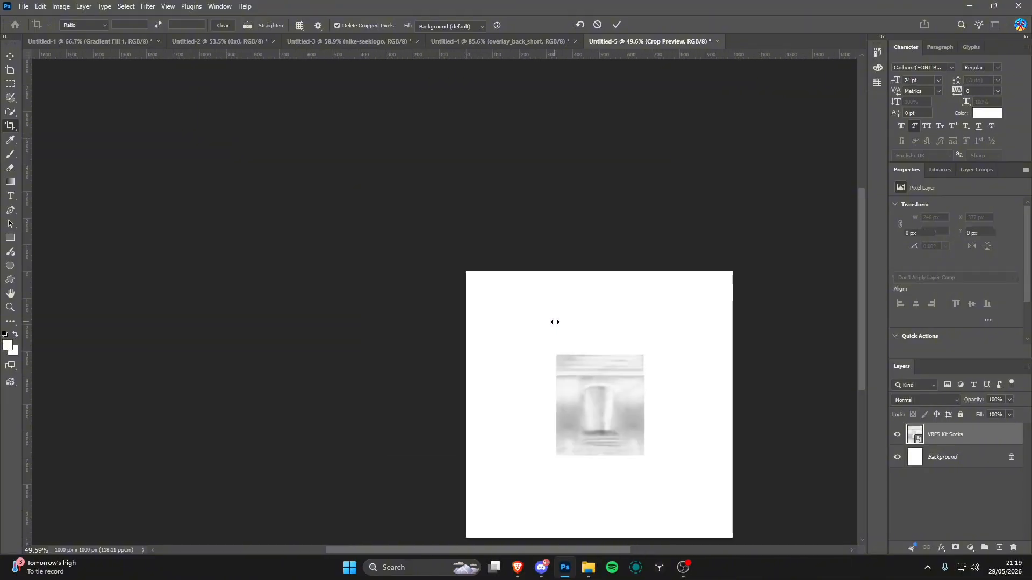
pyautogui.press('z')
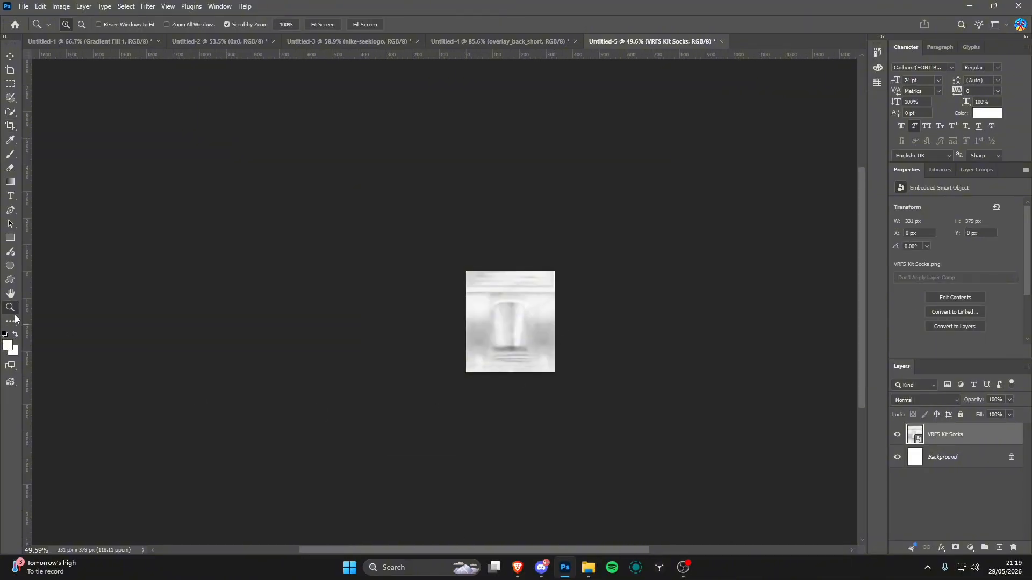
pyautogui.click(620, 346)
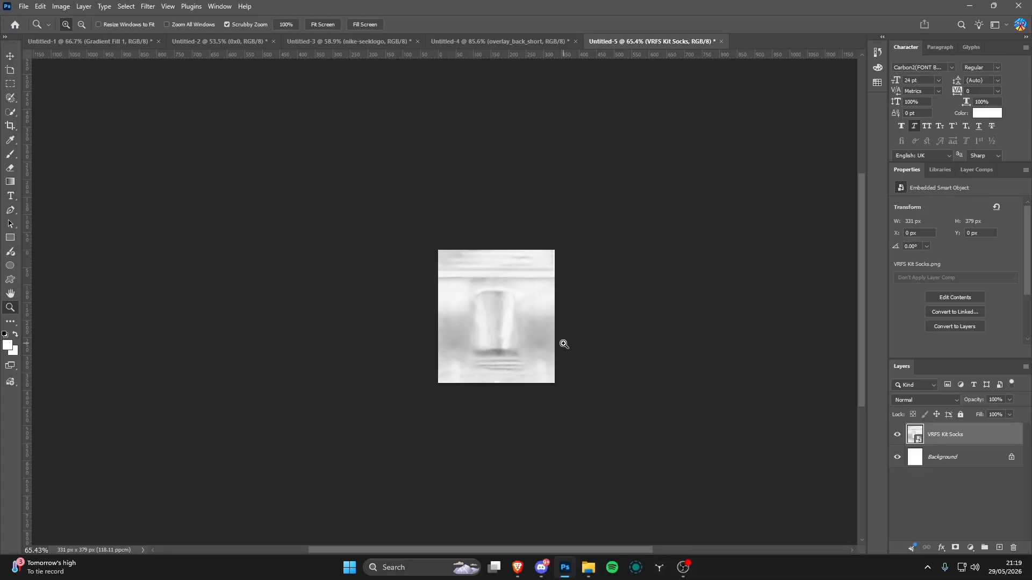
pyautogui.hotkey('ctrl', 'z')
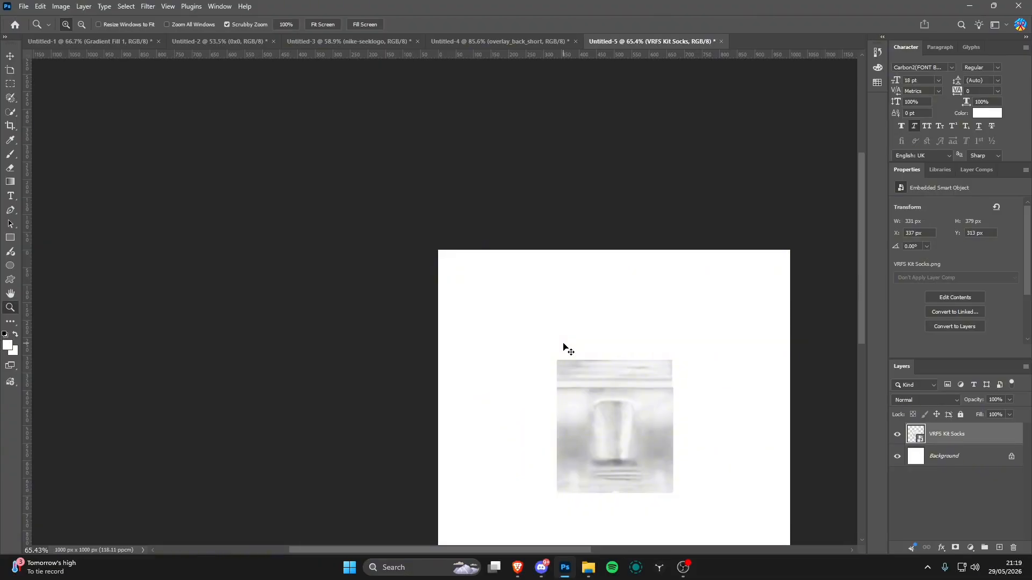
pyautogui.scroll(-7, 636, 365)
pyautogui.scroll(8, 670, 442)
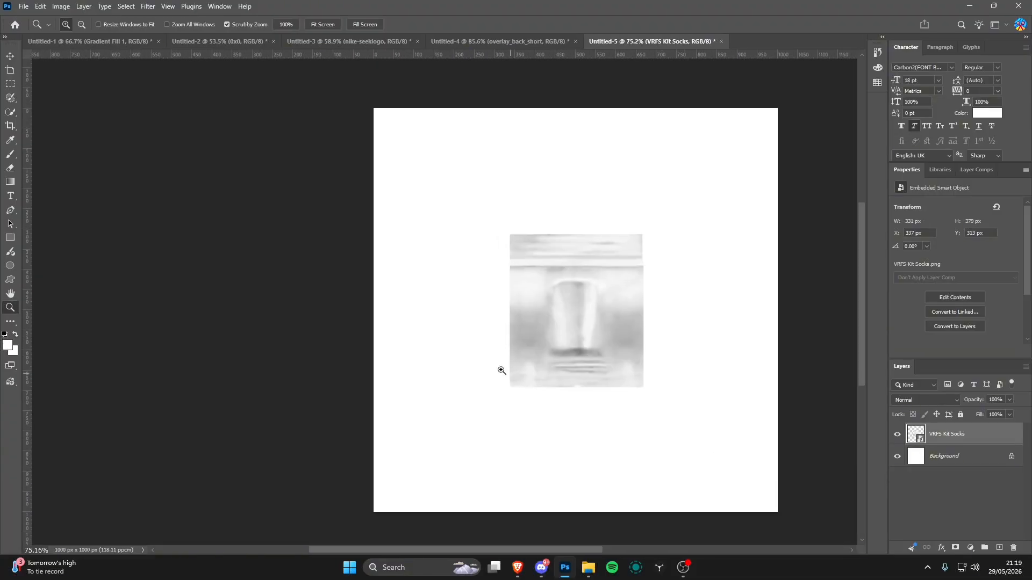
# - Try enlarging the VRFS Kit Socks layer to about 140% and centring it on the canvas
pyautogui.click(10, 55)
pyautogui.scroll(-5, 368, 338)
pyautogui.hotkey('ctrl', 't')
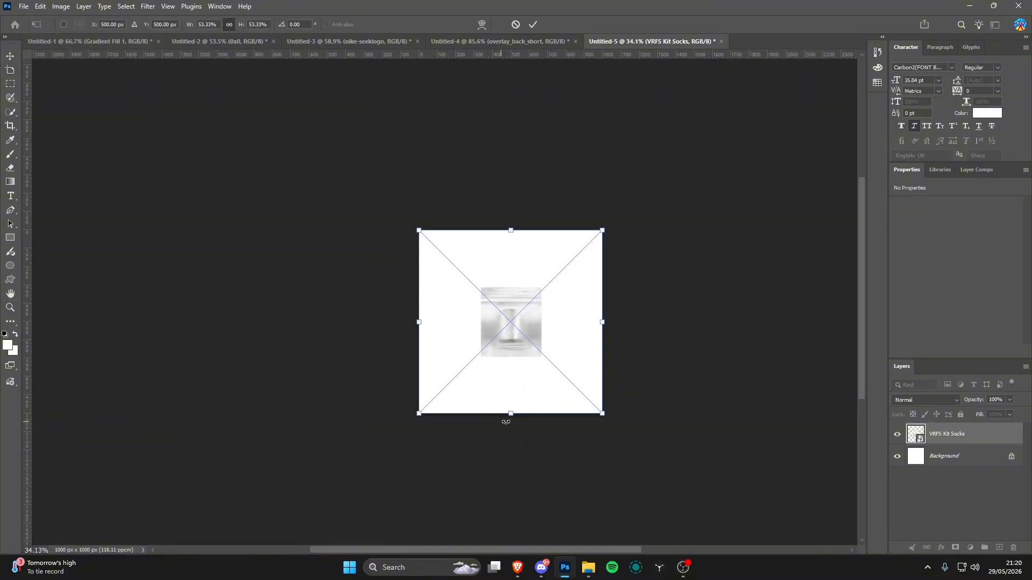
pyautogui.moveTo(509, 415); pyautogui.dragTo(549, 481)
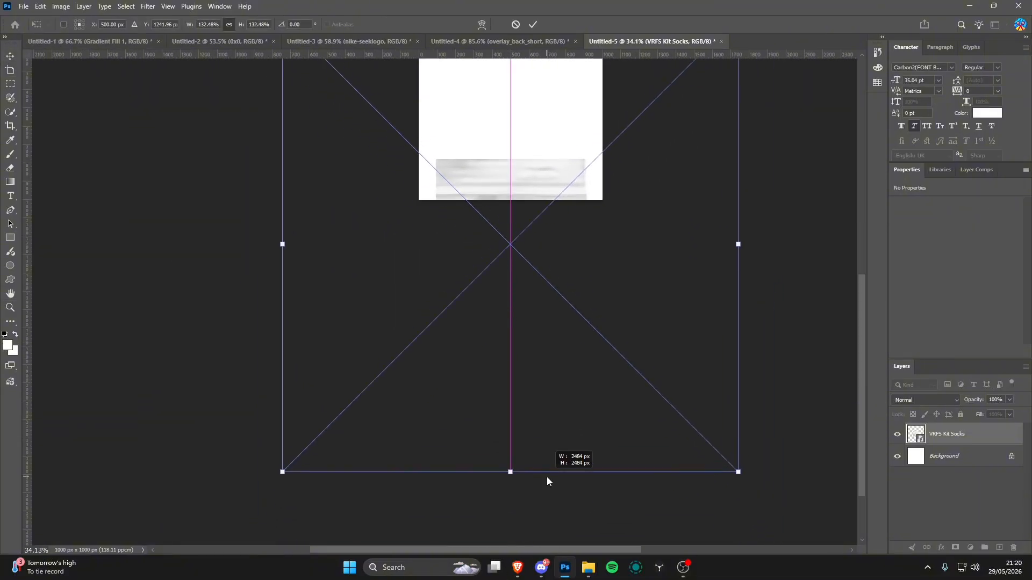
pyautogui.scroll(-3, 559, 422)
pyautogui.moveTo(553, 285); pyautogui.dragTo(554, 211)
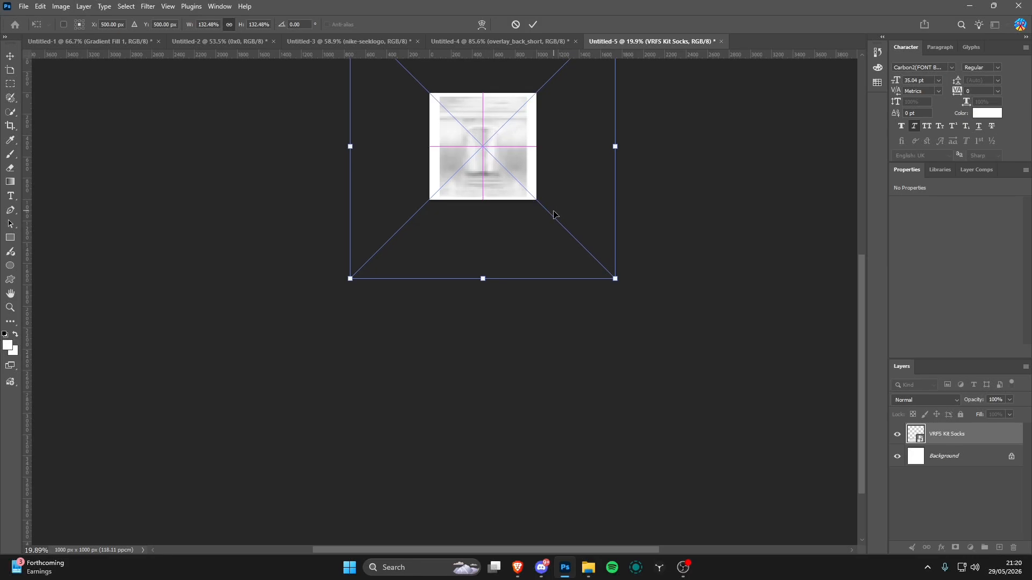
pyautogui.moveTo(614, 153)
pyautogui.mouseDown()
pyautogui.moveTo(627, 149)
pyautogui.moveTo(607, 161)
pyautogui.mouseUp()
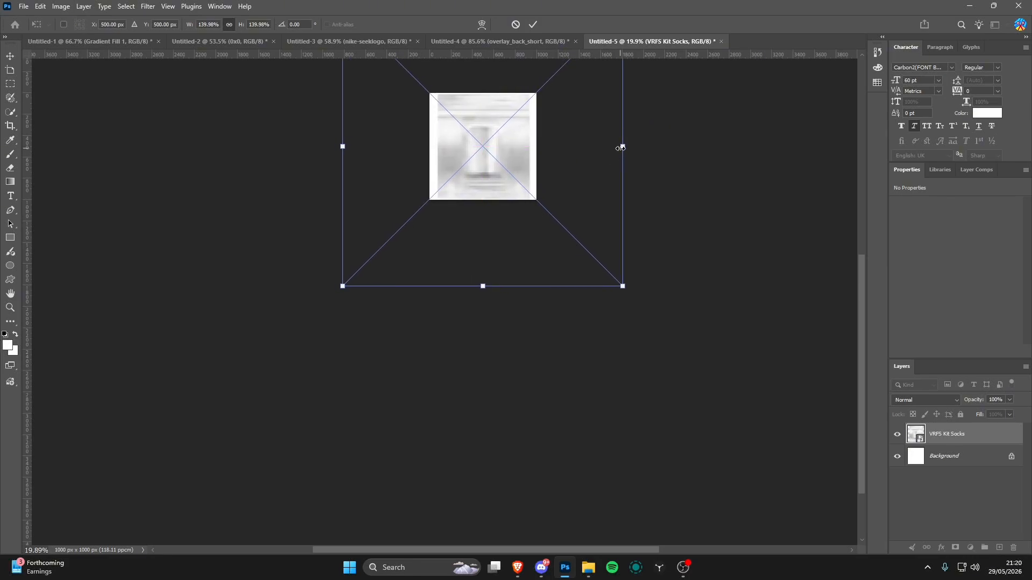
pyautogui.click(9, 307)
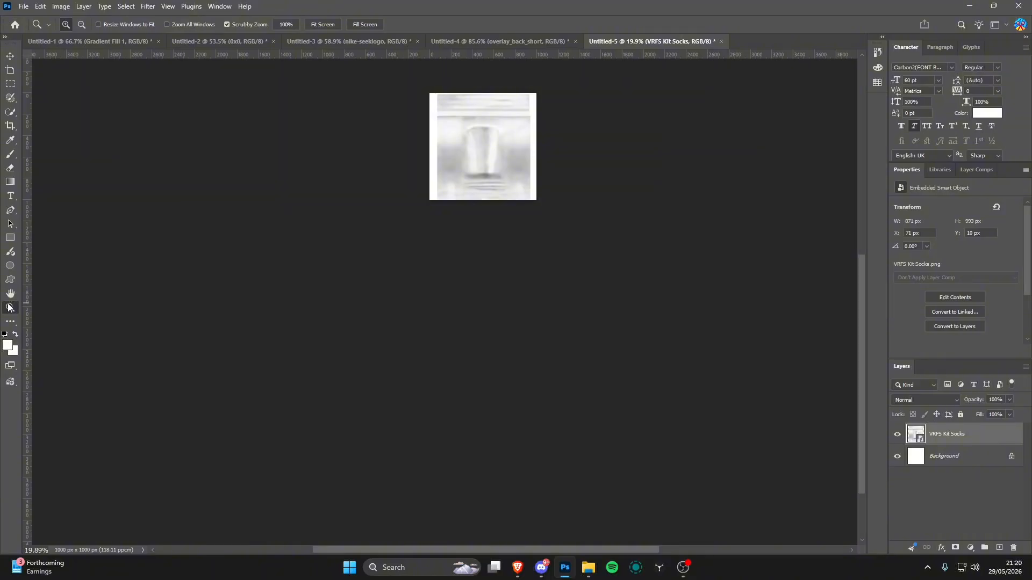
# - Delete the VRFS Kit Socks layer, and undo both the deletion and the enlargement
pyautogui.press('Delete')
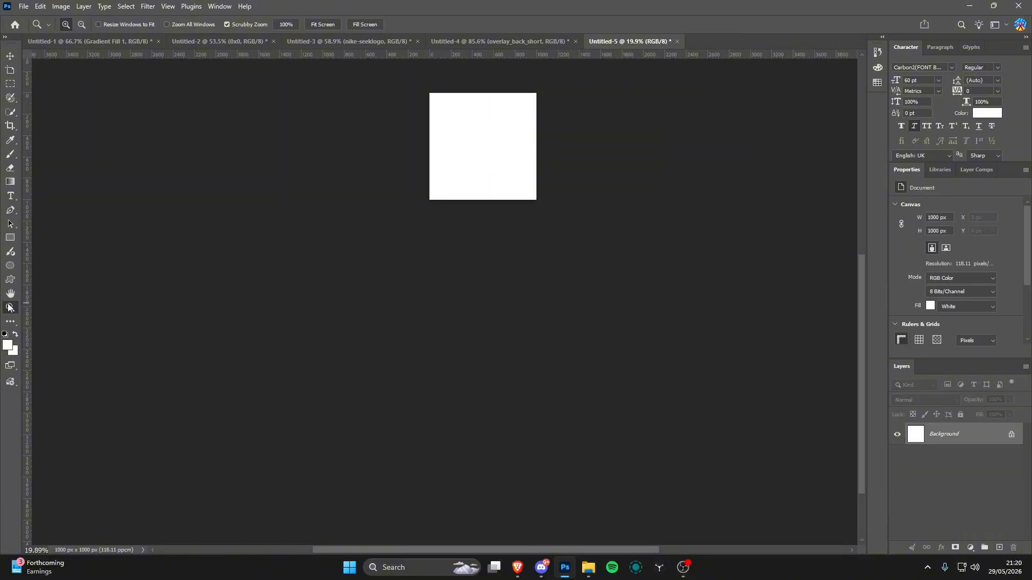
pyautogui.hotkey('ctrl', 'z')
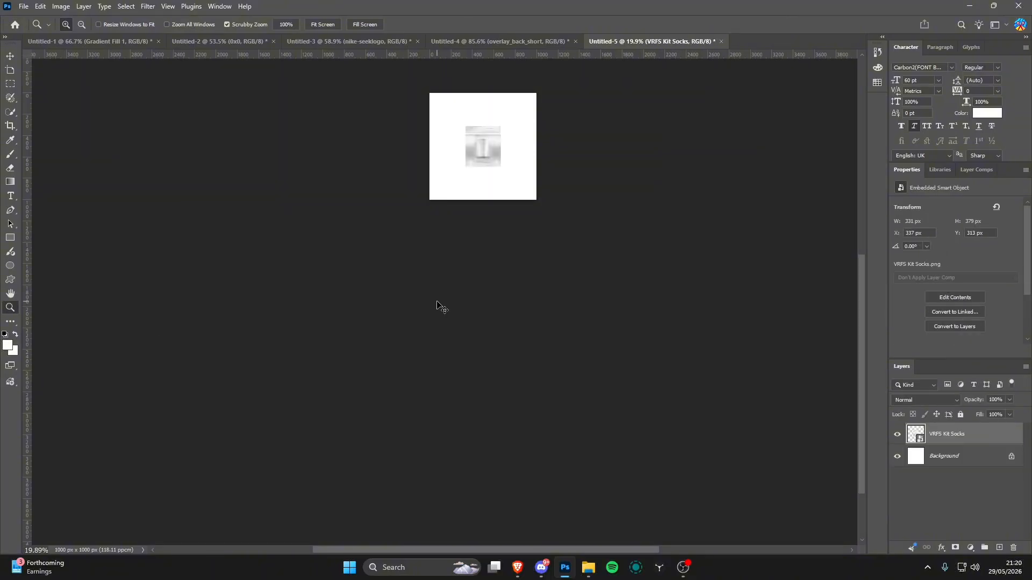
pyautogui.hotkey('ctrl', 'z')
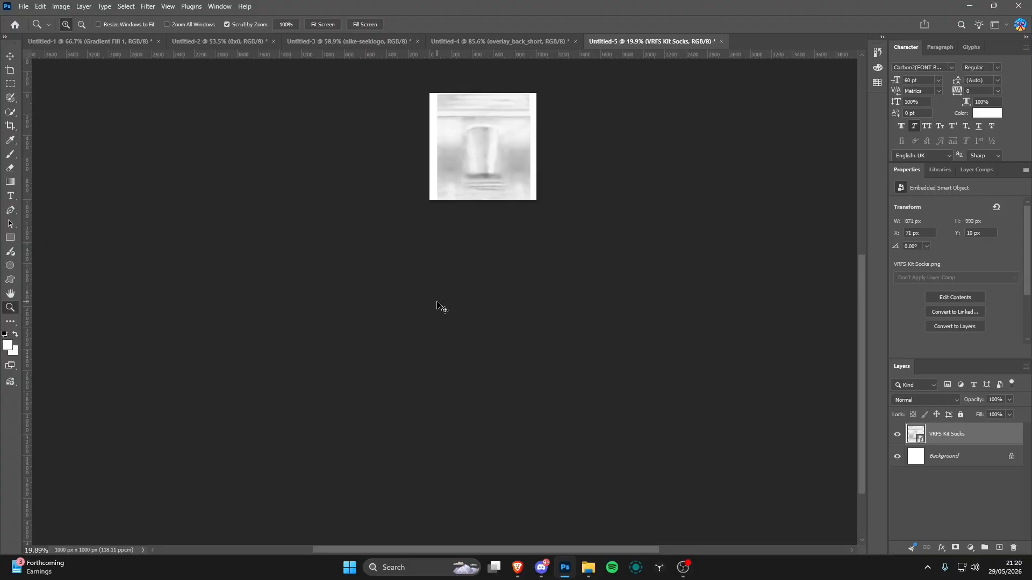
pyautogui.hotkey('ctrl', 'shift', 'z')
# - Crop the canvas on all four sides to the socks template's edges, about 331 x 379 px
pyautogui.moveTo(470, 110); pyautogui.dragTo(525, 115)
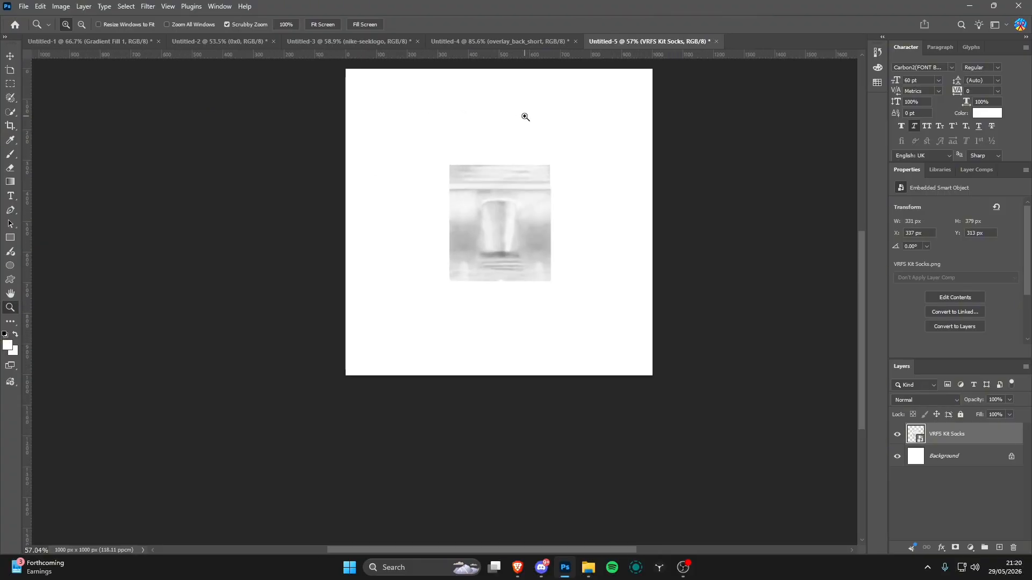
pyautogui.press('c')
pyautogui.moveTo(516, 376); pyautogui.dragTo(520, 336)
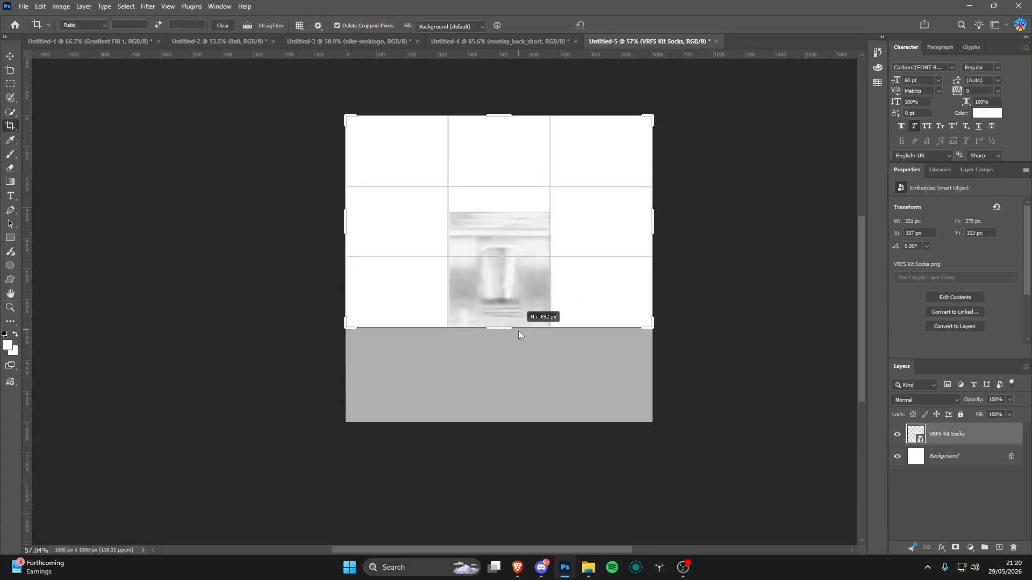
pyautogui.moveTo(493, 116); pyautogui.dragTo(486, 163)
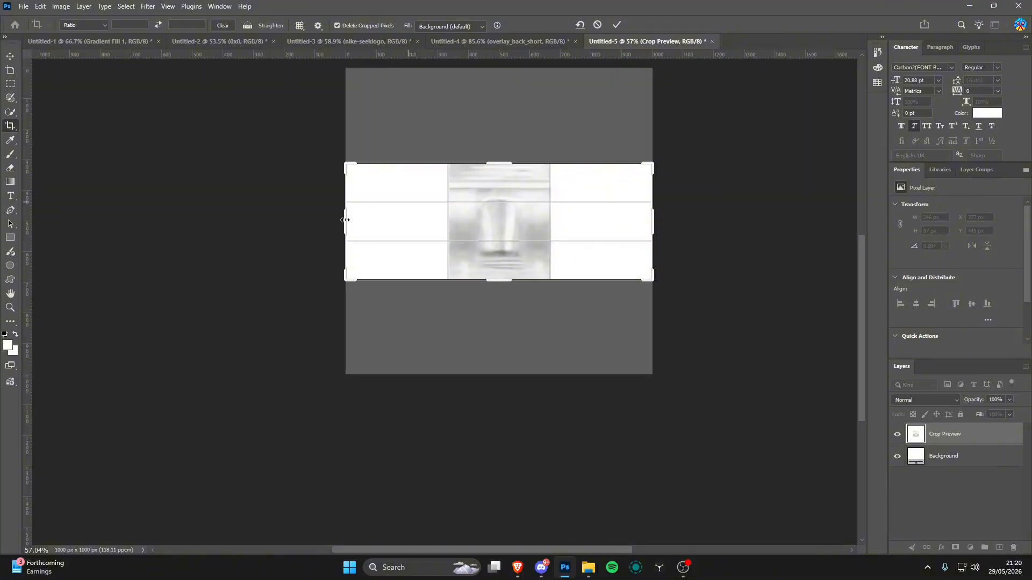
pyautogui.moveTo(346, 219); pyautogui.dragTo(396, 213)
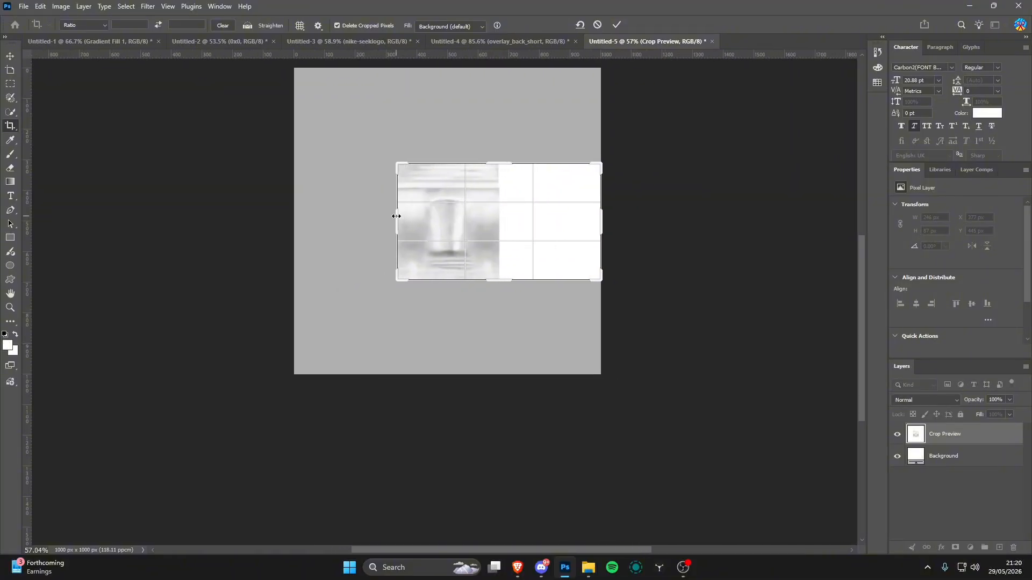
pyautogui.moveTo(603, 218); pyautogui.dragTo(551, 221)
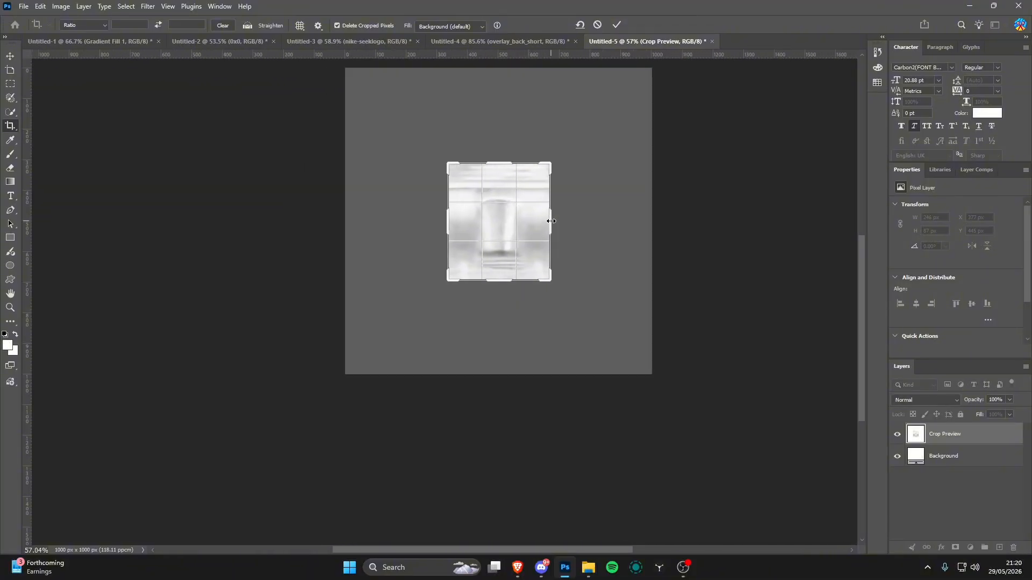
pyautogui.press('Return')
# - Add a red (ff0000) solid colour fill layer directly above the Background layer
pyautogui.click(9, 309)
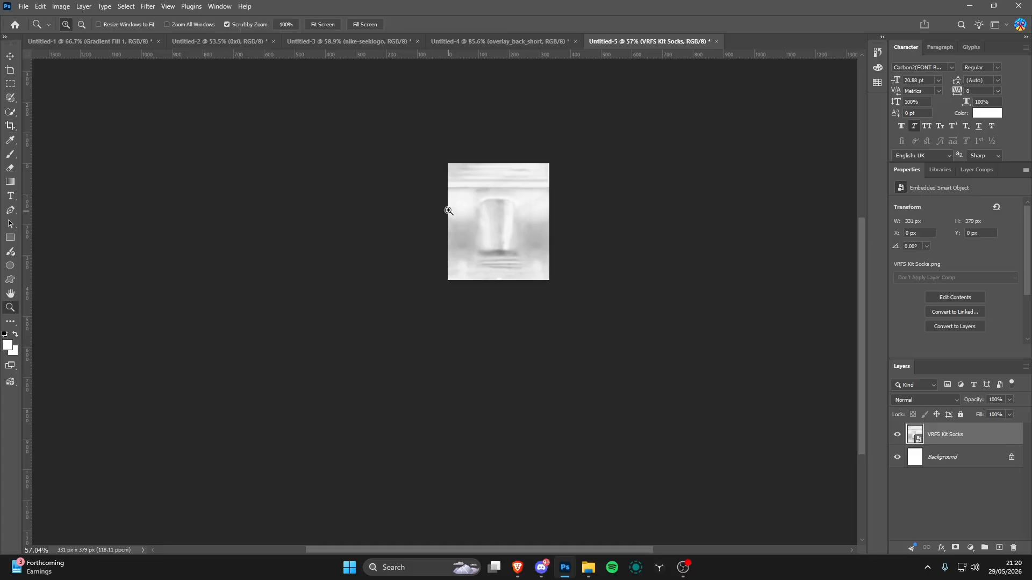
pyautogui.moveTo(449, 207); pyautogui.dragTo(502, 198)
pyautogui.click(949, 464)
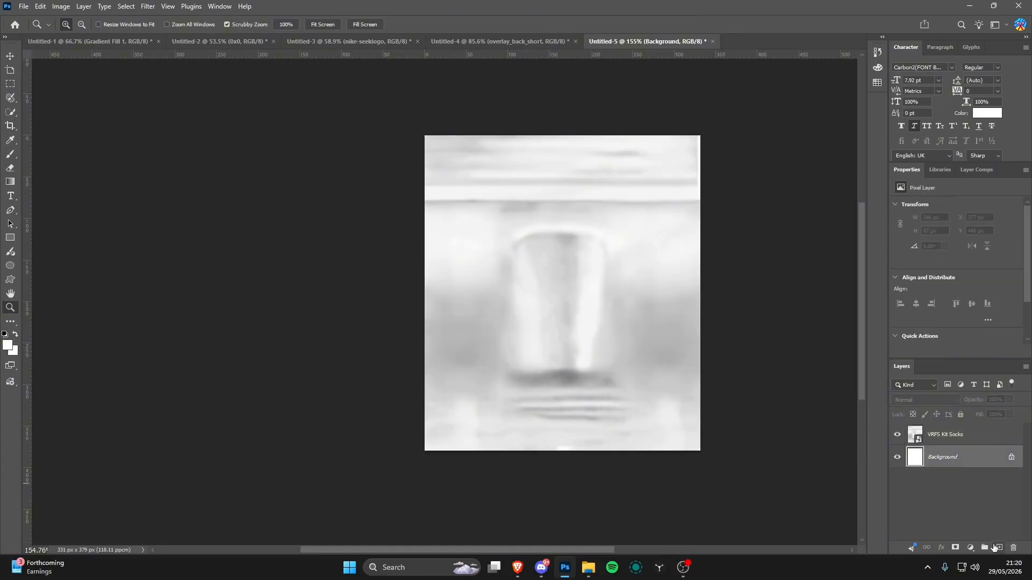
pyautogui.click(970, 548)
pyautogui.click(971, 517)
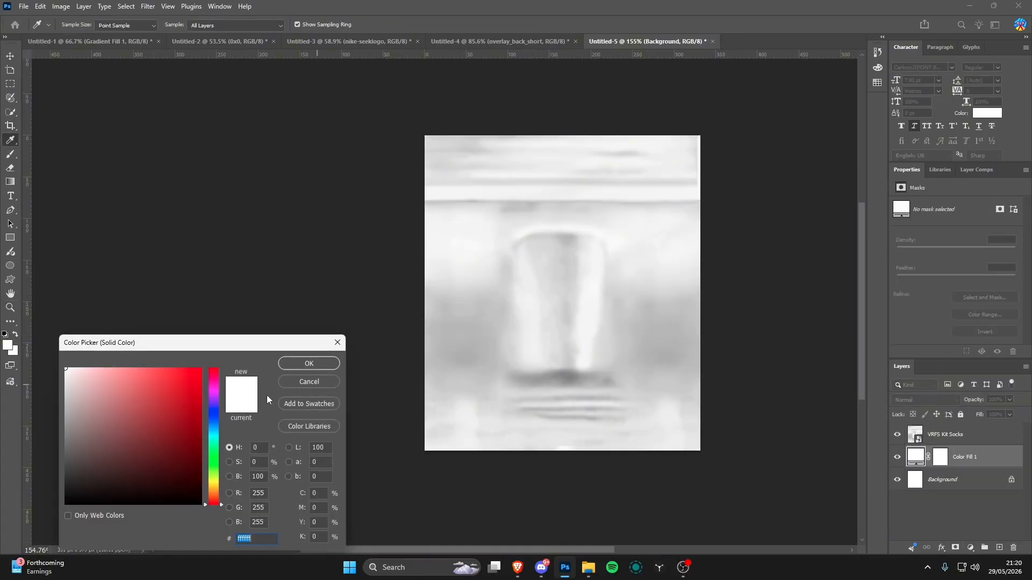
pyautogui.write('ff0000')
pyautogui.press('Return')
# - Set the VRFS Kit Socks layer's blend mode to Multiply
pyautogui.click(936, 431)
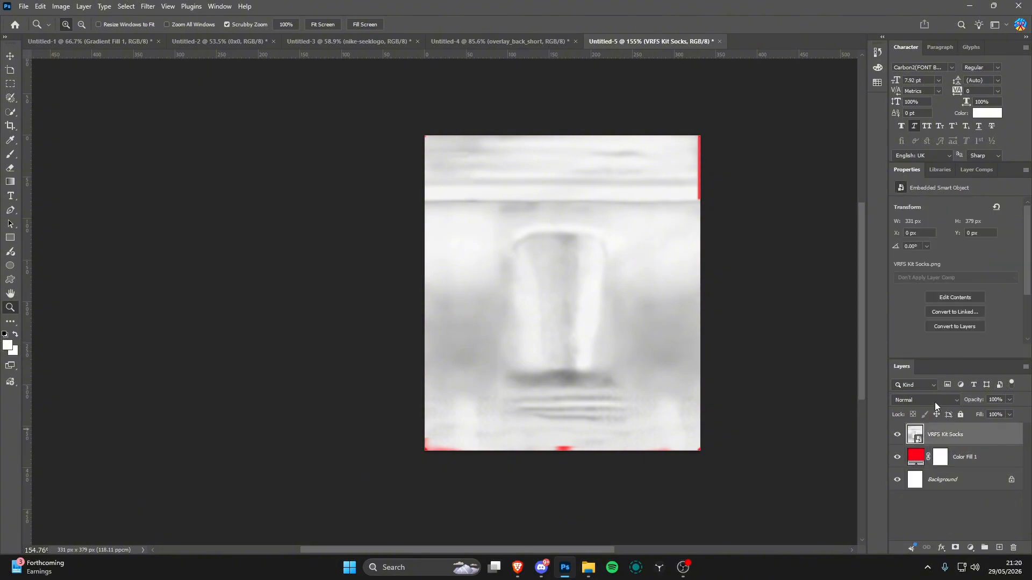
pyautogui.click(931, 401)
pyautogui.click(916, 298)
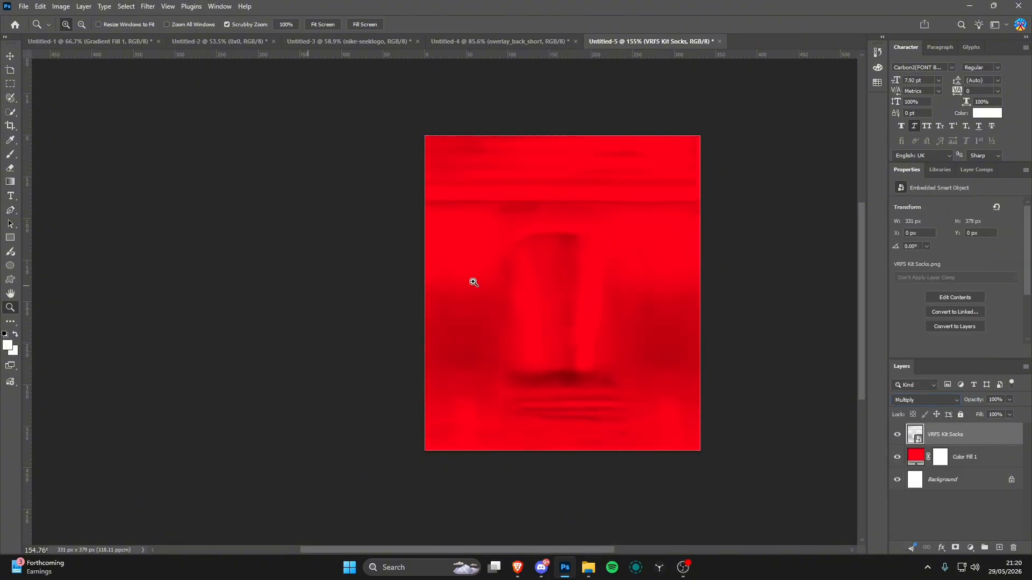
# - Find nike-seeklogo.png in the Pictures folder and place it on the middle of the socks, scaled down to about 73 x 27 px
pyautogui.moveTo(547, 283); pyautogui.dragTo(581, 363)
pyautogui.click(589, 574)
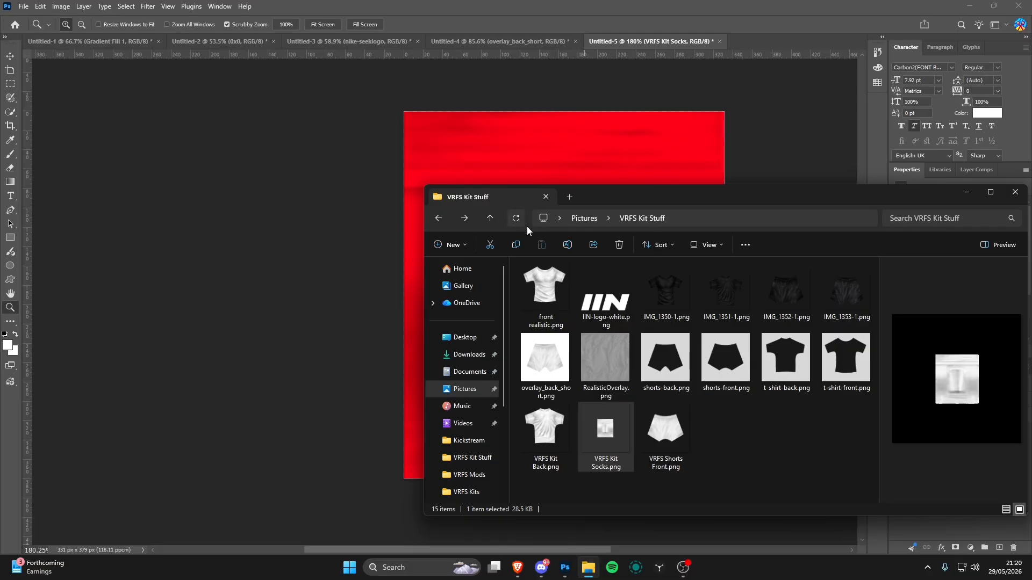
pyautogui.click(584, 219)
pyautogui.click(925, 216)
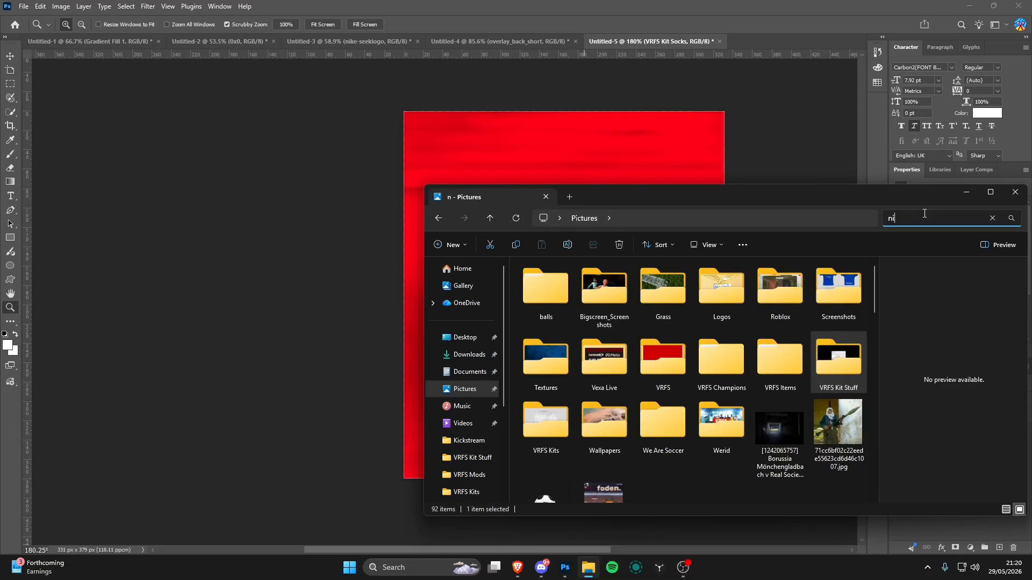
pyautogui.write('nike')
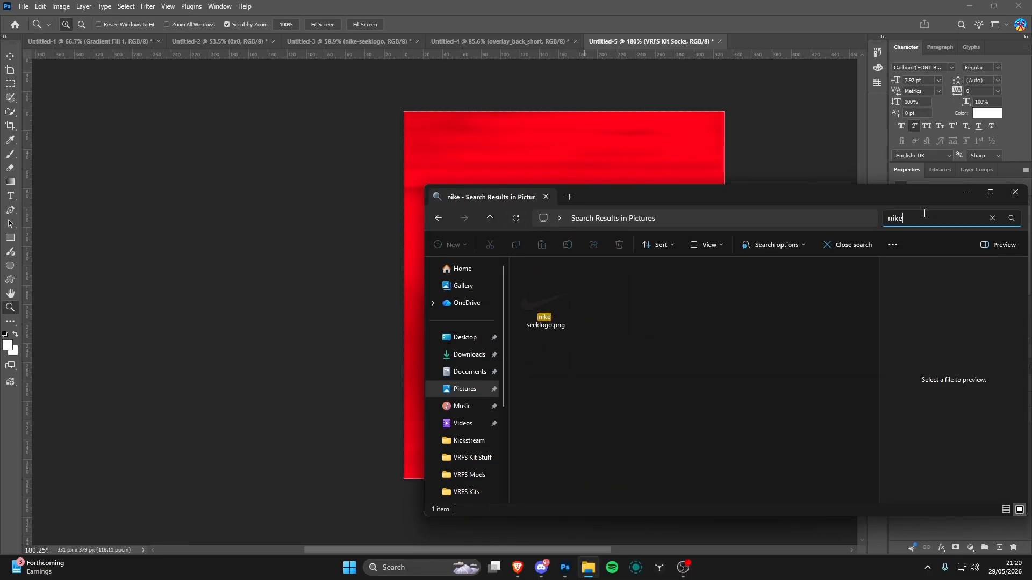
pyautogui.moveTo(527, 314); pyautogui.dragTo(358, 375)
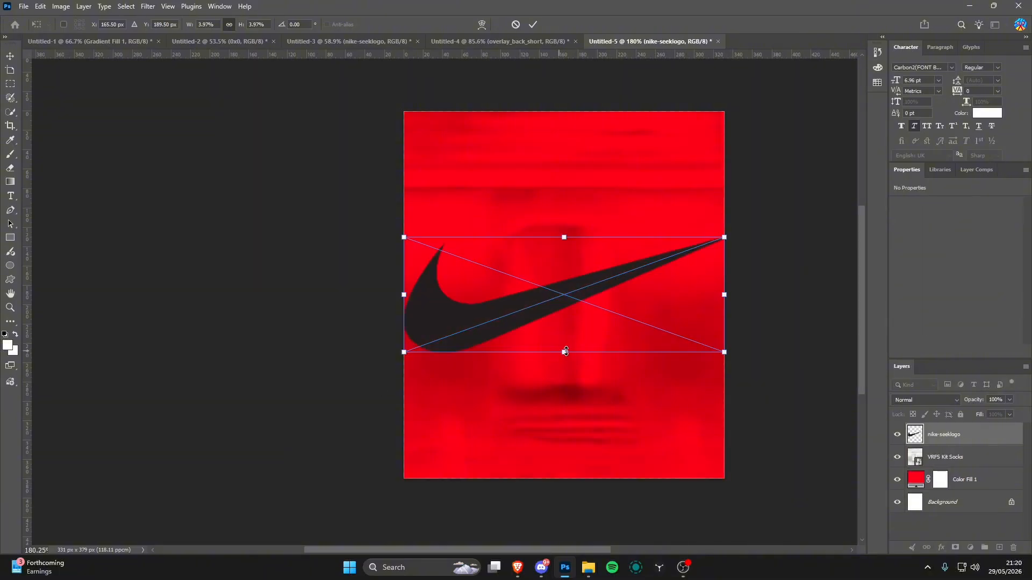
pyautogui.moveTo(564, 351); pyautogui.dragTo(564, 291)
pyautogui.click(8, 63)
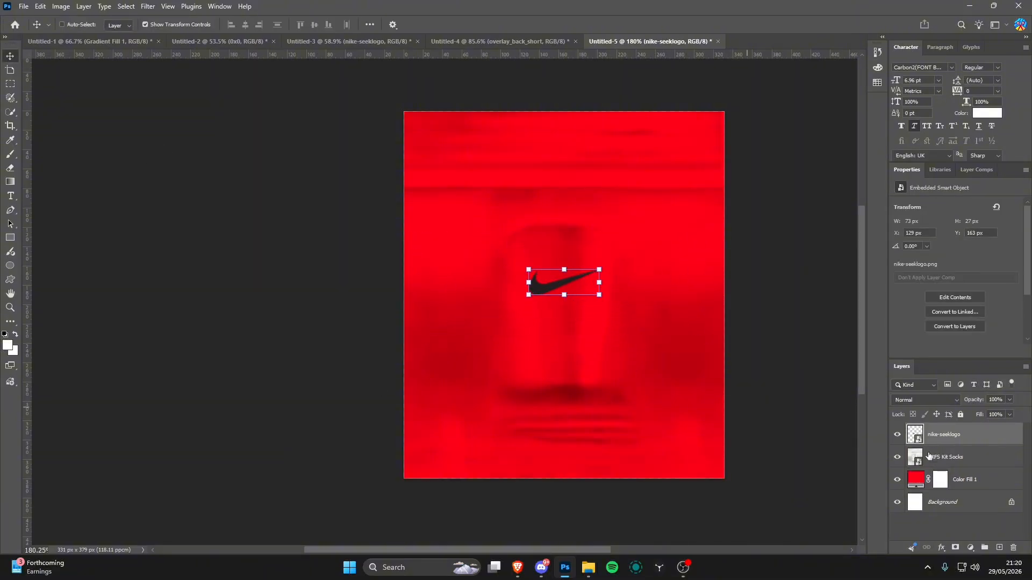
# - Apply a white (ffffff) Color Overlay effect to the Nike logo layer
pyautogui.click(941, 547)
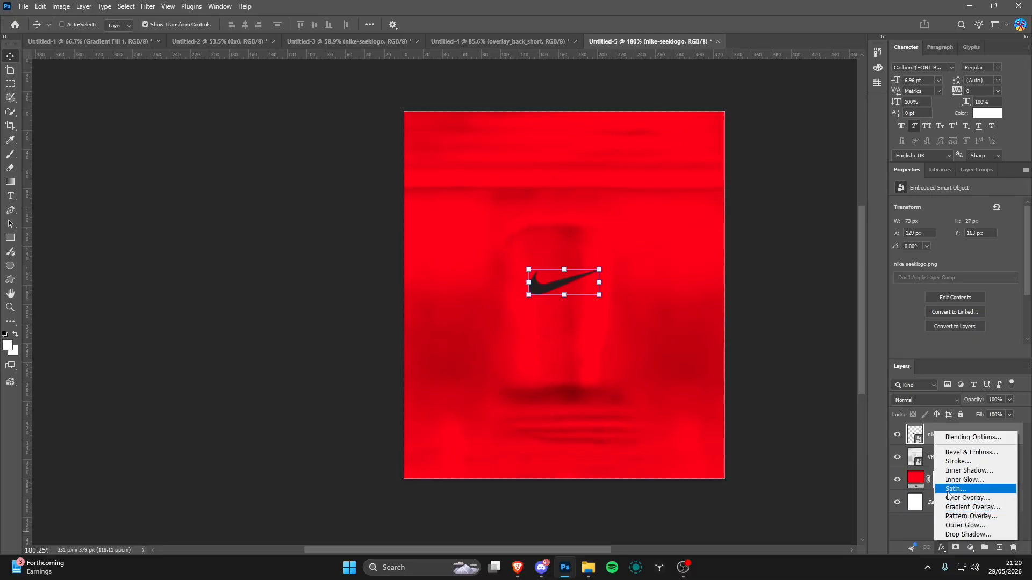
pyautogui.click(950, 498)
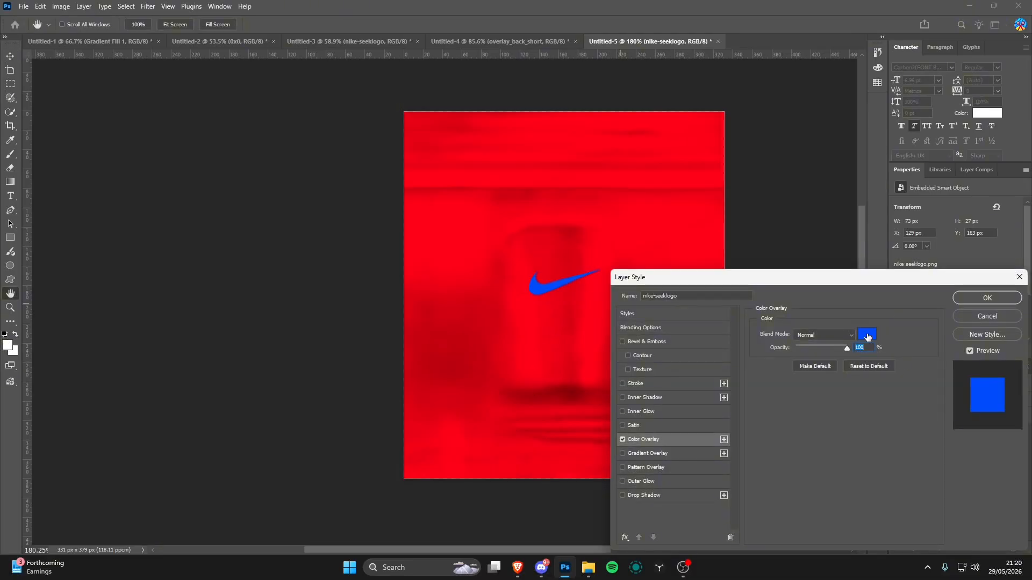
pyautogui.click(867, 335)
pyautogui.write('ffffff')
pyautogui.click(292, 369)
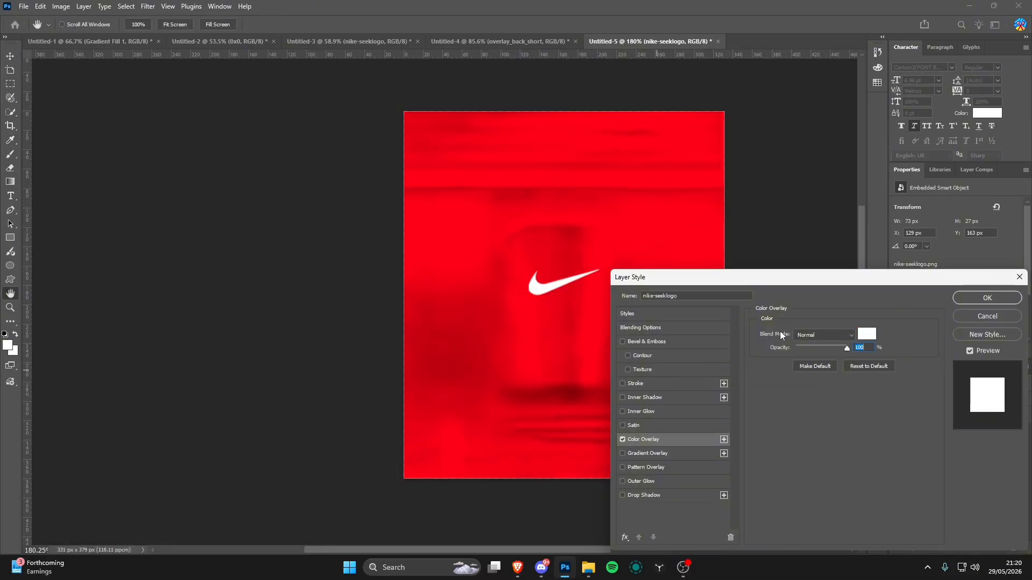
pyautogui.click(987, 298)
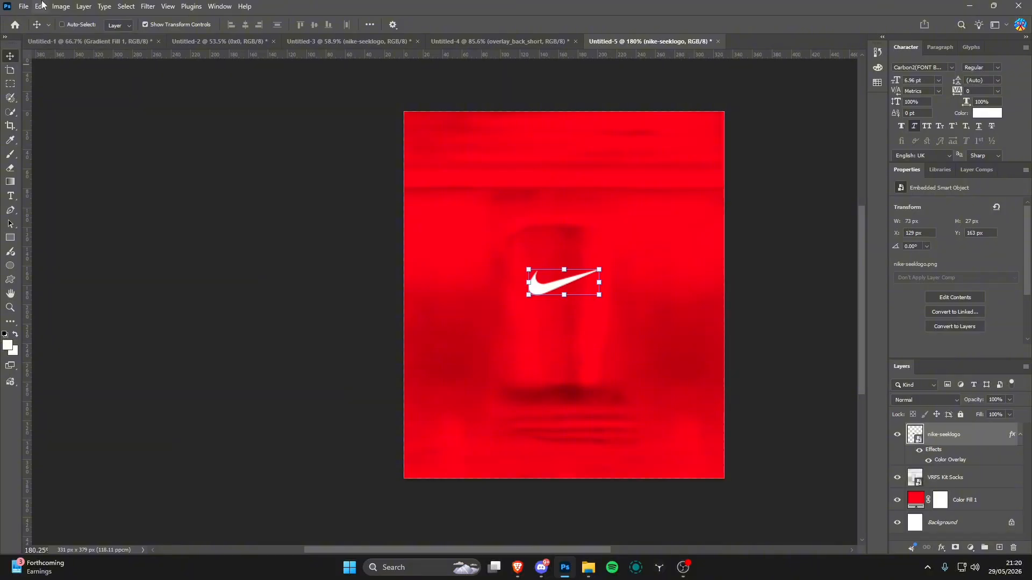
# - Export the socks design as a PNG named "tut socks" in the VRFS Kits folder
pyautogui.click(23, 6)
pyautogui.moveTo(38, 194)
pyautogui.click(188, 195)
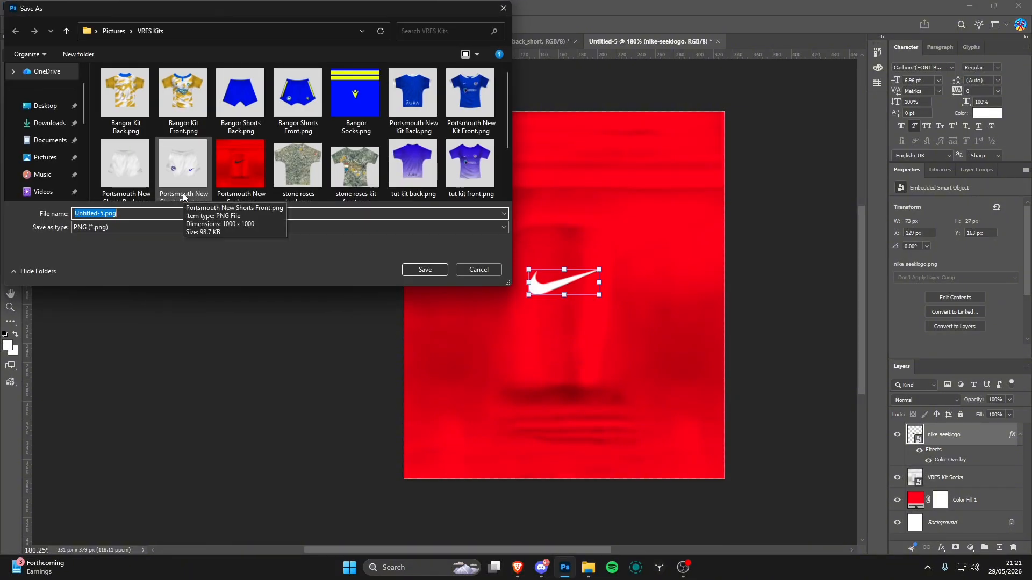
pyautogui.press('BackSpace')
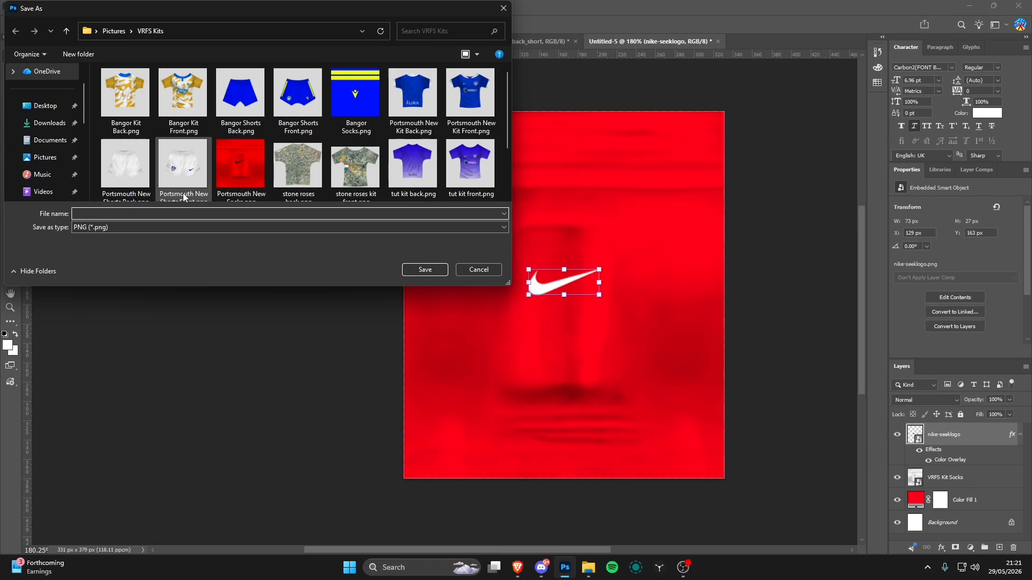
pyautogui.write('tut sockas')
pyautogui.press('Return')
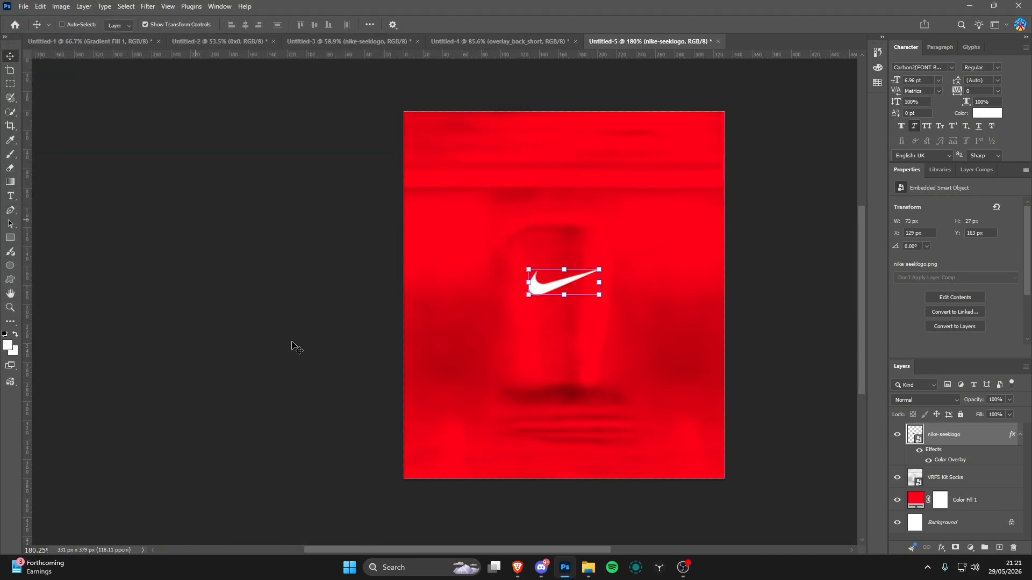
# - Switch to the VRFS jersey page in the browser and add tut kit front.png from Pictures > VRFS Kits as the shirt front image
pyautogui.click(518, 572)
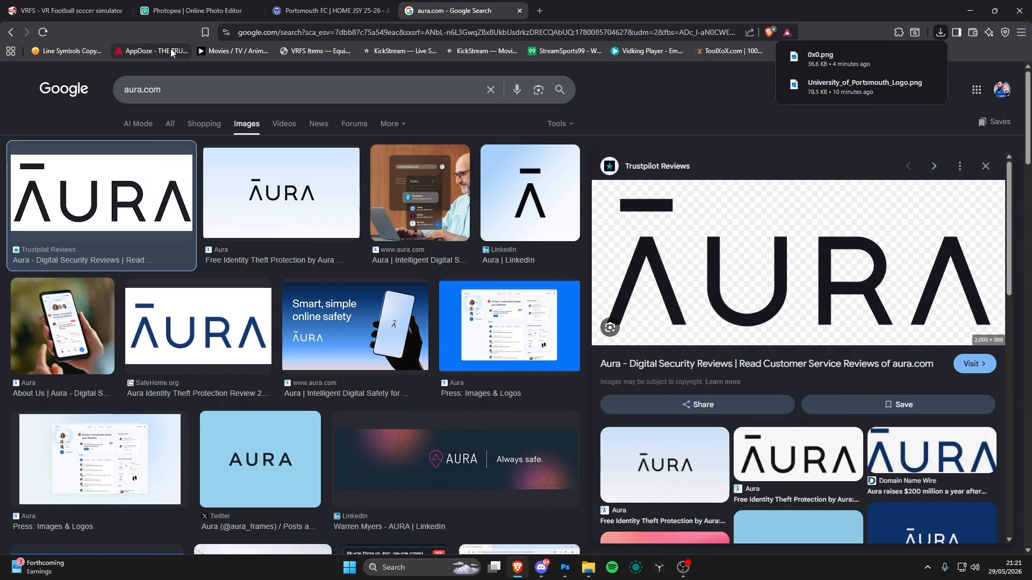
pyautogui.click(96, 11)
pyautogui.scroll(-5, 327, 221)
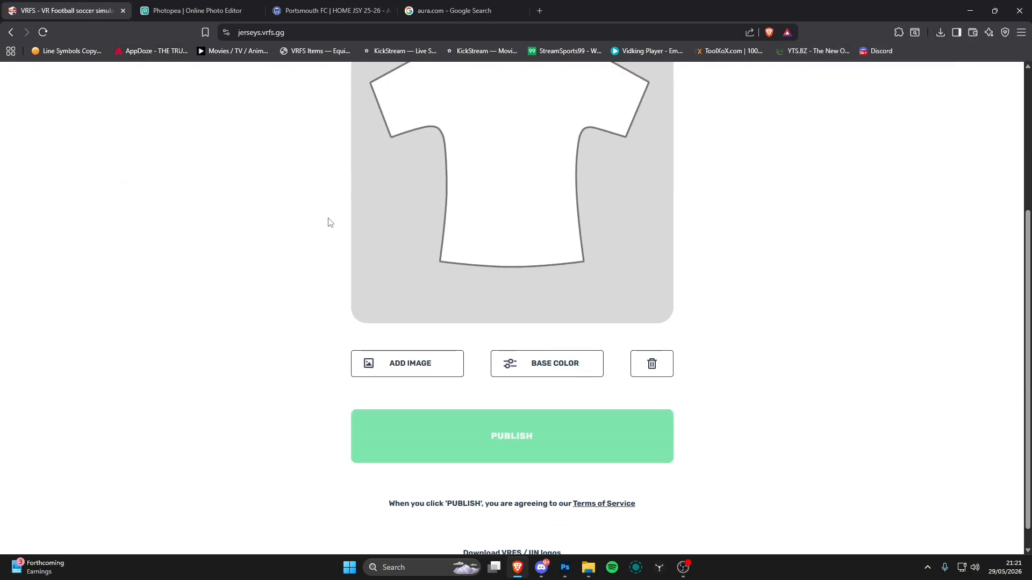
pyautogui.click(398, 359)
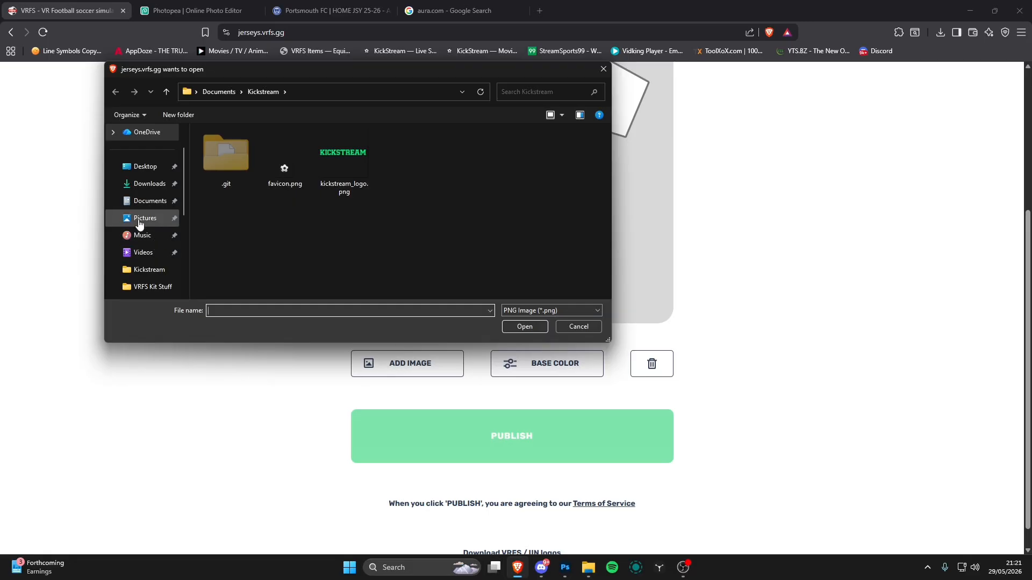
pyautogui.click(139, 221)
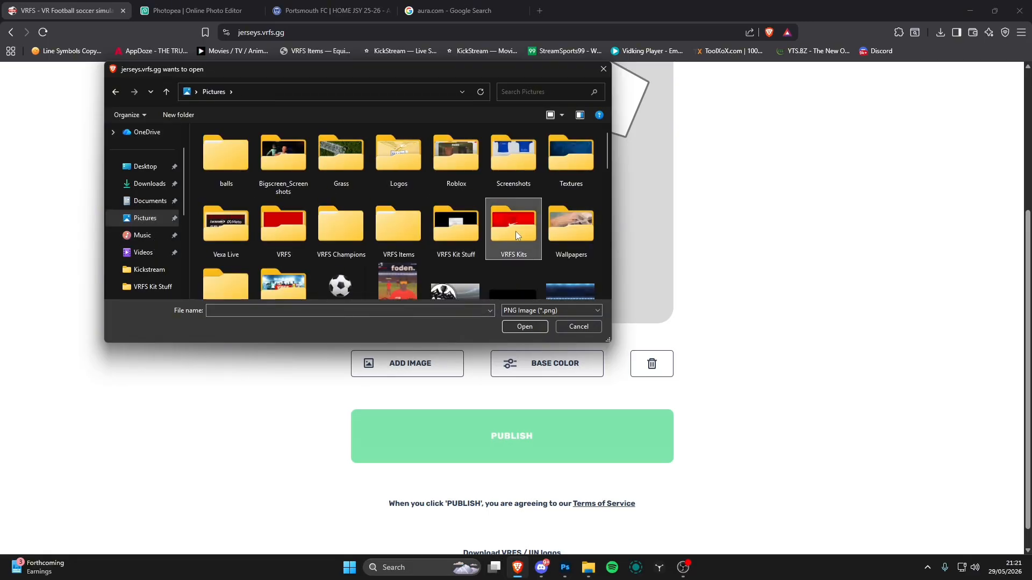
pyautogui.doubleClick(515, 234)
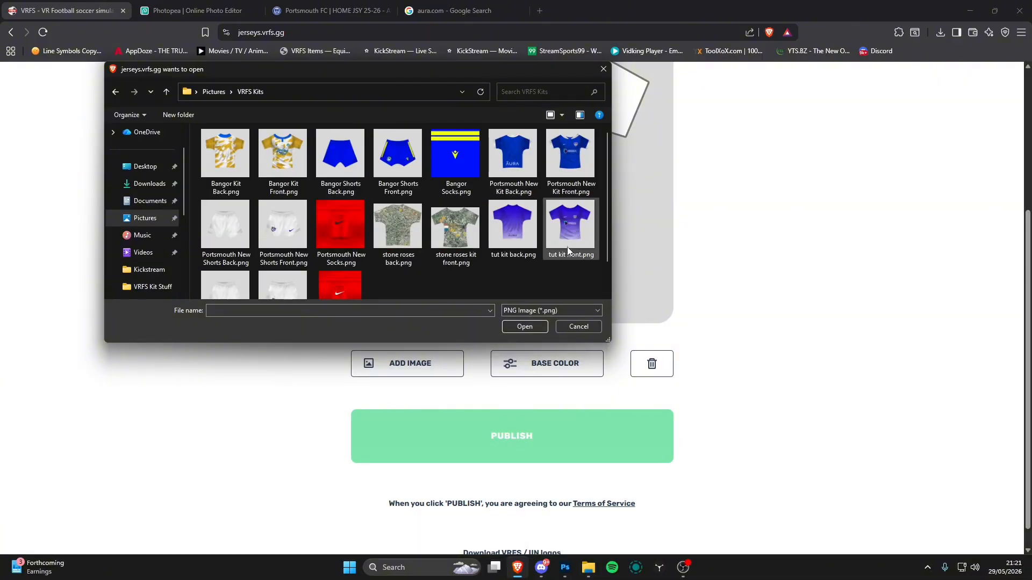
# - Add tut kit back.png as the image for the back of the shirt
pyautogui.scroll(4, 564, 235)
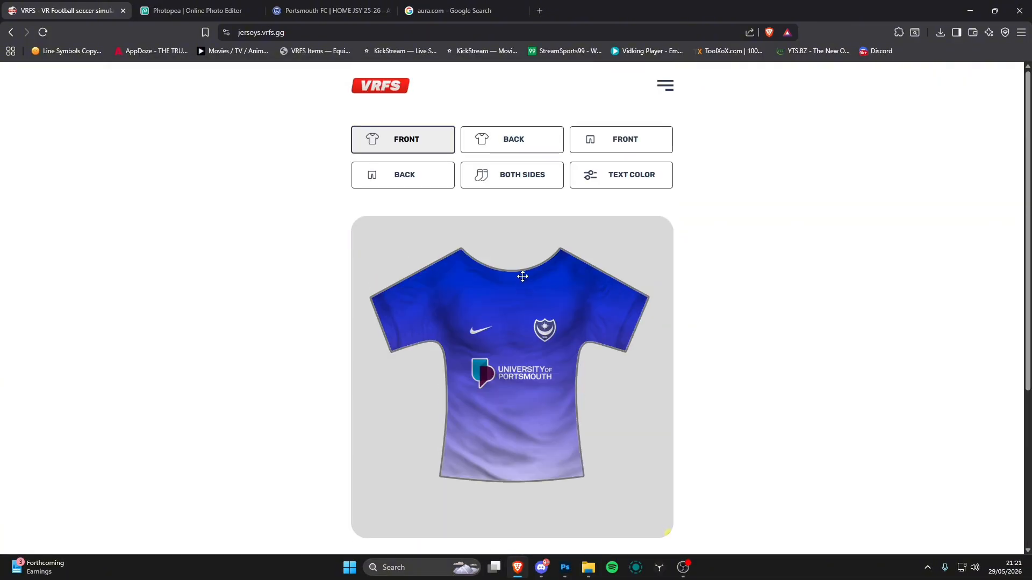
pyautogui.scroll(-3, 408, 349)
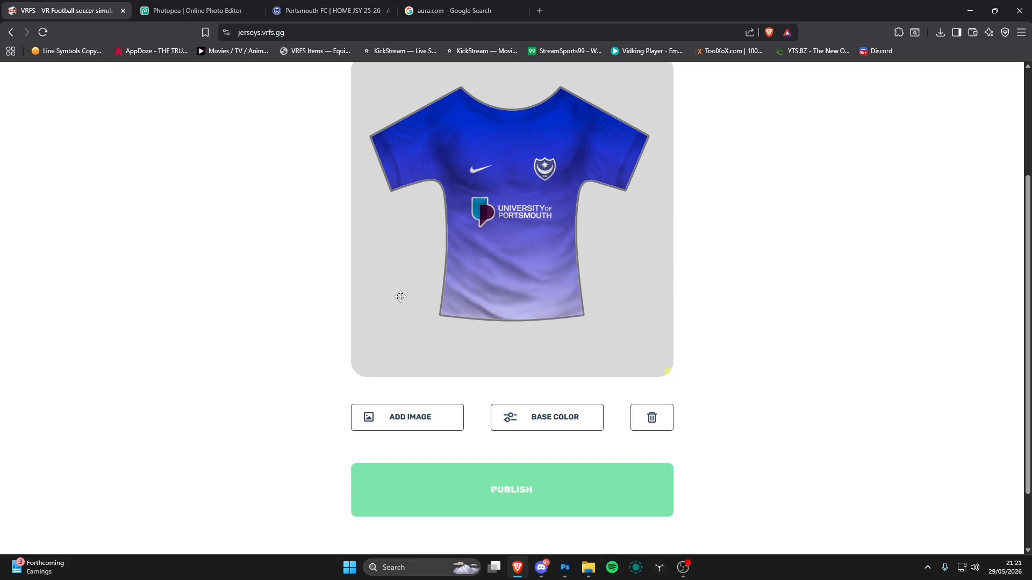
pyautogui.scroll(3, 395, 359)
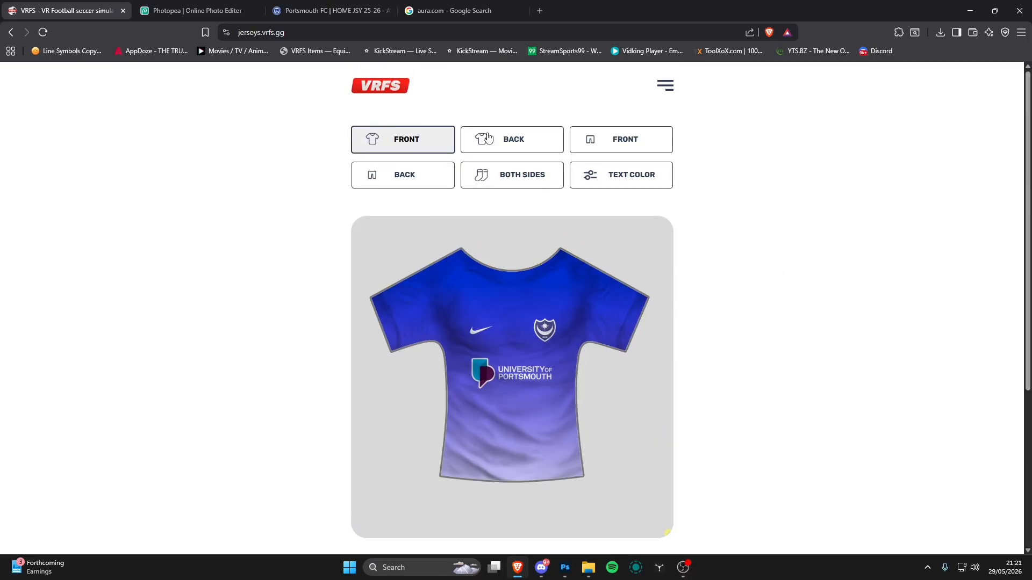
pyautogui.click(505, 142)
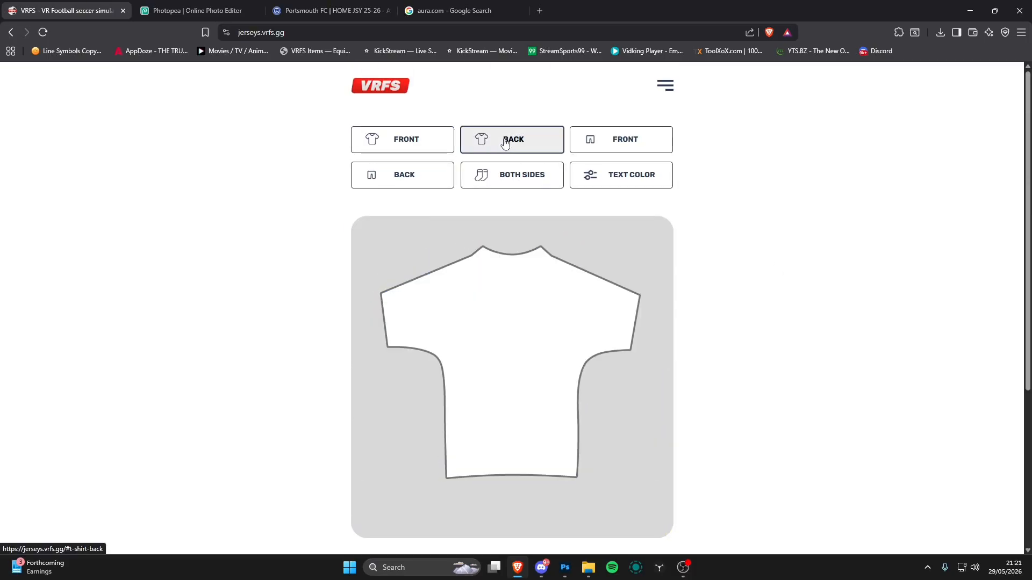
pyautogui.scroll(-3, 505, 142)
pyautogui.click(375, 419)
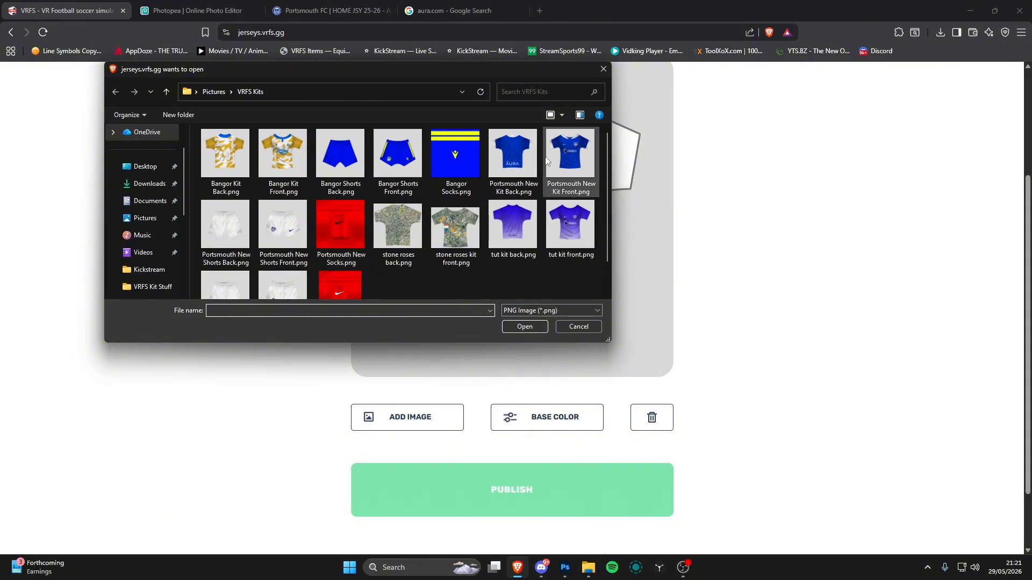
pyautogui.doubleClick(510, 228)
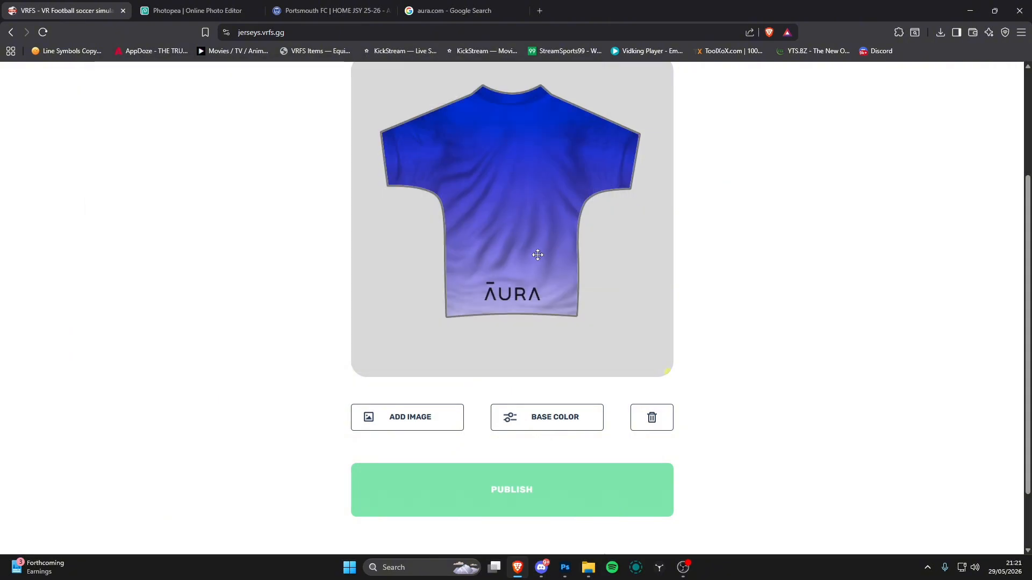
# - Add tut shorts front.png as the image for the front of the shorts
pyautogui.scroll(1, 539, 256)
pyautogui.scroll(2, 543, 253)
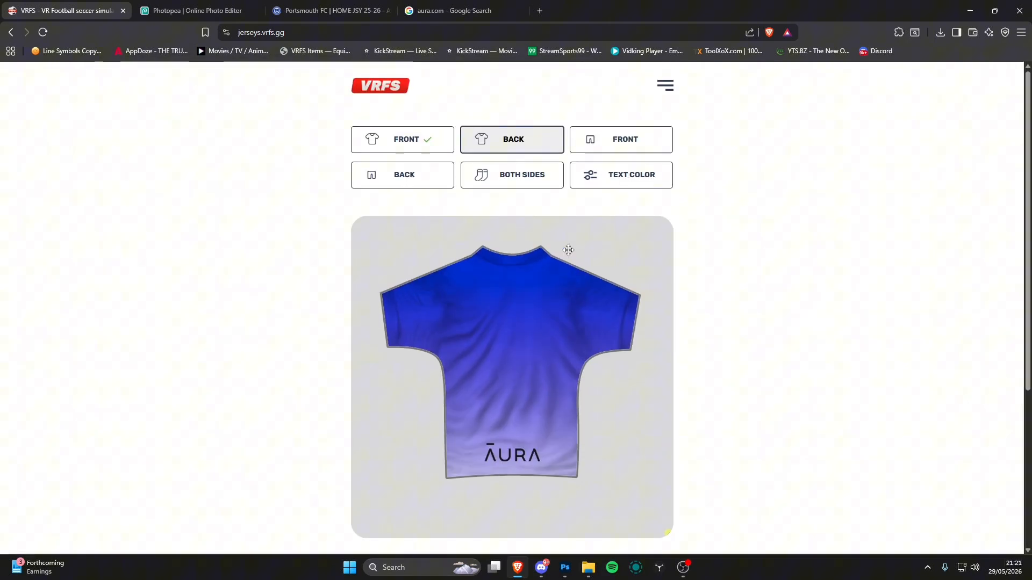
pyautogui.click(622, 141)
pyautogui.scroll(-2, 483, 376)
pyautogui.click(455, 413)
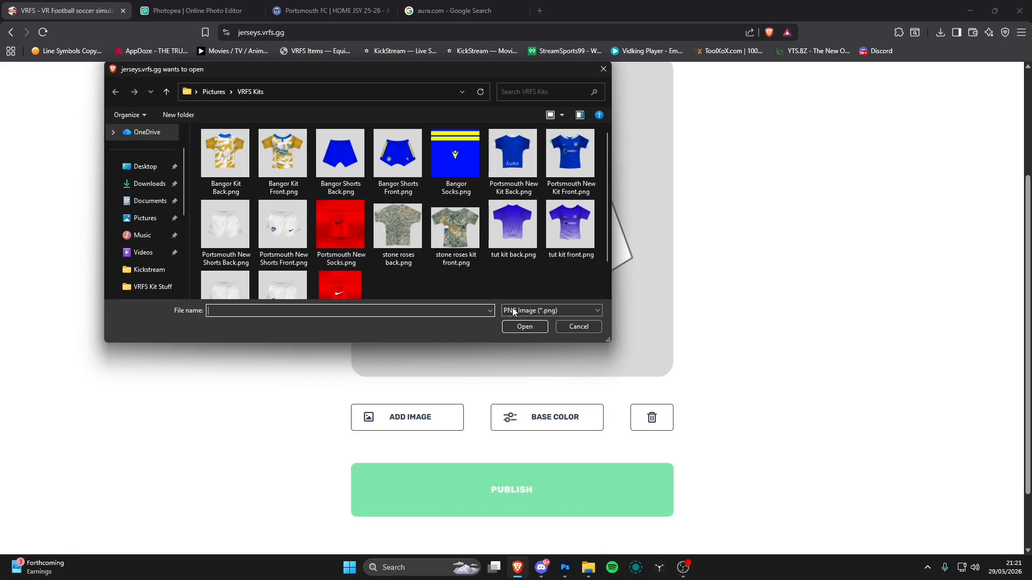
pyautogui.scroll(-1, 323, 267)
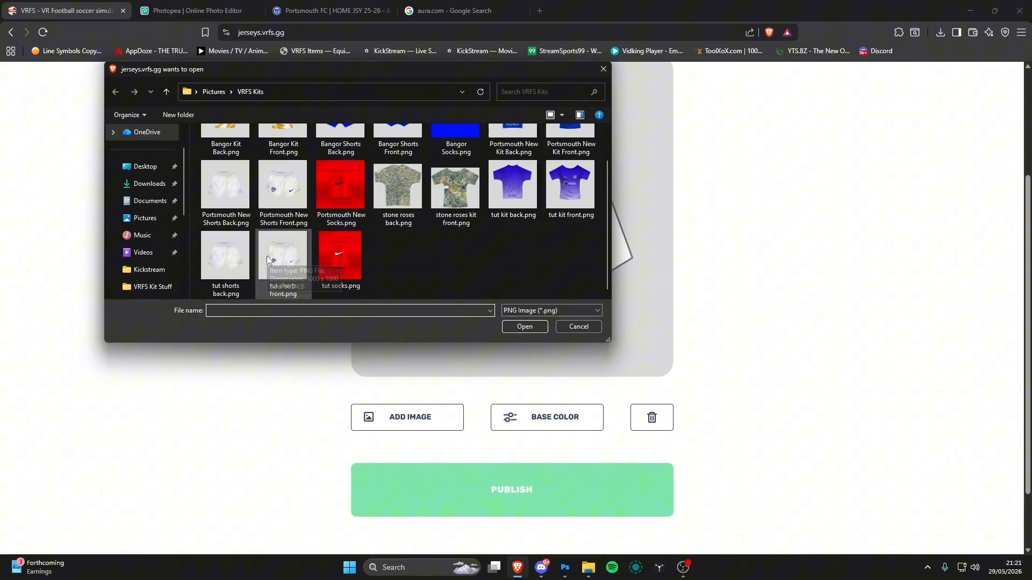
pyautogui.doubleClick(283, 288)
# - Add tut shorts back.png as the image for the back of the shorts
pyautogui.scroll(3, 444, 396)
pyautogui.click(403, 175)
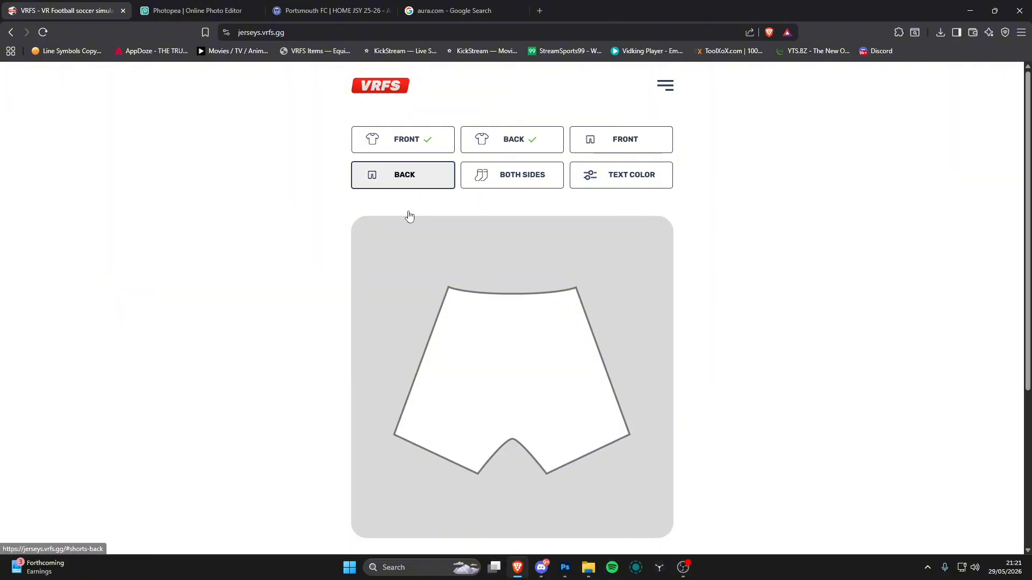
pyautogui.scroll(-4, 409, 216)
pyautogui.click(414, 359)
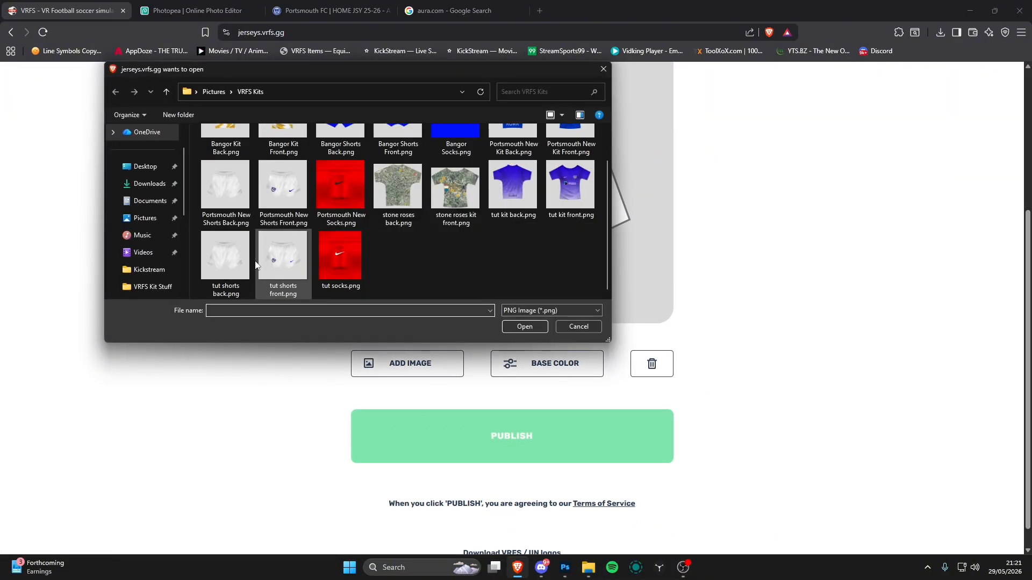
pyautogui.doubleClick(223, 257)
# - Add tut socks.png as the image for both sides of the socks
pyautogui.scroll(4, 314, 338)
pyautogui.click(489, 185)
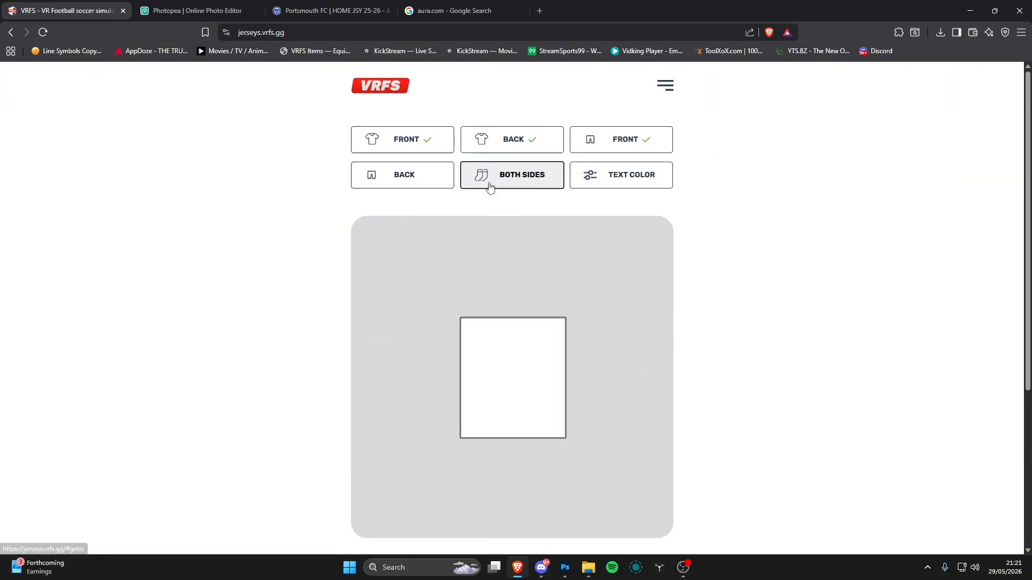
pyautogui.scroll(-3, 472, 366)
pyautogui.click(395, 415)
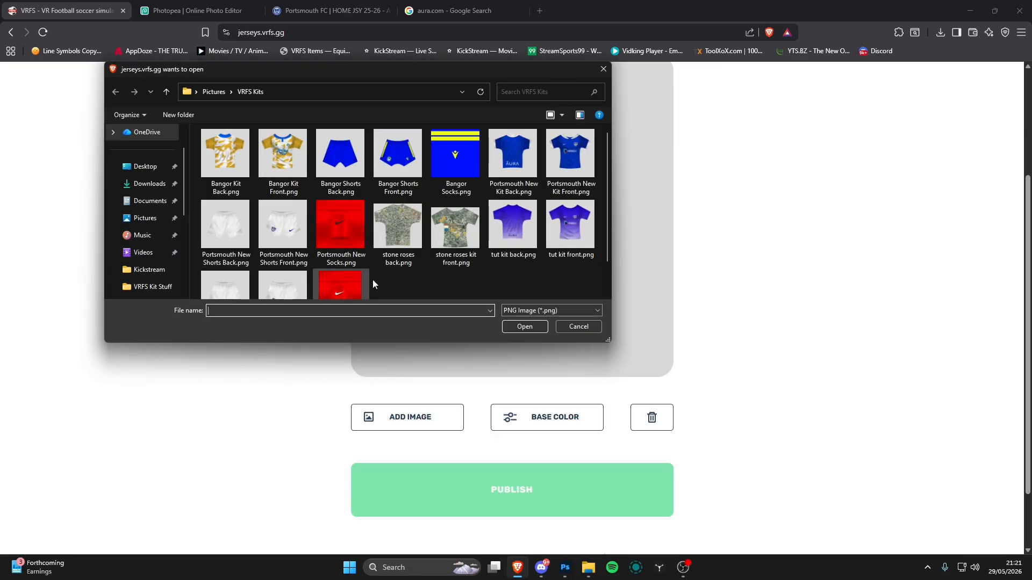
pyautogui.scroll(-1, 371, 274)
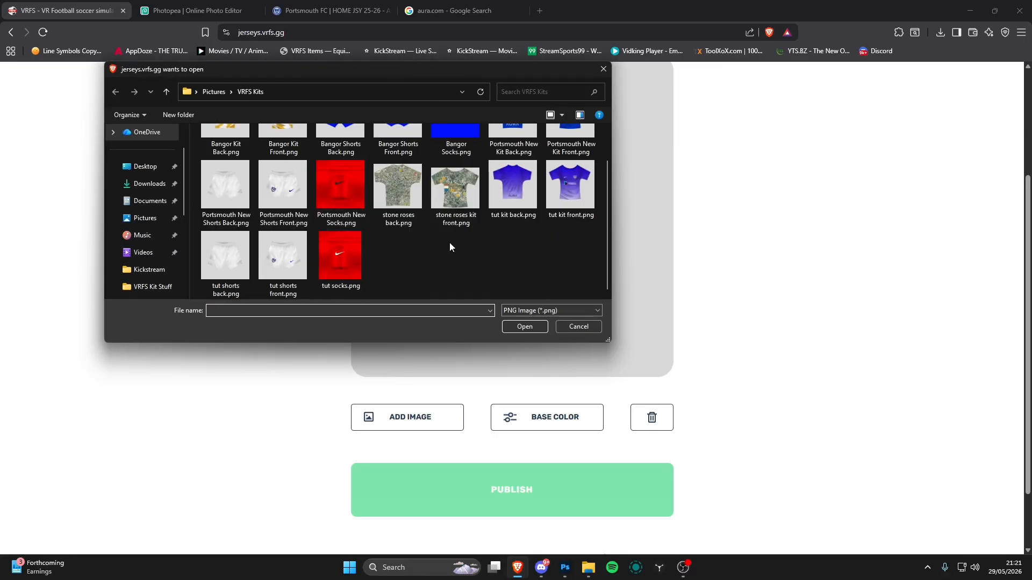
pyautogui.doubleClick(340, 253)
# - Move and shrink the red socks image so it fills the sock template with the Nike swoosh near its centre
pyautogui.scroll(3, 473, 323)
pyautogui.moveTo(491, 341); pyautogui.dragTo(604, 449)
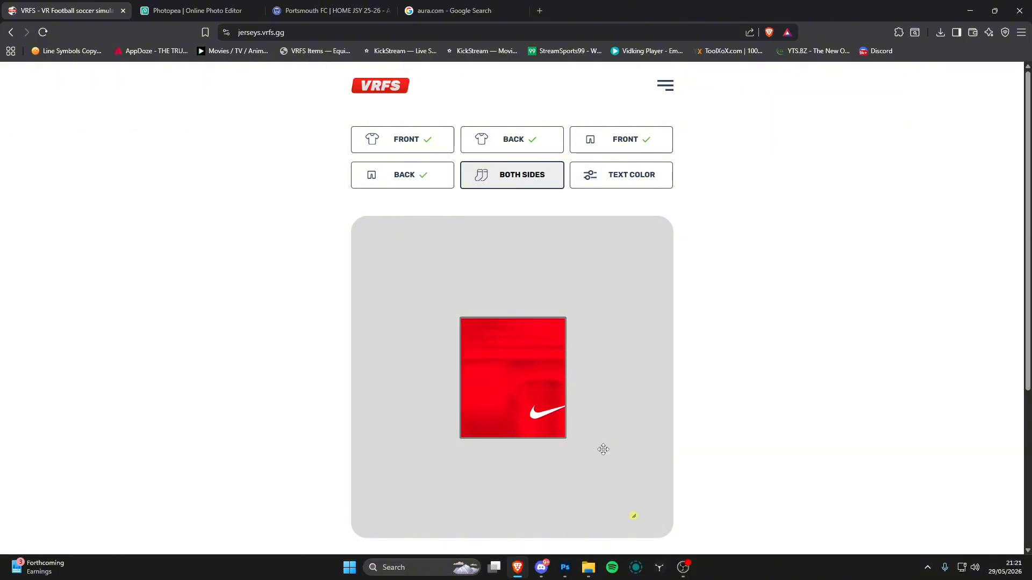
pyautogui.scroll(-4, 603, 449)
pyautogui.moveTo(630, 299); pyautogui.dragTo(560, 220)
pyautogui.scroll(4, 576, 306)
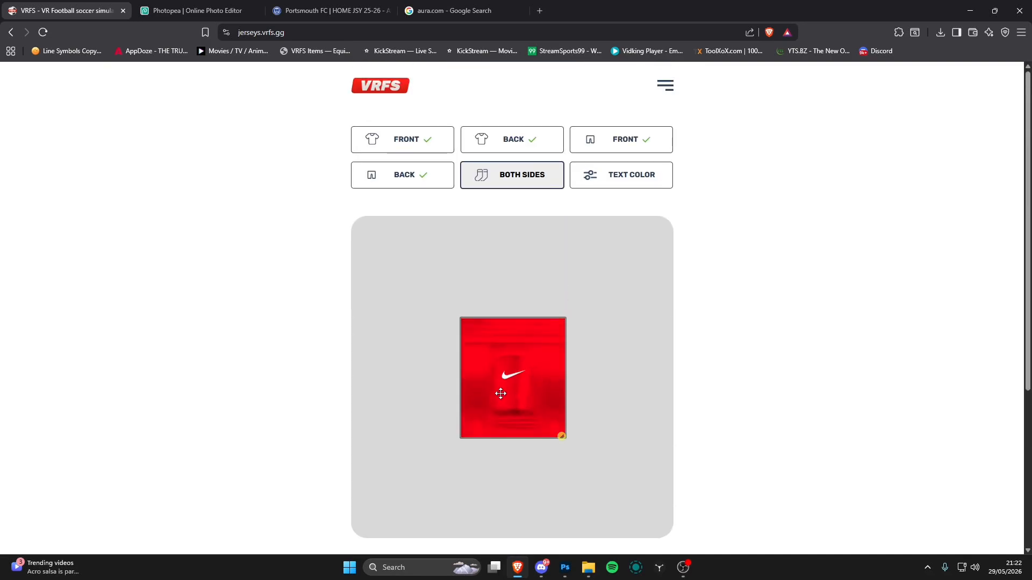
# - Compare the white number text colour with the back of the shirt, keep it white and publish the kit
pyautogui.click(597, 178)
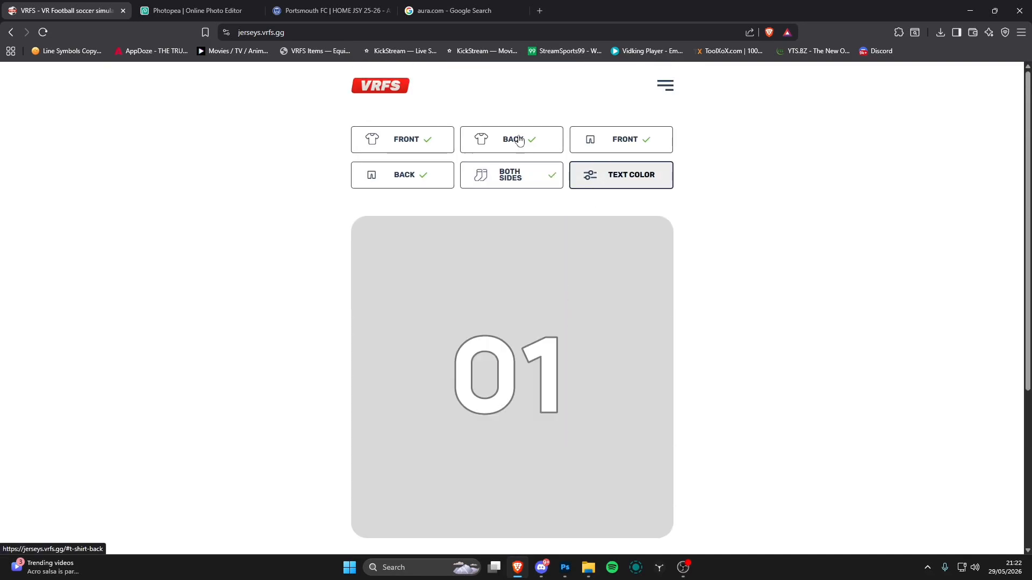
pyautogui.click(520, 135)
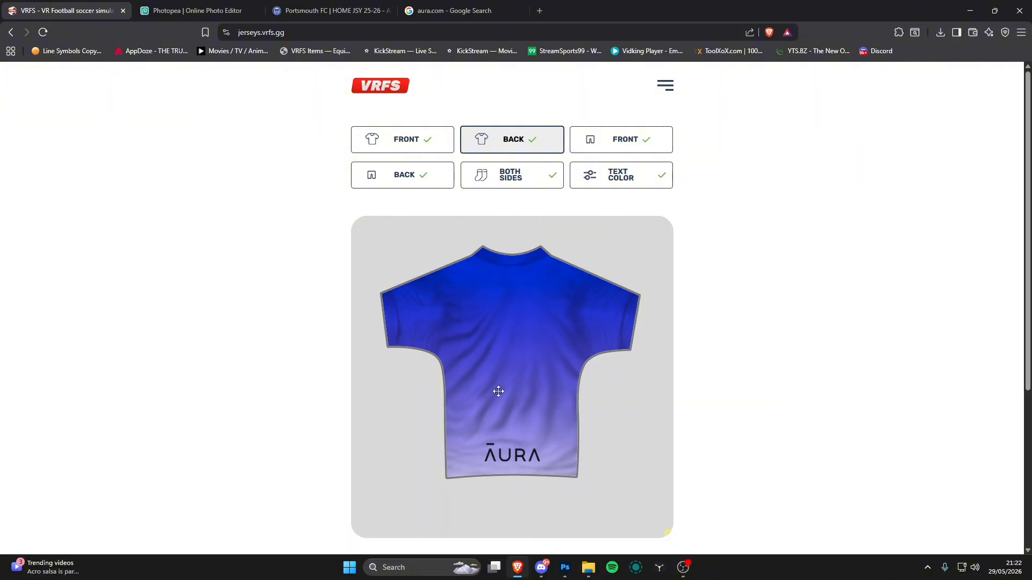
pyautogui.click(602, 179)
pyautogui.scroll(-4, 440, 448)
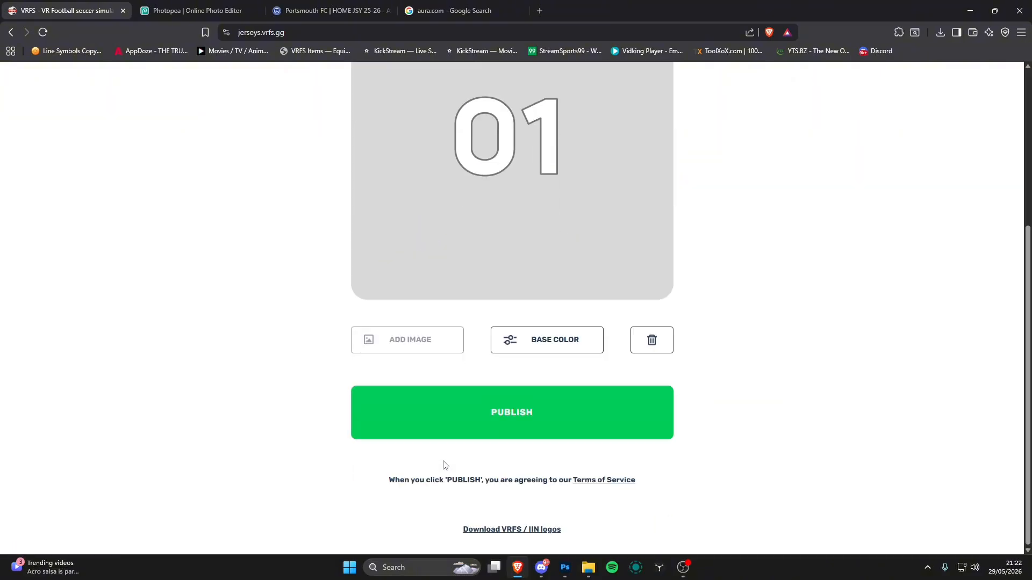
pyautogui.scroll(4, 444, 465)
pyautogui.click(526, 125)
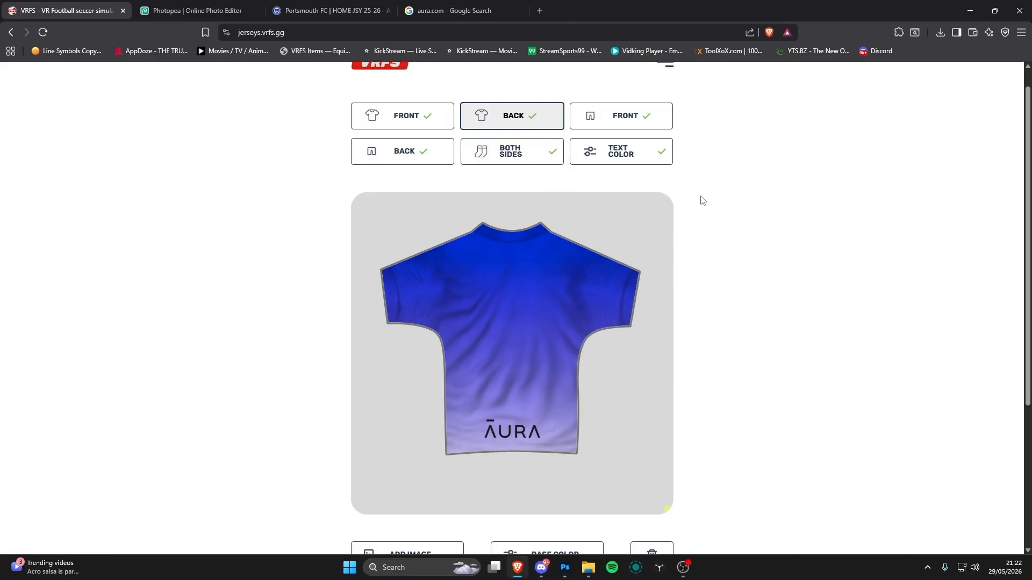
pyautogui.click(632, 158)
pyautogui.scroll(-4, 586, 433)
pyautogui.scroll(2, 521, 428)
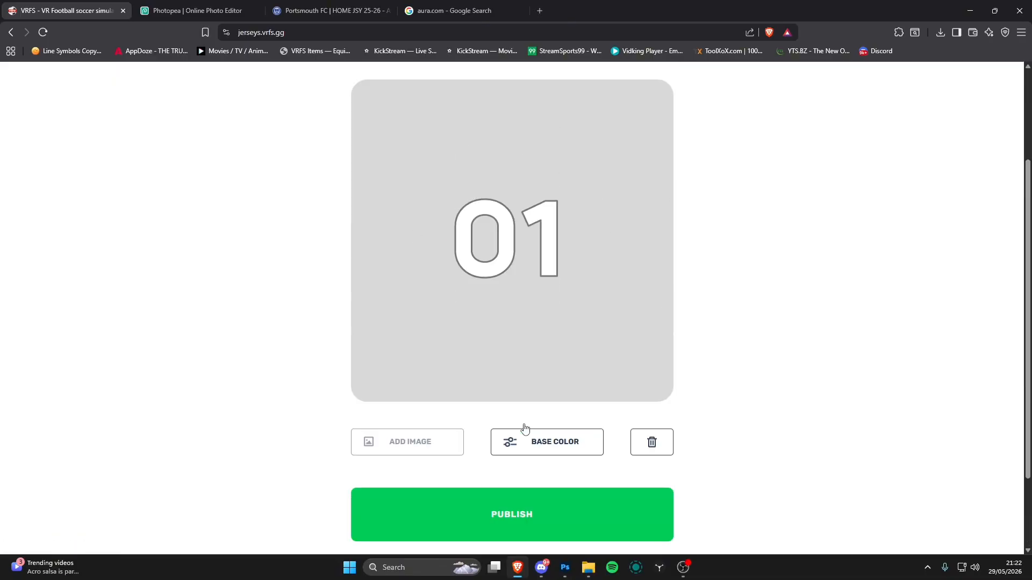
pyautogui.scroll(-2, 525, 425)
pyautogui.click(540, 435)
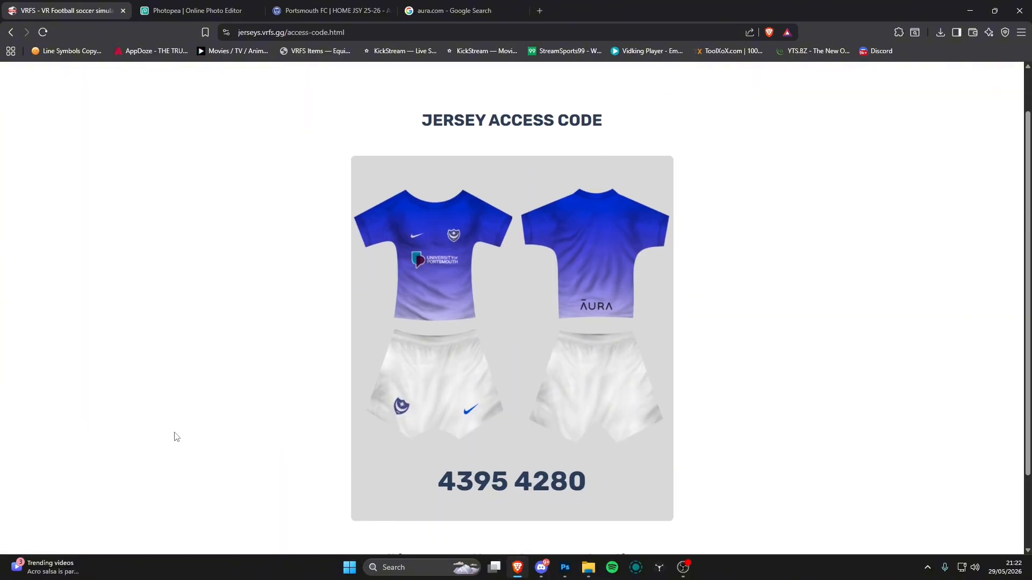
# - Capture a screenshot of the published kit card with its access code and post it in the send-bet channel of the BET VRFS server in Discord
pyautogui.press('super+shift+s')
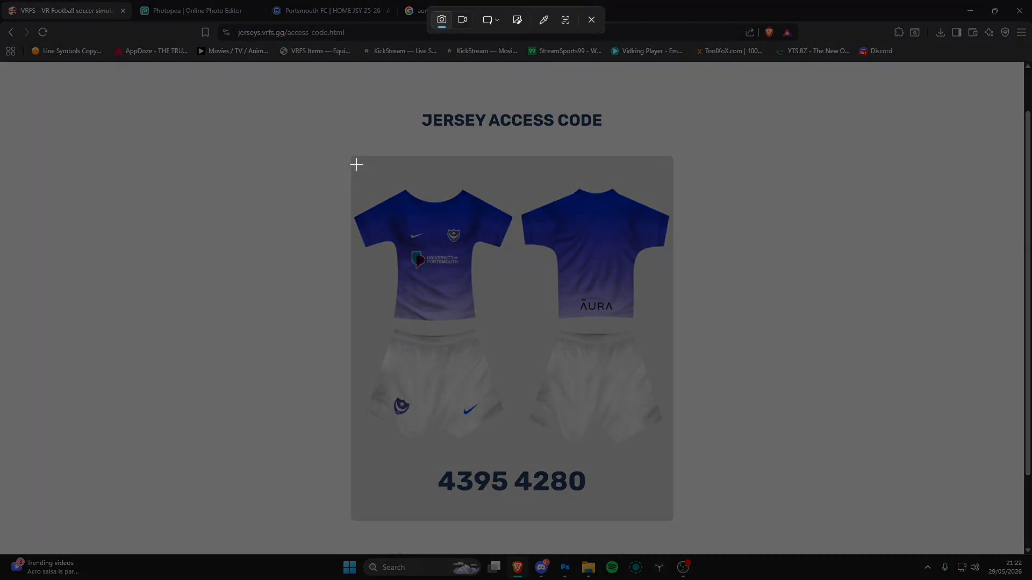
pyautogui.moveTo(352, 157); pyautogui.dragTo(673, 520)
pyautogui.click(541, 568)
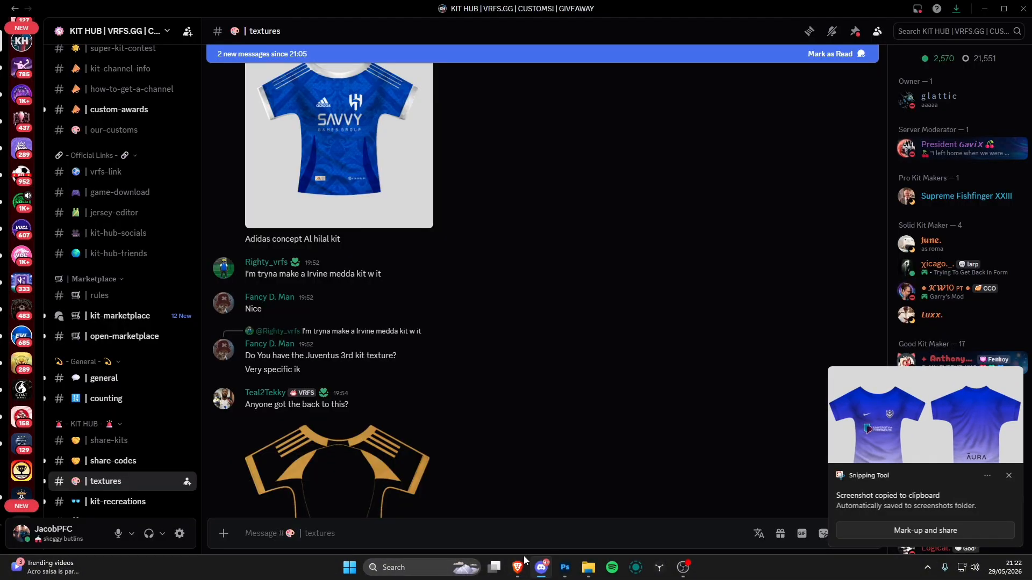
pyautogui.scroll(-5, 455, 431)
pyautogui.scroll(-10, 455, 431)
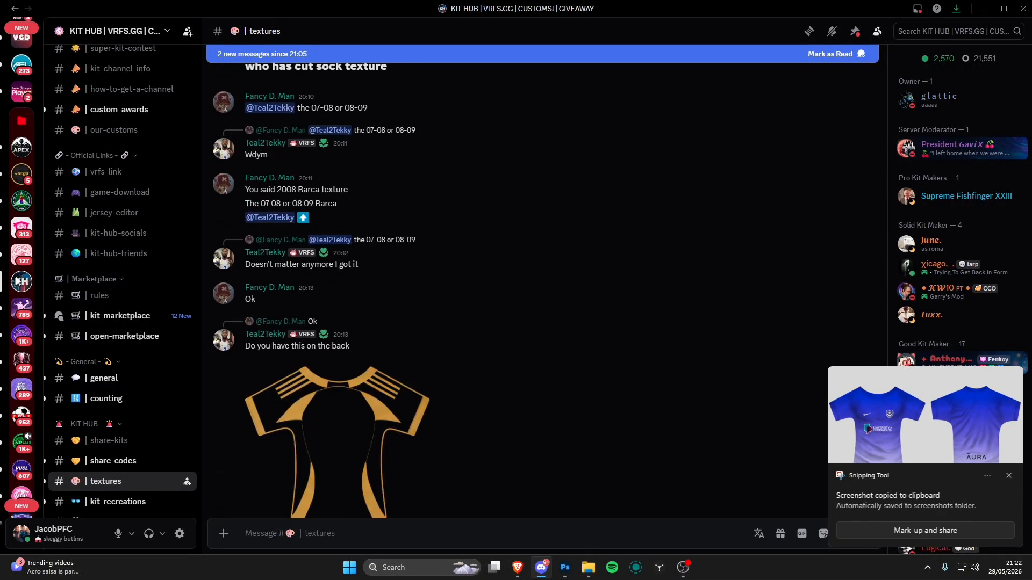
pyautogui.scroll(-5, 18, 339)
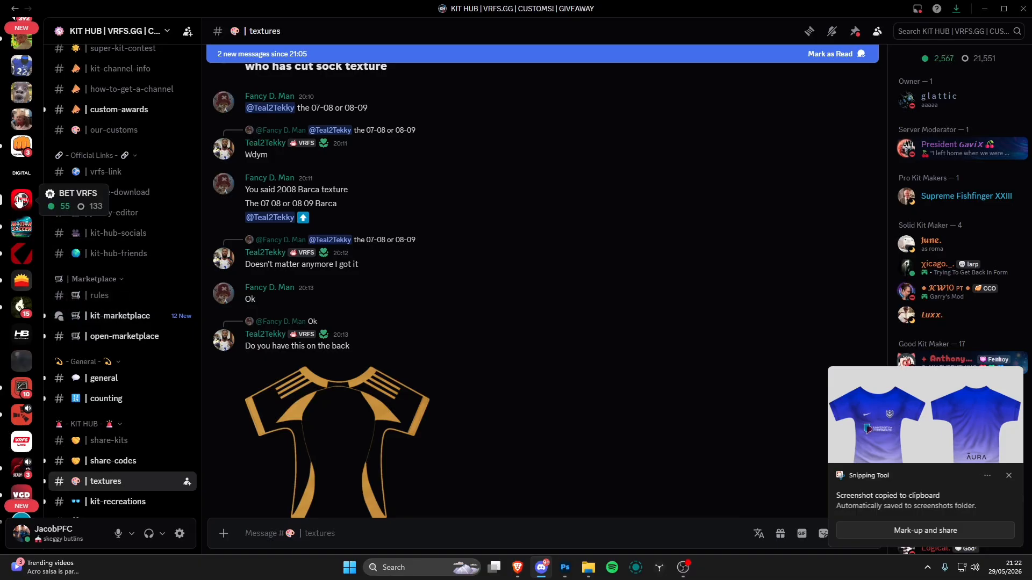
pyautogui.click(21, 200)
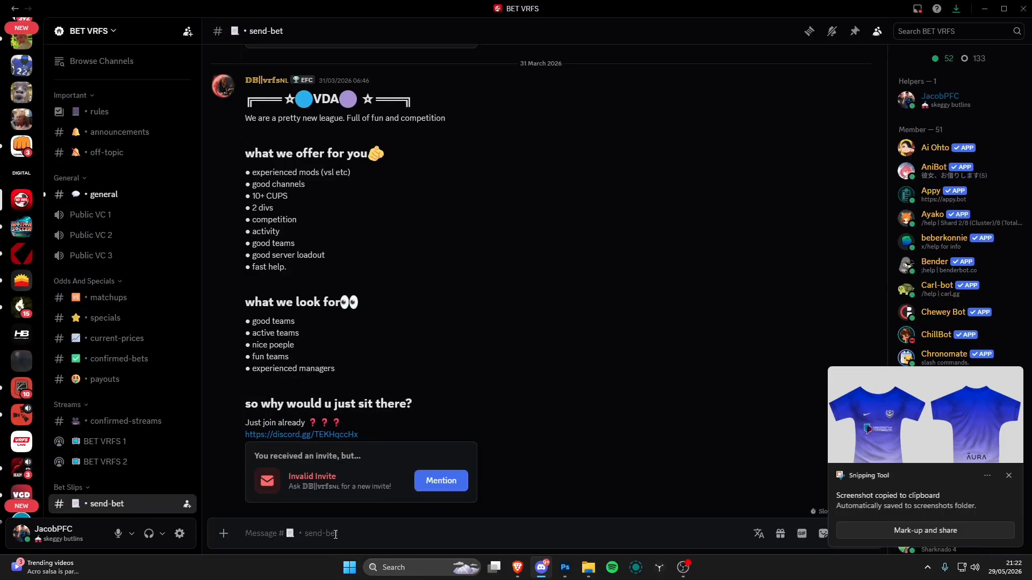
pyautogui.hotkey('ctrl', 'v')
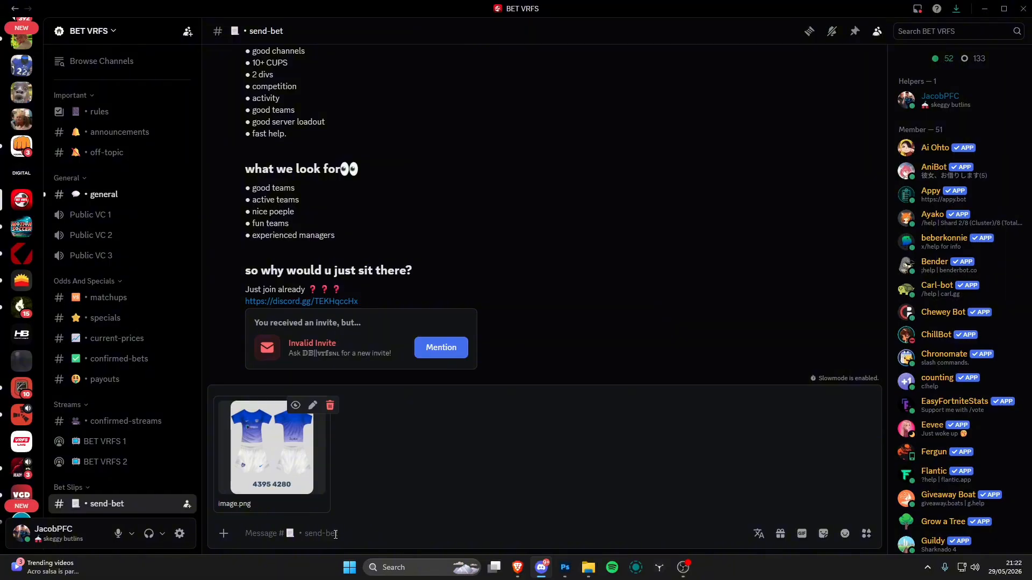
pyautogui.press('Return')
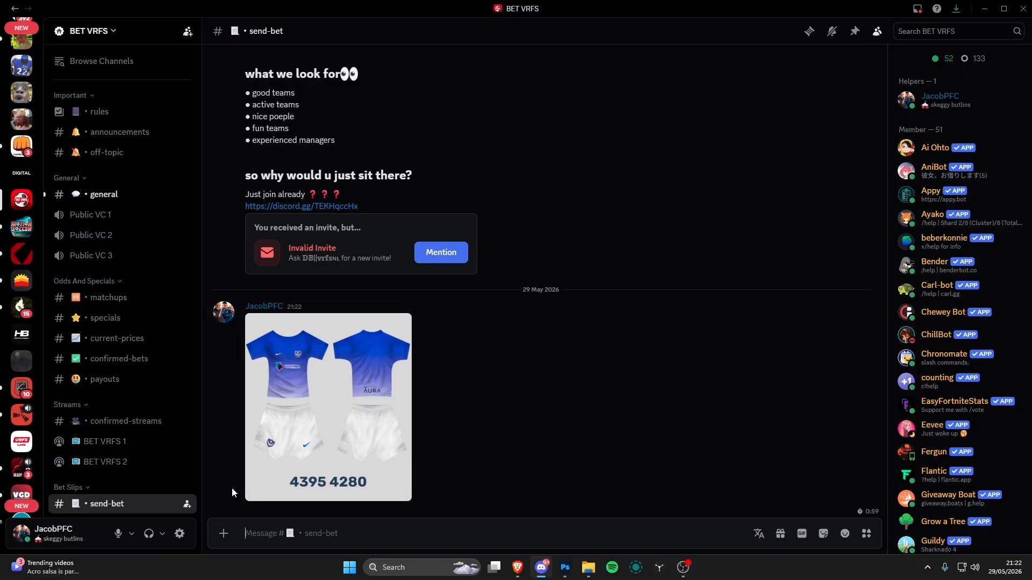
# - Enlarge the posted kit screenshot to examine the shirts and shorts up close, and close the image view
pyautogui.click(337, 410)
pyautogui.click(553, 272)
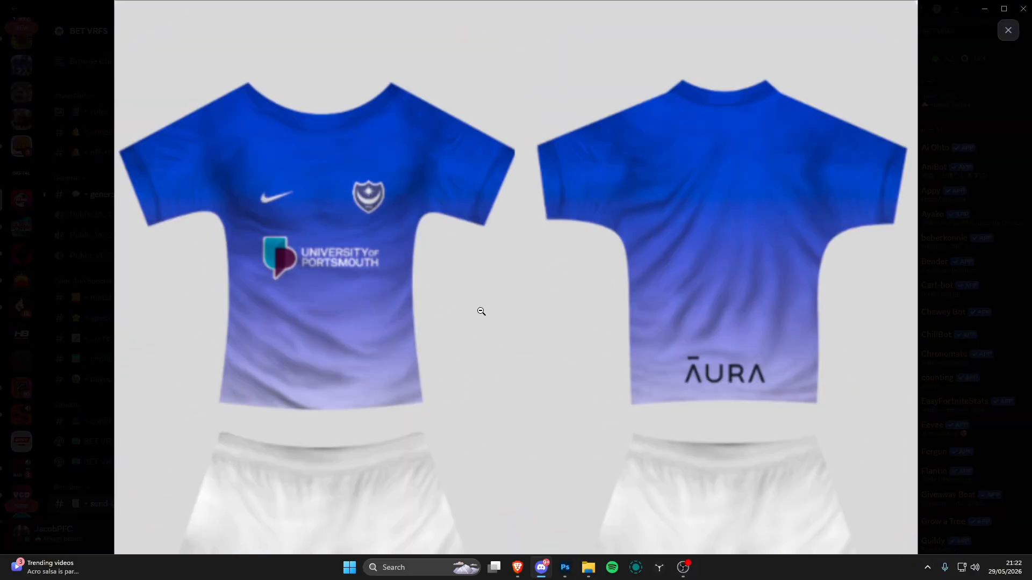
pyautogui.click(481, 311)
pyautogui.click(219, 333)
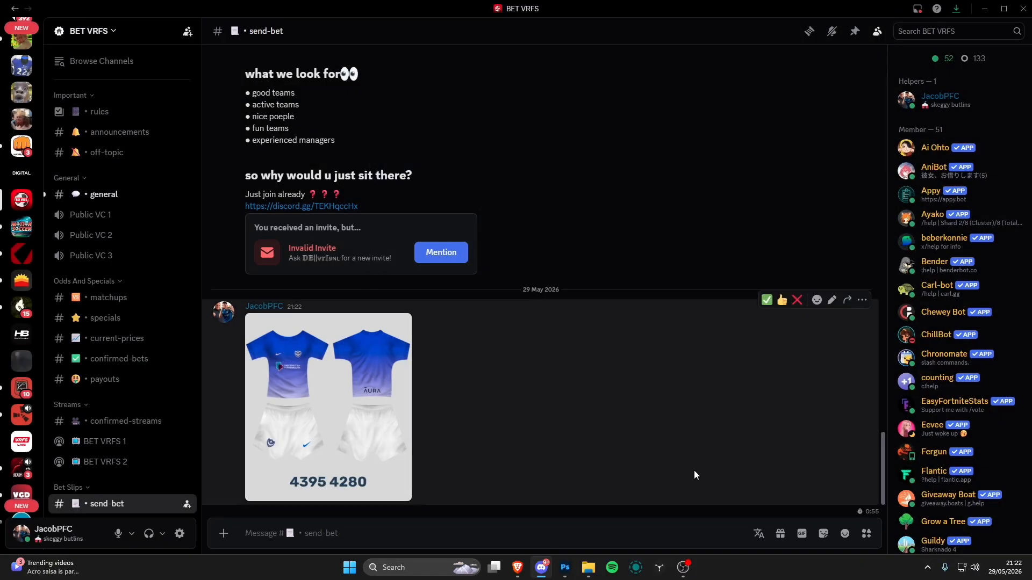
# - Switch back to the jersey access code page in the browser and save the kit image as download.png in Downloads
pyautogui.click(518, 567)
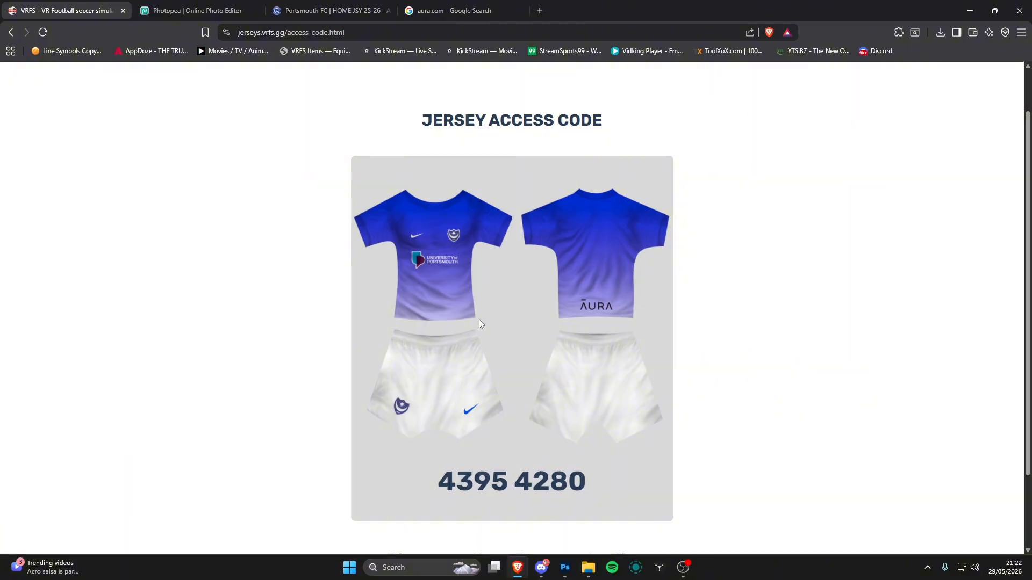
pyautogui.rightClick(512, 330)
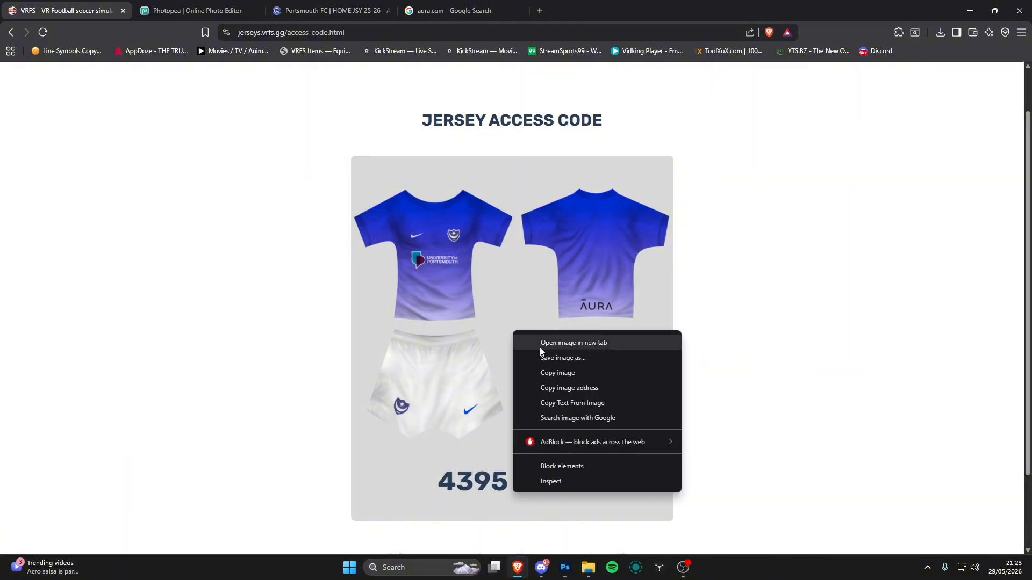
pyautogui.rightClick(468, 356)
pyautogui.click(525, 331)
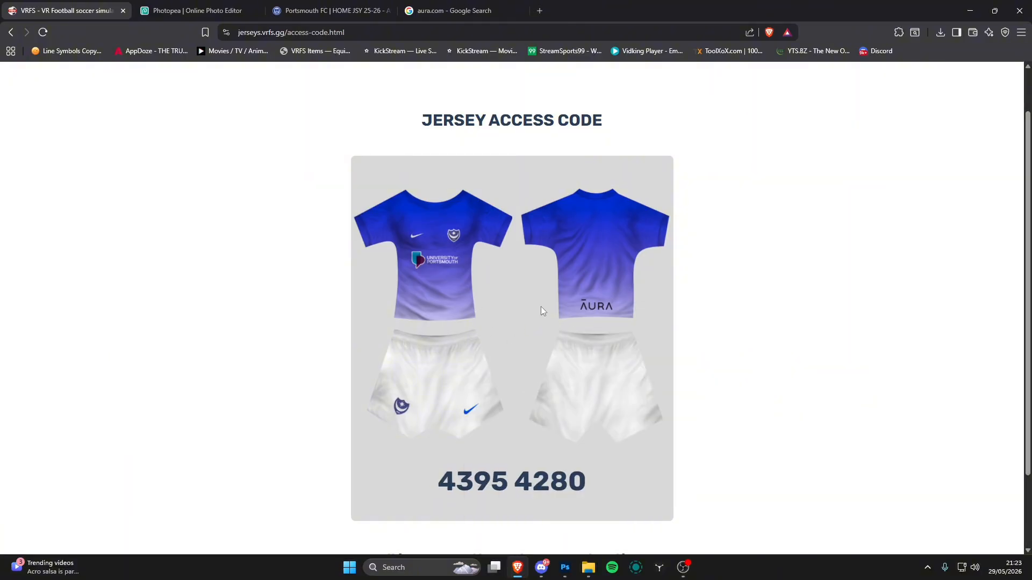
pyautogui.rightClick(539, 312)
pyautogui.click(575, 338)
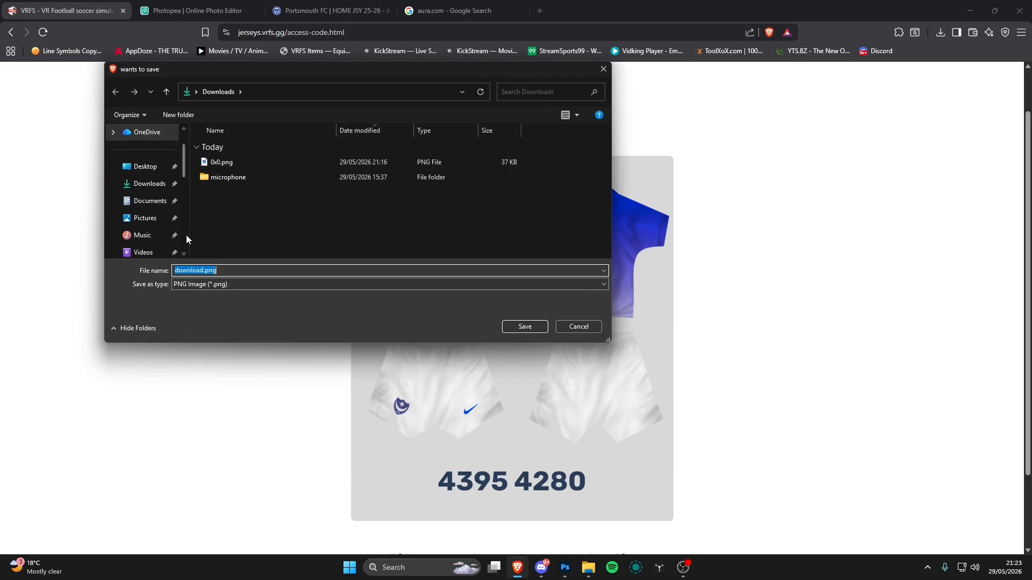
pyautogui.click(146, 166)
pyautogui.click(149, 184)
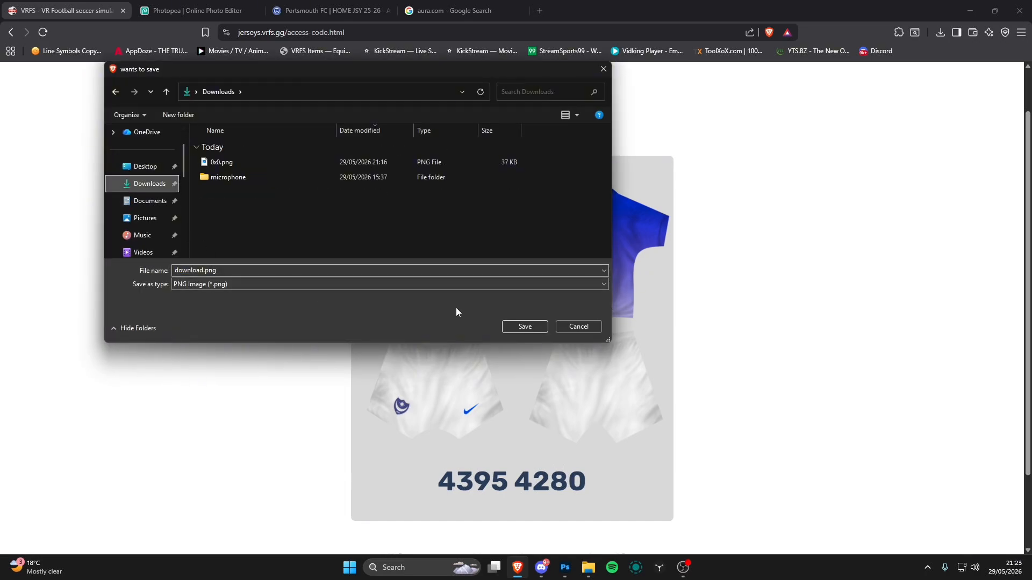
pyautogui.click(525, 327)
# - Open download.png from the Downloads folder, examine the full kit texture including the socks, and close the viewer and folder
pyautogui.click(586, 570)
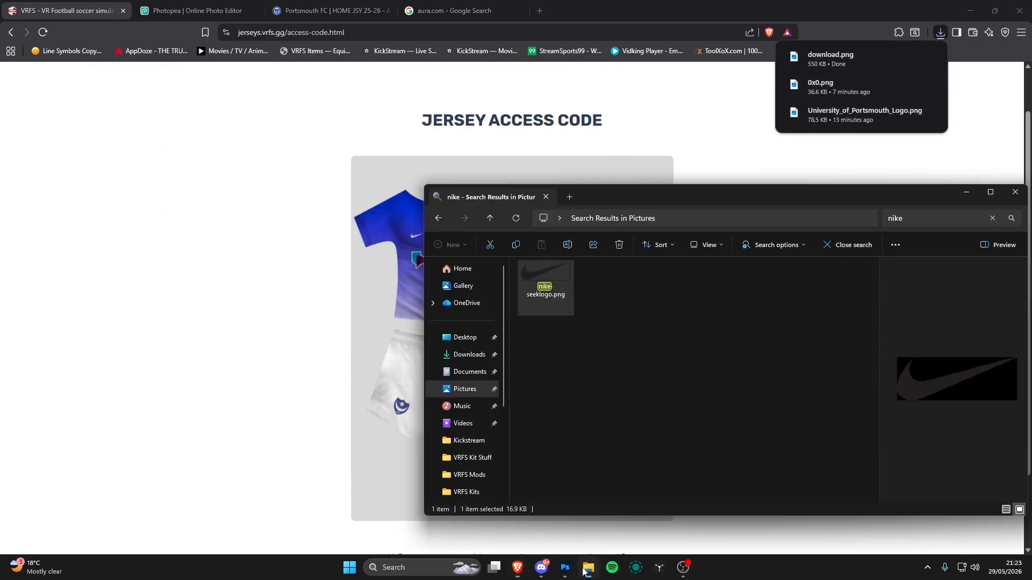
pyautogui.click(468, 354)
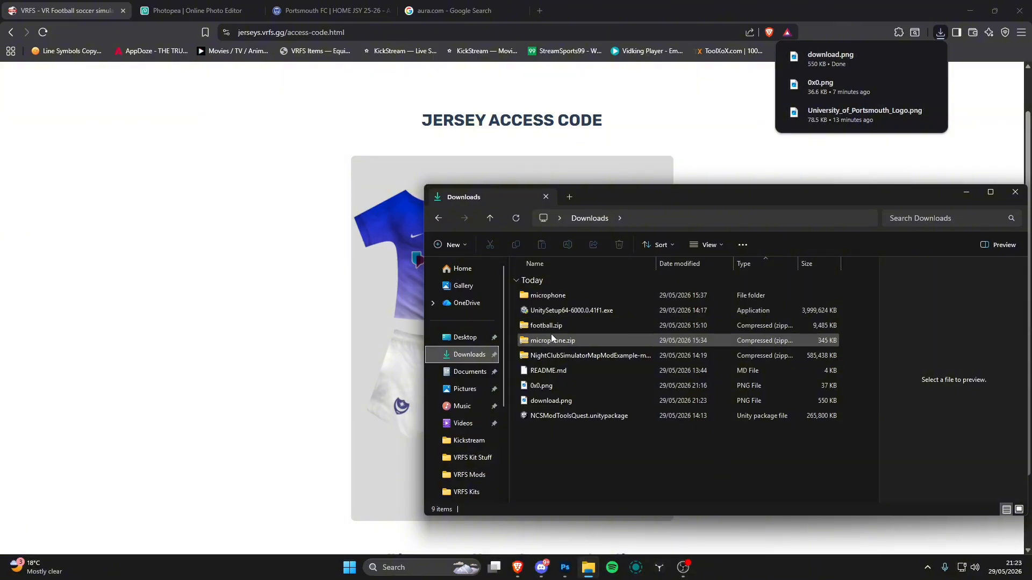
pyautogui.doubleClick(553, 400)
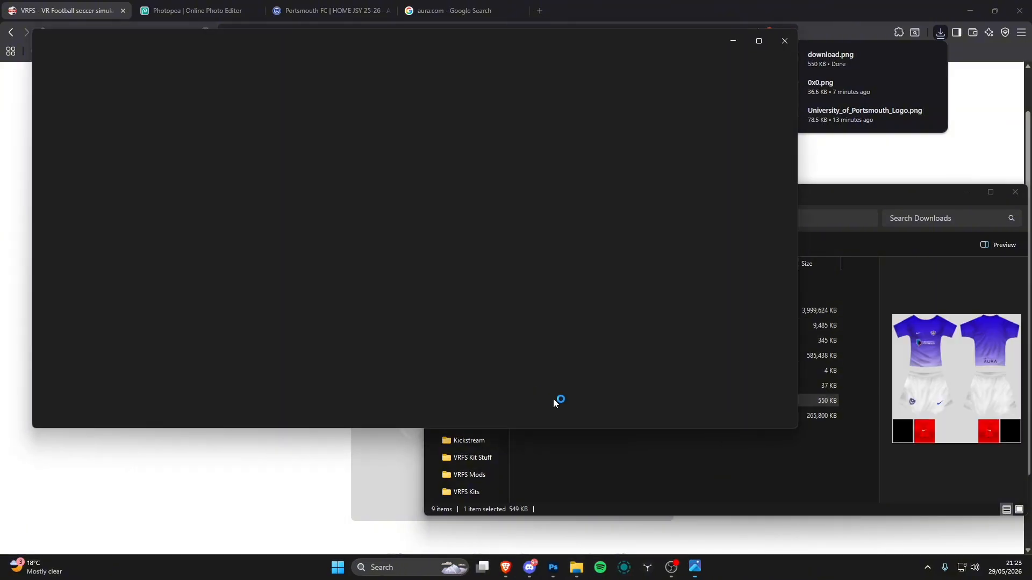
pyautogui.scroll(3, 325, 323)
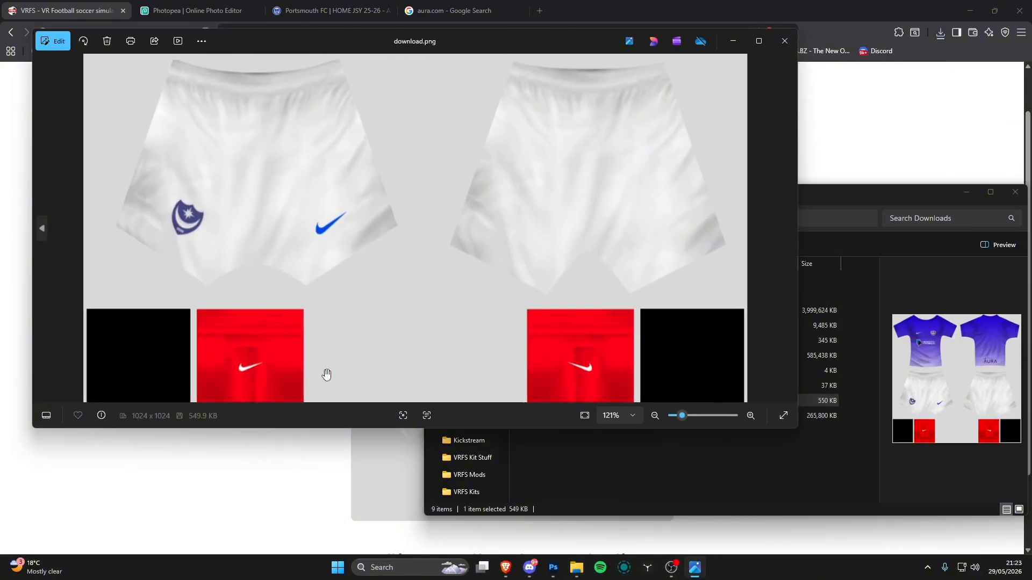
pyautogui.scroll(-3, 326, 375)
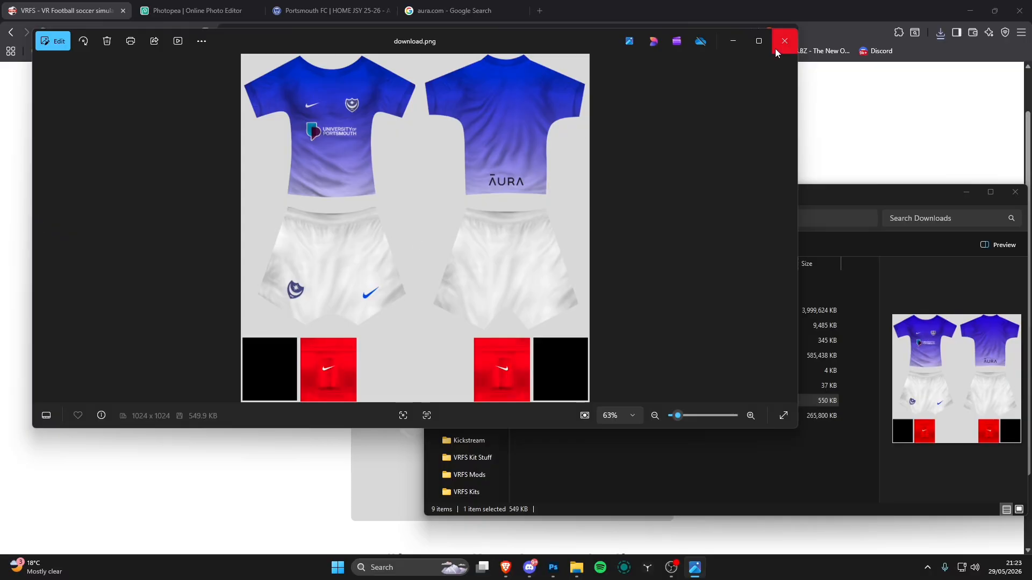
pyautogui.click(775, 48)
pyautogui.click(1015, 192)
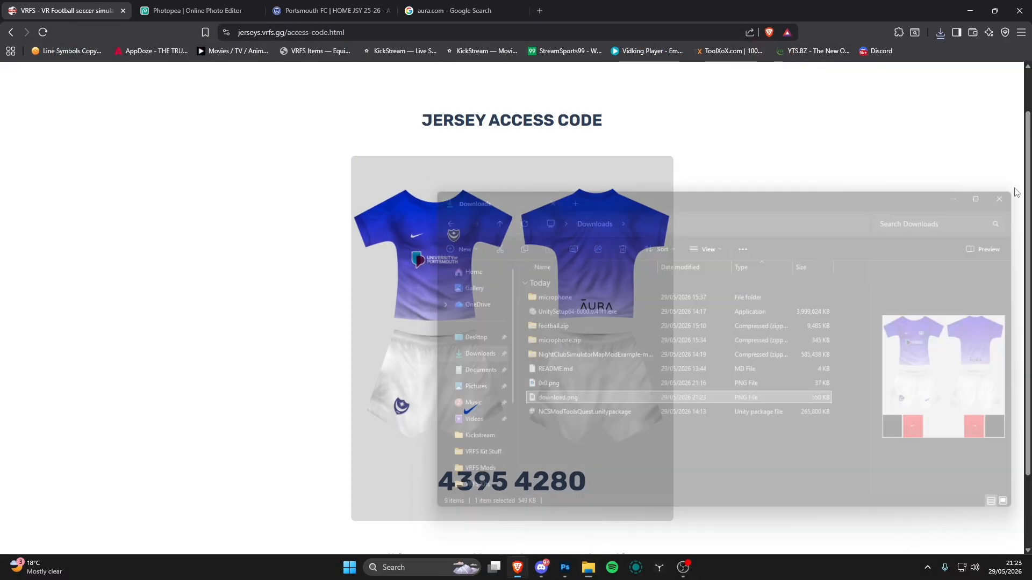